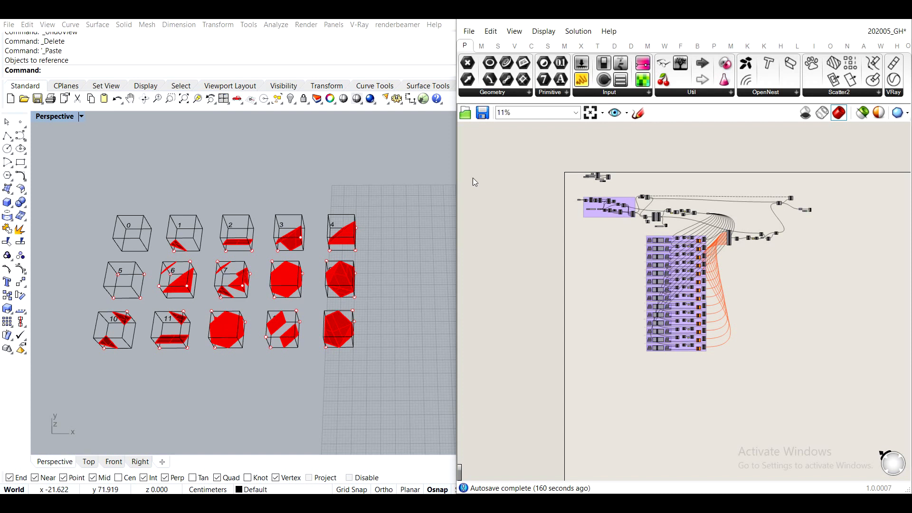
# - Examine the cyan aggregated mesh preview from several angles and check the windows beside it
pyautogui.moveTo(458, 180); pyautogui.dragTo(686, 180)
pyautogui.moveTo(522, 270)
pyautogui.mouseDown(button='right')
pyautogui.moveTo(467, 262)
pyautogui.moveTo(522, 285)
pyautogui.mouseUp(button='right')
pyautogui.scroll(-5, 472, 263)
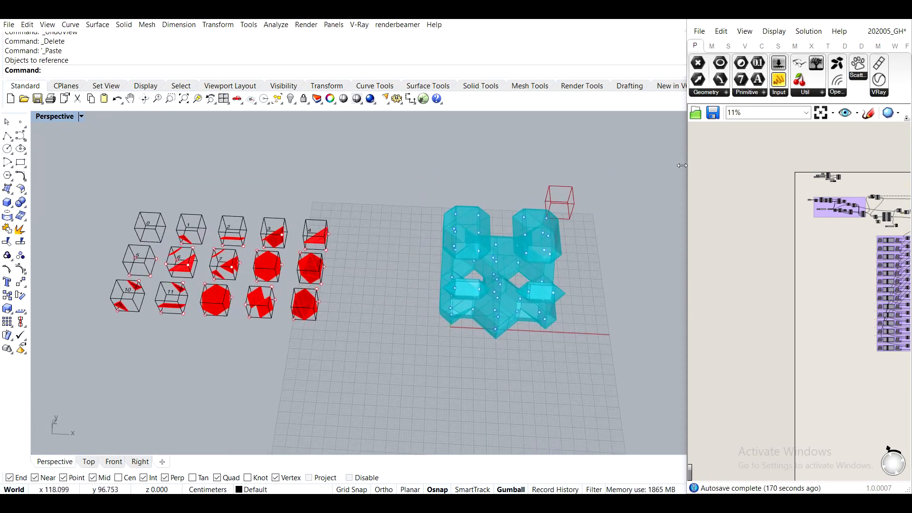
pyautogui.moveTo(689, 161); pyautogui.dragTo(433, 213)
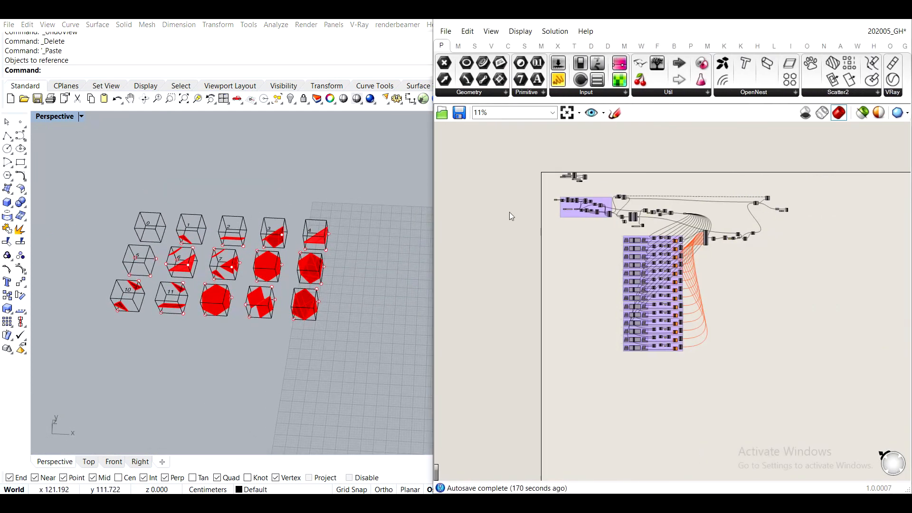
pyautogui.keyDown('shift'); pyautogui.moveTo(205, 191); pyautogui.dragTo(237, 206, button='right'); pyautogui.keyUp('shift')
pyautogui.keyDown('shift'); pyautogui.moveTo(340, 265); pyautogui.dragTo(152, 242, button='right'); pyautogui.keyUp('shift')
pyautogui.scroll(7, 317, 216)
pyautogui.scroll(-4, 318, 216)
pyautogui.moveTo(318, 216); pyautogui.dragTo(297, 265, button='right')
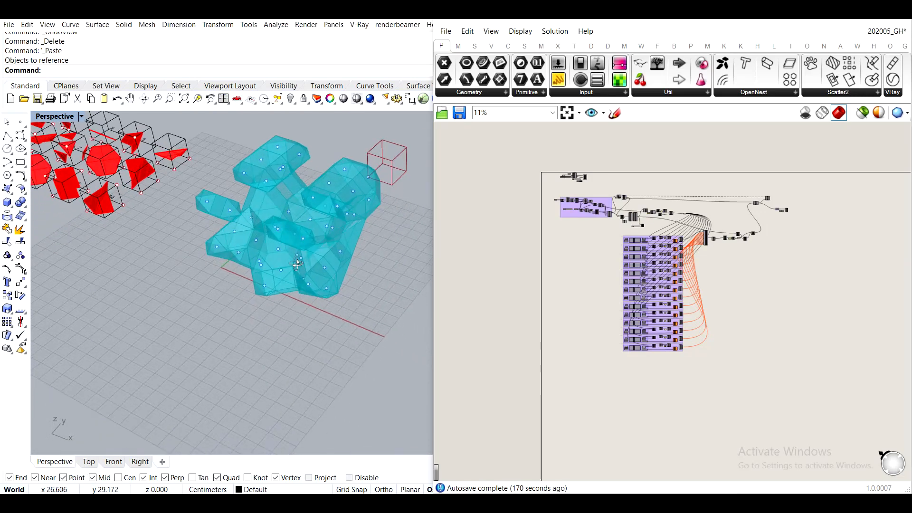
pyautogui.scroll(3, 293, 176)
pyautogui.keyDown('shift'); pyautogui.moveTo(293, 175); pyautogui.dragTo(261, 227, button='right'); pyautogui.keyUp('shift')
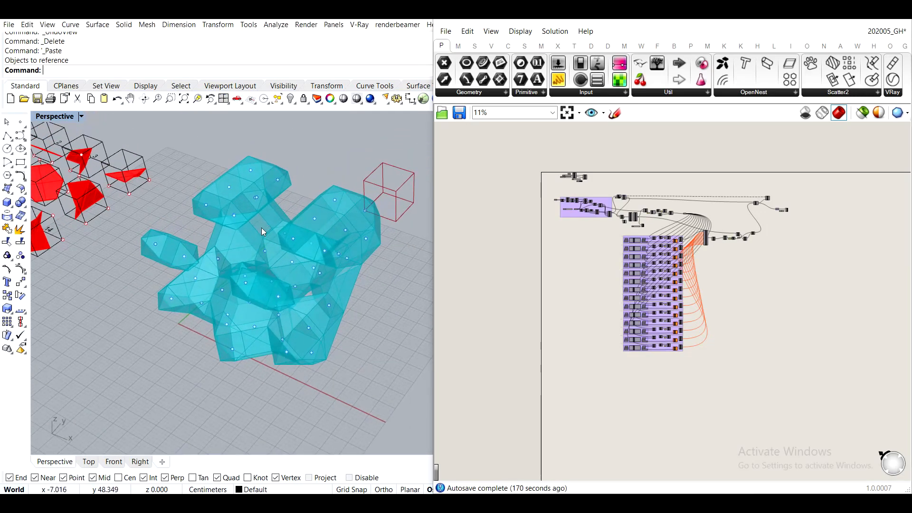
pyautogui.moveTo(203, 253); pyautogui.dragTo(229, 216, button='right')
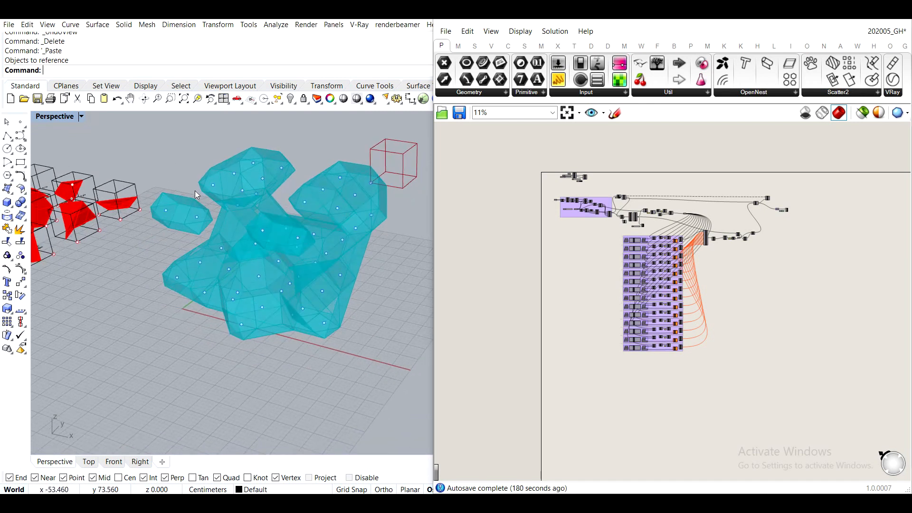
pyautogui.moveTo(206, 189); pyautogui.dragTo(260, 218, button='right')
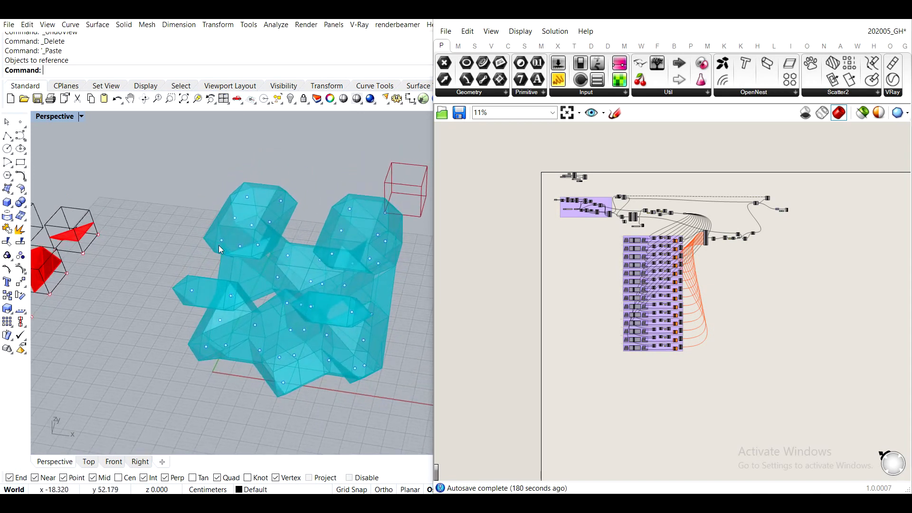
# - Examine the grid of numbered cage tiles with their red guide geometry
pyautogui.keyDown('shift'); pyautogui.moveTo(121, 271); pyautogui.dragTo(289, 328, button='right'); pyautogui.keyUp('shift')
pyautogui.scroll(-4, 361, 315)
pyautogui.keyDown('shift'); pyautogui.moveTo(359, 313); pyautogui.dragTo(456, 268, button='right'); pyautogui.keyUp('shift')
pyautogui.scroll(2, 246, 243)
pyautogui.scroll(-2, 246, 243)
pyautogui.keyDown('shift'); pyautogui.moveTo(247, 248); pyautogui.dragTo(253, 184, button='right'); pyautogui.keyUp('shift')
pyautogui.scroll(2, 245, 178)
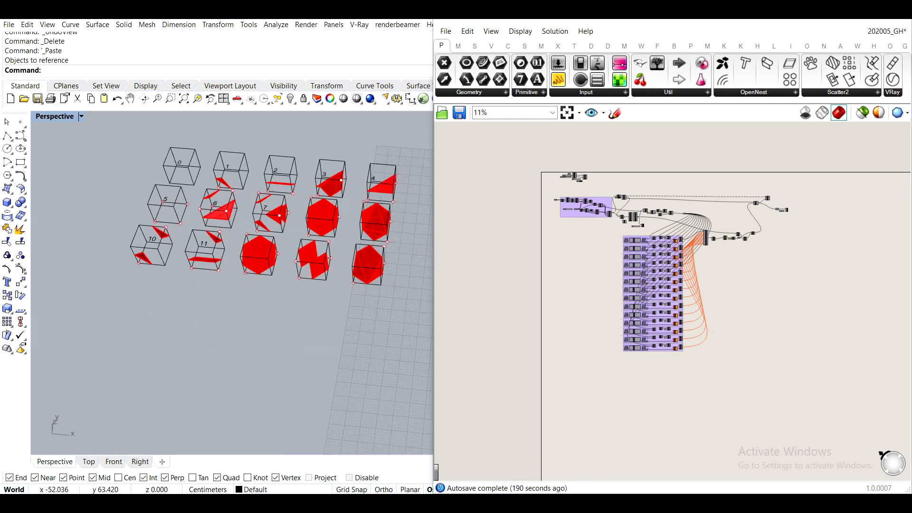
# - Minimise the Grasshopper window and show the Library_v0_mesh layer in Rhino
pyautogui.click(837, 12)
pyautogui.moveTo(472, 217); pyautogui.dragTo(453, 201, button='right')
pyautogui.keyDown('shift'); pyautogui.moveTo(629, 206); pyautogui.dragTo(599, 260, button='right'); pyautogui.keyUp('shift')
pyautogui.scroll(2, 623, 268)
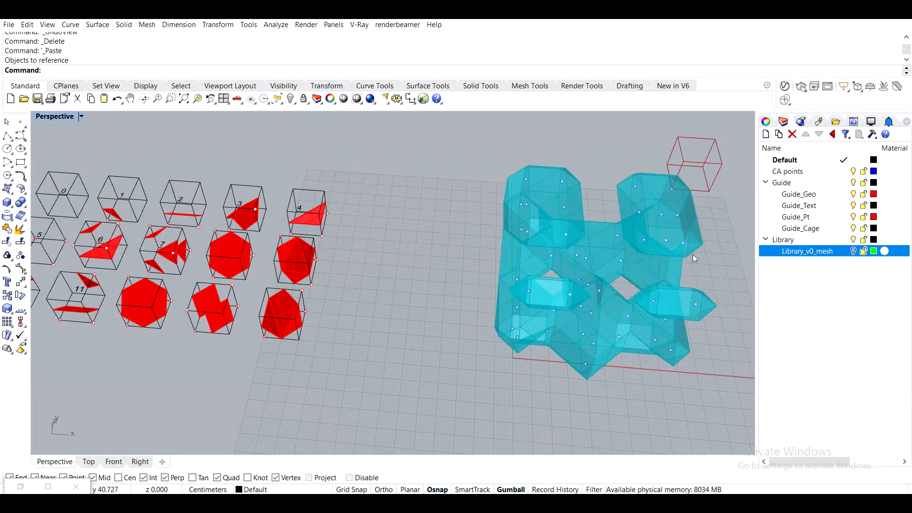
pyautogui.moveTo(478, 274); pyautogui.dragTo(418, 268, button='right')
pyautogui.click(853, 252)
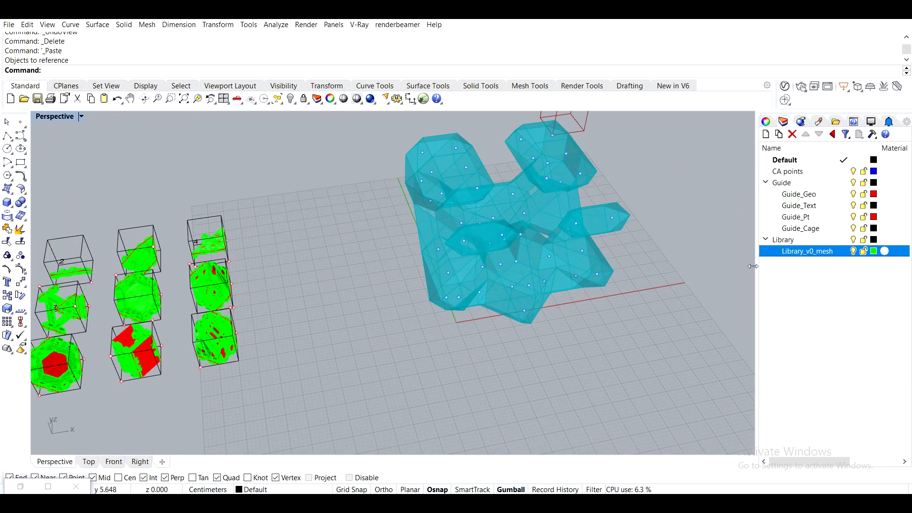
# - Hide the Guide layer with its sublayers, leaving the green library meshes shown beside the cyan preview
pyautogui.keyDown('shift'); pyautogui.moveTo(292, 285); pyautogui.dragTo(598, 241, button='right'); pyautogui.keyUp('shift')
pyautogui.scroll(-3, 399, 237)
pyautogui.moveTo(392, 242); pyautogui.dragTo(505, 266, button='right')
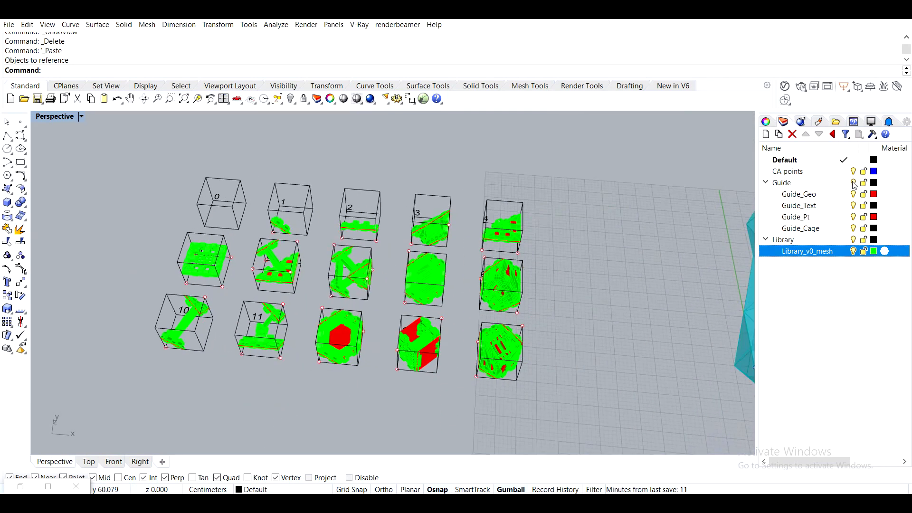
pyautogui.click(853, 183)
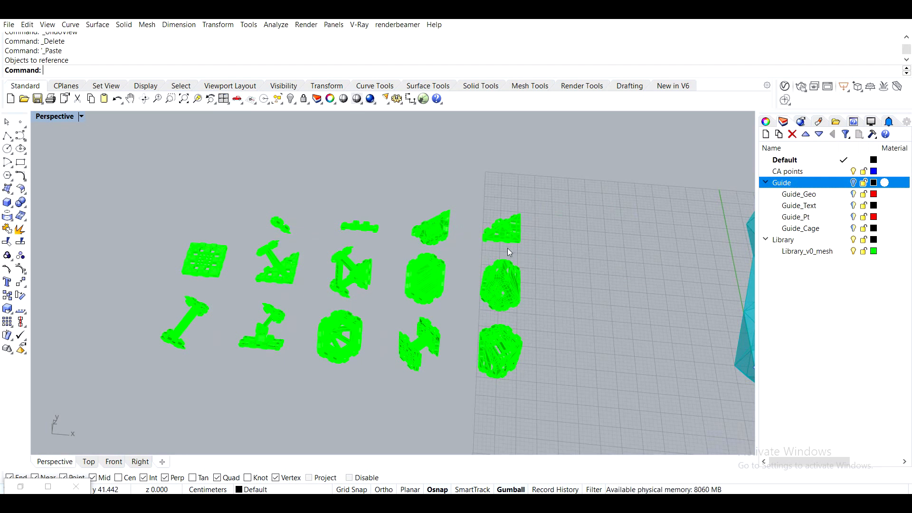
pyautogui.keyDown('shift'); pyautogui.moveTo(434, 296); pyautogui.dragTo(263, 273, button='right'); pyautogui.keyUp('shift')
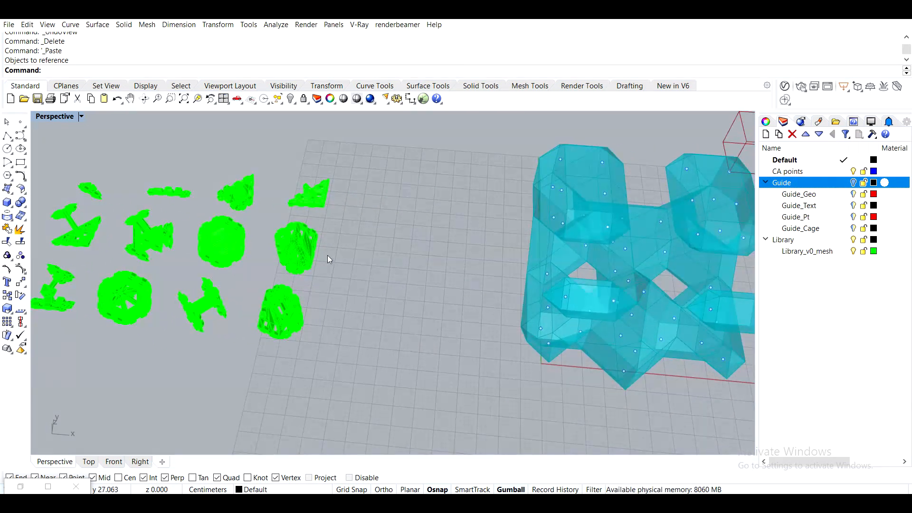
# - Restore Grasshopper and reference the tile 1 library mesh into group 1's Element geo parameter using Set Multiple Geometries
pyautogui.click(20, 486)
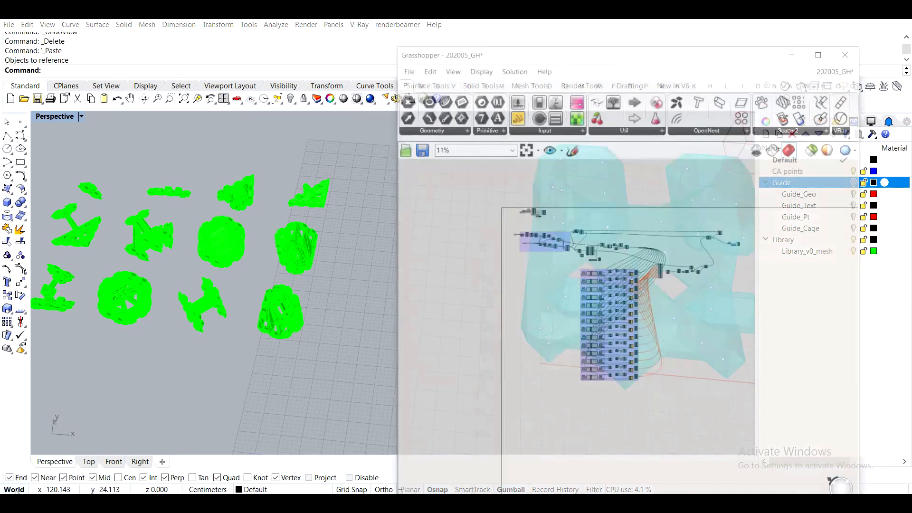
pyautogui.moveTo(313, 321); pyautogui.dragTo(206, 238, button='right')
pyautogui.click(189, 241)
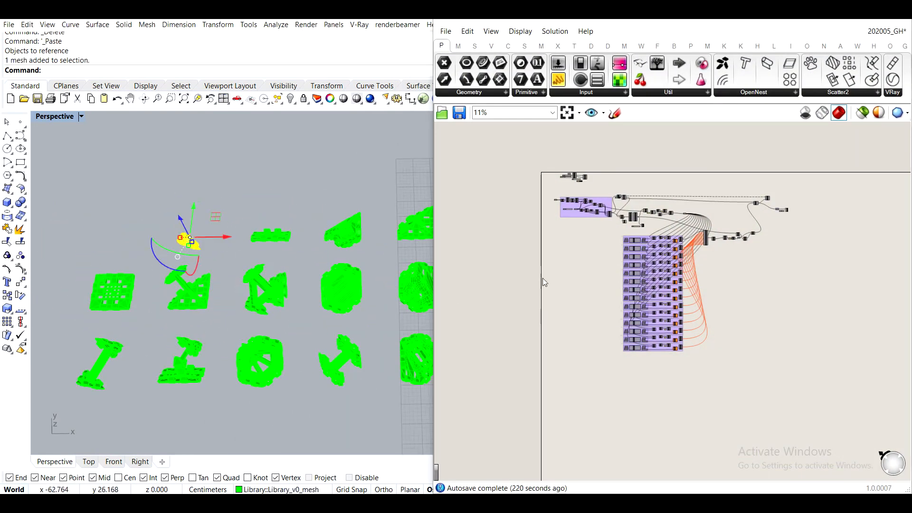
pyautogui.scroll(3, 632, 234)
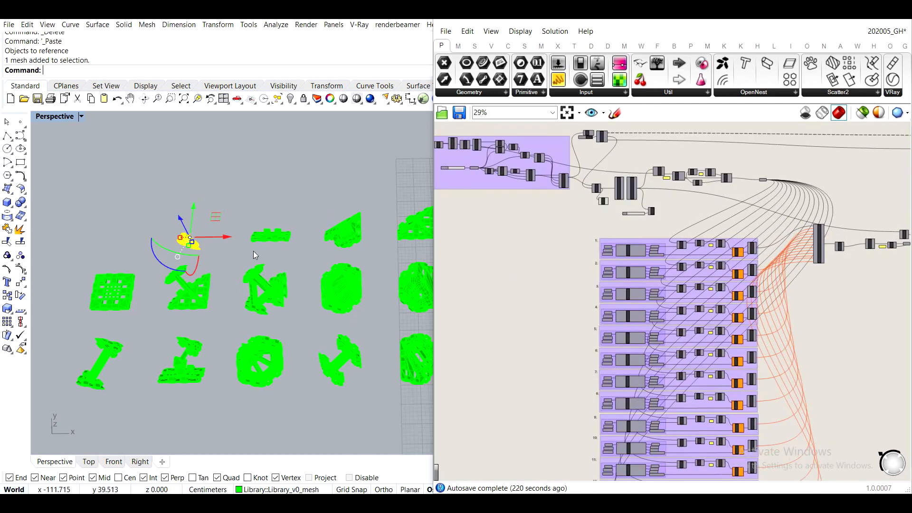
pyautogui.scroll(6, 605, 258)
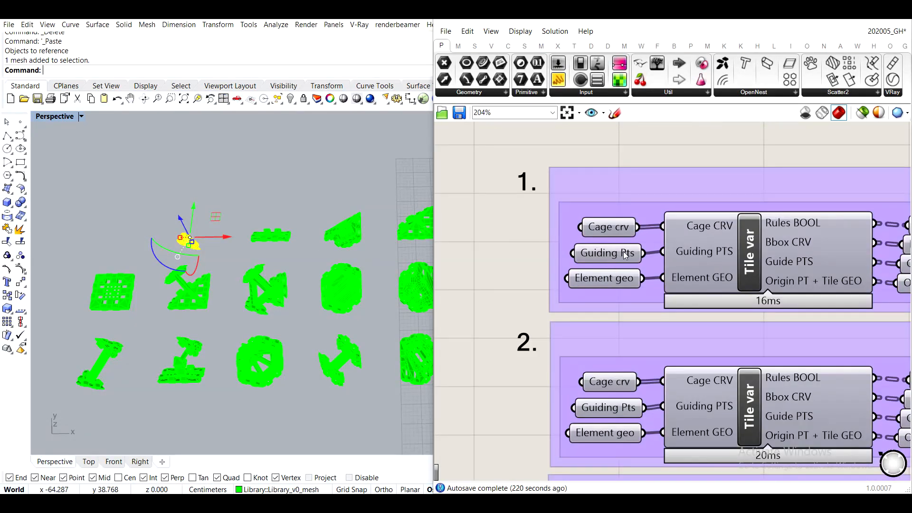
pyautogui.scroll(-1, 654, 274)
pyautogui.keyDown('shift'); pyautogui.moveTo(393, 272); pyautogui.dragTo(298, 177, button='right'); pyautogui.keyUp('shift')
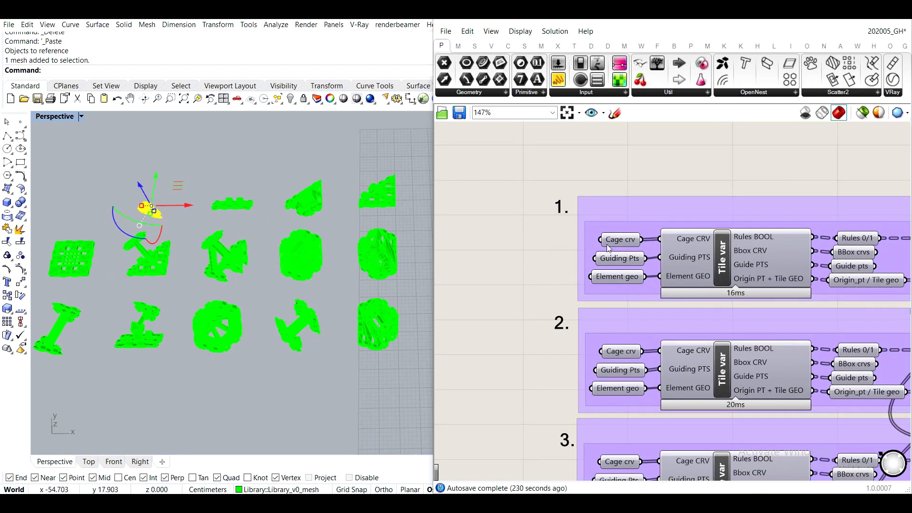
pyautogui.rightClick(614, 281)
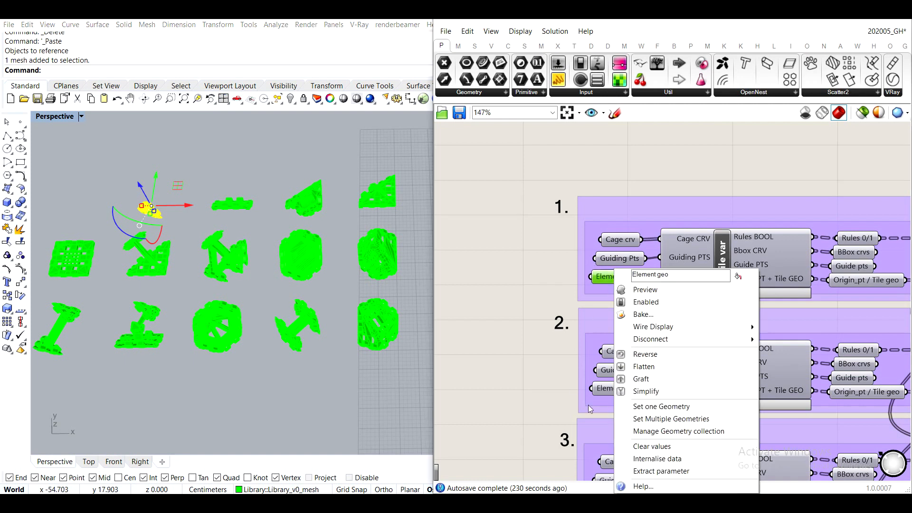
pyautogui.click(667, 420)
# - Reference the tile 2 and tile 3 library meshes into the Element geo parameters of groups 2 and 3 respectively
pyautogui.click(240, 213)
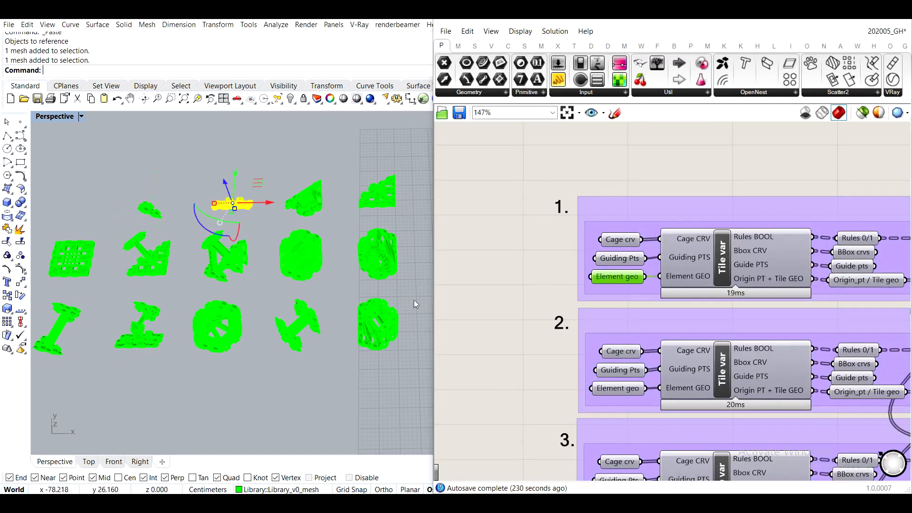
pyautogui.rightClick(623, 390)
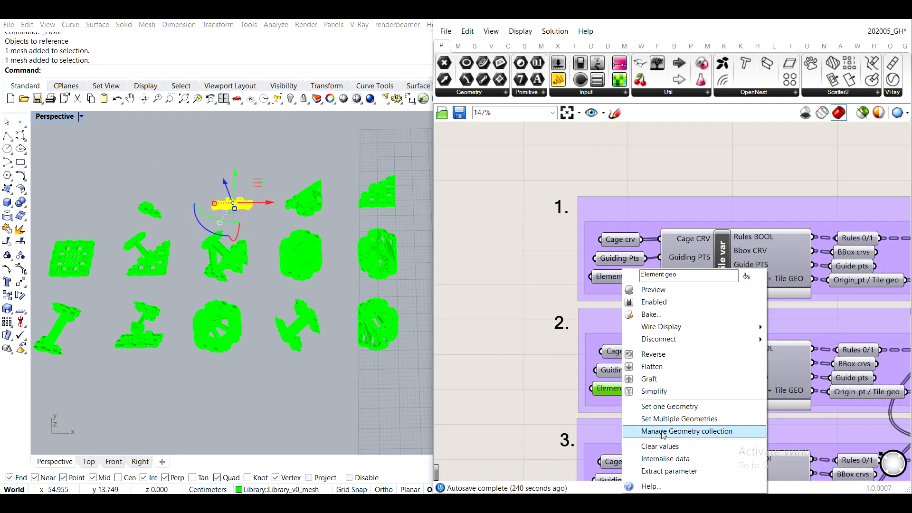
pyautogui.click(668, 418)
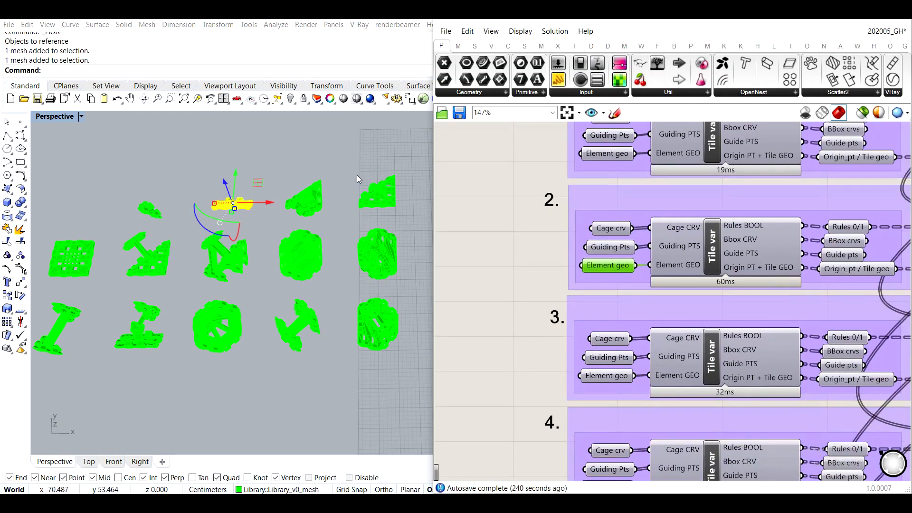
pyautogui.click(306, 196)
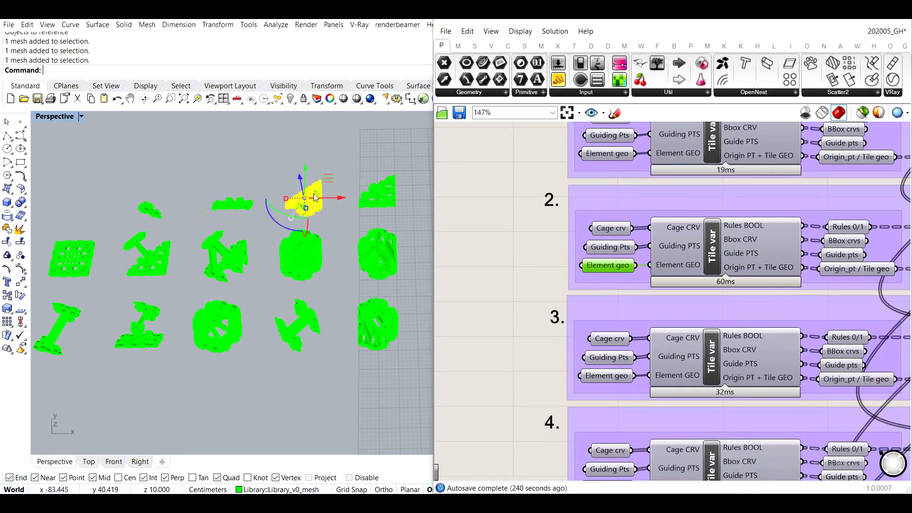
pyautogui.rightClick(606, 376)
pyautogui.click(667, 417)
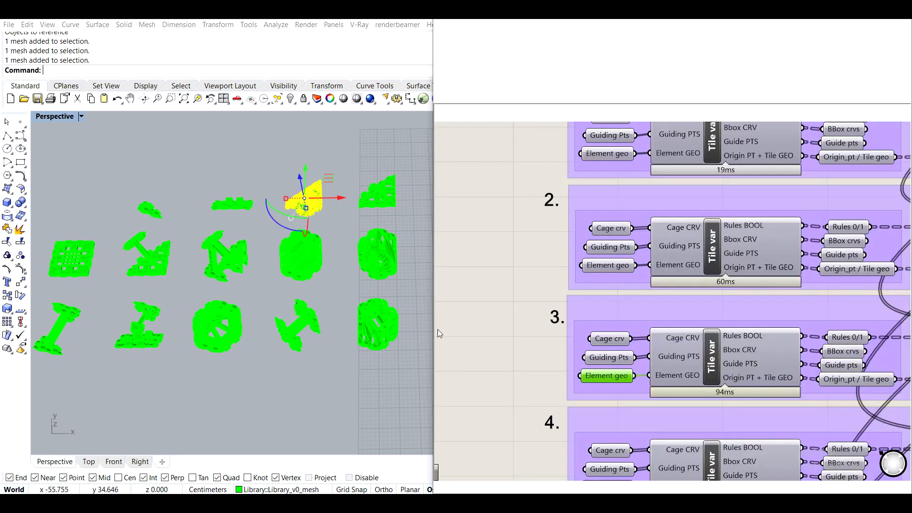
# - Reference the tile 4 and tile 5 library meshes into the Element geo parameters of groups 4 and 5 respectively
pyautogui.click(374, 194)
pyautogui.moveTo(619, 379); pyautogui.dragTo(606, 237, button='right')
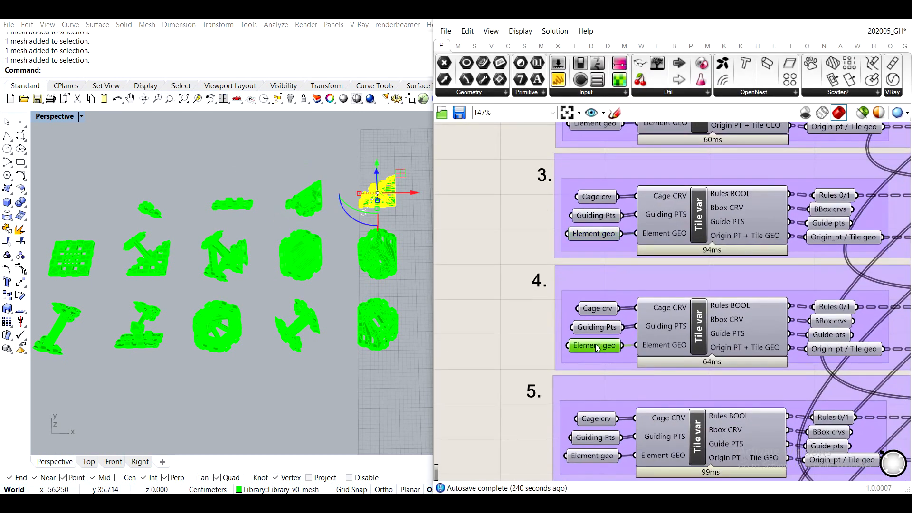
pyautogui.rightClick(597, 348)
pyautogui.click(646, 418)
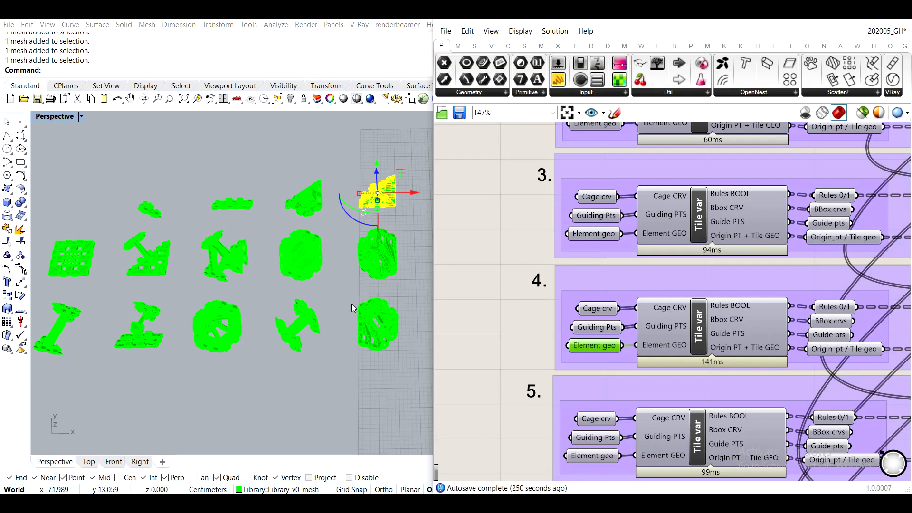
pyautogui.click(72, 259)
pyautogui.moveTo(580, 446); pyautogui.dragTo(576, 326, button='right')
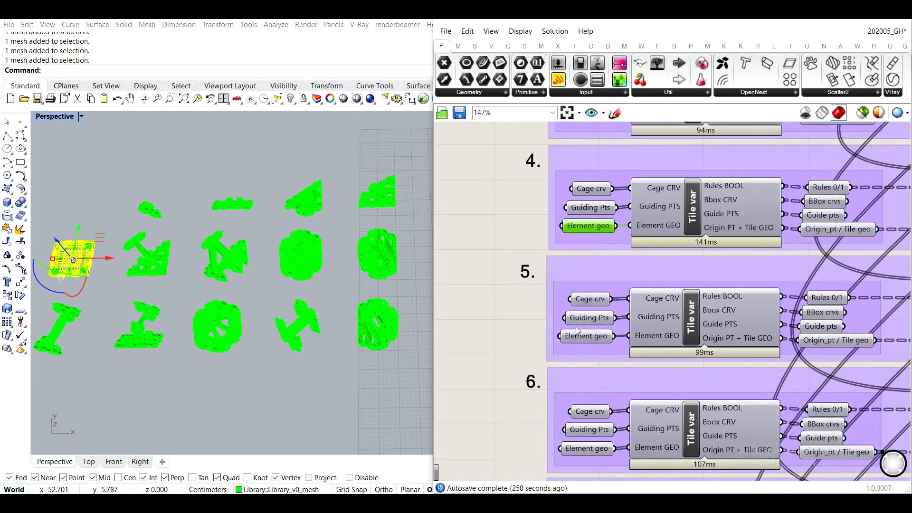
pyautogui.rightClick(580, 336)
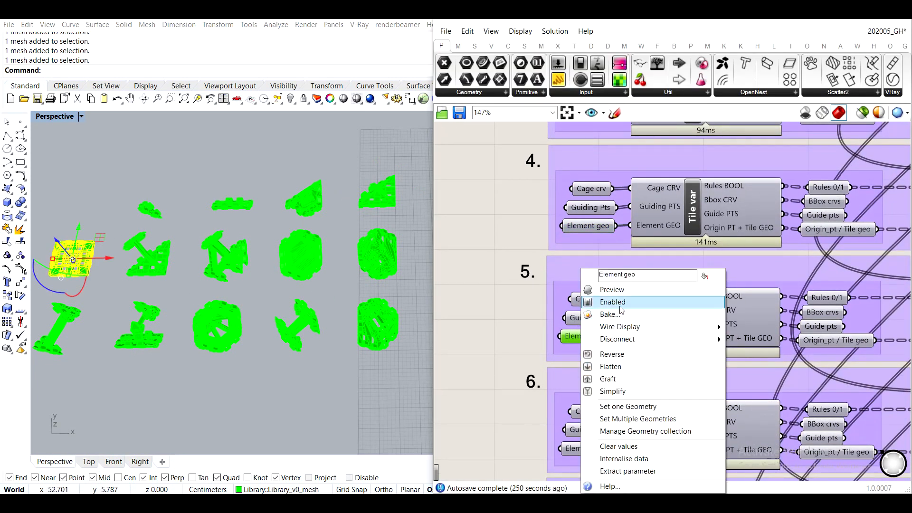
pyautogui.click(638, 419)
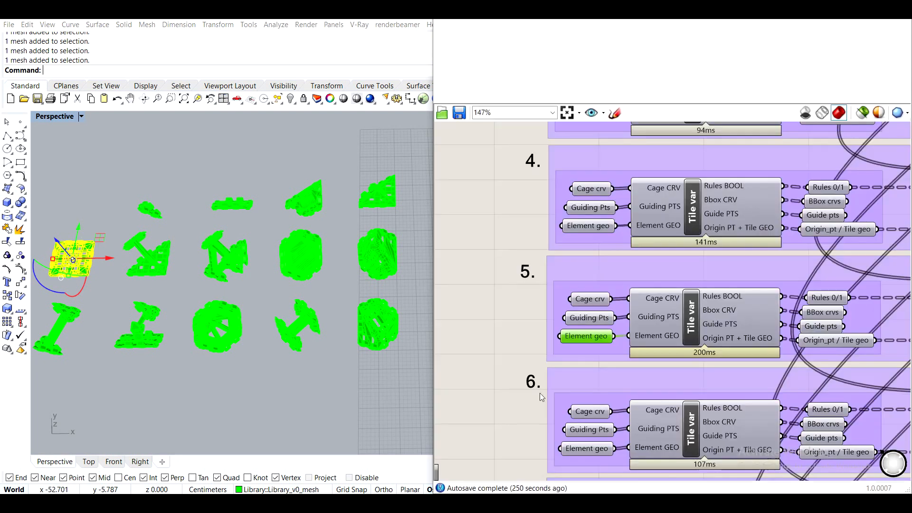
# - Set the tile 6 library mesh as the geometry of group 6's Element geo parameter
pyautogui.click(155, 414)
pyautogui.click(155, 269)
pyautogui.moveTo(579, 448); pyautogui.dragTo(574, 328, button='right')
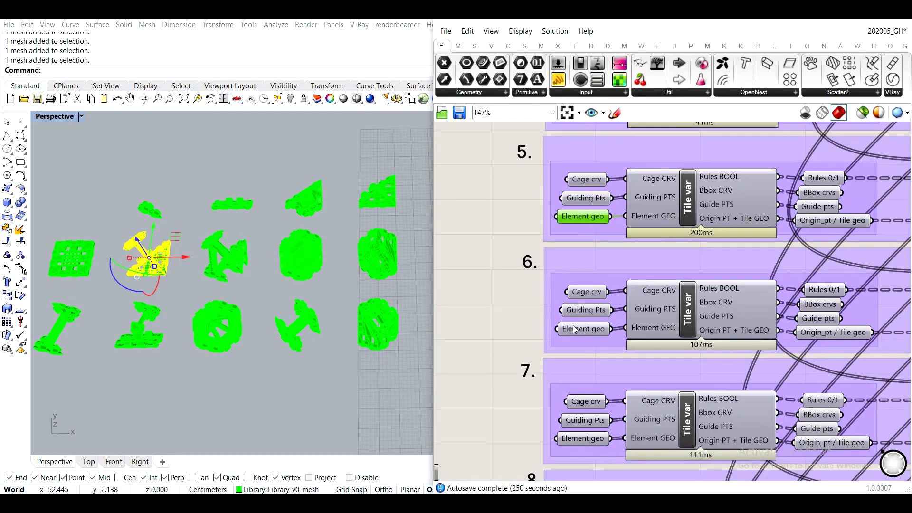
pyautogui.rightClick(575, 329)
pyautogui.click(635, 418)
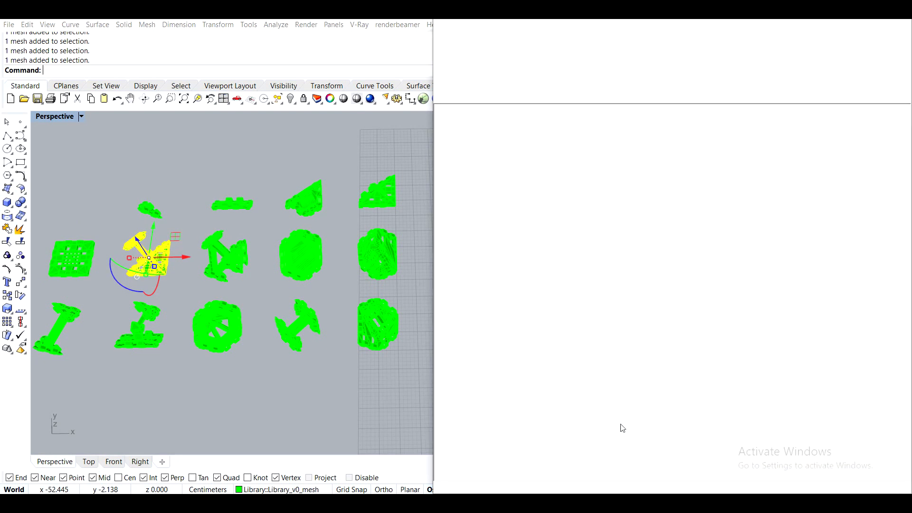
# - Set the tile 7 library mesh as the geometry of group 7's Element geo parameter
pyautogui.moveTo(564, 422); pyautogui.dragTo(572, 299, button='right')
pyautogui.click(591, 316)
pyautogui.click(292, 381)
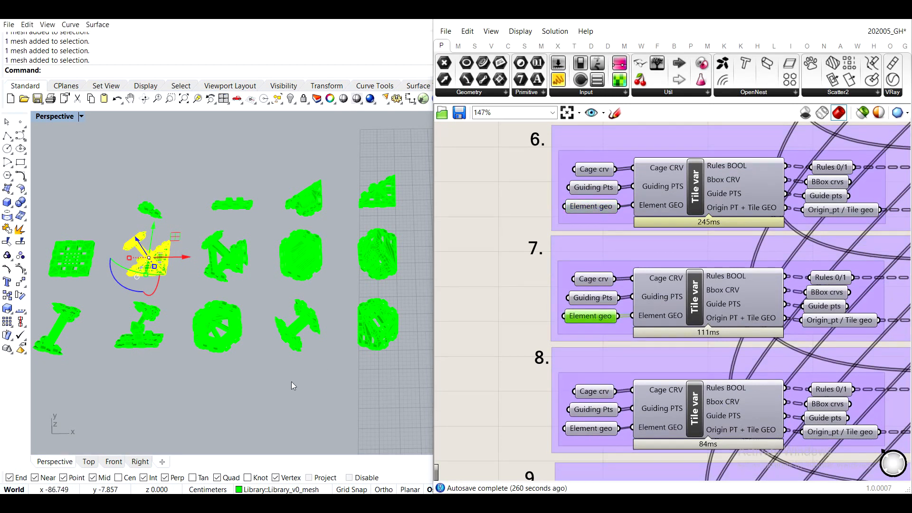
pyautogui.click(232, 259)
pyautogui.rightClick(581, 317)
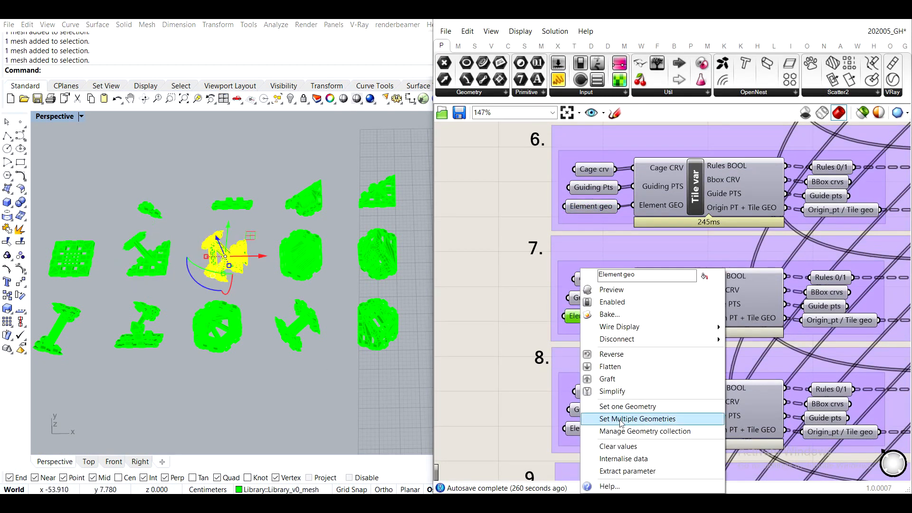
pyautogui.click(636, 419)
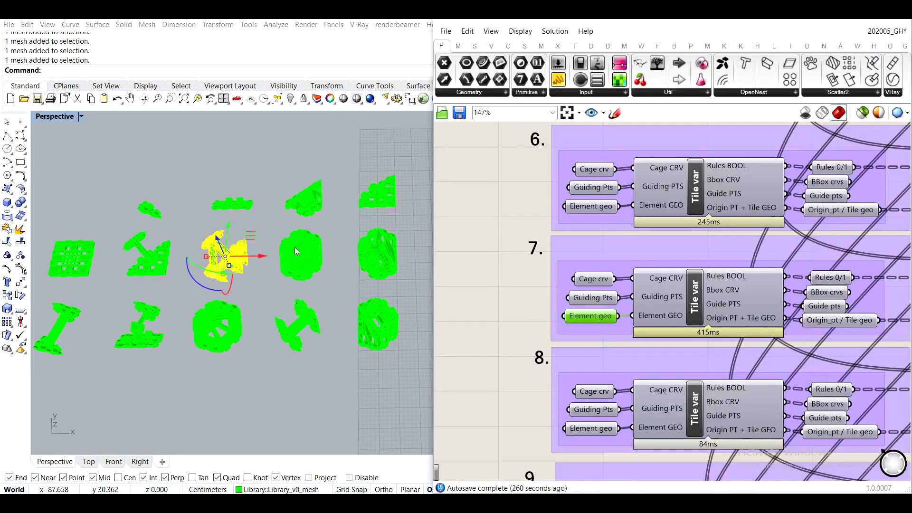
# - Reference the tile 8 and tile 9 library meshes into the Element geo parameters of groups 8 and 9 respectively
pyautogui.click(593, 430)
pyautogui.rightClick(593, 431)
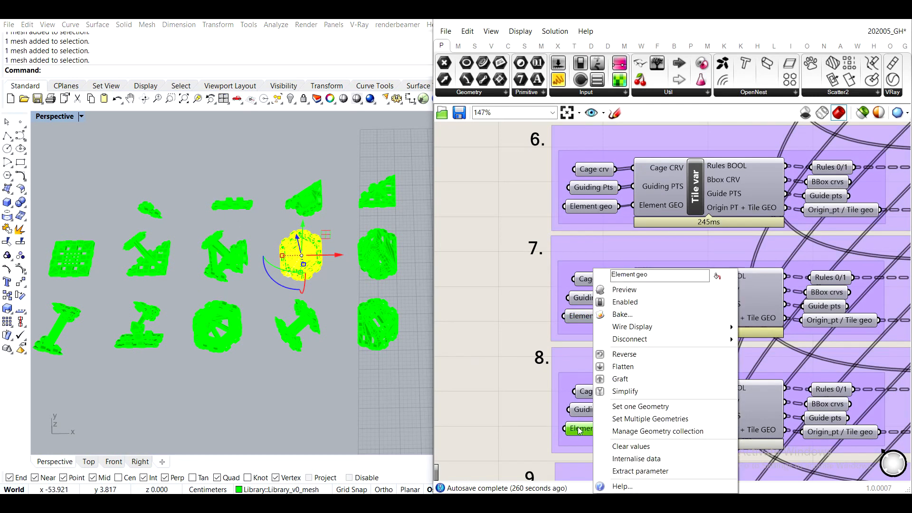
pyautogui.click(668, 419)
pyautogui.moveTo(644, 368); pyautogui.dragTo(628, 169, button='right')
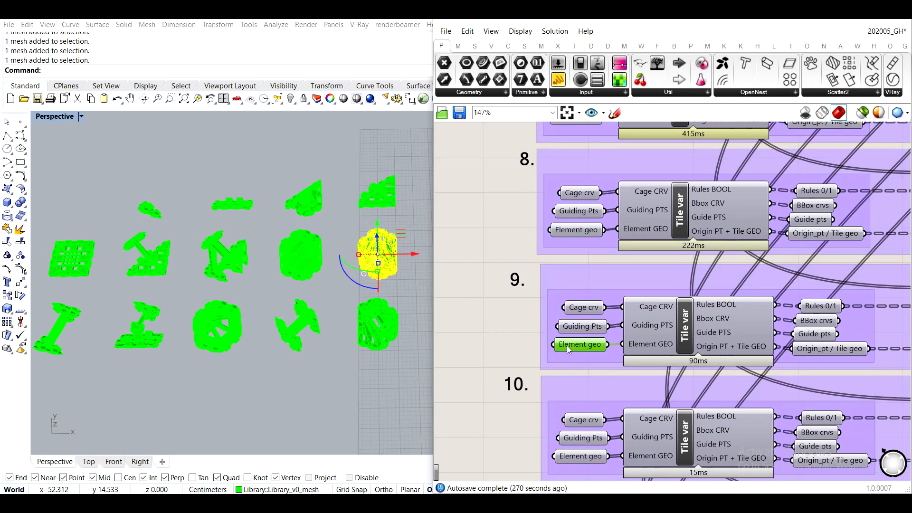
pyautogui.rightClick(567, 345)
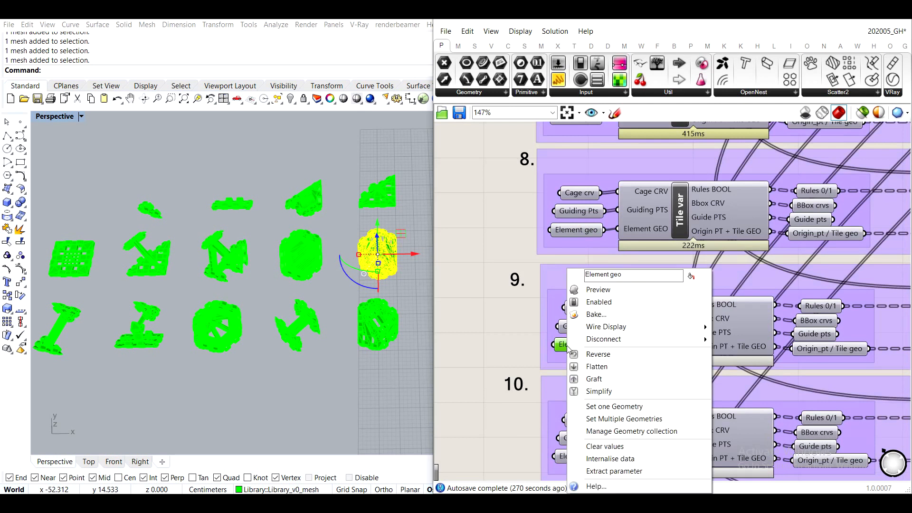
pyautogui.click(604, 420)
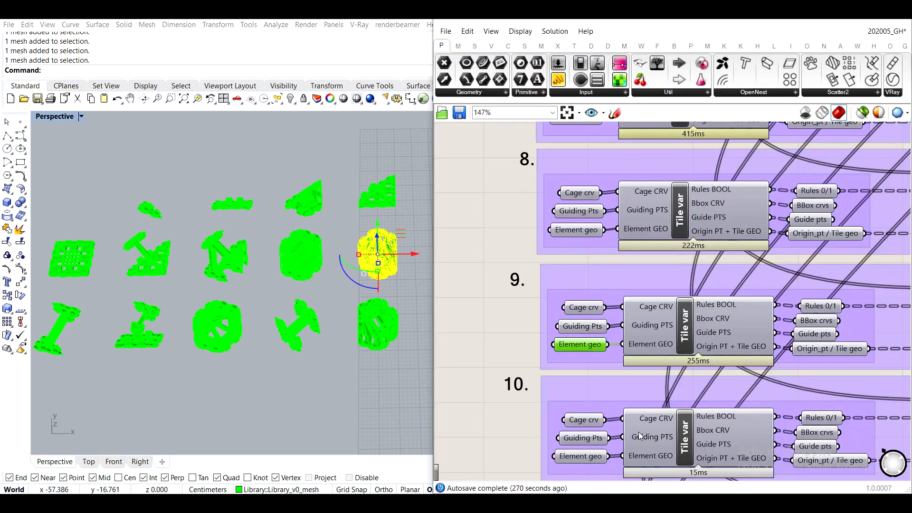
# - Turn on the Guide layer in Rhino to display the numbered cages around the library tiles
pyautogui.moveTo(638, 433); pyautogui.dragTo(651, 257, button='right')
pyautogui.click(61, 325)
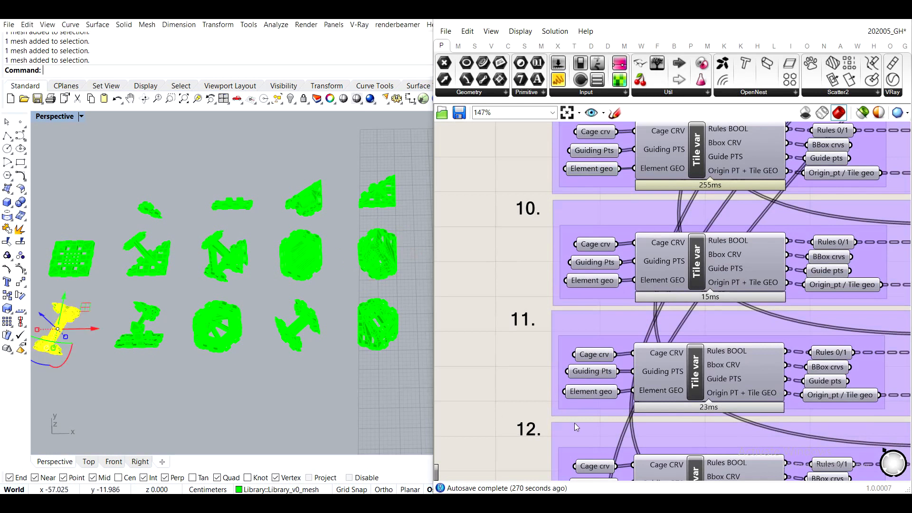
pyautogui.scroll(-2, 121, 320)
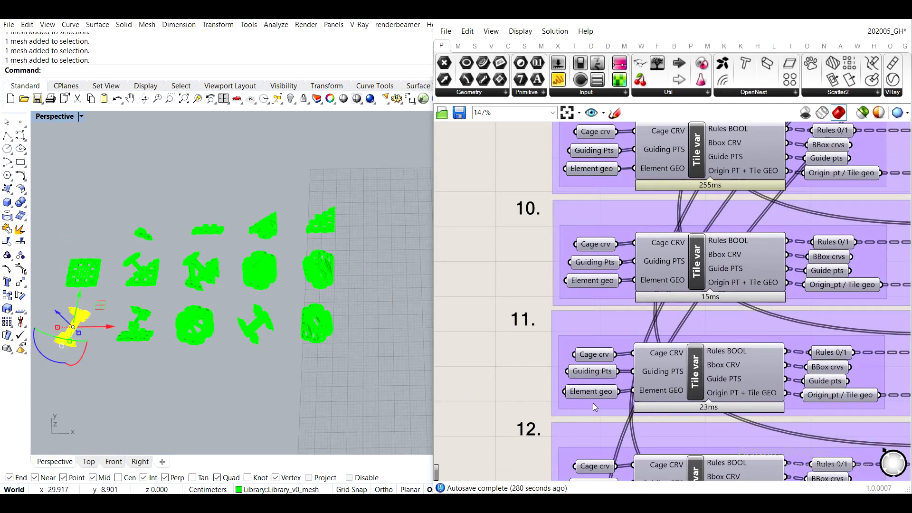
pyautogui.scroll(1, 589, 397)
pyautogui.click(842, 9)
pyautogui.click(853, 183)
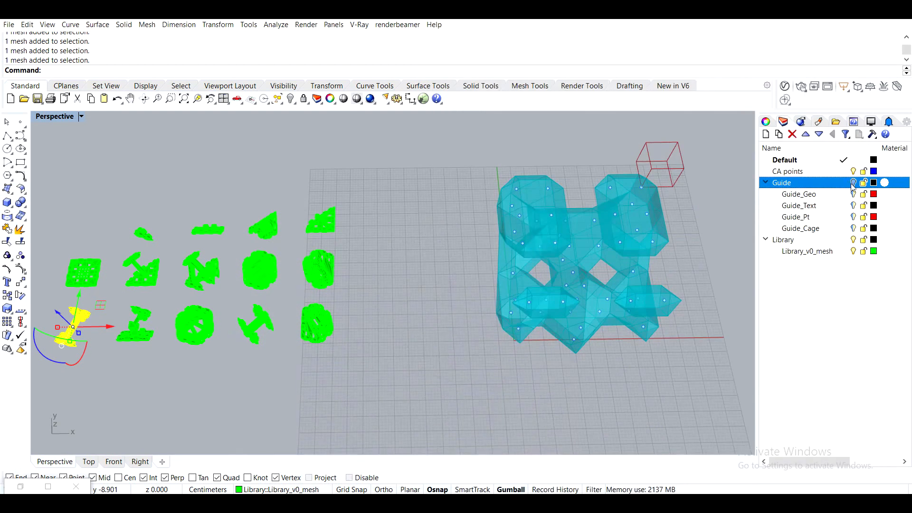
pyautogui.scroll(3, 76, 331)
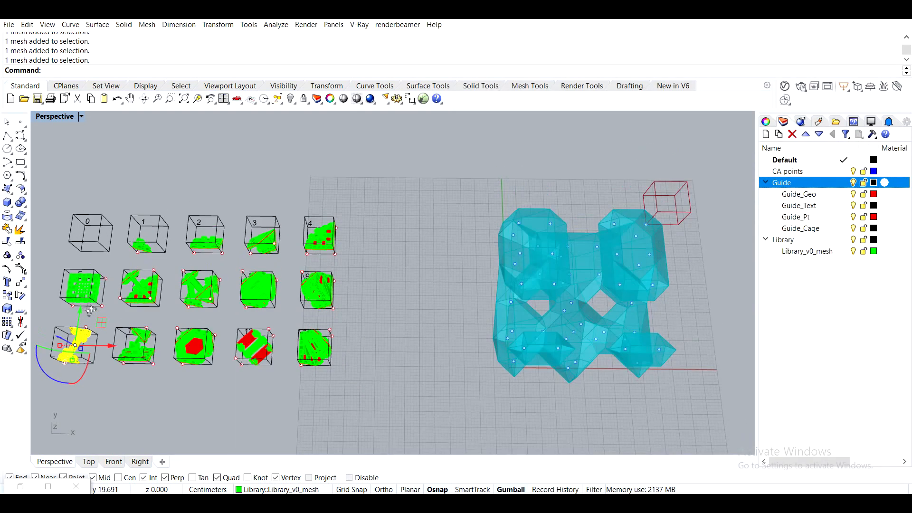
pyautogui.keyDown('shift'); pyautogui.moveTo(75, 328); pyautogui.dragTo(175, 285, button='right'); pyautogui.keyUp('shift')
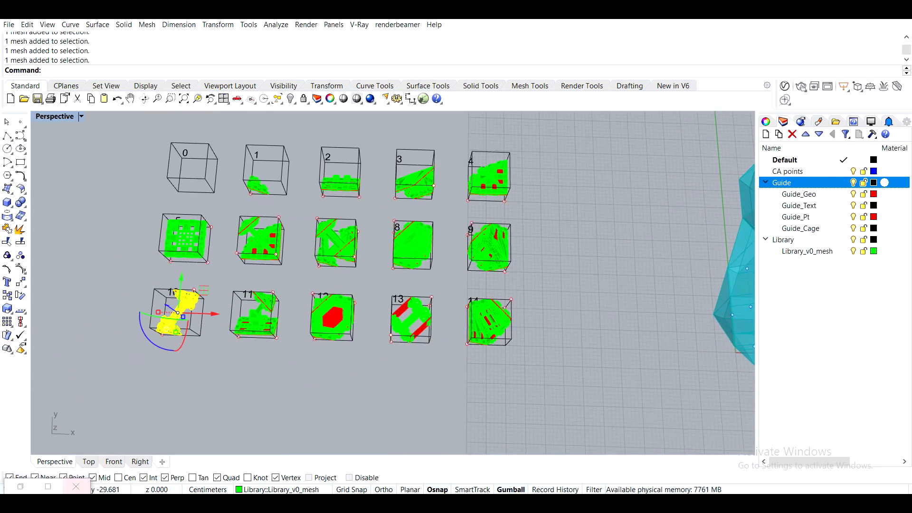
pyautogui.click(30, 485)
# - Enable preview for the Cage crv, Guiding Pts and Element geo parameters of all tile groups
pyautogui.scroll(-6, 647, 291)
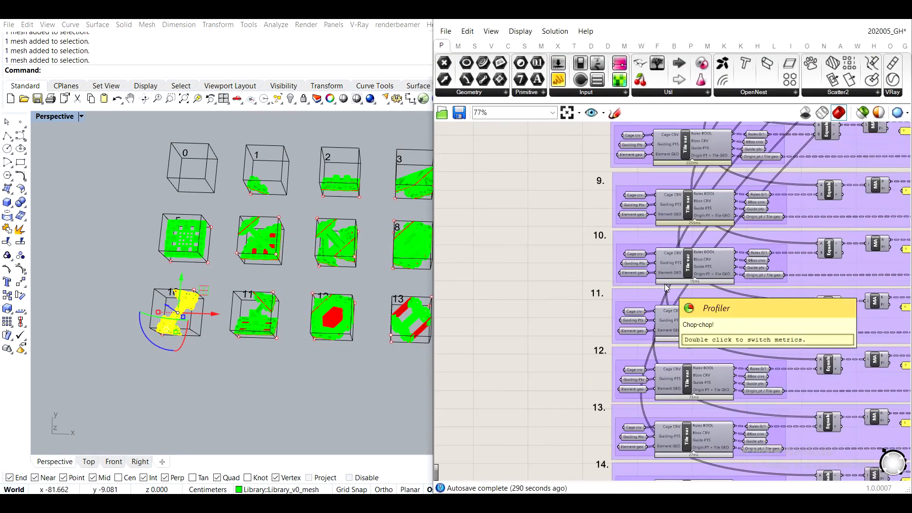
pyautogui.moveTo(653, 237); pyautogui.dragTo(583, 366, button='right')
pyautogui.scroll(-3, 583, 367)
pyautogui.scroll(-1, 585, 366)
pyautogui.moveTo(577, 306); pyautogui.dragTo(592, 477)
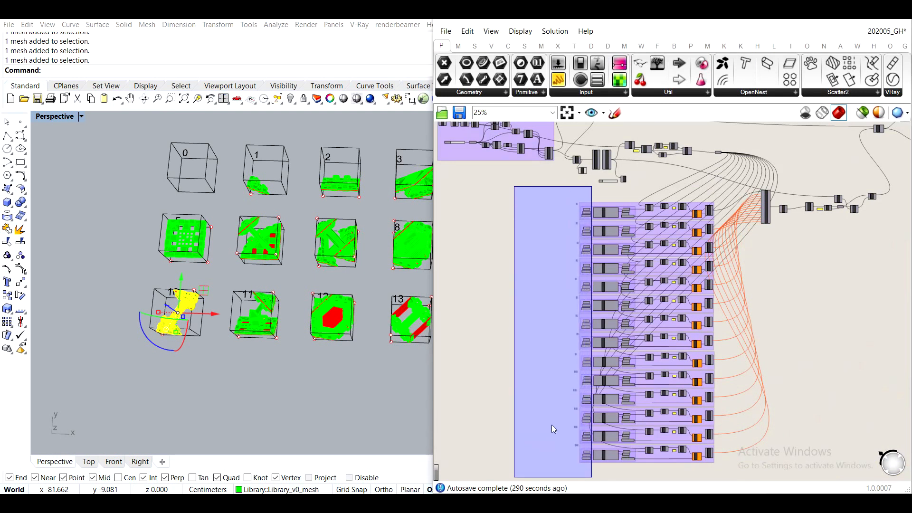
pyautogui.middleClick(535, 387)
pyautogui.click(562, 363)
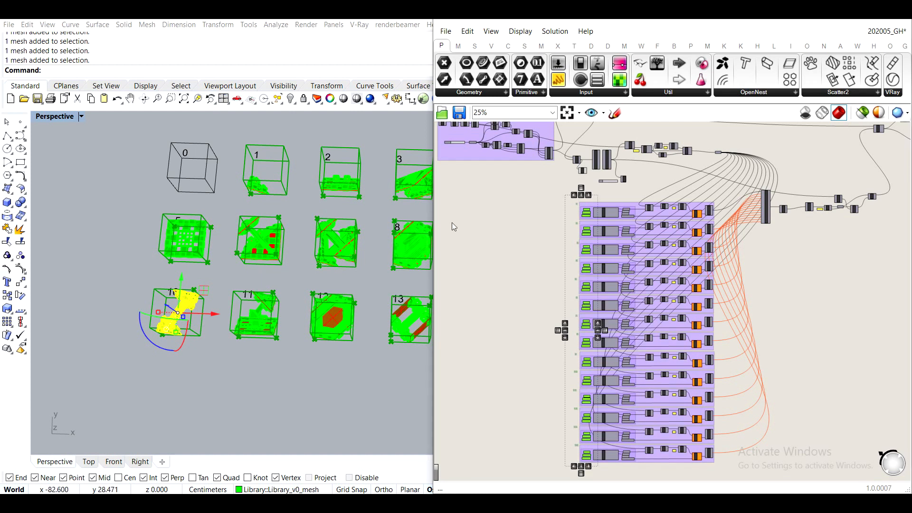
# - Examine the previewed tile geometry with the Library_v0_mesh and Guide layers hidden, and turn both layers back on
pyautogui.keyDown('shift'); pyautogui.moveTo(431, 218); pyautogui.dragTo(403, 225, button='right'); pyautogui.keyUp('shift')
pyautogui.click(853, 19)
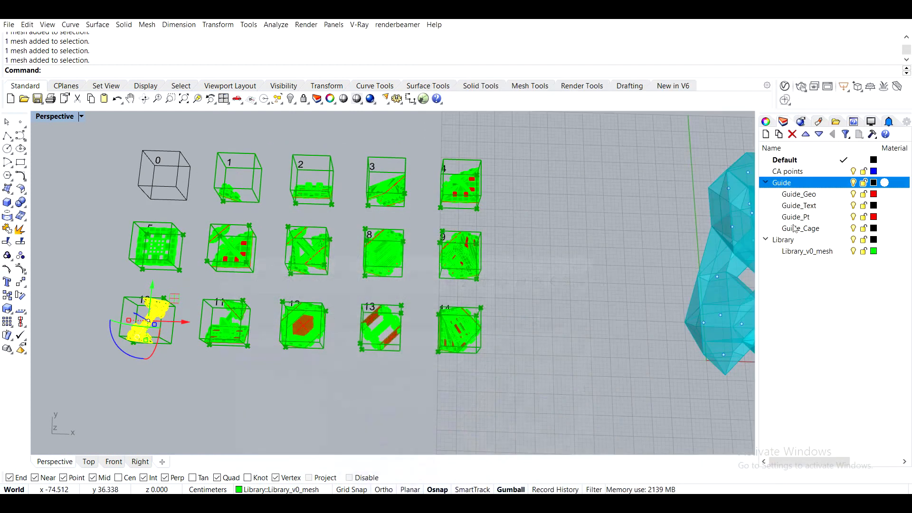
pyautogui.click(853, 255)
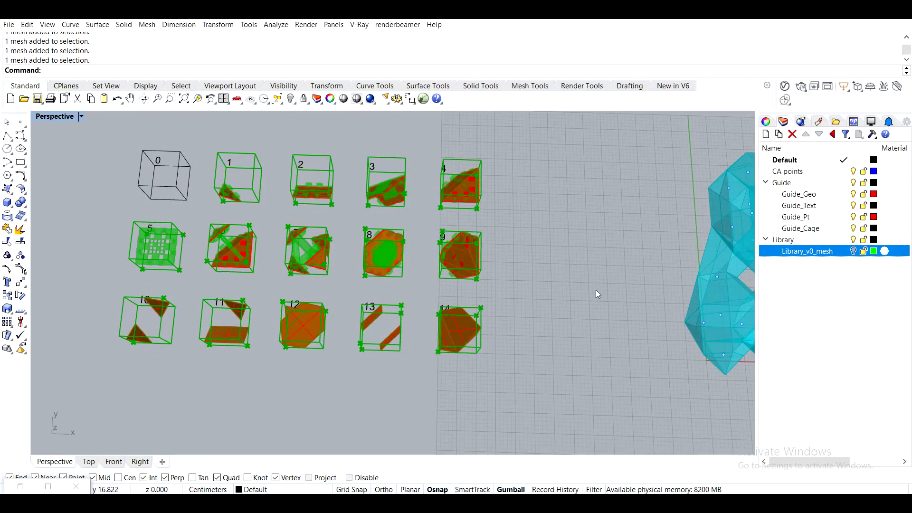
pyautogui.click(853, 182)
pyautogui.moveTo(608, 278); pyautogui.dragTo(446, 303, button='right')
pyautogui.scroll(5, 243, 216)
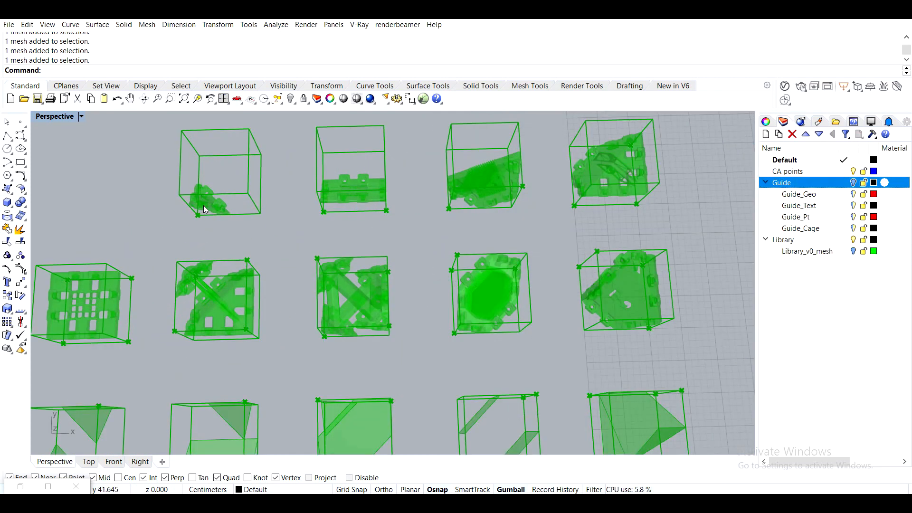
pyautogui.keyDown('shift'); pyautogui.moveTo(295, 417); pyautogui.dragTo(483, 196, button='right'); pyautogui.keyUp('shift')
pyautogui.scroll(3, 222, 183)
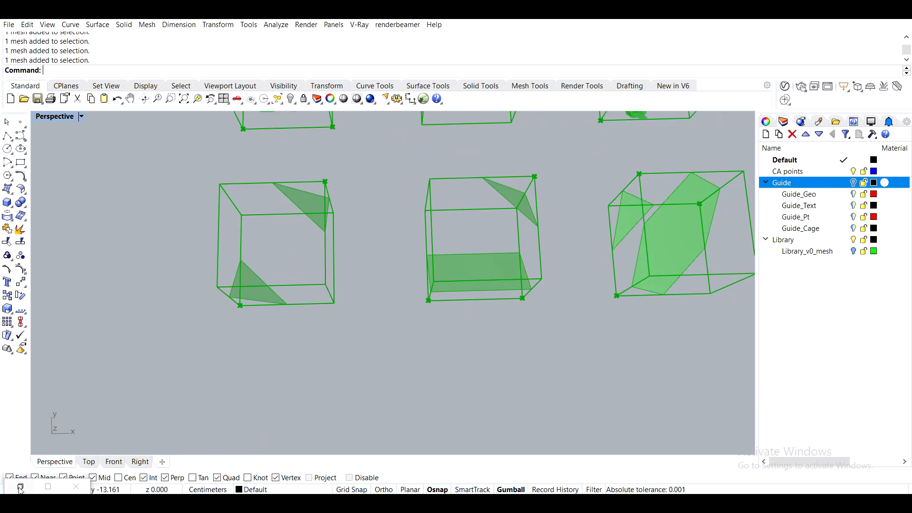
pyautogui.click(854, 183)
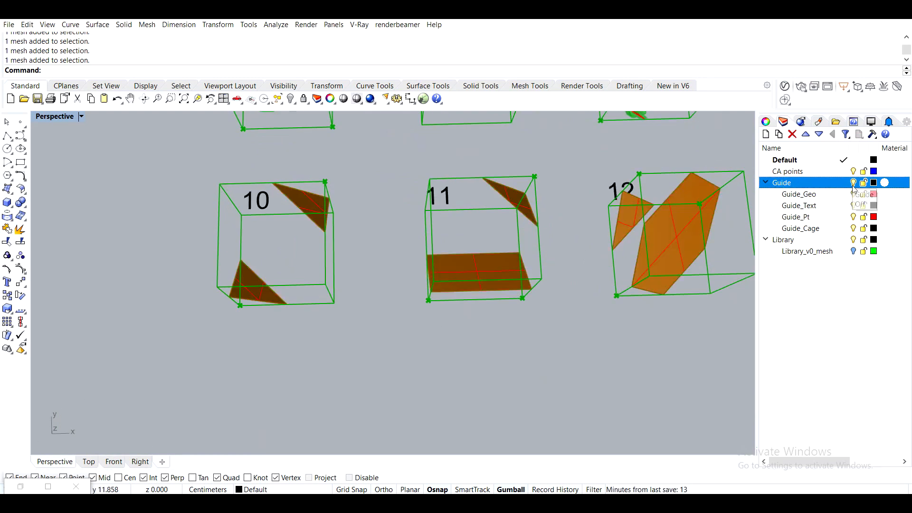
pyautogui.click(854, 252)
# - Reference the tile 10 library mesh into the Element geo parameter of group 10
pyautogui.click(269, 265)
pyautogui.click(20, 486)
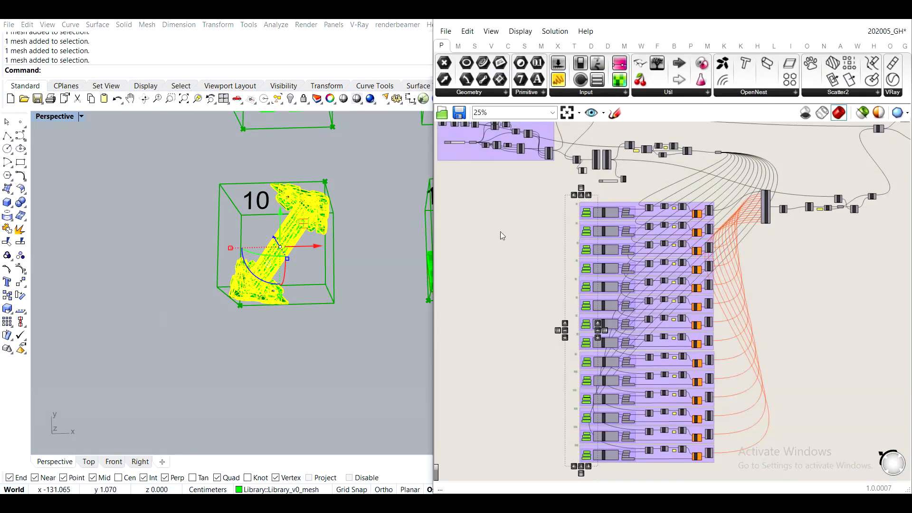
pyautogui.scroll(6, 604, 370)
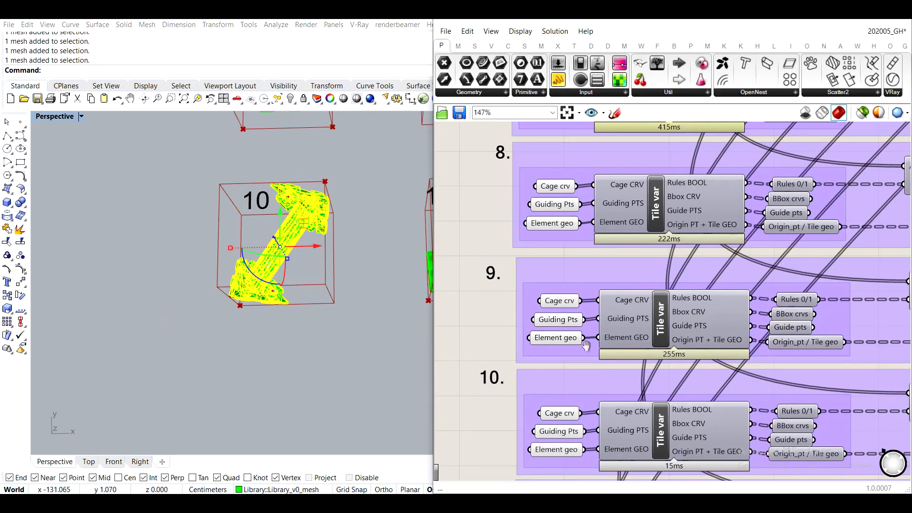
pyautogui.scroll(3, 560, 364)
pyautogui.click(583, 339)
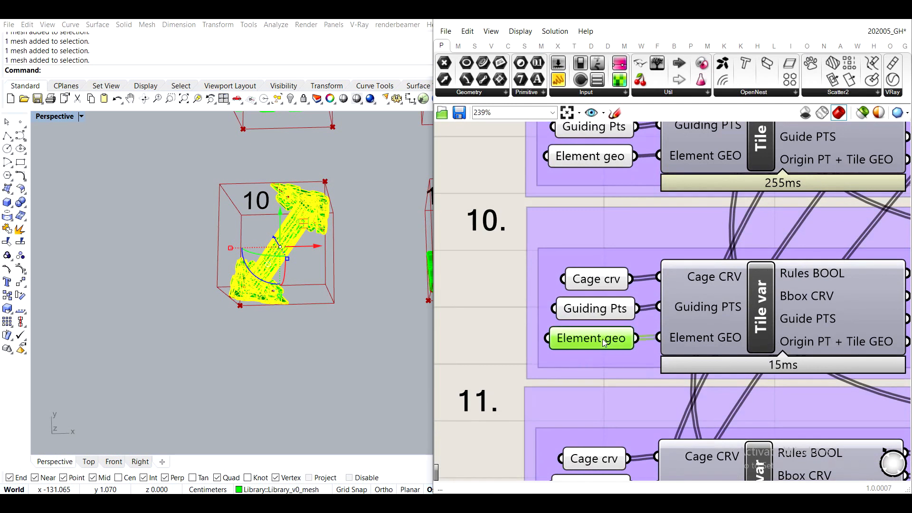
pyautogui.rightClick(584, 339)
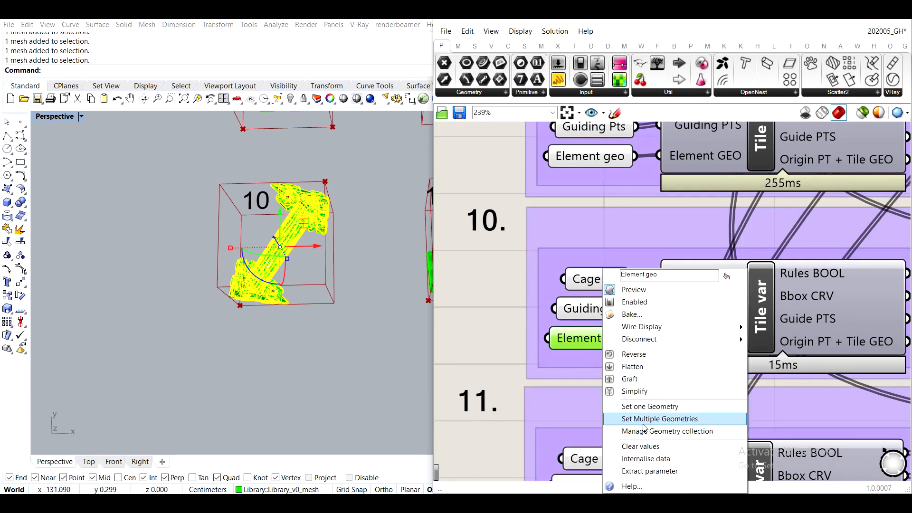
pyautogui.click(671, 420)
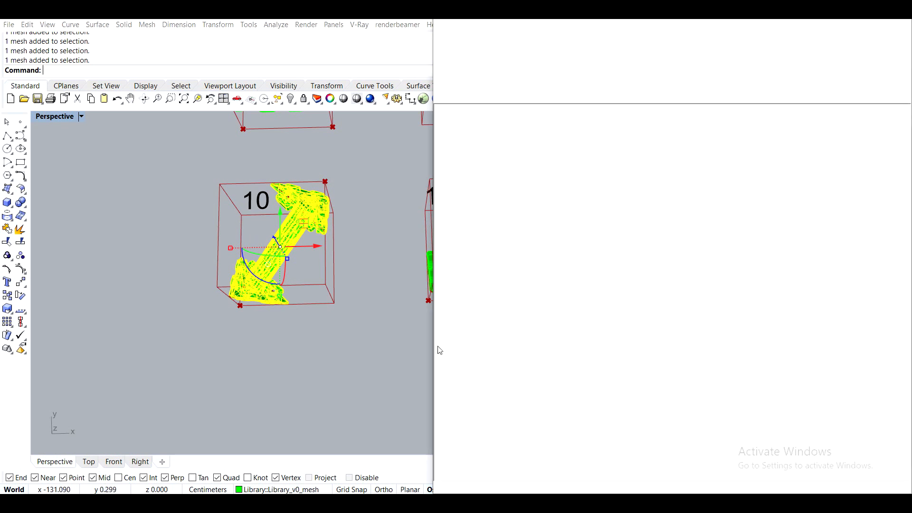
# - Reference the tile 11 library mesh into the Element geo parameter of group 11
pyautogui.scroll(-3, 260, 356)
pyautogui.scroll(5, 280, 250)
pyautogui.click(280, 251)
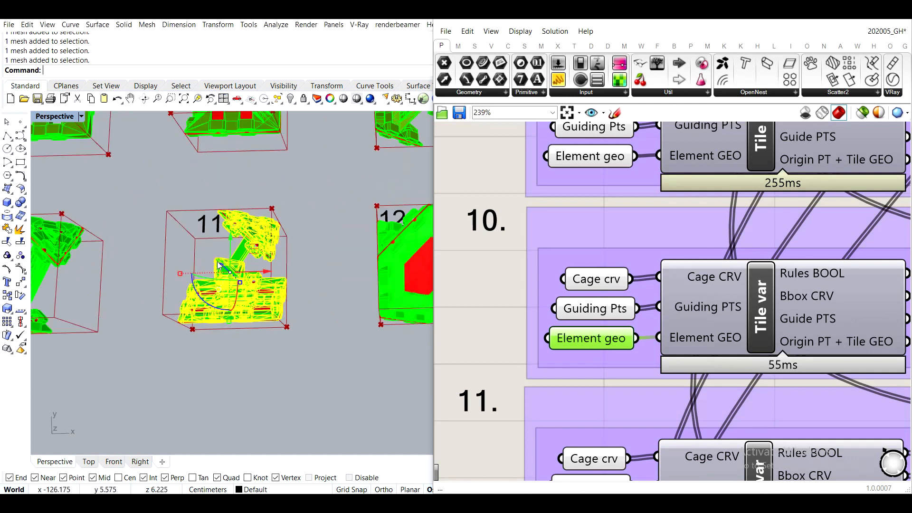
pyautogui.moveTo(602, 421); pyautogui.dragTo(581, 183, button='right')
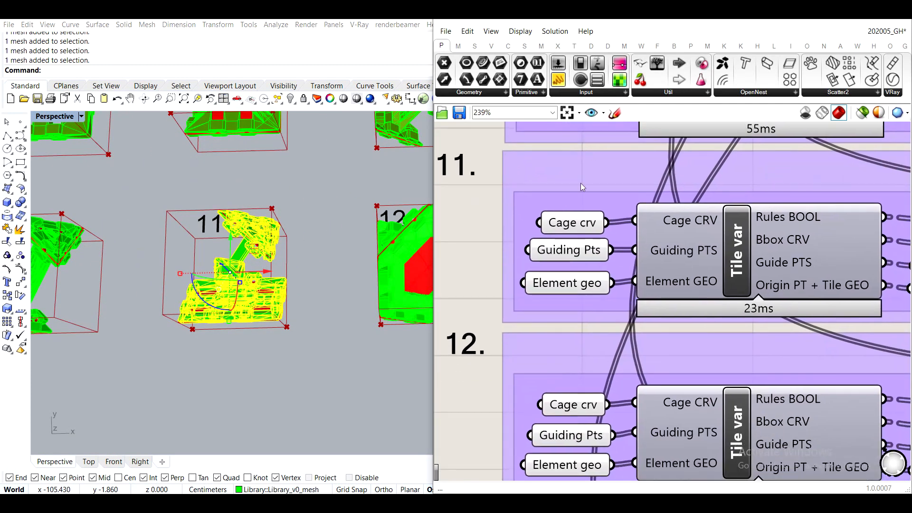
pyautogui.rightClick(572, 289)
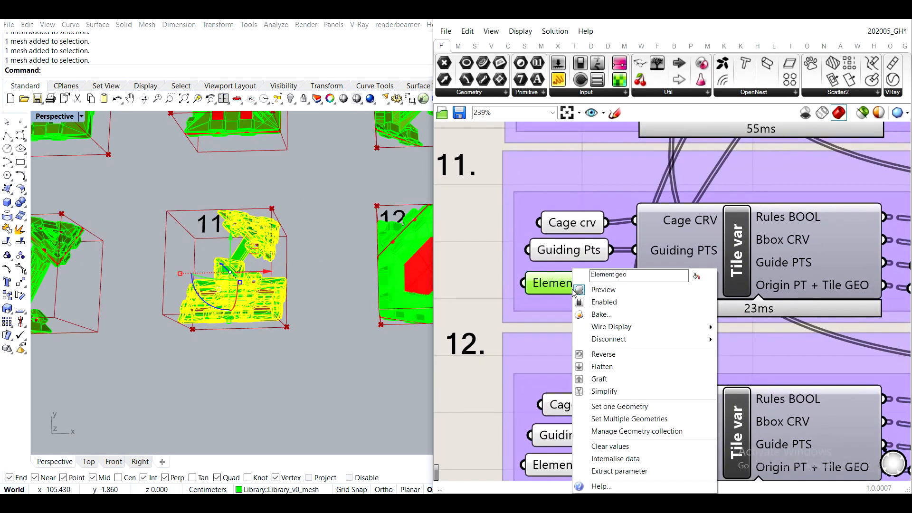
pyautogui.click(601, 421)
pyautogui.click(276, 372)
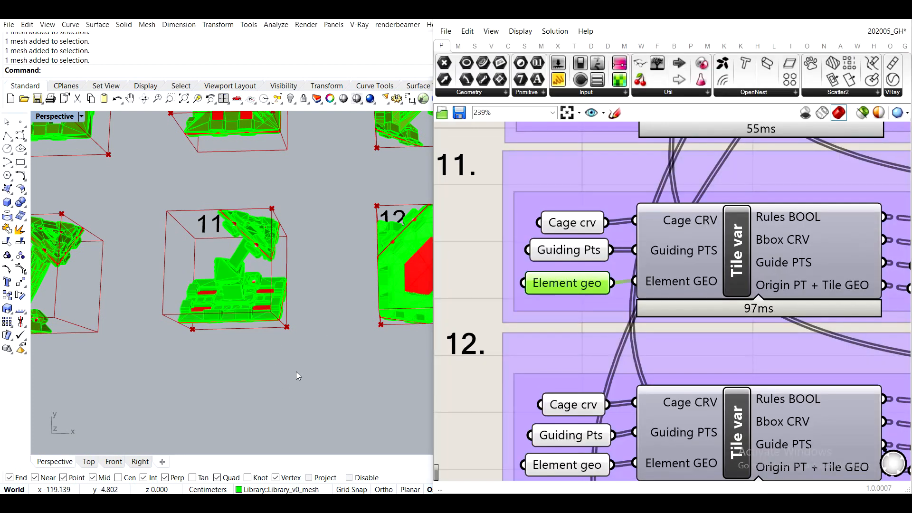
# - Reference the tile 12 library mesh into the Element geo parameter of group 12
pyautogui.scroll(-5, 309, 370)
pyautogui.scroll(8, 384, 299)
pyautogui.click(384, 298)
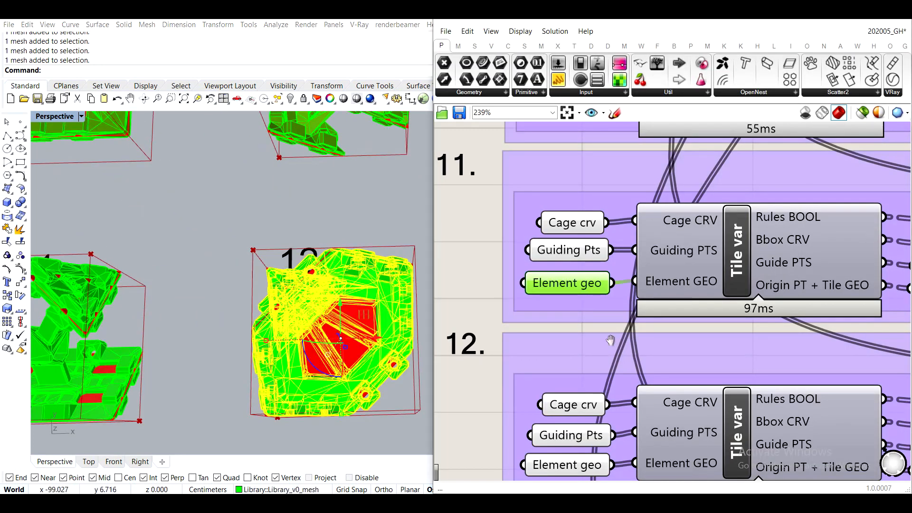
pyautogui.moveTo(567, 469); pyautogui.dragTo(575, 275, button='right')
pyautogui.rightClick(575, 275)
pyautogui.click(601, 418)
pyautogui.moveTo(586, 275)
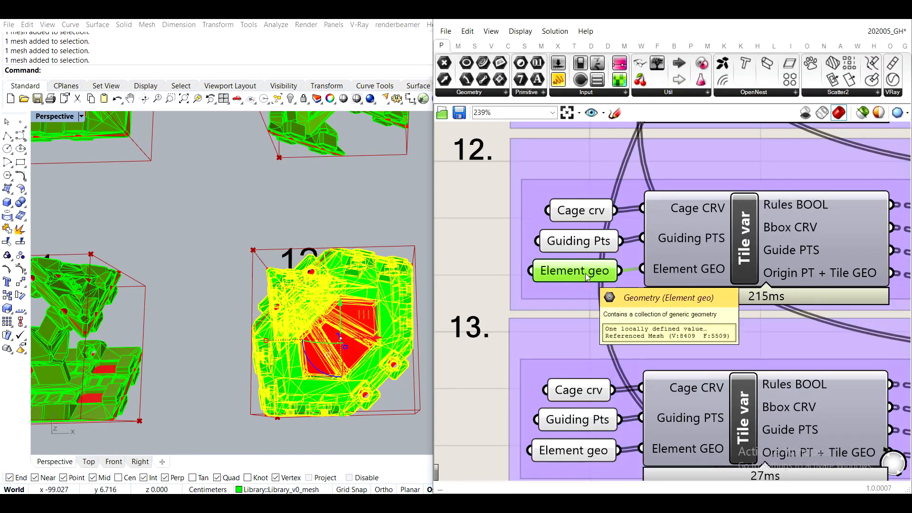
pyautogui.click(281, 188)
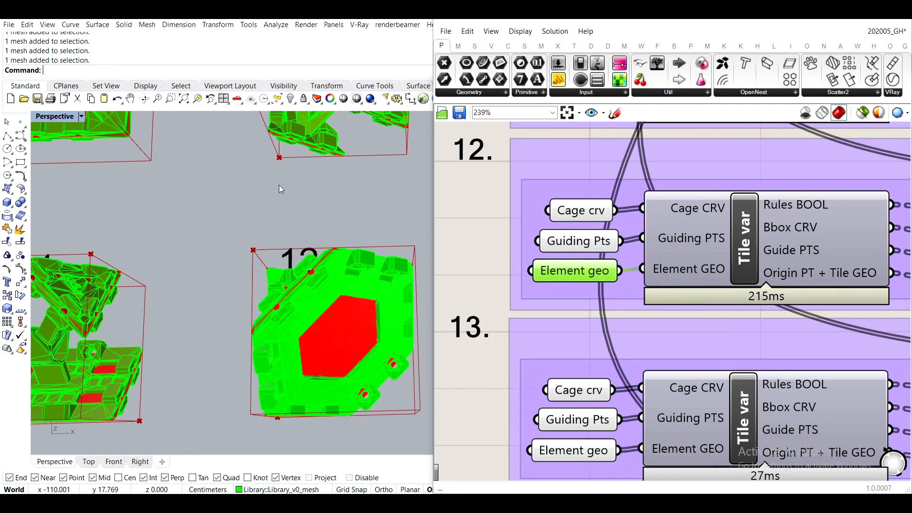
# - Rotate the tile 13 library mesh by 90 degrees inside its cage
pyautogui.scroll(-10, 284, 186)
pyautogui.scroll(10, 220, 233)
pyautogui.click(179, 206)
pyautogui.moveTo(553, 404); pyautogui.dragTo(559, 274, button='right')
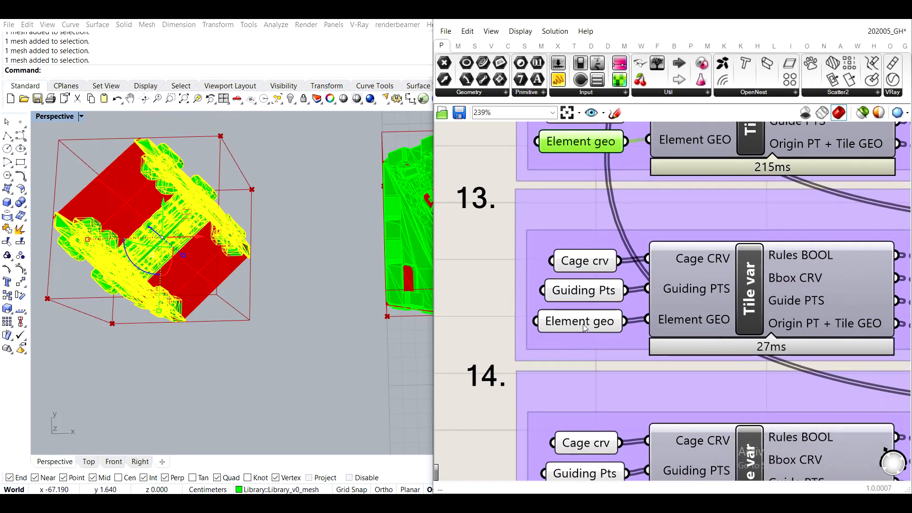
pyautogui.keyDown('shift'); pyautogui.moveTo(186, 261); pyautogui.dragTo(310, 299, button='right'); pyautogui.keyUp('shift')
pyautogui.click(239, 299)
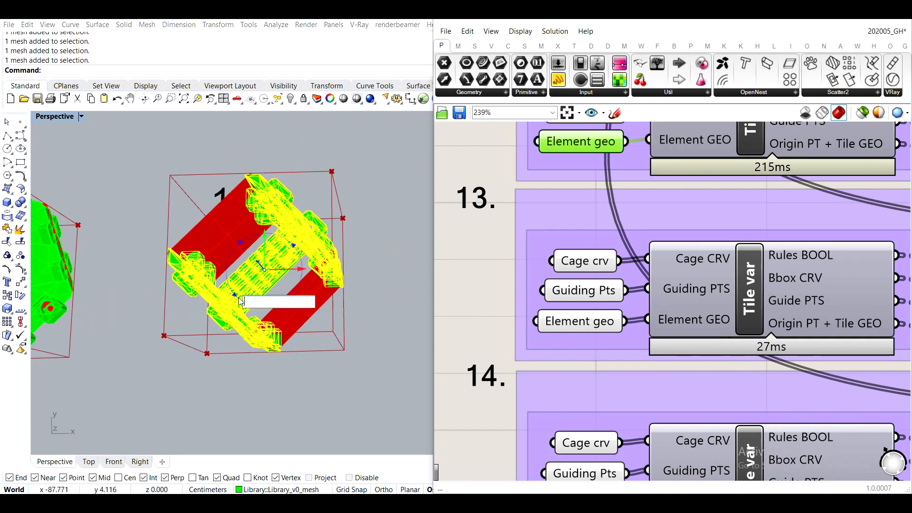
pyautogui.write('90')
pyautogui.press('Return')
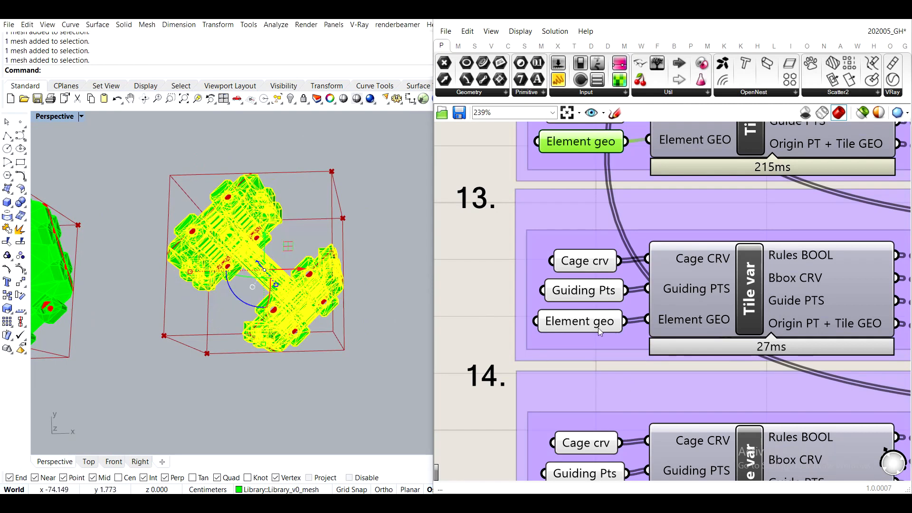
# - Set the rotated tile 13 library mesh as the geometry of group 13's Element geo parameter
pyautogui.click(580, 325)
pyautogui.rightClick(581, 325)
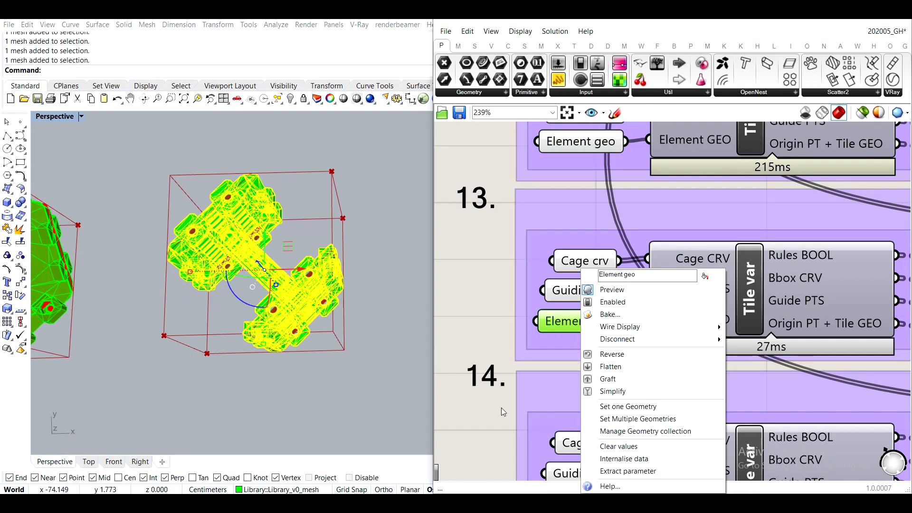
pyautogui.click(629, 424)
pyautogui.click(372, 396)
# - Reference the tile 14 library mesh into the Element geo parameter of group 14
pyautogui.scroll(-8, 310, 352)
pyautogui.scroll(8, 372, 330)
pyautogui.keyDown('shift'); pyautogui.moveTo(372, 323); pyautogui.dragTo(267, 297, button='right'); pyautogui.keyUp('shift')
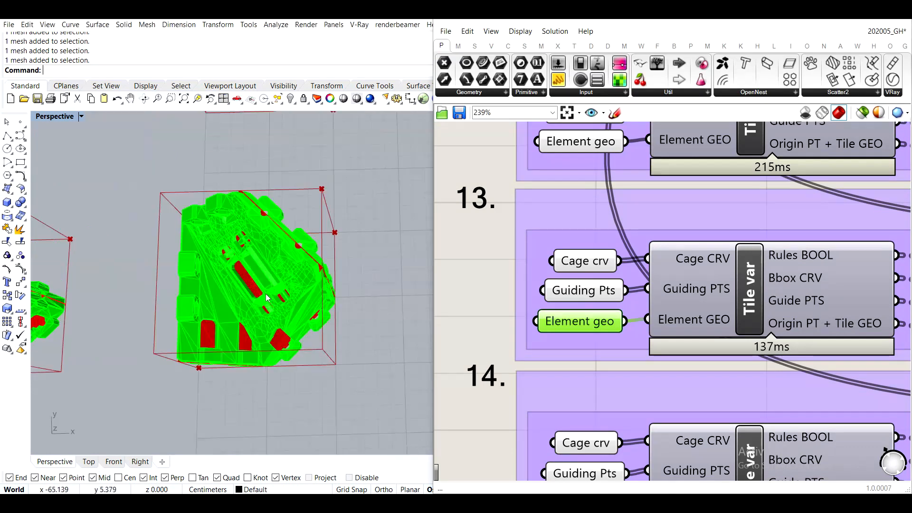
pyautogui.click(267, 297)
pyautogui.moveTo(599, 417); pyautogui.dragTo(563, 232, button='right')
pyautogui.click(520, 317)
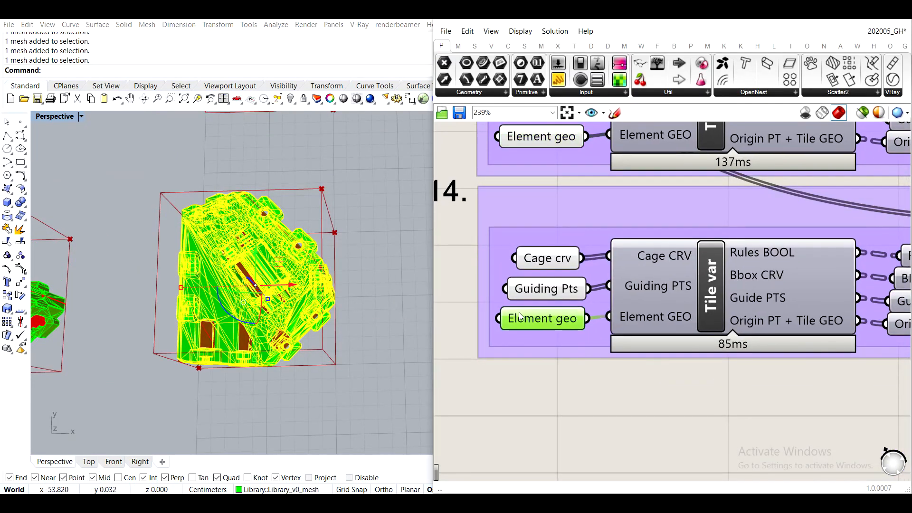
pyautogui.rightClick(535, 324)
pyautogui.click(601, 418)
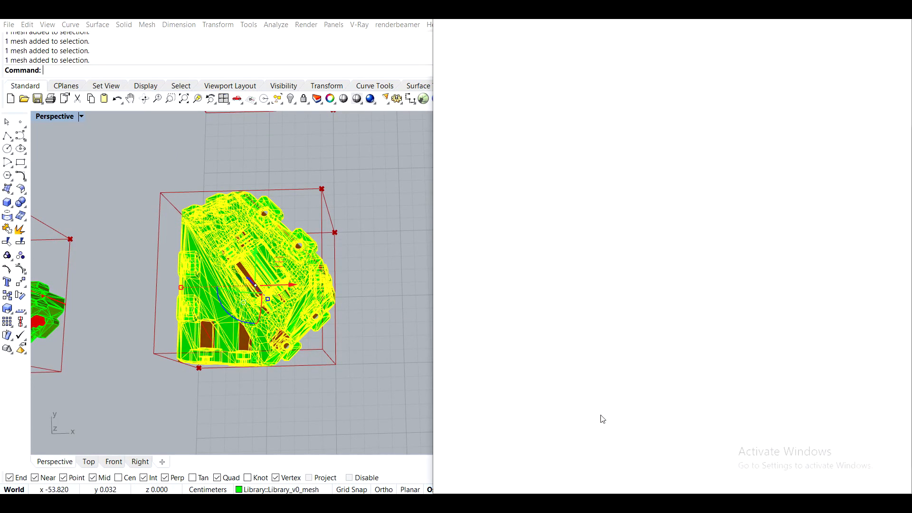
pyautogui.click(356, 407)
# - Turn off the preview of the Cage crv, Guiding Pts and Element geo parameters in all 14 tile groups
pyautogui.scroll(-6, 347, 400)
pyautogui.keyDown('shift'); pyautogui.moveTo(367, 381); pyautogui.dragTo(232, 233, button='right'); pyautogui.keyUp('shift')
pyautogui.scroll(6, 324, 308)
pyautogui.scroll(-6, 221, 317)
pyautogui.scroll(3, 233, 233)
pyautogui.scroll(-10, 600, 233)
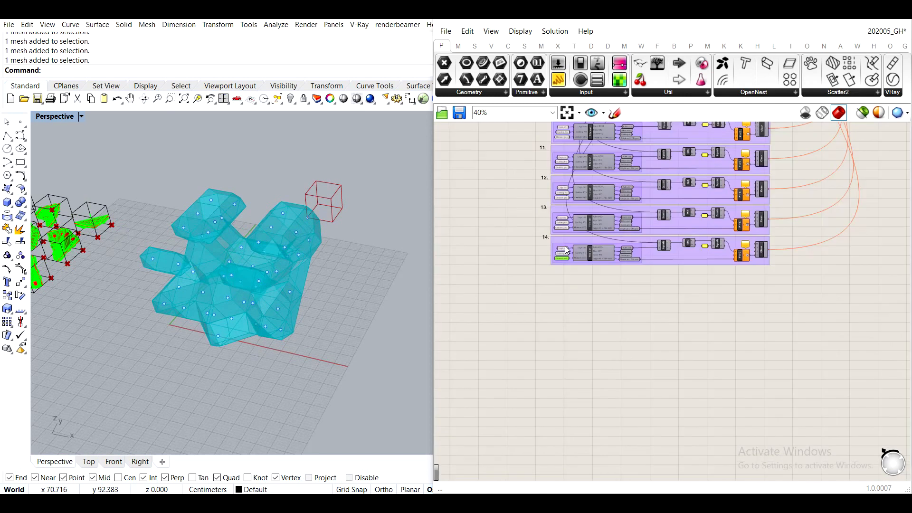
pyautogui.moveTo(584, 222); pyautogui.dragTo(616, 406)
pyautogui.middleClick(615, 406)
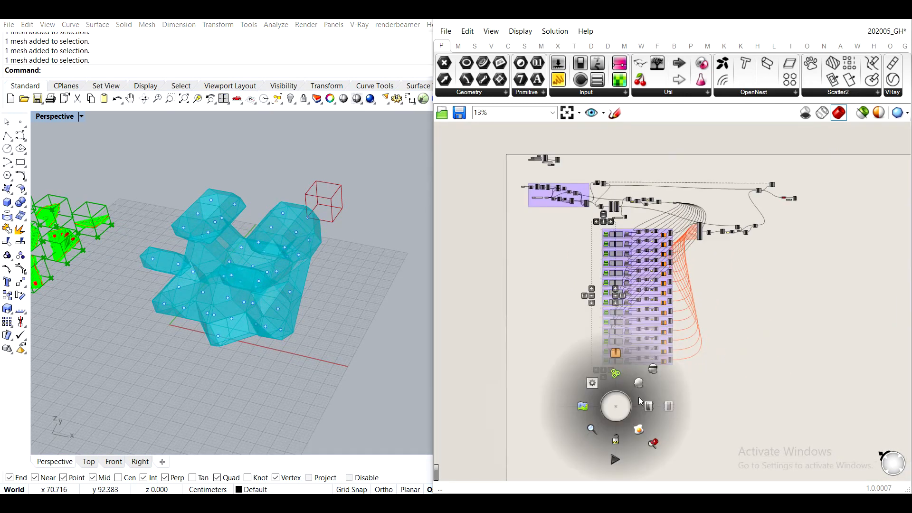
pyautogui.click(655, 372)
pyautogui.click(751, 354)
# - Hide the Library_v0_mesh and Guide layers in Rhino, collapse the layer tree, and keep the CA points layer visible
pyautogui.click(832, 19)
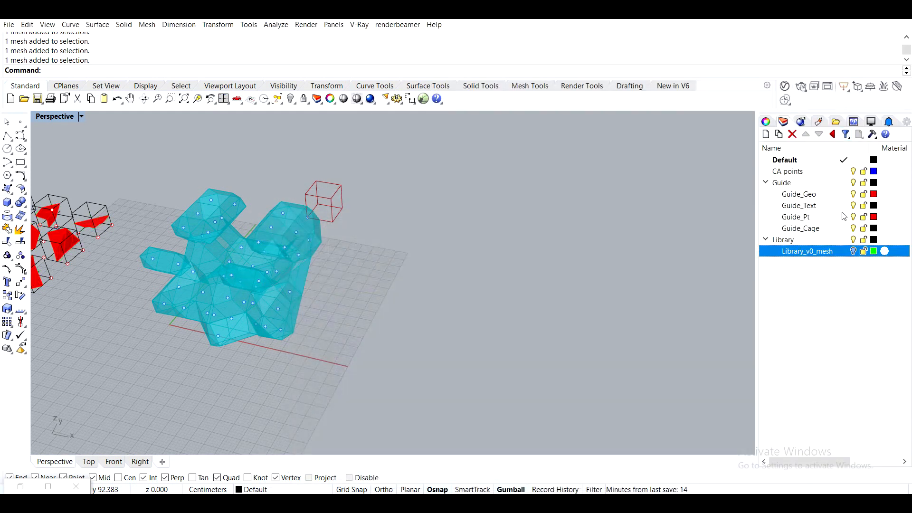
pyautogui.click(854, 182)
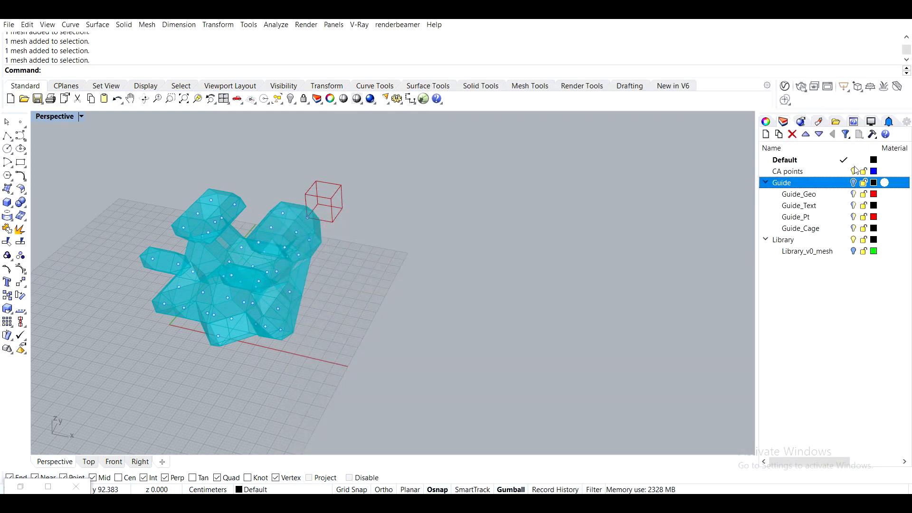
pyautogui.click(854, 172)
pyautogui.click(853, 172)
pyautogui.click(766, 183)
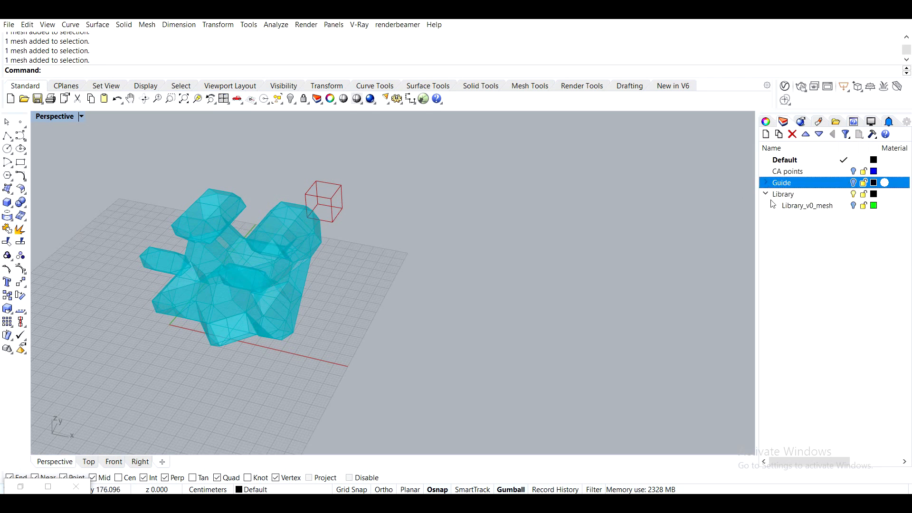
pyautogui.click(766, 194)
pyautogui.click(860, 174)
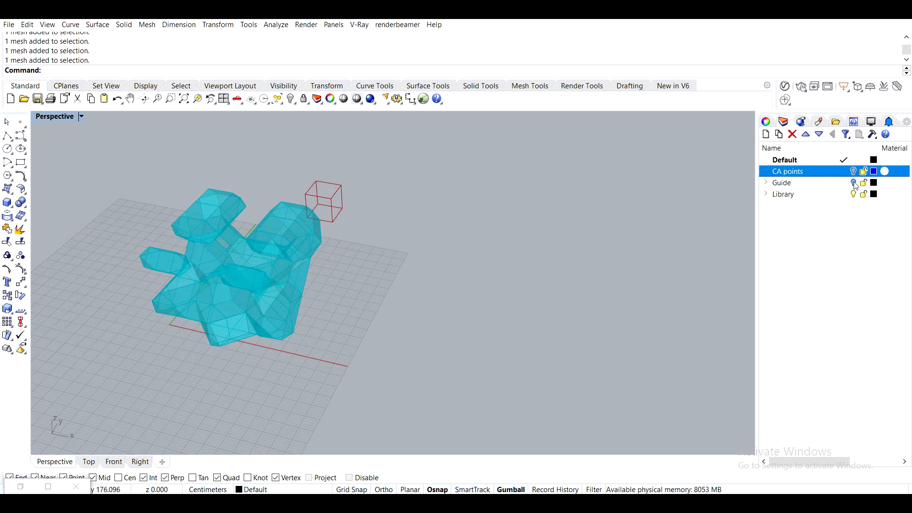
pyautogui.click(856, 197)
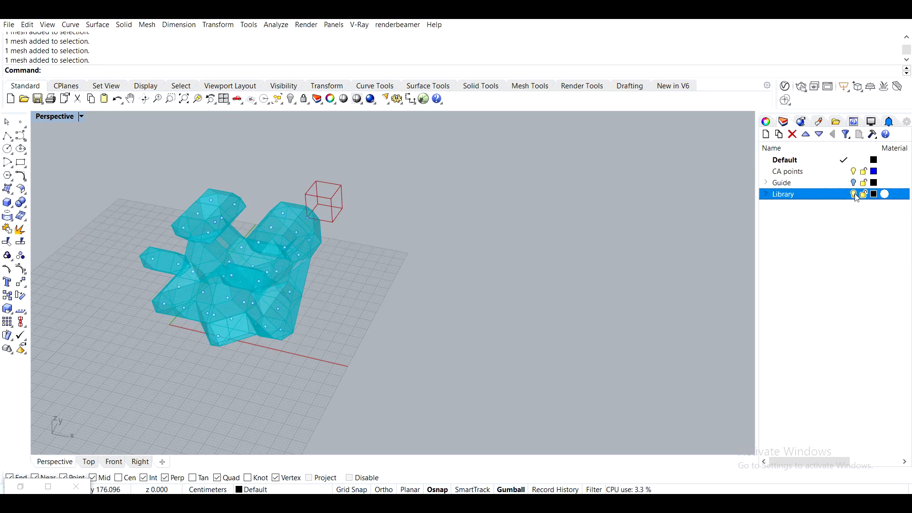
pyautogui.click(20, 486)
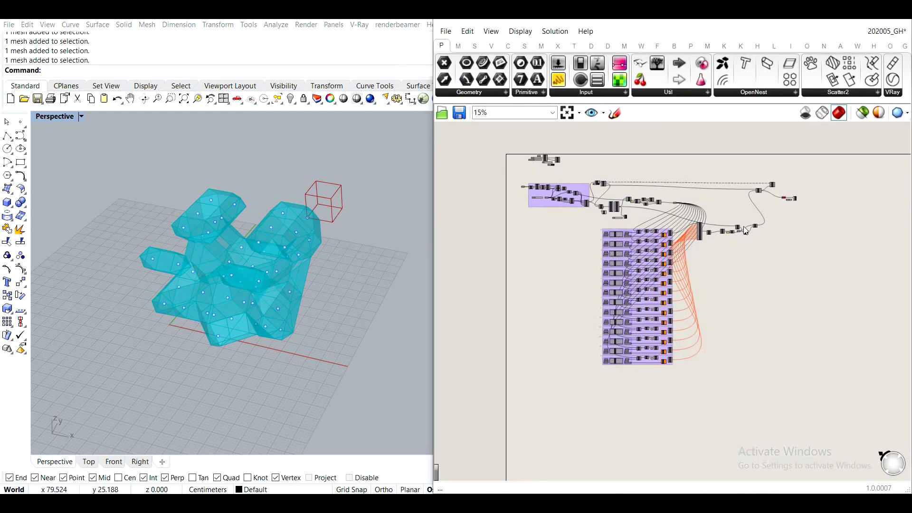
# - Run the aggregation loop again with the trigger button wired to Loop Start
pyautogui.scroll(4, 745, 229)
pyautogui.moveTo(619, 212); pyautogui.dragTo(840, 296, button='right')
pyautogui.moveTo(751, 242)
pyautogui.mouseDown(button='right')
pyautogui.moveTo(555, 215)
pyautogui.moveTo(745, 252)
pyautogui.mouseUp(button='right')
pyautogui.scroll(10, 580, 204)
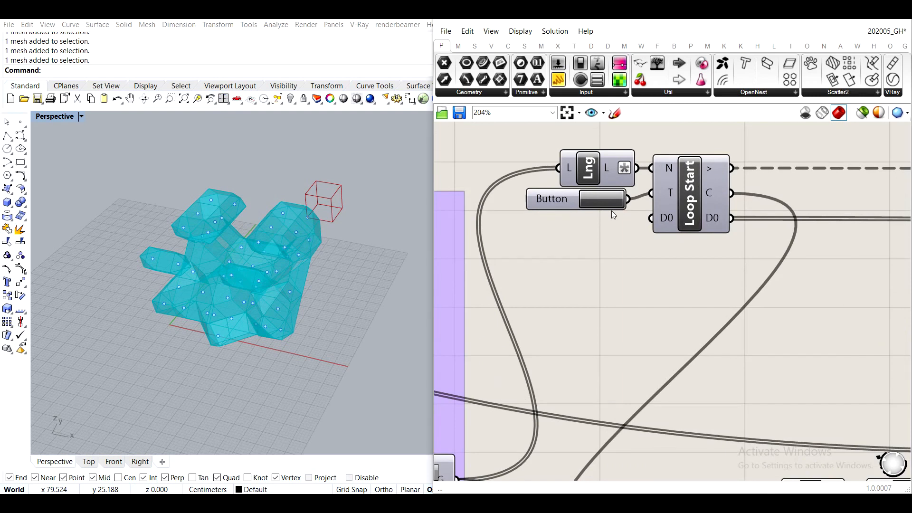
pyautogui.click(609, 196)
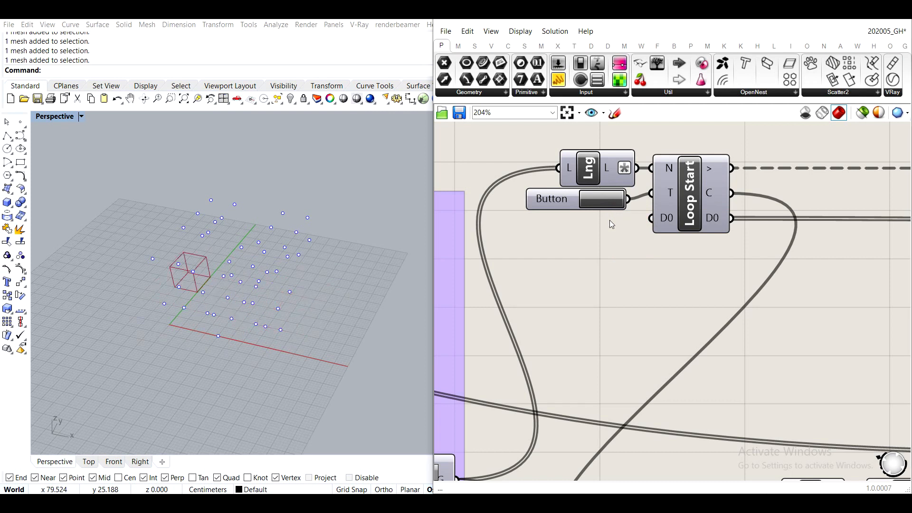
# - Disconnect the List Length component from the N input of Loop Start
pyautogui.scroll(-4, 632, 213)
pyautogui.scroll(2, 648, 239)
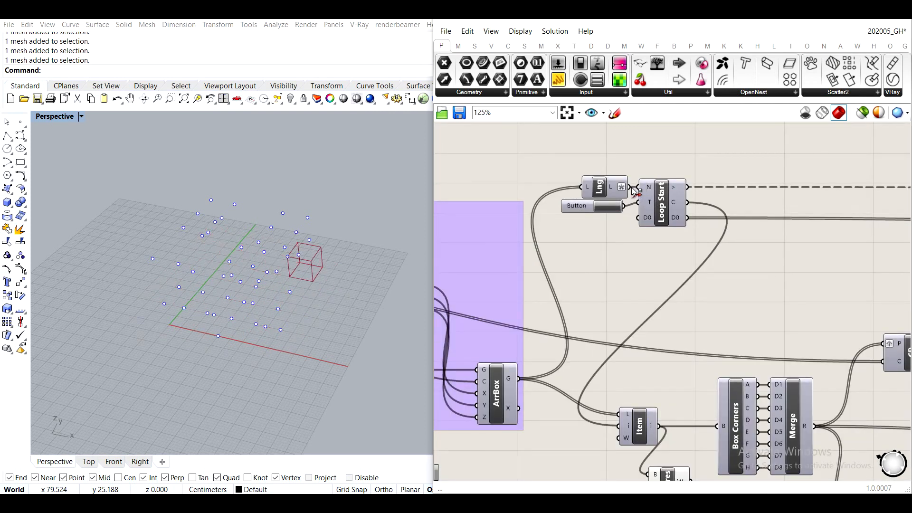
pyautogui.moveTo(599, 187); pyautogui.dragTo(639, 187)
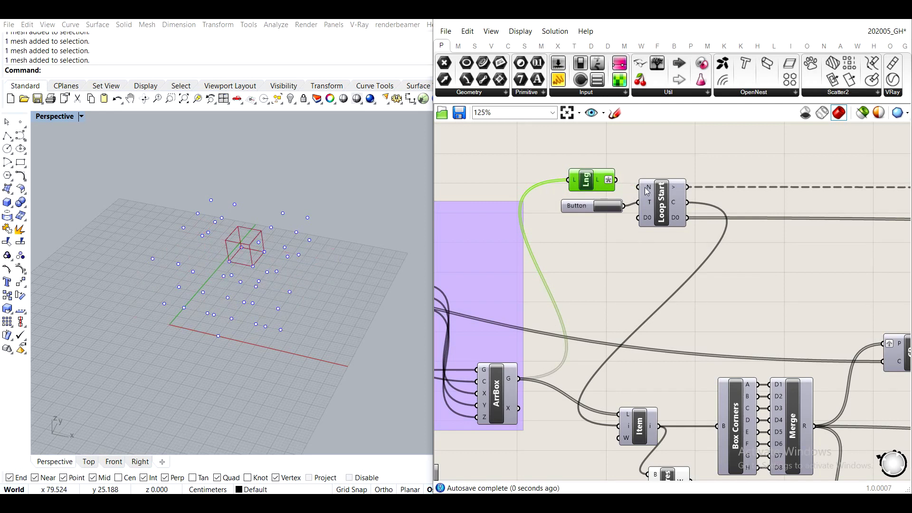
pyautogui.click(634, 269)
# - Compare the Brep parameter that feeds the preview with the geometry type stored in group 1's Element geo parameter
pyautogui.scroll(-5, 635, 269)
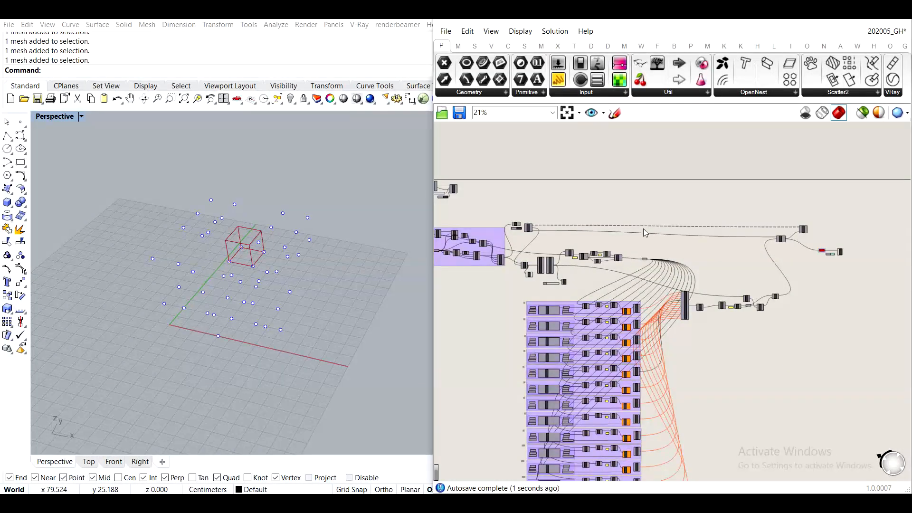
pyautogui.scroll(10, 636, 274)
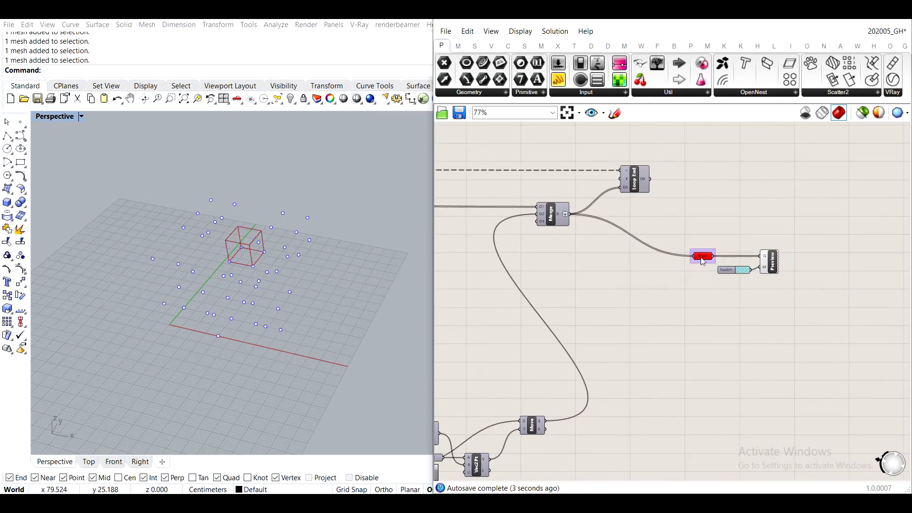
pyautogui.scroll(-12, 577, 218)
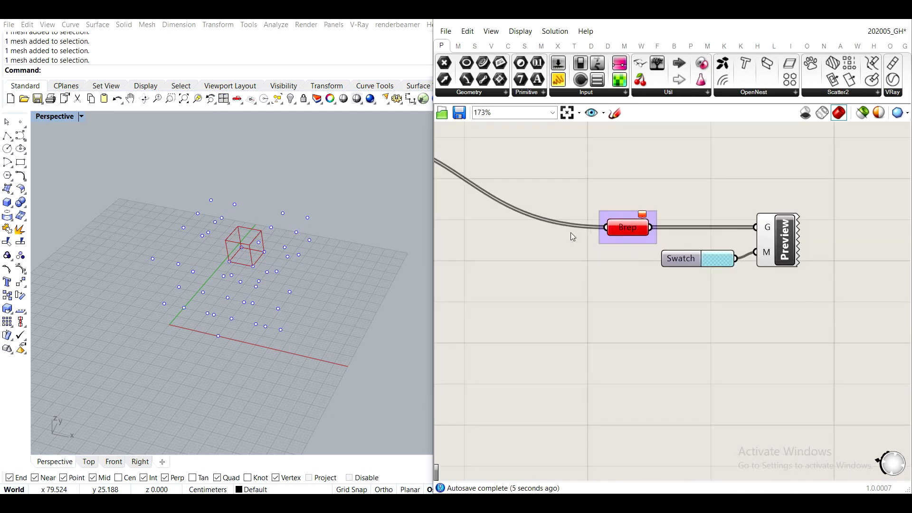
pyautogui.scroll(-3, 517, 243)
pyautogui.moveTo(512, 287); pyautogui.dragTo(694, 289, button='right')
pyautogui.scroll(10, 496, 299)
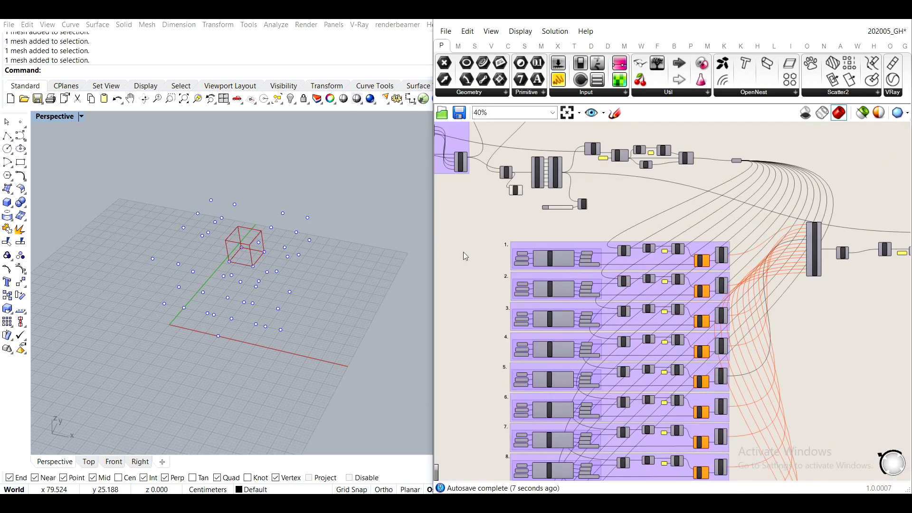
pyautogui.scroll(4, 531, 313)
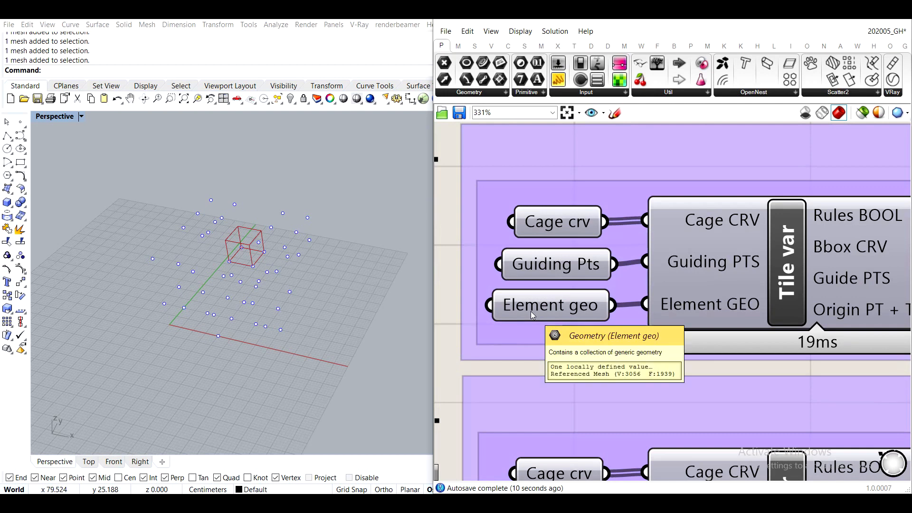
pyautogui.scroll(-15, 531, 311)
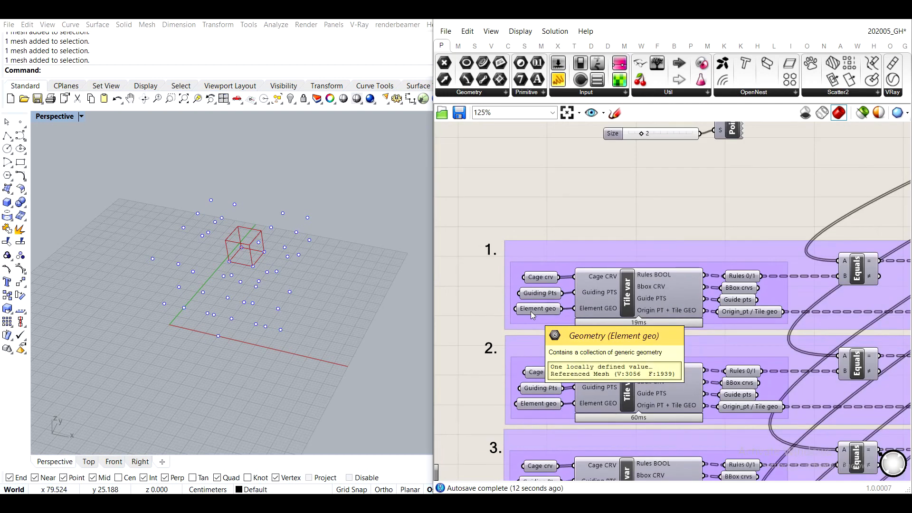
# - Move the Brep parameter aside, add a Mesh parameter above it and wire the final Merge result into it
pyautogui.scroll(15, 639, 289)
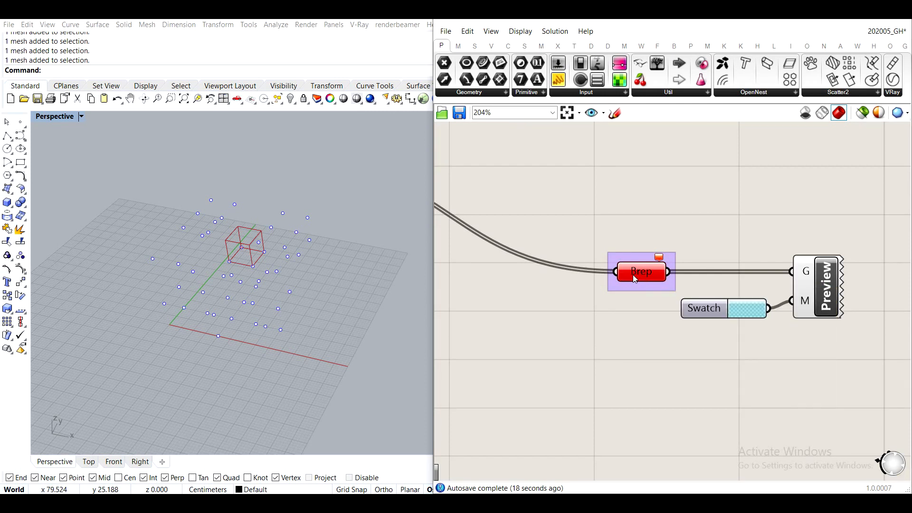
pyautogui.moveTo(632, 275); pyautogui.dragTo(651, 389, button='right')
pyautogui.moveTo(681, 389); pyautogui.dragTo(658, 398)
pyautogui.click(640, 322)
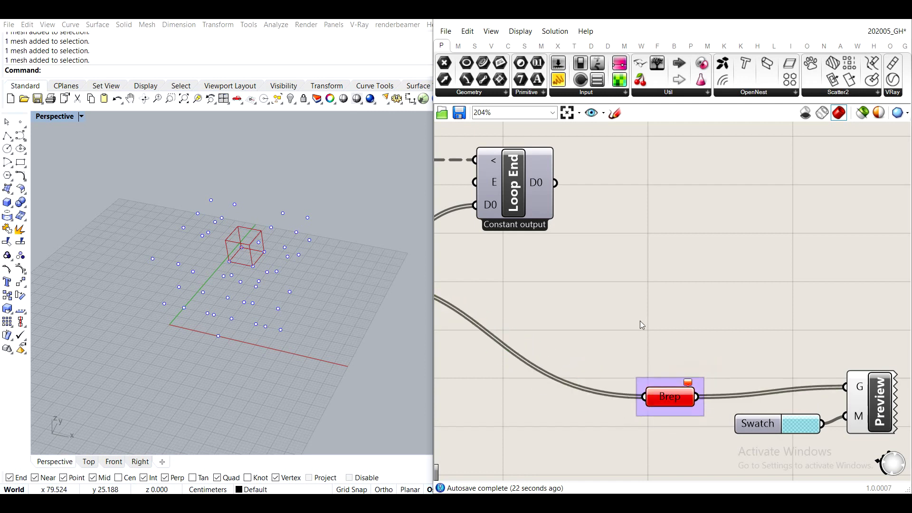
pyautogui.moveTo(634, 332); pyautogui.dragTo(726, 306, button='right')
pyautogui.doubleClick(687, 294)
pyautogui.write('mesh')
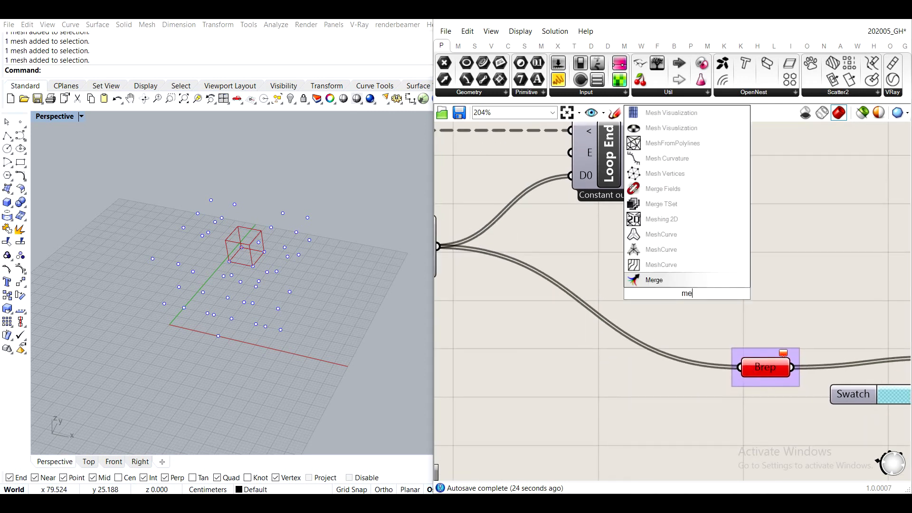
pyautogui.click(713, 265)
pyautogui.moveTo(437, 246); pyautogui.dragTo(769, 303)
pyautogui.click(731, 247)
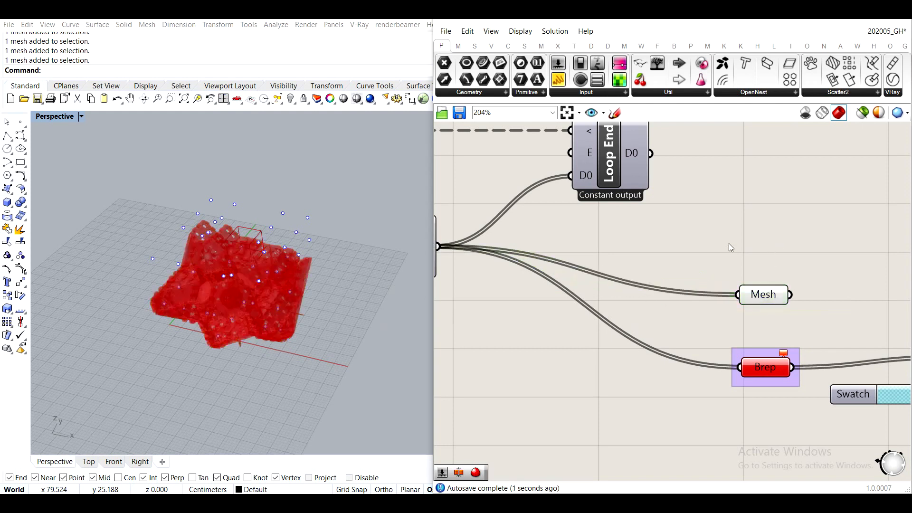
# - Delete both the Mesh parameter and the Brep parameter after the final Merge
pyautogui.click(765, 301)
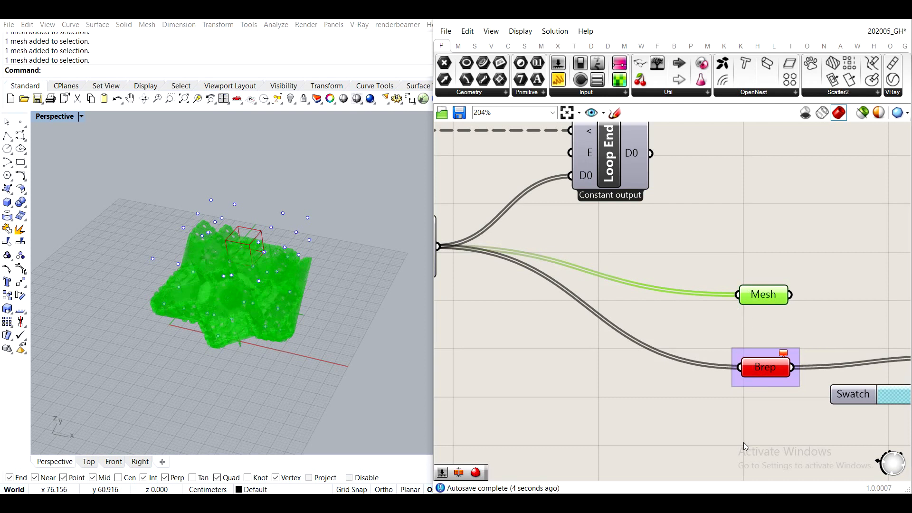
pyautogui.press('Delete')
pyautogui.moveTo(793, 438); pyautogui.dragTo(715, 340)
pyautogui.press('Delete')
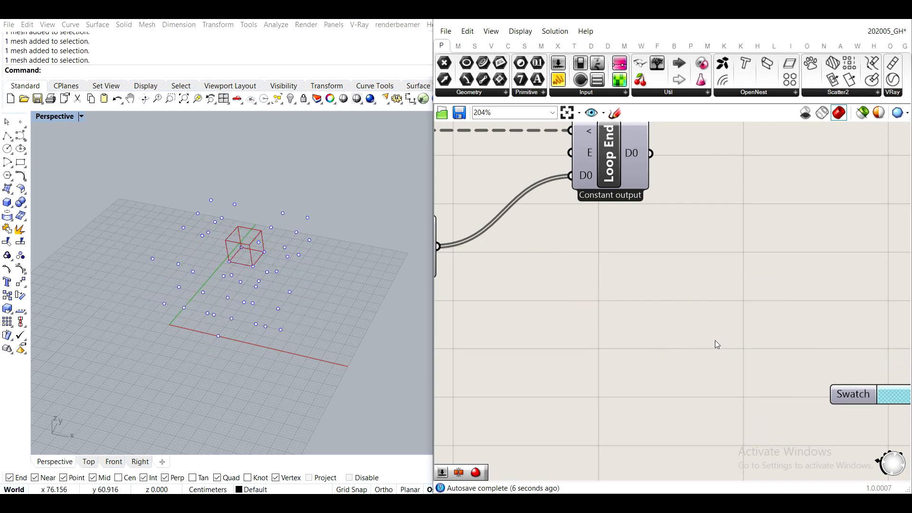
# - Add a Geometry parameter, wire the final Merge result into it and place it before the preview component
pyautogui.doubleClick(719, 340)
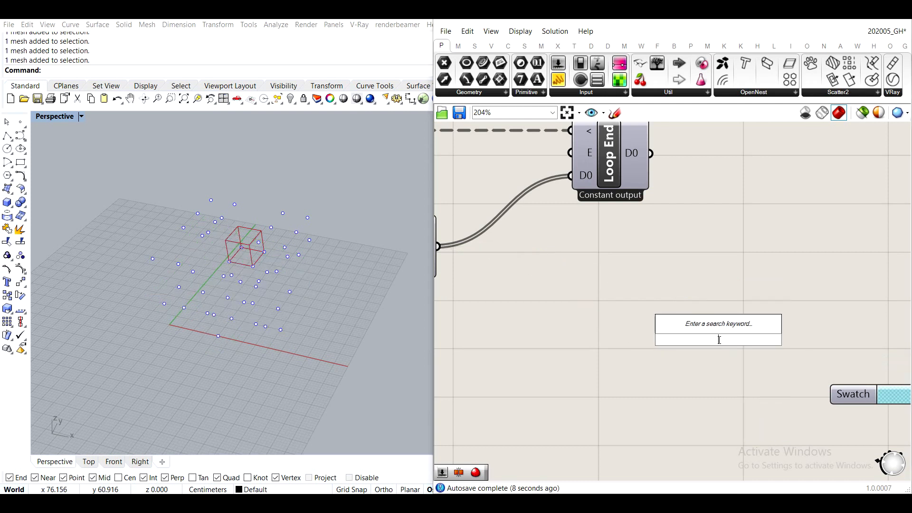
pyautogui.write('geo')
pyautogui.click(685, 325)
pyautogui.moveTo(536, 280); pyautogui.dragTo(609, 286, button='right')
pyautogui.moveTo(513, 255); pyautogui.dragTo(785, 353)
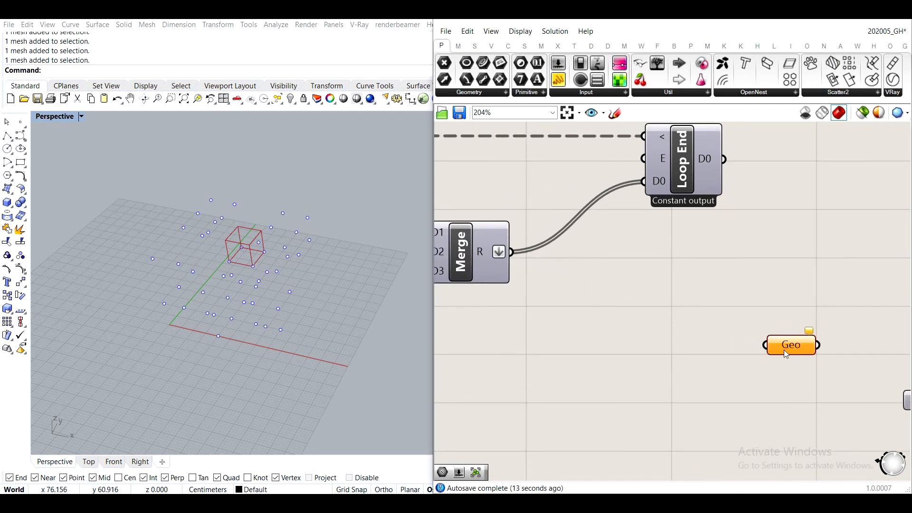
pyautogui.moveTo(513, 253); pyautogui.dragTo(784, 352)
pyautogui.moveTo(807, 349); pyautogui.dragTo(617, 277, button='right')
pyautogui.moveTo(617, 276); pyautogui.dragTo(665, 268)
pyautogui.click(702, 199)
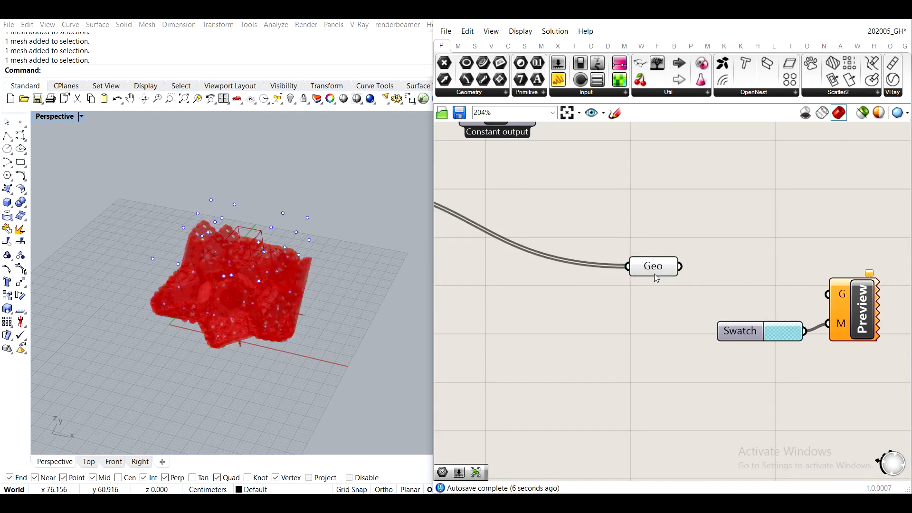
# - Attach a panel to the Geo parameter's output to inspect its list of geometry, and remove the panel again
pyautogui.moveTo(653, 271)
pyautogui.moveTo(663, 172); pyautogui.dragTo(787, 239)
pyautogui.moveTo(713, 244); pyautogui.dragTo(712, 242)
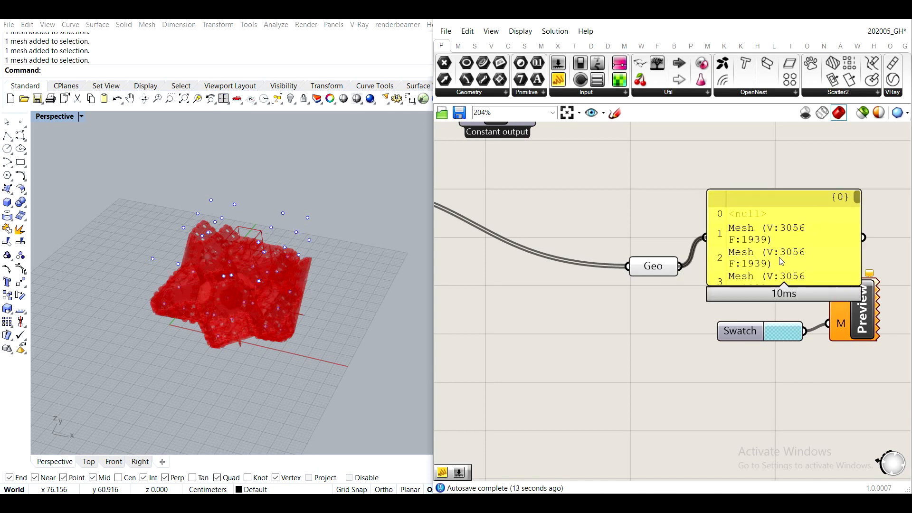
pyautogui.scroll(5, 755, 204)
pyautogui.scroll(-4, 753, 218)
pyautogui.click(754, 224)
pyautogui.press('Delete')
# - Insert a Clean Tree component between the final Merge and the Geo parameter, and turn off its preview
pyautogui.doubleClick(719, 223)
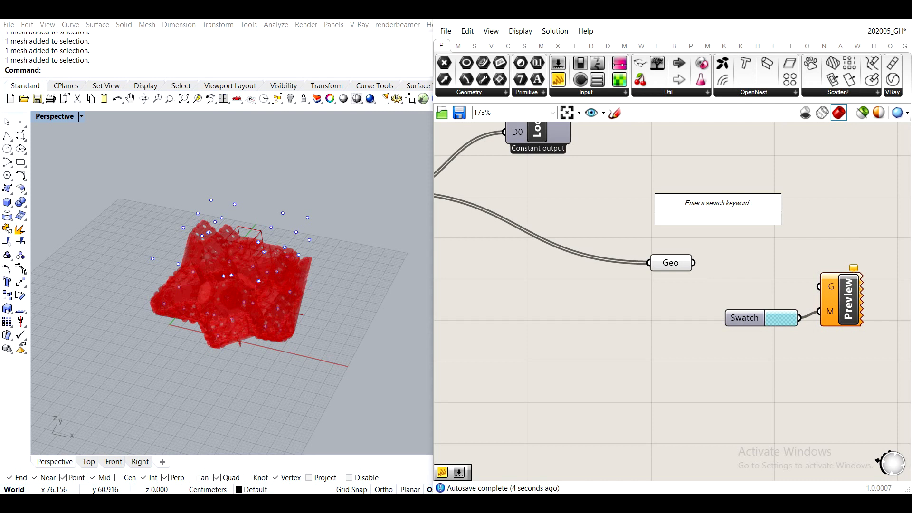
pyautogui.write('clean')
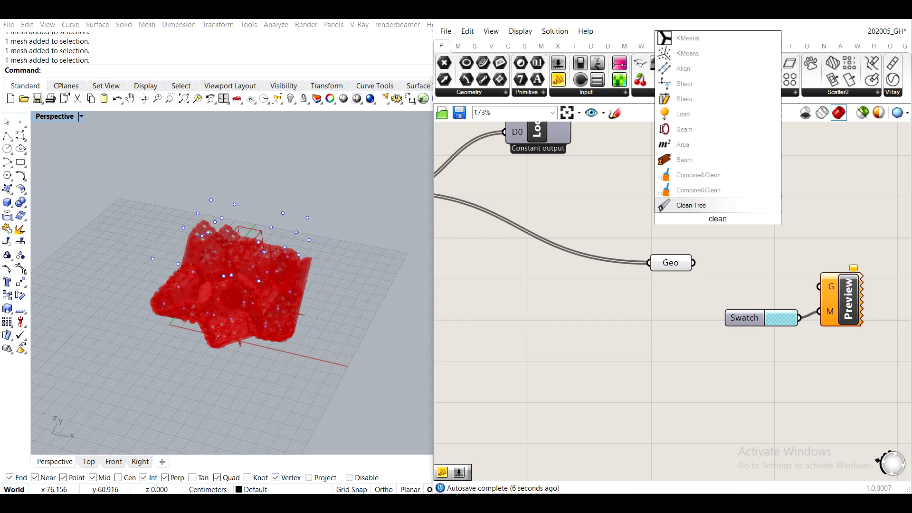
pyautogui.click(695, 208)
pyautogui.moveTo(714, 219); pyautogui.dragTo(520, 249)
pyautogui.moveTo(578, 261); pyautogui.dragTo(724, 274, button='right')
pyautogui.moveTo(535, 206); pyautogui.dragTo(737, 297)
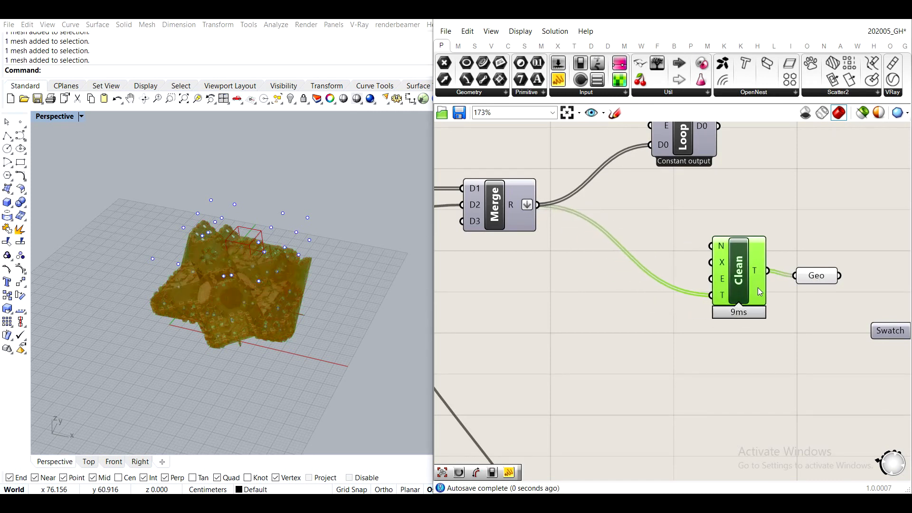
pyautogui.middleClick(761, 291)
pyautogui.click(800, 253)
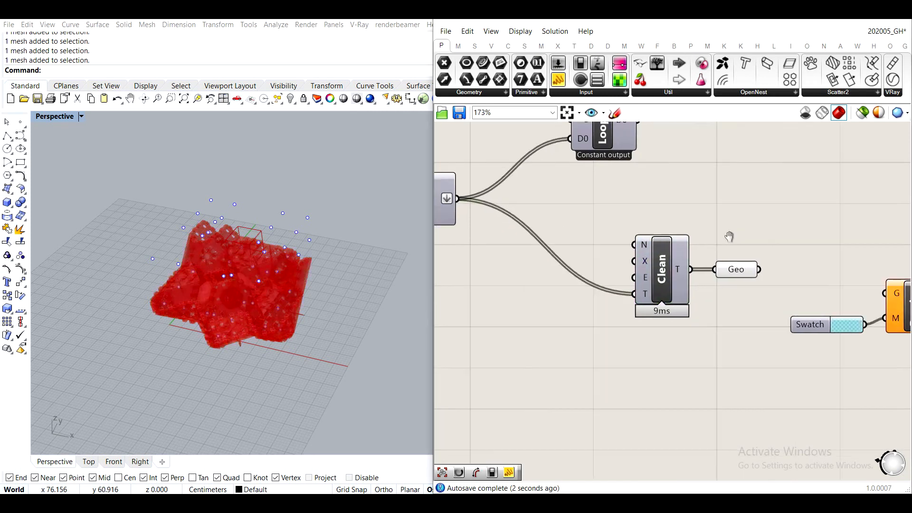
# - Trigger the Loop Start button to rerun the aggregation loop with the detailed meshes
pyautogui.moveTo(628, 275)
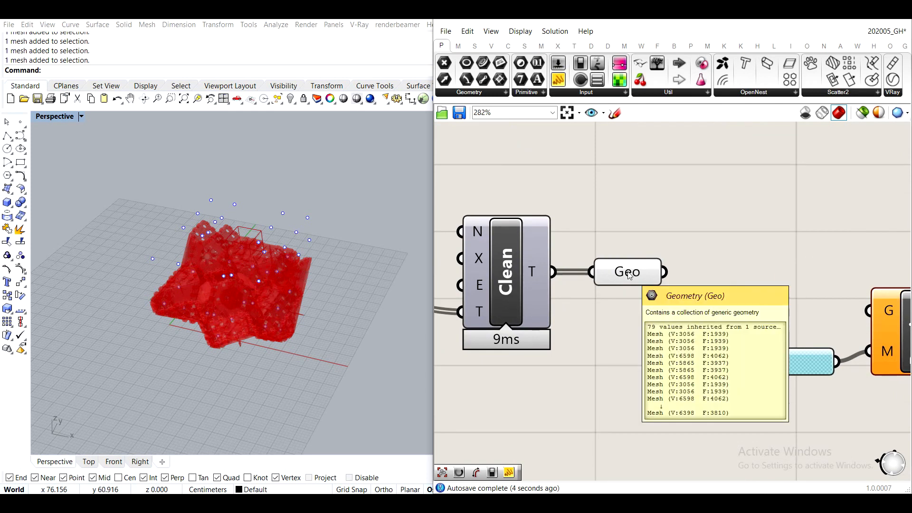
pyautogui.scroll(-10, 627, 272)
pyautogui.moveTo(516, 265); pyautogui.dragTo(664, 293, button='right')
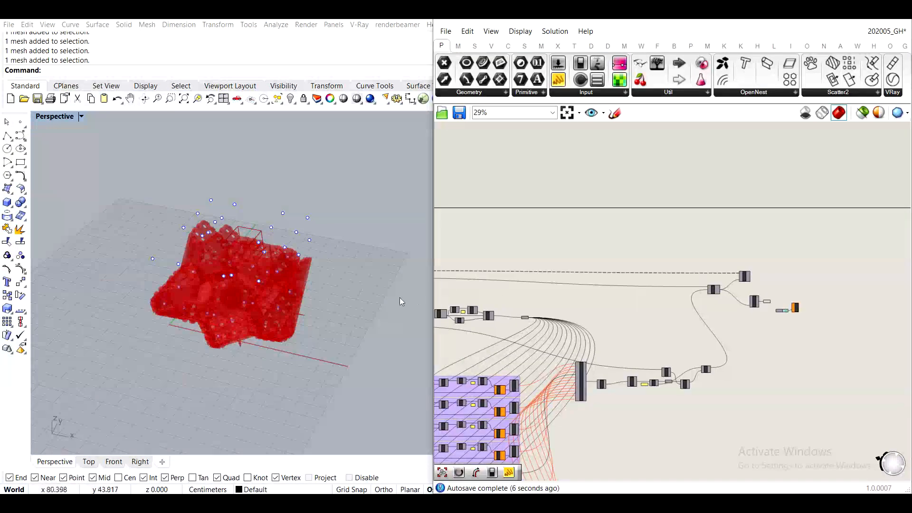
pyautogui.moveTo(580, 287); pyautogui.dragTo(563, 239, button='right')
pyautogui.scroll(10, 564, 238)
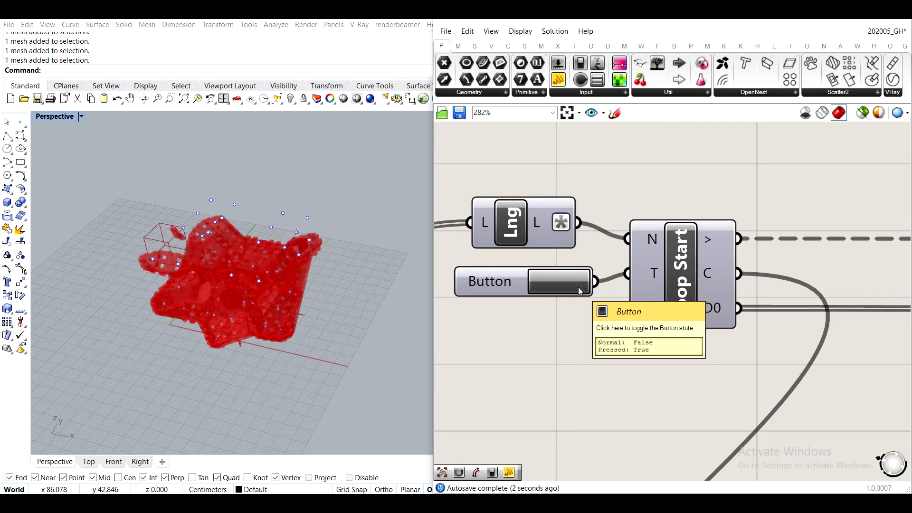
# - Switch the Perspective viewport to Wireframe display mode and check the grown aggregation up close
pyautogui.moveTo(279, 272); pyautogui.dragTo(215, 190, button='right')
pyautogui.scroll(3, 215, 190)
pyautogui.moveTo(242, 237); pyautogui.dragTo(327, 266, button='right')
pyautogui.rightClick(55, 120)
pyautogui.click(65, 144)
pyautogui.scroll(-10, 266, 258)
pyautogui.scroll(7, 295, 246)
pyautogui.scroll(-9, 815, 290)
pyautogui.scroll(8, 816, 290)
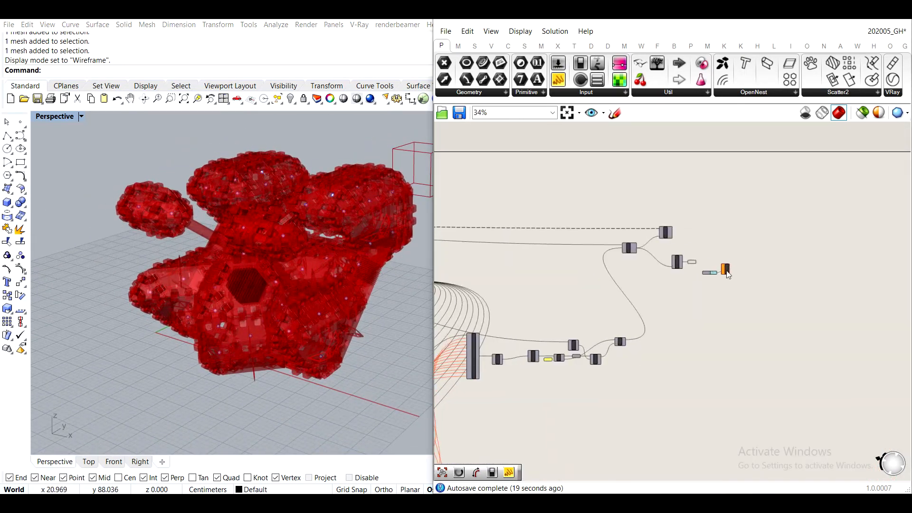
# - Shift the Geo parameter slightly away from Clean Tree and inspect the mesh list it inherits
pyautogui.scroll(2, 547, 258)
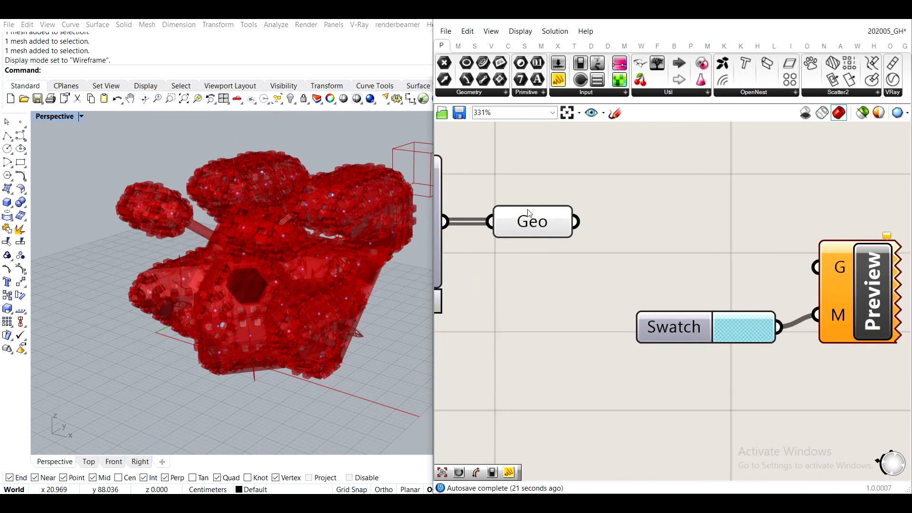
pyautogui.click(532, 225)
pyautogui.moveTo(539, 222); pyautogui.dragTo(577, 222)
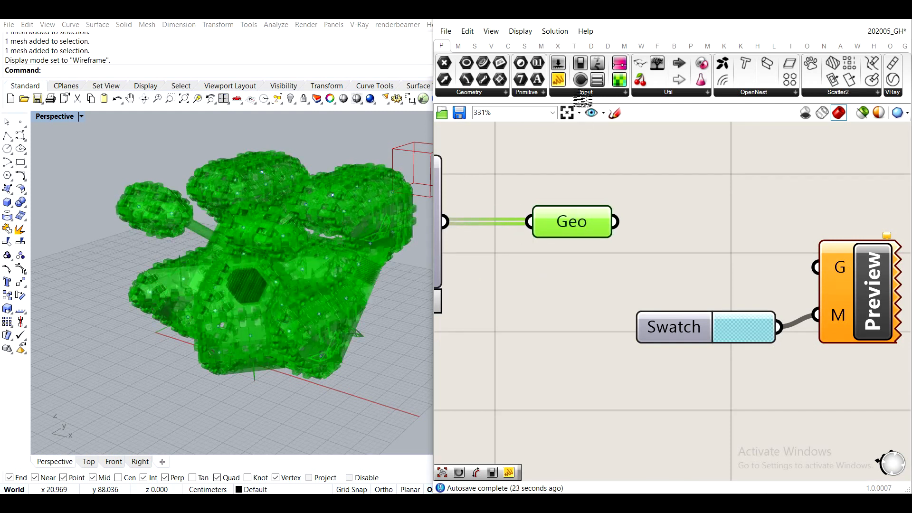
pyautogui.moveTo(577, 223)
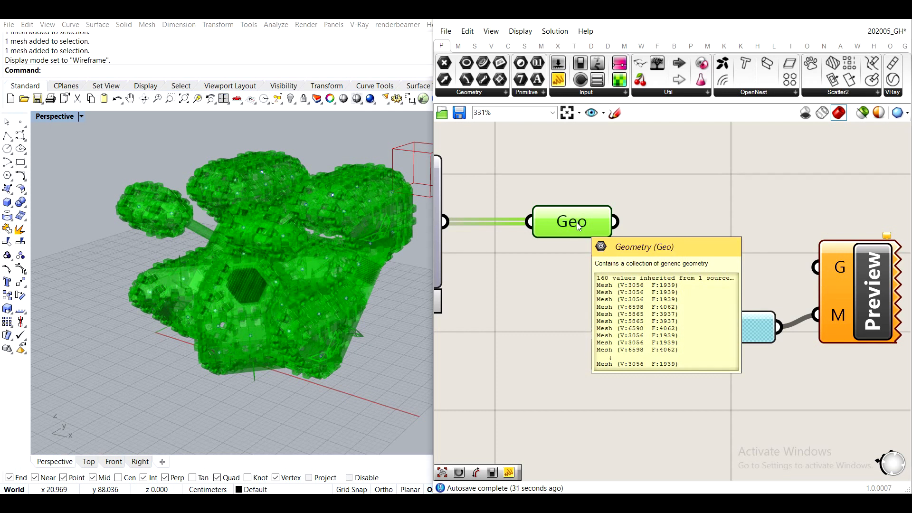
# - Move the Swatch and Preview components together farther from the Geo parameter to clear space between them
pyautogui.scroll(-3, 577, 224)
pyautogui.moveTo(804, 379); pyautogui.dragTo(724, 380, button='right')
pyautogui.moveTo(724, 380); pyautogui.dragTo(537, 260)
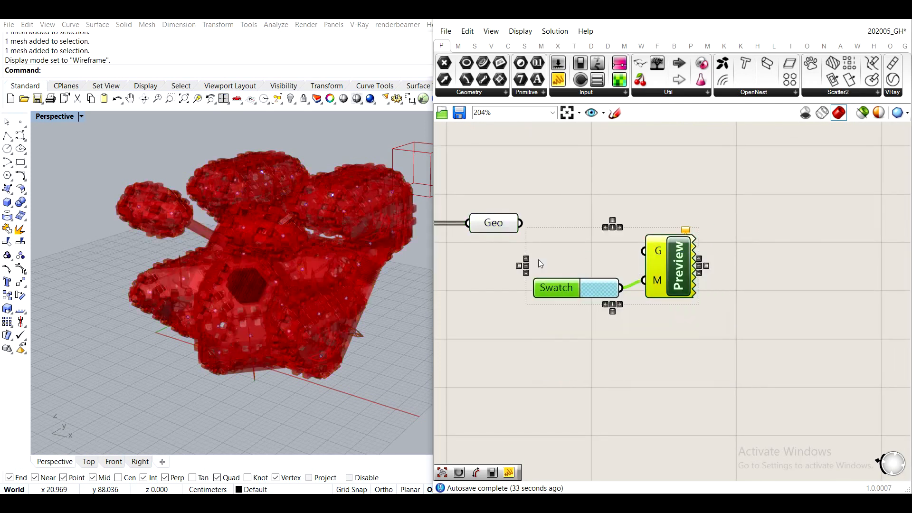
pyautogui.scroll(-5, 549, 267)
pyautogui.scroll(4, 623, 283)
pyautogui.moveTo(596, 263); pyautogui.dragTo(909, 328)
pyautogui.scroll(-5, 723, 269)
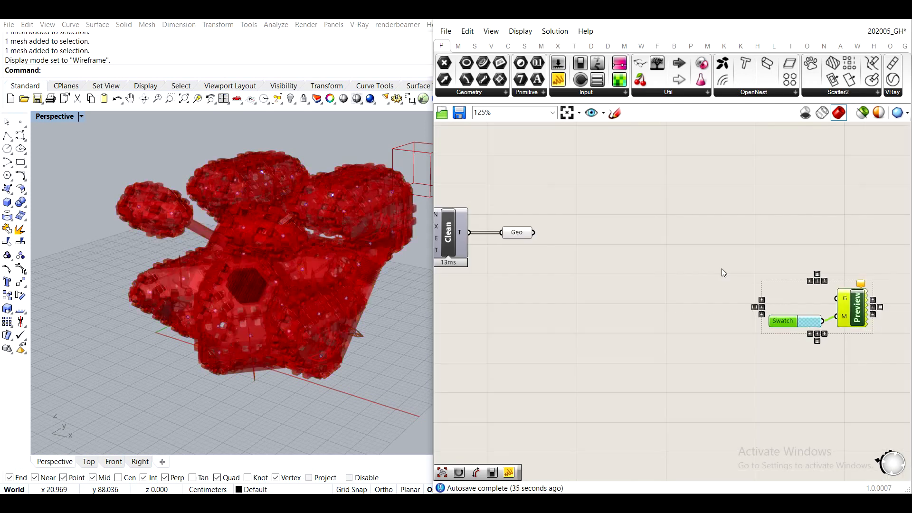
pyautogui.scroll(1, 674, 263)
pyautogui.click(692, 288)
pyautogui.moveTo(876, 356); pyautogui.dragTo(854, 357)
pyautogui.click(768, 254)
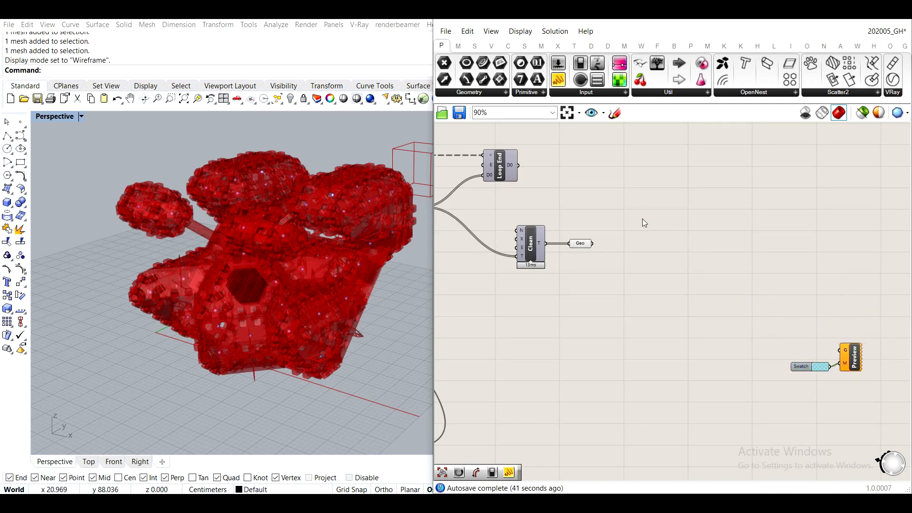
# - Draw a wavy black vertical sketch line with width 3 and place it just past the repositioned Geo parameter
pyautogui.scroll(3, 618, 218)
pyautogui.click(572, 260)
pyautogui.moveTo(574, 261); pyautogui.dragTo(563, 264)
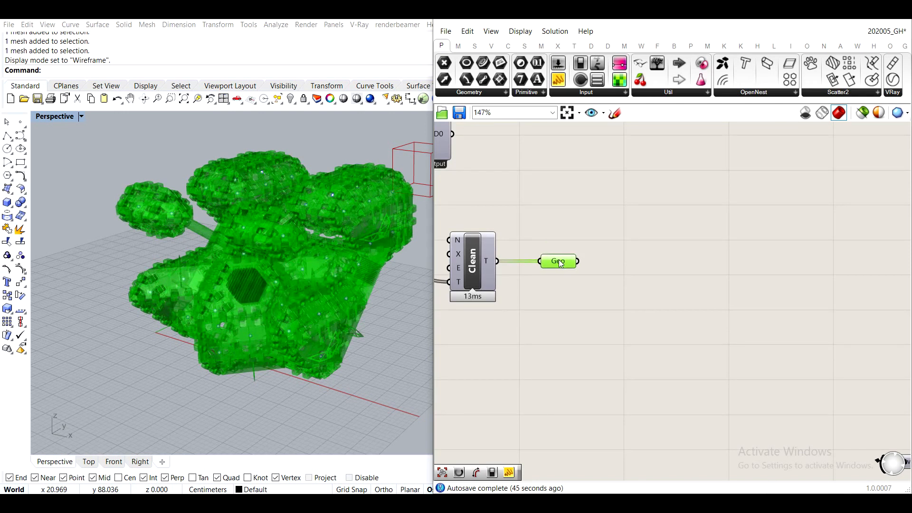
pyautogui.click(616, 113)
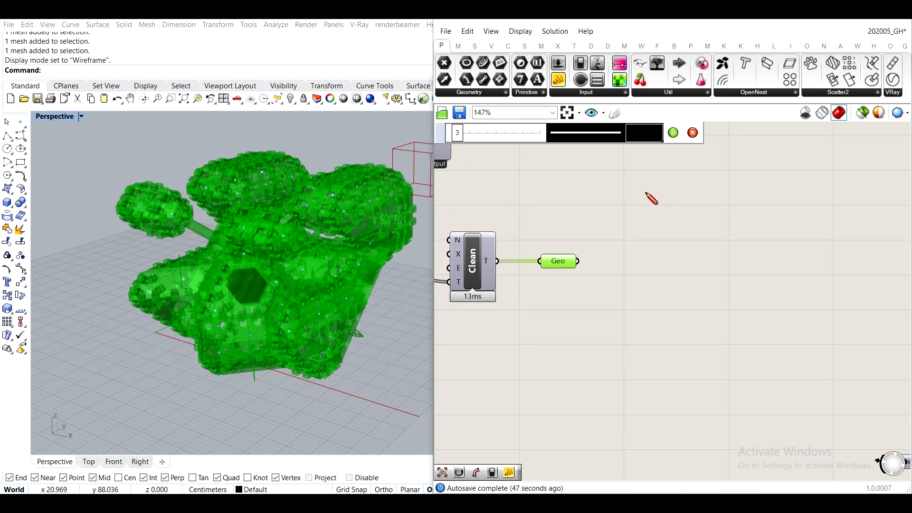
pyautogui.moveTo(616, 198)
pyautogui.mouseDown()
pyautogui.moveTo(610, 342)
pyautogui.moveTo(661, 432)
pyautogui.mouseUp()
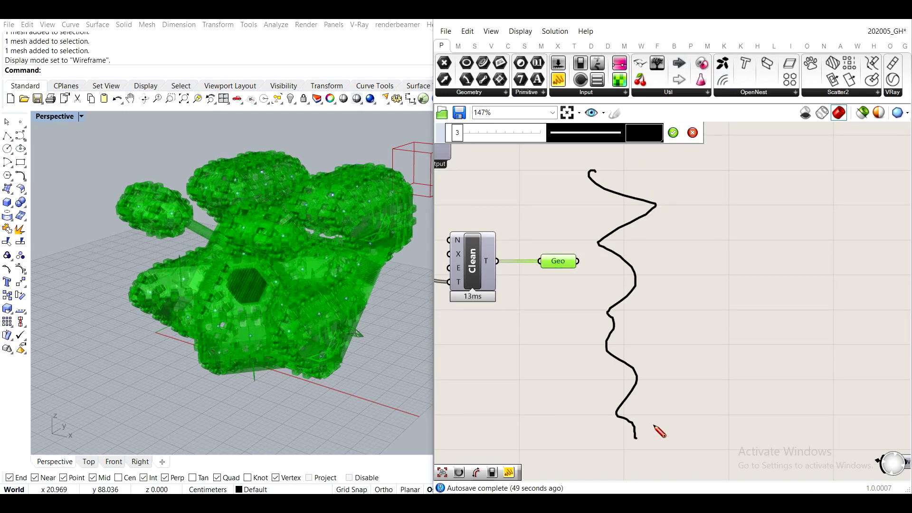
pyautogui.click(673, 132)
pyautogui.moveTo(614, 252); pyautogui.dragTo(578, 231)
pyautogui.click(636, 253)
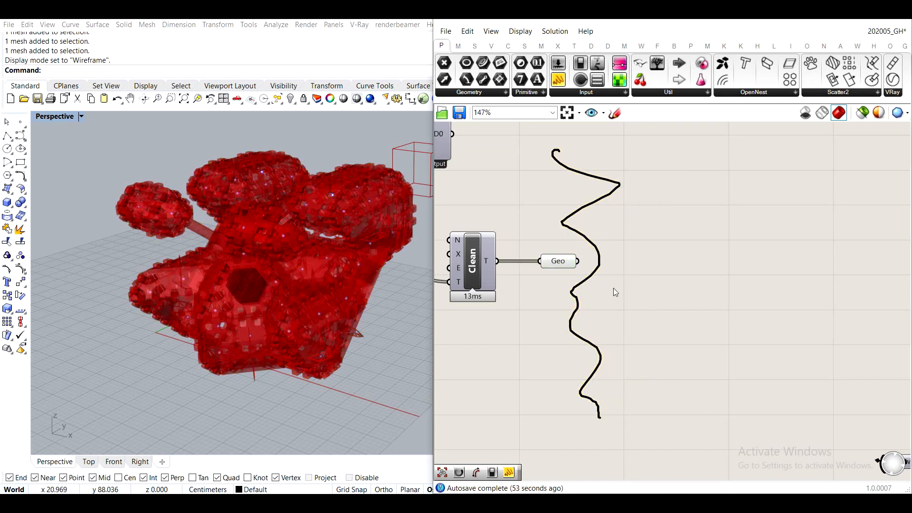
# - Add a Mesh parameter beyond the sketch line, wire the Geo output into it and align it with Geo
pyautogui.doubleClick(653, 273)
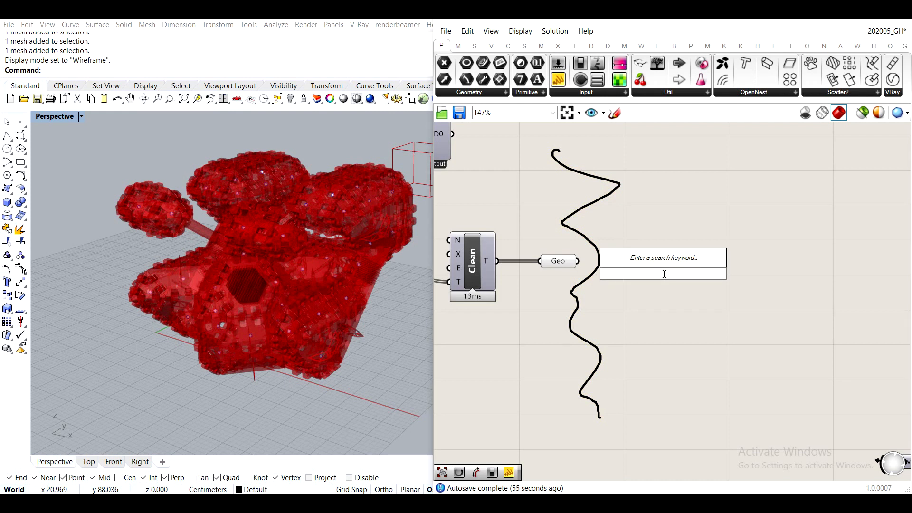
pyautogui.write('mesh')
pyautogui.press('Return')
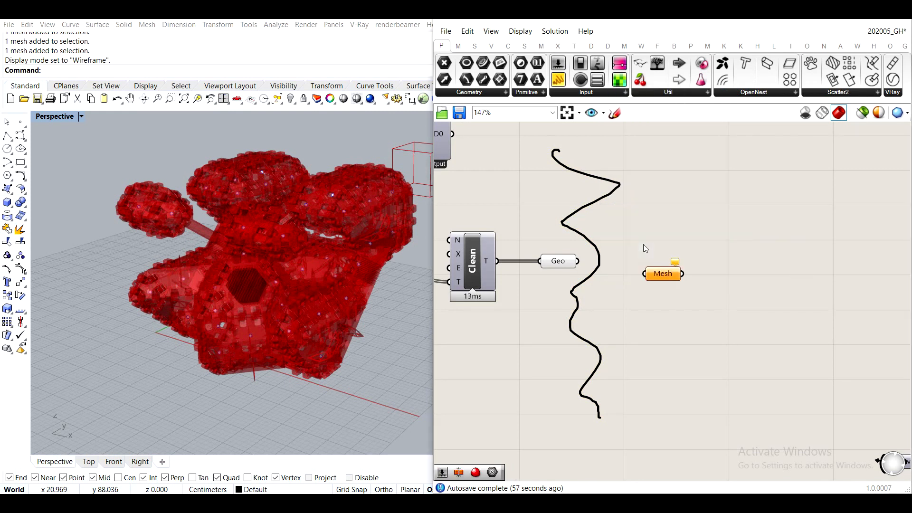
pyautogui.moveTo(573, 264); pyautogui.dragTo(656, 260)
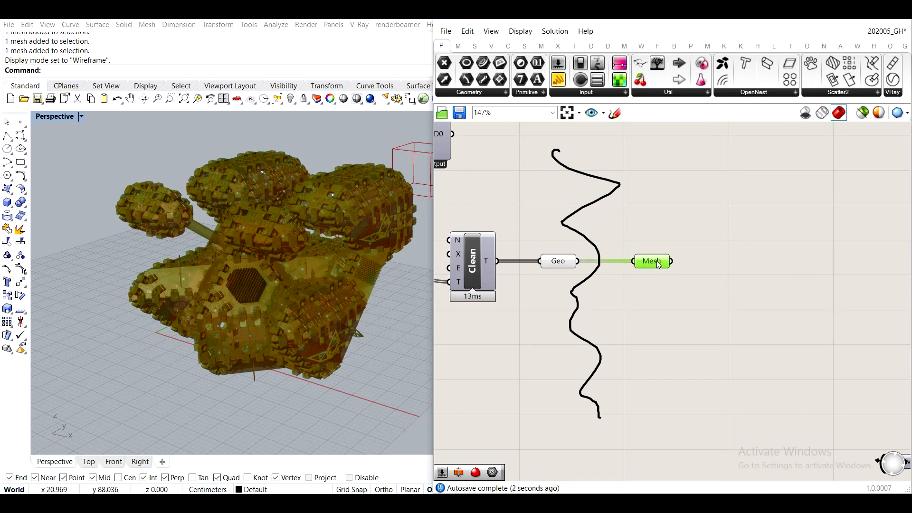
pyautogui.click(607, 291)
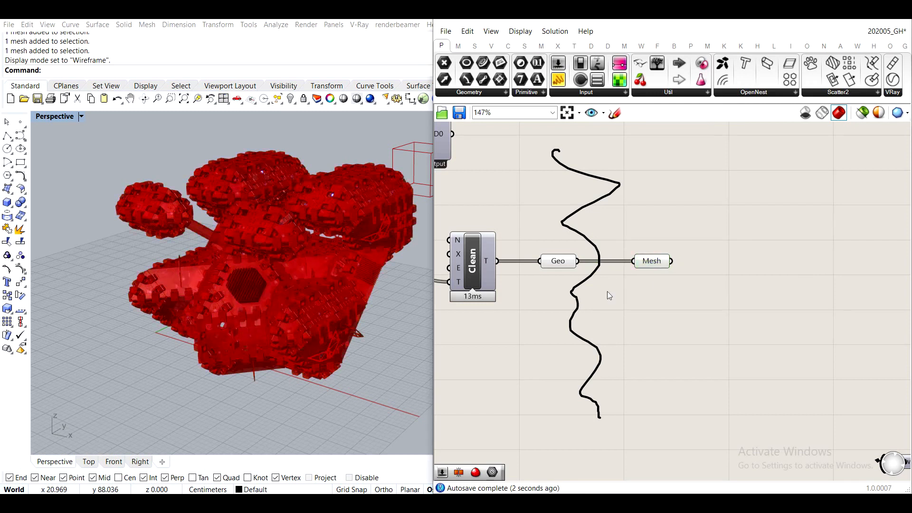
pyautogui.click(652, 264)
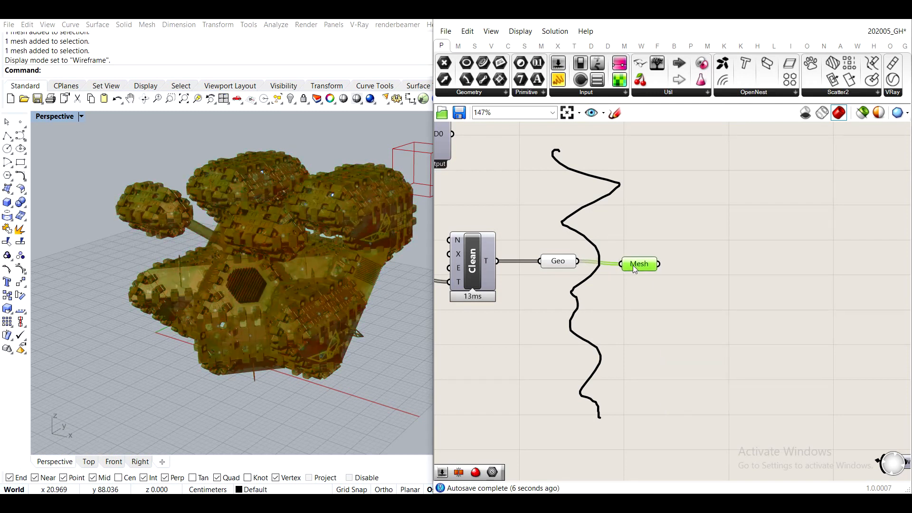
pyautogui.moveTo(632, 265); pyautogui.dragTo(637, 259)
pyautogui.click(664, 270)
pyautogui.click(645, 264)
pyautogui.click(736, 263)
pyautogui.moveTo(737, 262); pyautogui.dragTo(651, 310, button='right')
pyautogui.moveTo(563, 310); pyautogui.dragTo(568, 306)
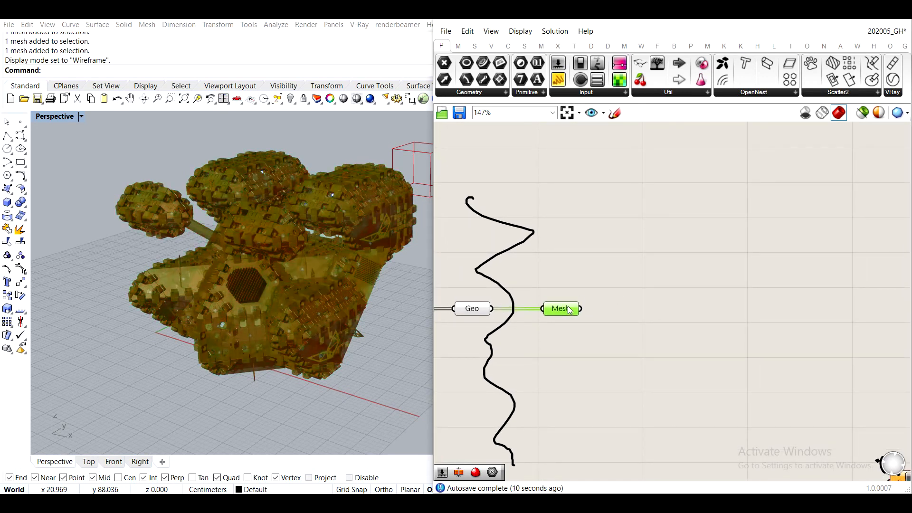
# - Add a Mesh Join component and wire the Mesh parameter's output into it
pyautogui.click(653, 222)
pyautogui.doubleClick(653, 222)
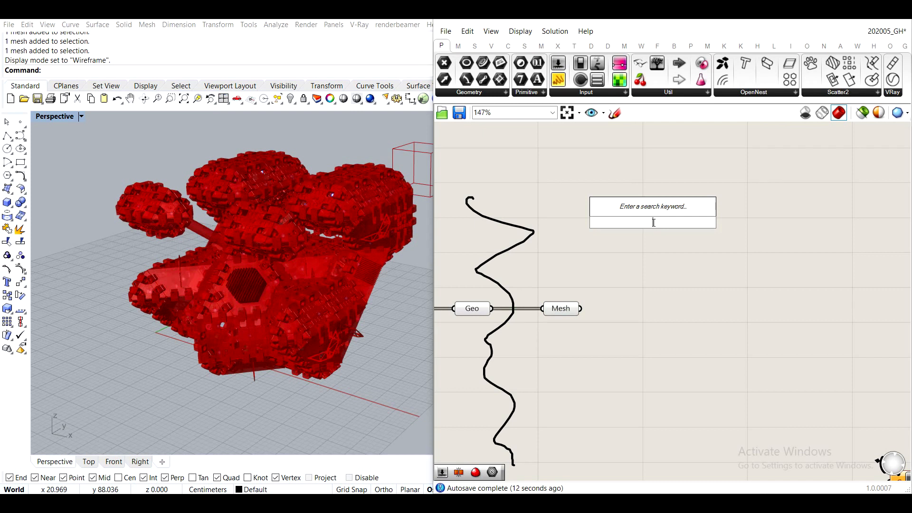
pyautogui.write('mesh join')
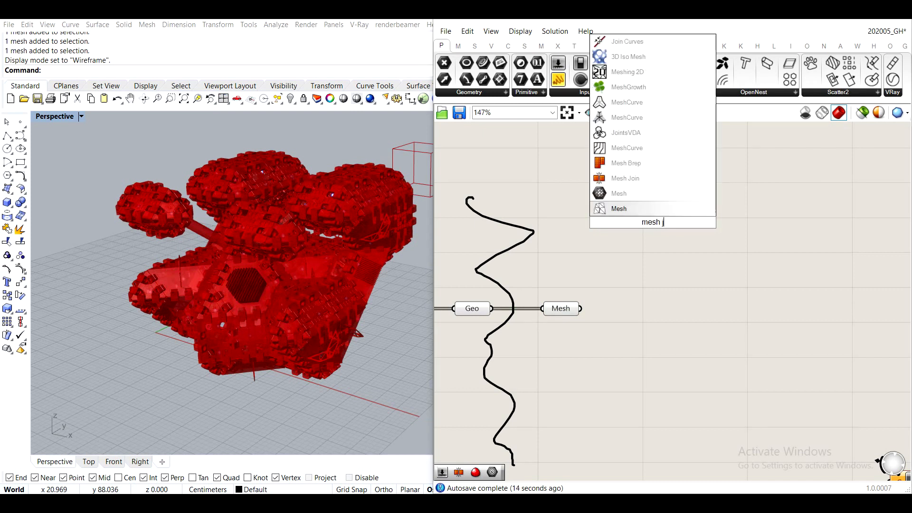
pyautogui.click(612, 179)
pyautogui.moveTo(581, 308); pyautogui.dragTo(620, 217)
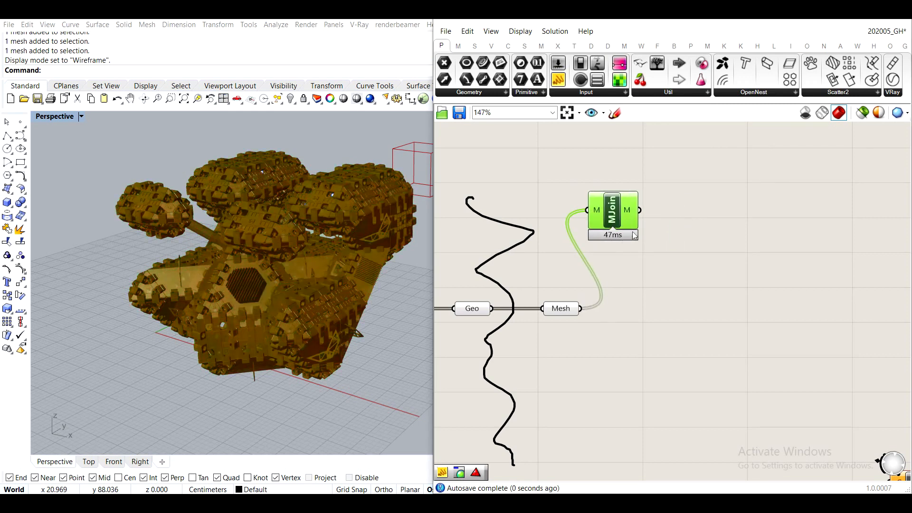
pyautogui.click(674, 285)
# - Bring the Swatch and Preview next to Mesh Join and wire the joined mesh into the Preview's G input
pyautogui.scroll(-4, 679, 289)
pyautogui.moveTo(732, 379); pyautogui.dragTo(692, 326, button='right')
pyautogui.moveTo(749, 335); pyautogui.dragTo(670, 283)
pyautogui.moveTo(670, 283); pyautogui.dragTo(638, 209, button='right')
pyautogui.scroll(4, 632, 203)
pyautogui.scroll(2, 632, 203)
pyautogui.moveTo(638, 205); pyautogui.dragTo(721, 205)
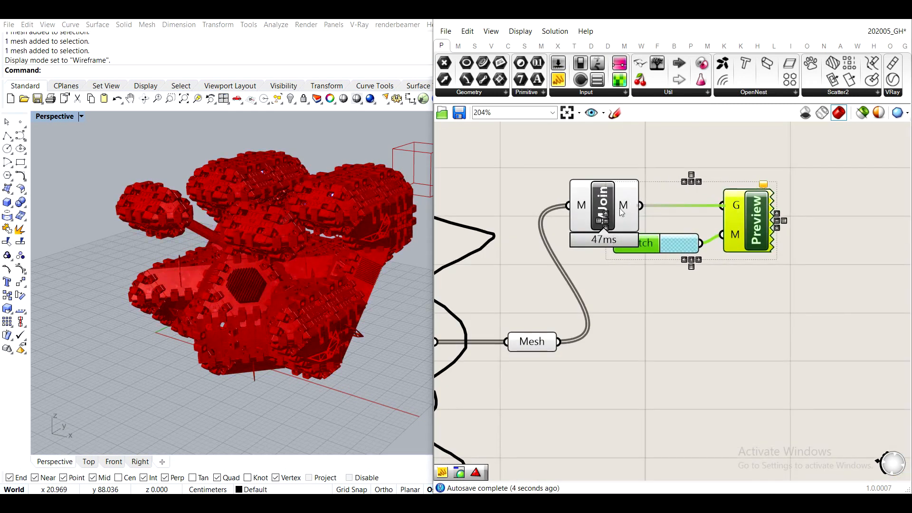
pyautogui.moveTo(603, 205); pyautogui.dragTo(651, 176)
pyautogui.click(739, 153)
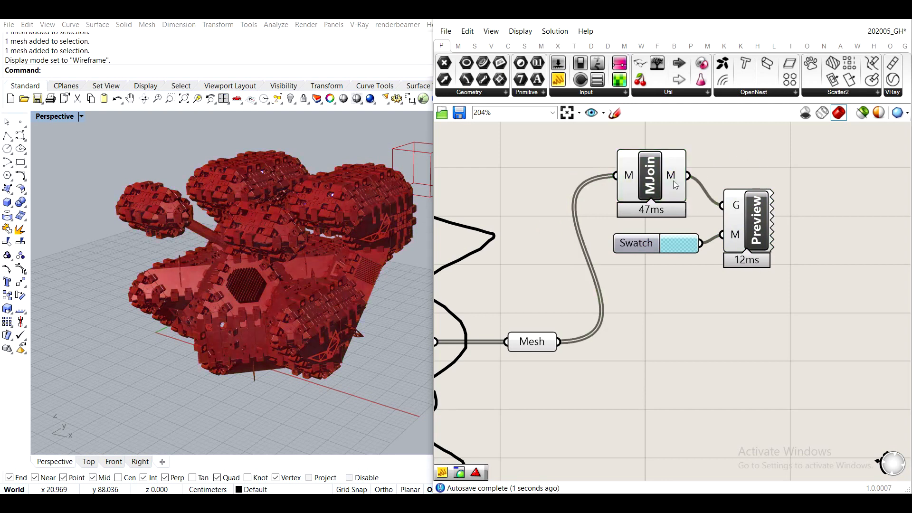
# - Turn off the preview of the Mesh Join component and of the Mesh and Geo parameters
pyautogui.click(647, 170)
pyautogui.middleClick(647, 169)
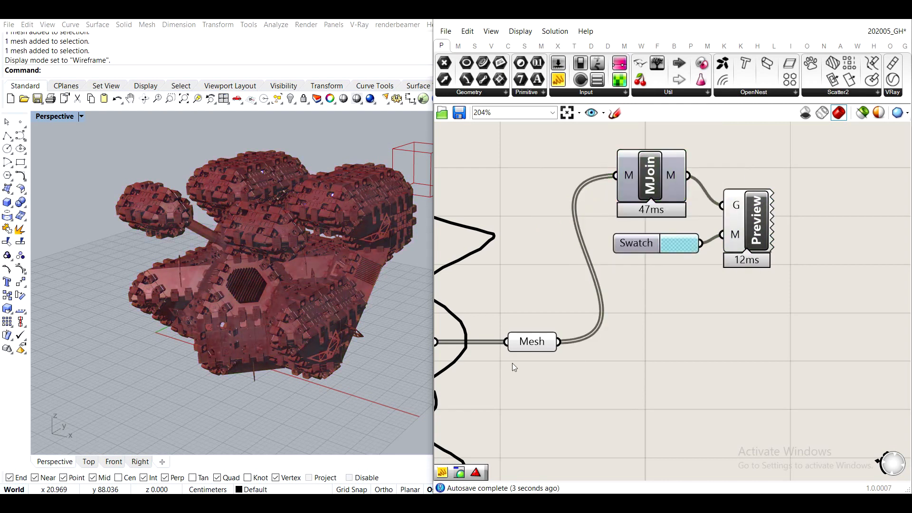
pyautogui.click(529, 349)
pyautogui.middleClick(529, 349)
pyautogui.click(568, 313)
pyautogui.click(518, 292)
pyautogui.moveTo(517, 292); pyautogui.dragTo(683, 260, button='right')
pyautogui.click(572, 306)
pyautogui.scroll(1, 572, 307)
pyautogui.middleClick(570, 305)
pyautogui.click(604, 273)
pyautogui.click(742, 224)
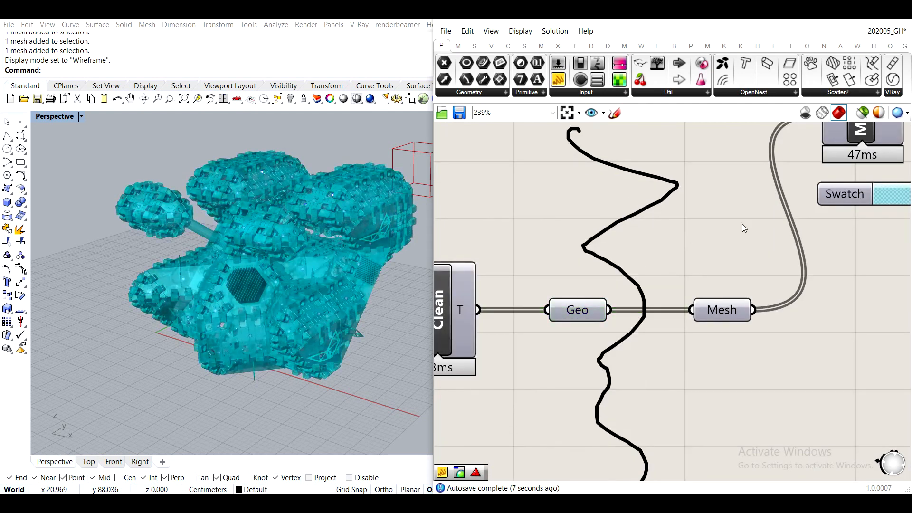
# - Raise the cyan swatch's alpha to its maximum so the preview colour is fully opaque
pyautogui.scroll(-3, 741, 224)
pyautogui.moveTo(742, 224); pyautogui.dragTo(625, 251, button='right')
pyautogui.scroll(3, 712, 233)
pyautogui.click(717, 254)
pyautogui.click(701, 256)
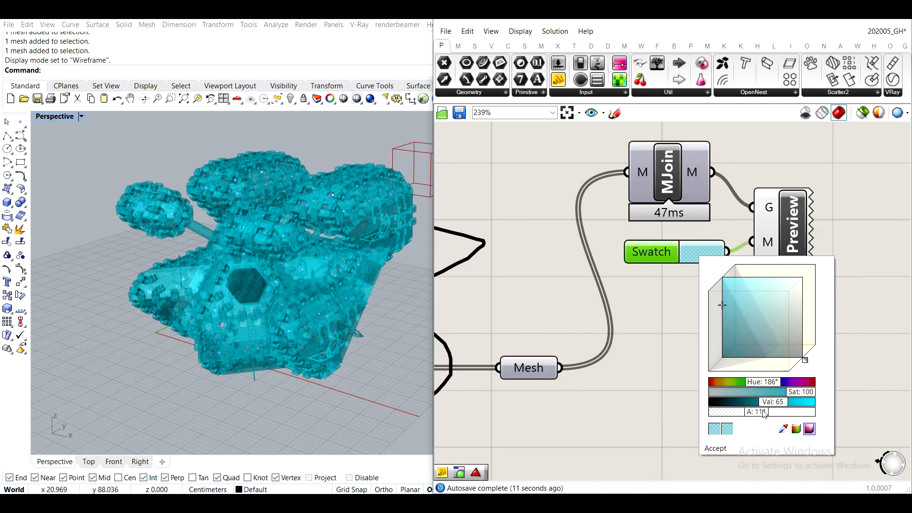
pyautogui.moveTo(764, 417); pyautogui.dragTo(848, 424)
pyautogui.click(859, 265)
# - Examine the coloured aggregation from several angles and review the definition from the mesh output back to the numbered groups
pyautogui.scroll(5, 243, 240)
pyautogui.moveTo(243, 240); pyautogui.dragTo(289, 233, button='right')
pyautogui.scroll(-6, 290, 233)
pyautogui.moveTo(295, 294); pyautogui.dragTo(209, 306, button='right')
pyautogui.moveTo(659, 355); pyautogui.dragTo(725, 221, button='right')
pyautogui.scroll(-4, 724, 217)
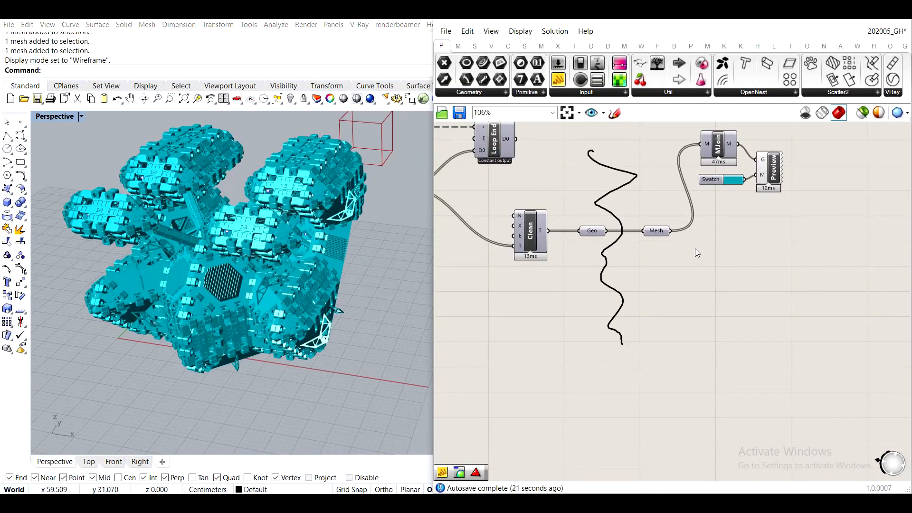
pyautogui.moveTo(694, 249); pyautogui.dragTo(653, 236, button='right')
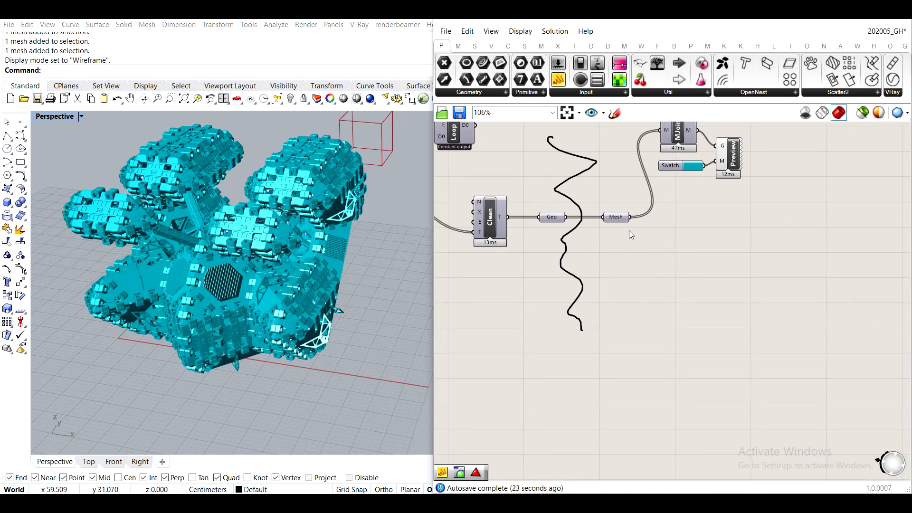
pyautogui.scroll(1, 616, 217)
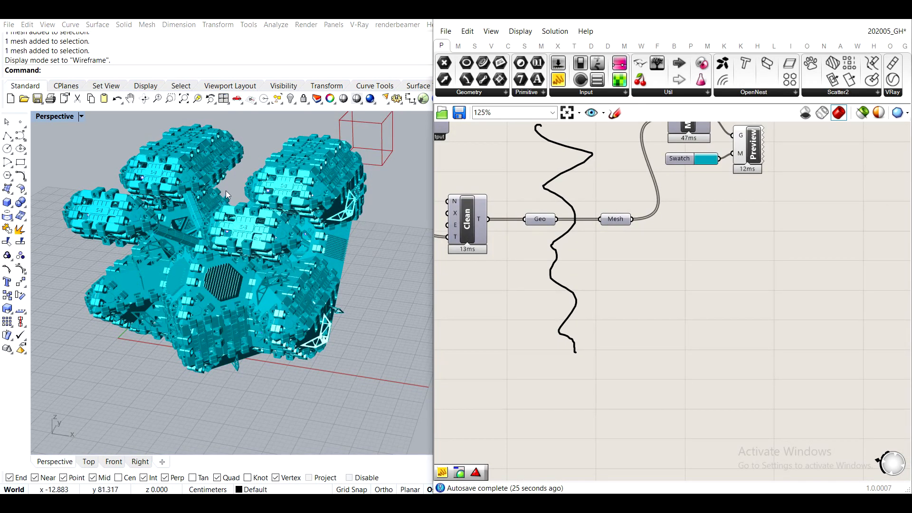
pyautogui.moveTo(226, 190); pyautogui.dragTo(254, 196, button='right')
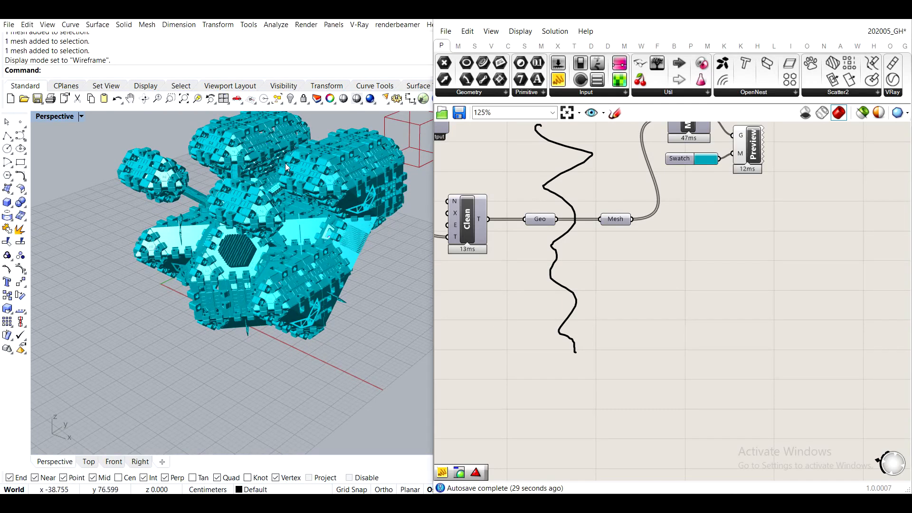
pyautogui.moveTo(693, 308); pyautogui.dragTo(619, 320, button='right')
pyautogui.scroll(1, 546, 255)
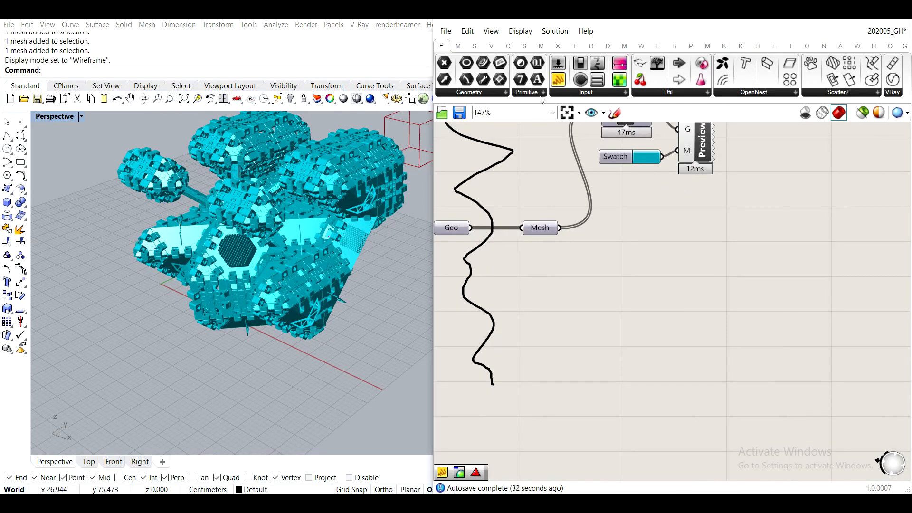
pyautogui.scroll(-12, 570, 186)
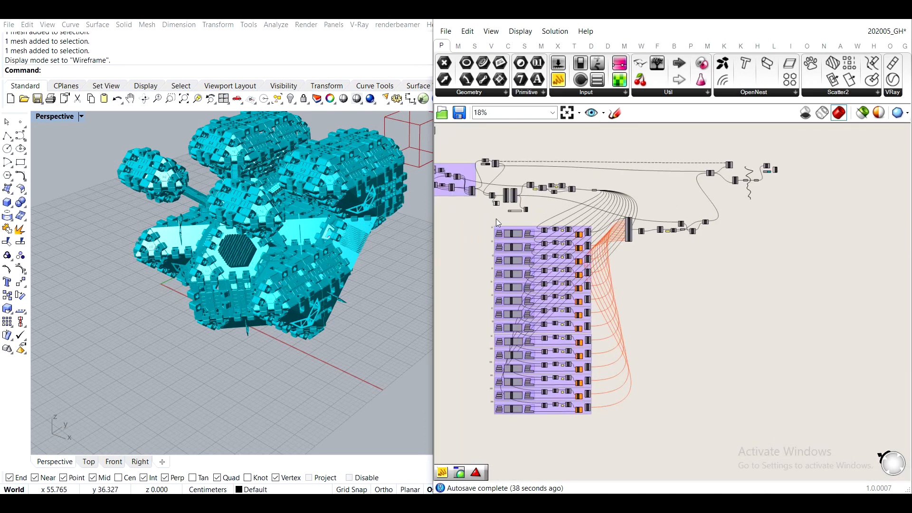
pyautogui.scroll(4, 497, 218)
pyautogui.moveTo(472, 219); pyautogui.dragTo(669, 201)
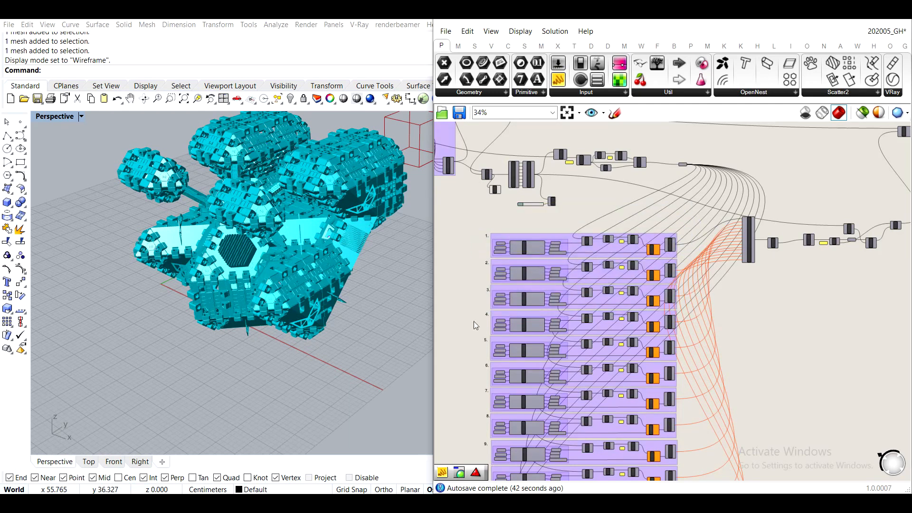
# - Review the numbered groups and their wires into the merge component across the definition
pyautogui.scroll(-3, 519, 304)
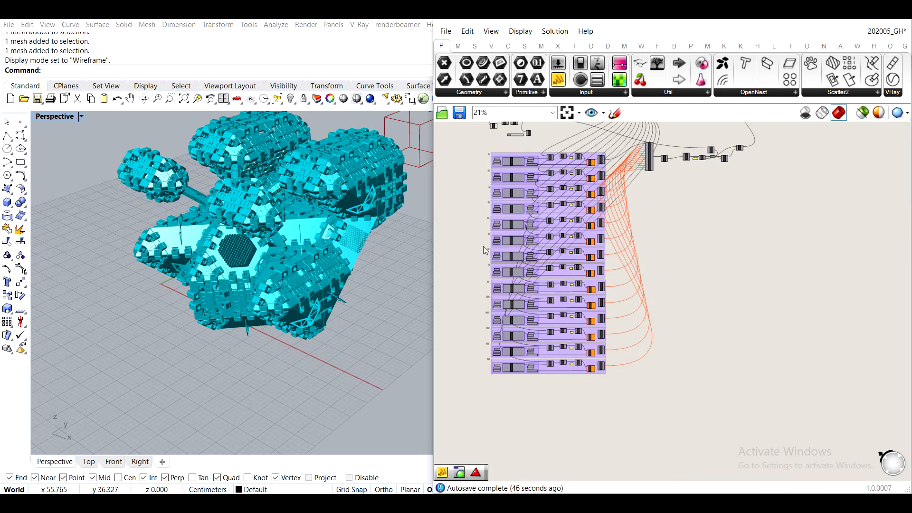
pyautogui.scroll(2, 577, 190)
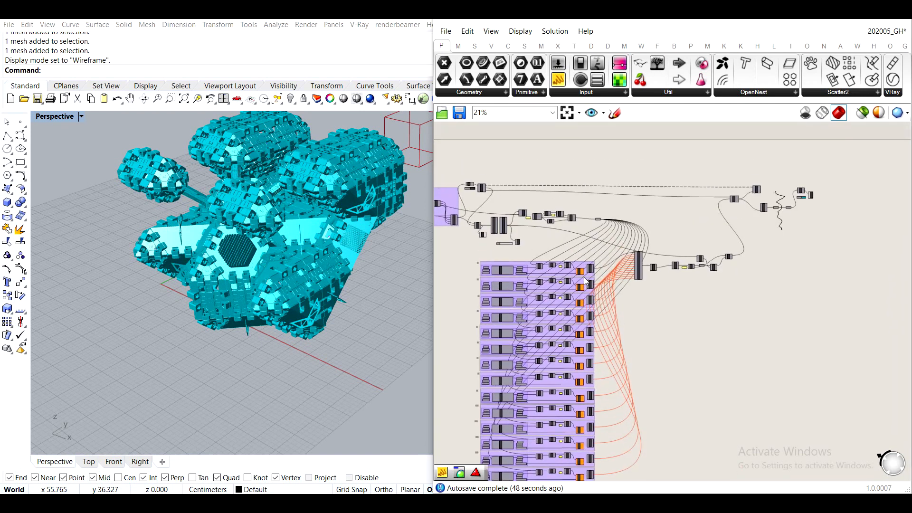
pyautogui.scroll(2, 578, 190)
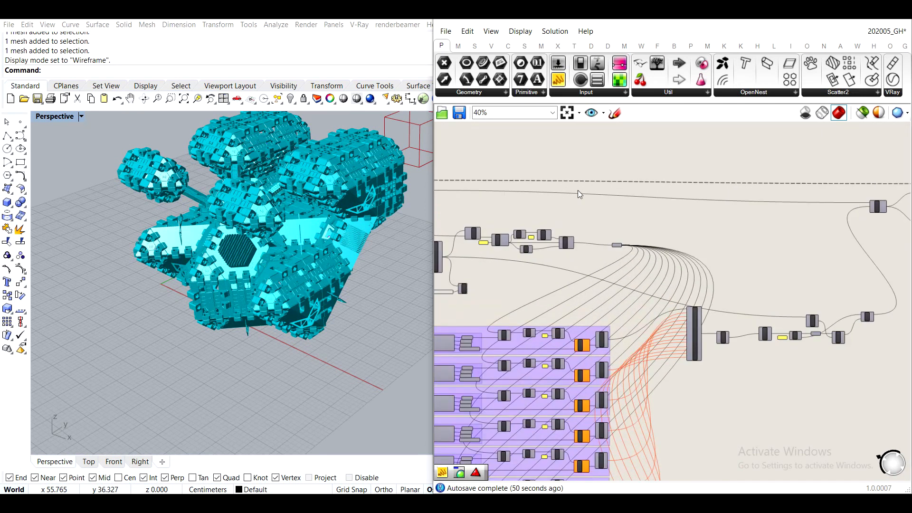
pyautogui.moveTo(537, 292); pyautogui.dragTo(565, 199, button='right')
pyautogui.scroll(-2, 565, 200)
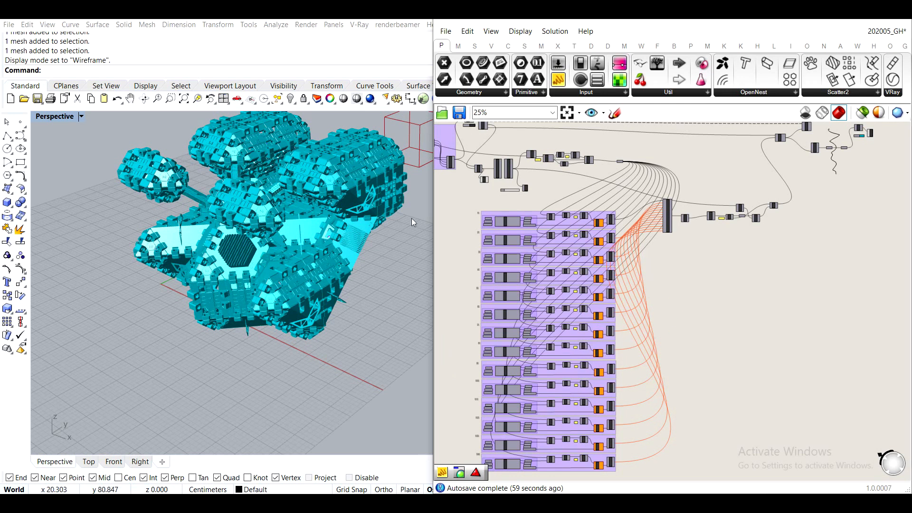
pyautogui.scroll(-2, 737, 201)
pyautogui.scroll(6, 737, 201)
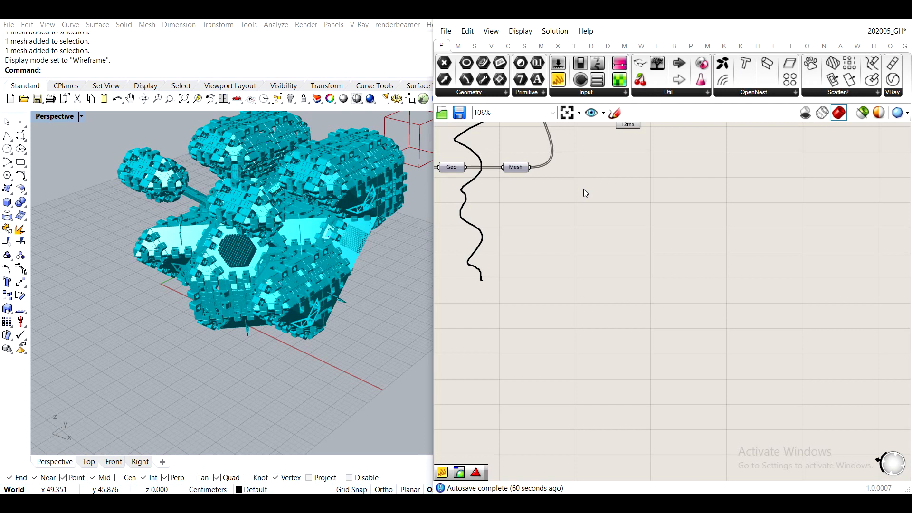
# - Move the Mesh parameter, Mesh Join, Swatch and Preview together away from Geo to make room between Geo and Mesh
pyautogui.moveTo(583, 189); pyautogui.dragTo(566, 264, button='right')
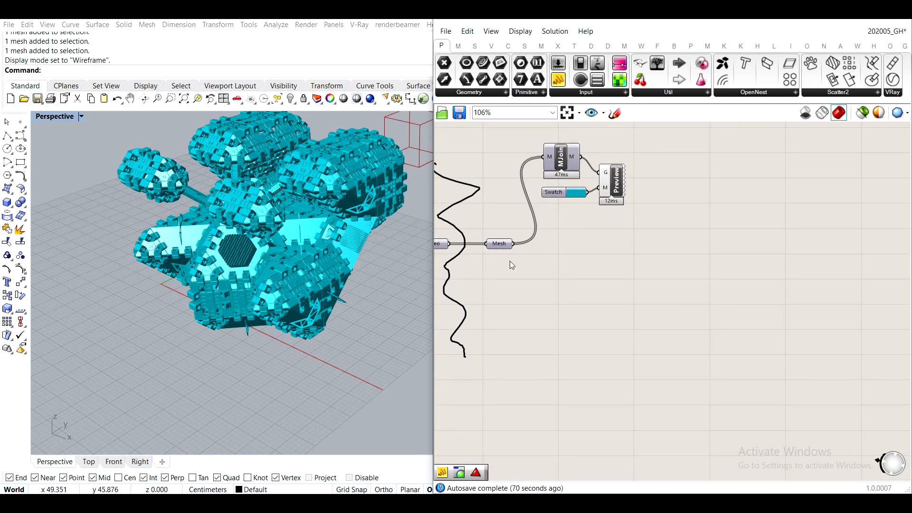
pyautogui.moveTo(664, 282); pyautogui.dragTo(492, 148)
pyautogui.moveTo(497, 244); pyautogui.dragTo(581, 248)
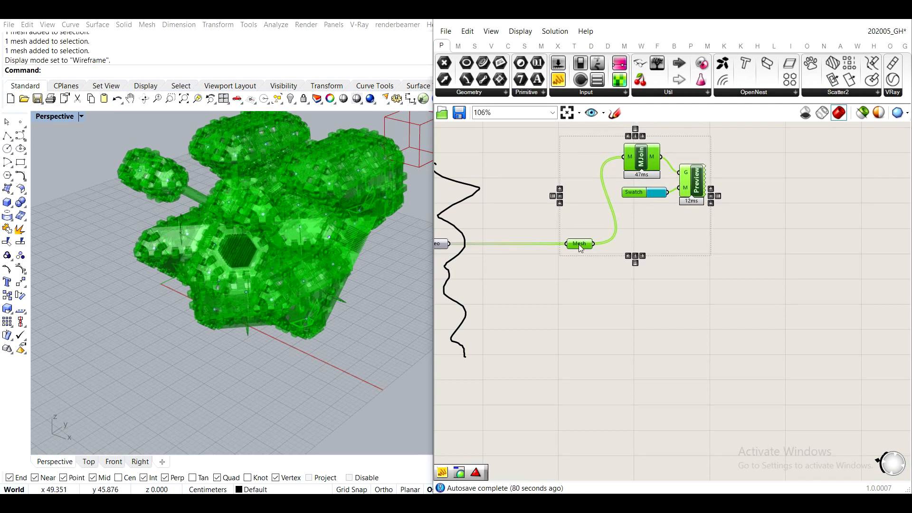
# - Add a Data Dam, wire it between the Geo and Mesh parameters, and align it with them
pyautogui.doubleClick(541, 306)
pyautogui.write('data')
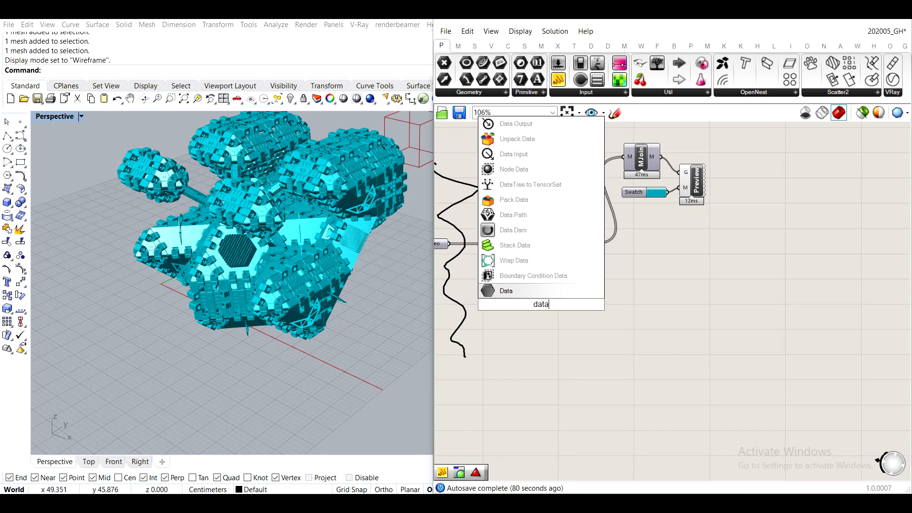
pyautogui.click(513, 230)
pyautogui.moveTo(449, 244); pyautogui.dragTo(567, 243)
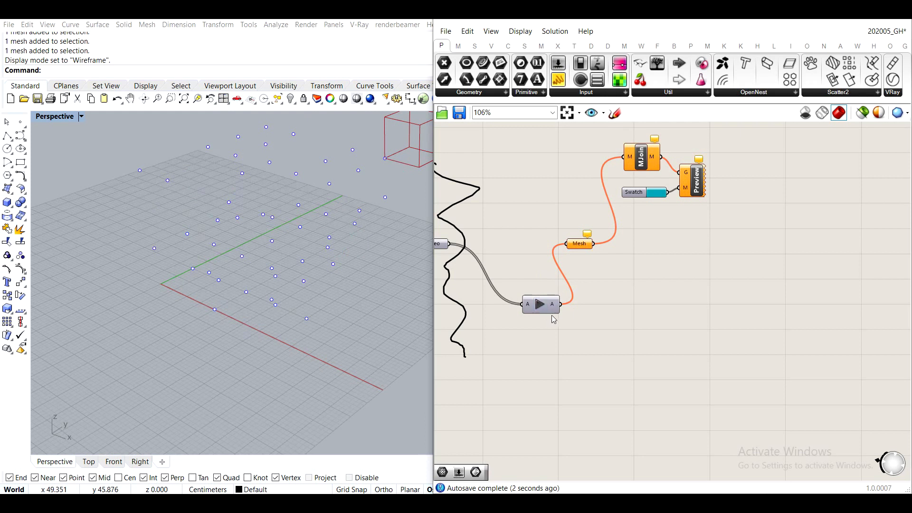
pyautogui.moveTo(556, 313); pyautogui.dragTo(530, 253)
# - Release the held geometry through the Data Dam so it reaches the Mesh parameter
pyautogui.scroll(3, 525, 290)
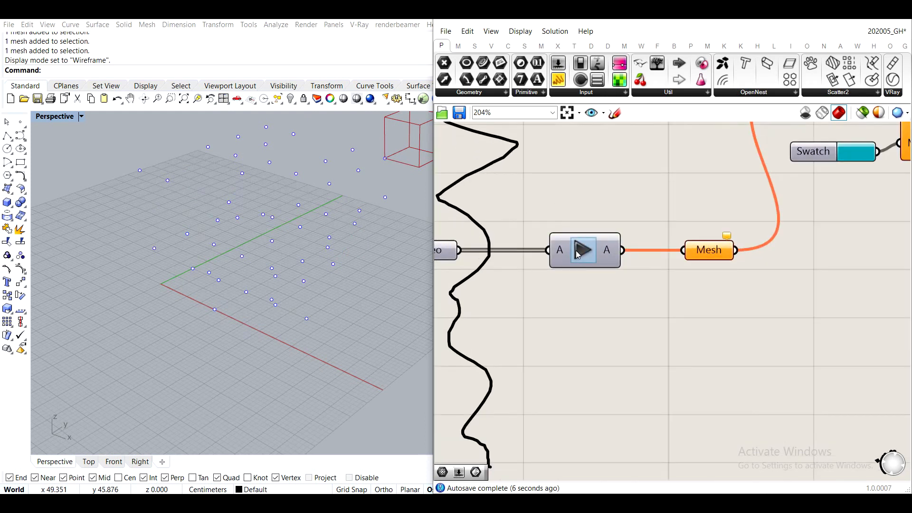
pyautogui.click(578, 254)
pyautogui.scroll(-3, 575, 254)
pyautogui.moveTo(550, 280); pyautogui.dragTo(625, 287, button='right')
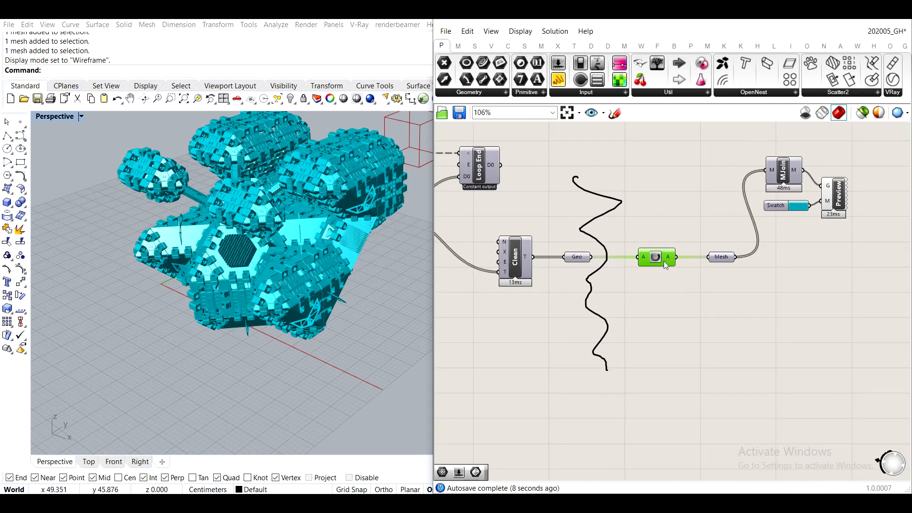
# - Test the Data Dam by disconnecting and rewiring Clean's T output to Geo, and release the held data
pyautogui.scroll(2, 568, 254)
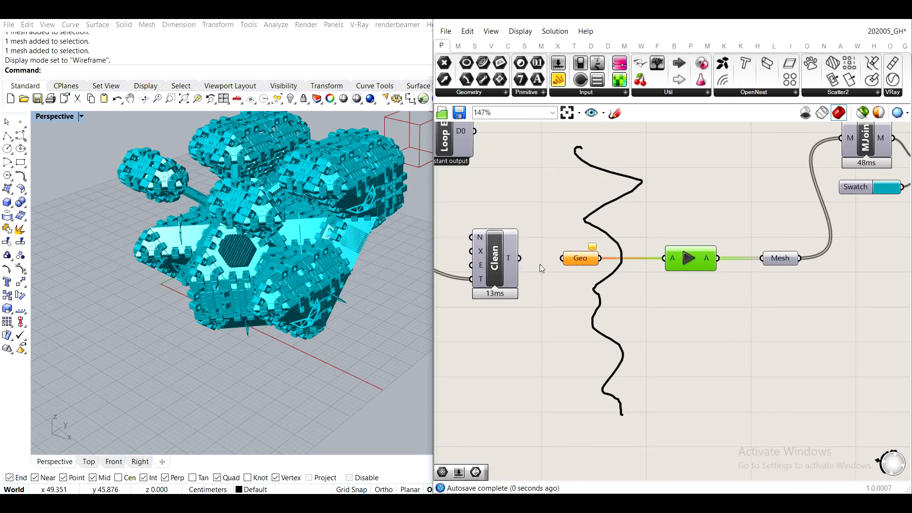
pyautogui.moveTo(519, 258); pyautogui.dragTo(561, 258)
pyautogui.moveTo(618, 274); pyautogui.dragTo(532, 268, button='right')
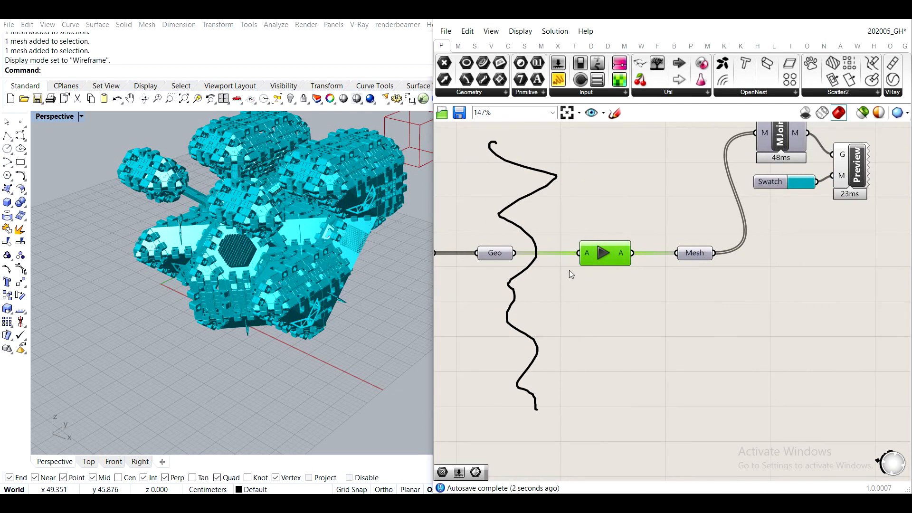
pyautogui.click(600, 255)
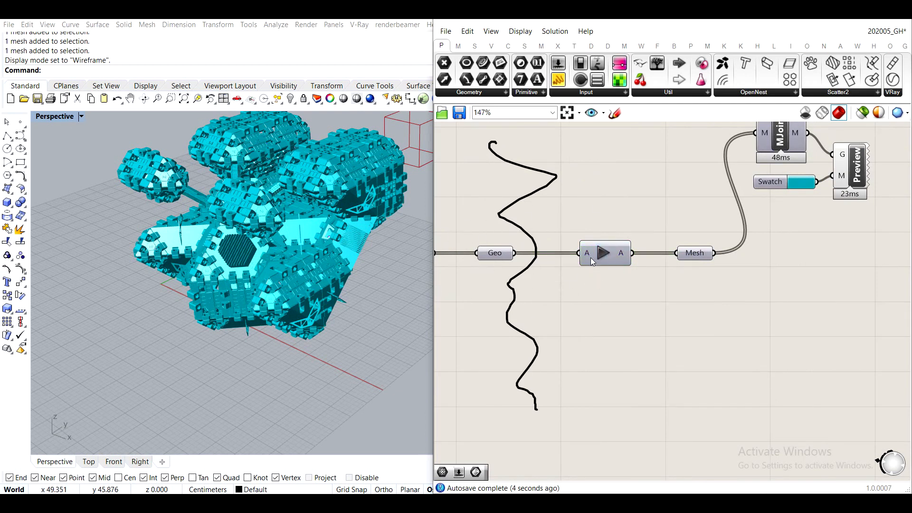
pyautogui.click(595, 257)
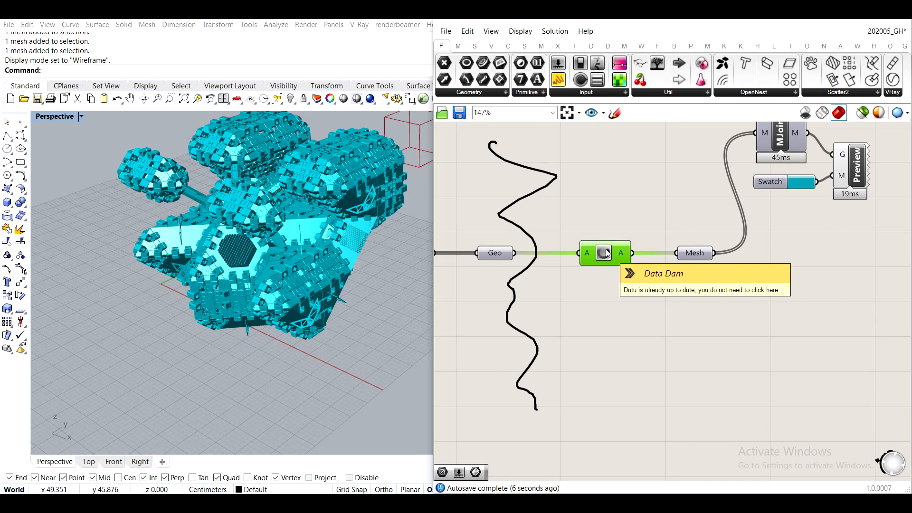
# - Review the definition from the Data Dam and preview chain back to the loop and the numbered groups
pyautogui.moveTo(661, 307); pyautogui.dragTo(563, 301, button='right')
pyautogui.scroll(-1, 564, 301)
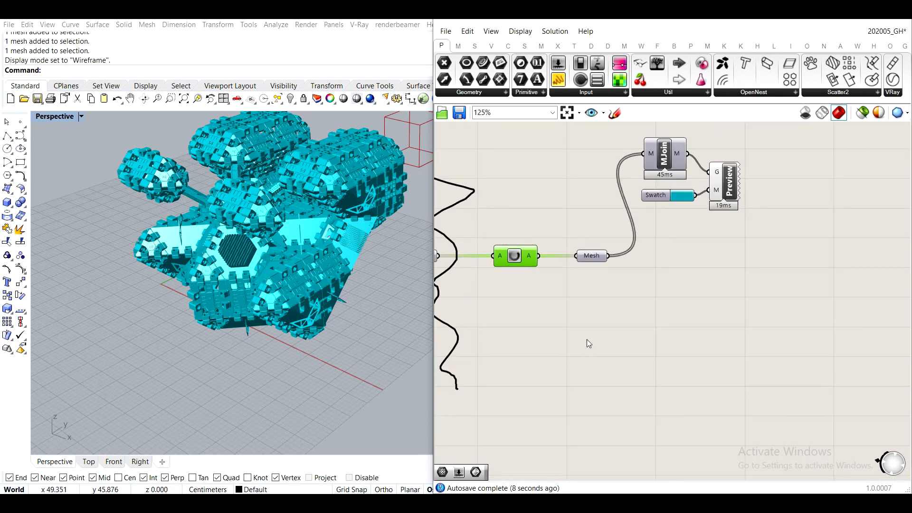
pyautogui.scroll(-5, 560, 241)
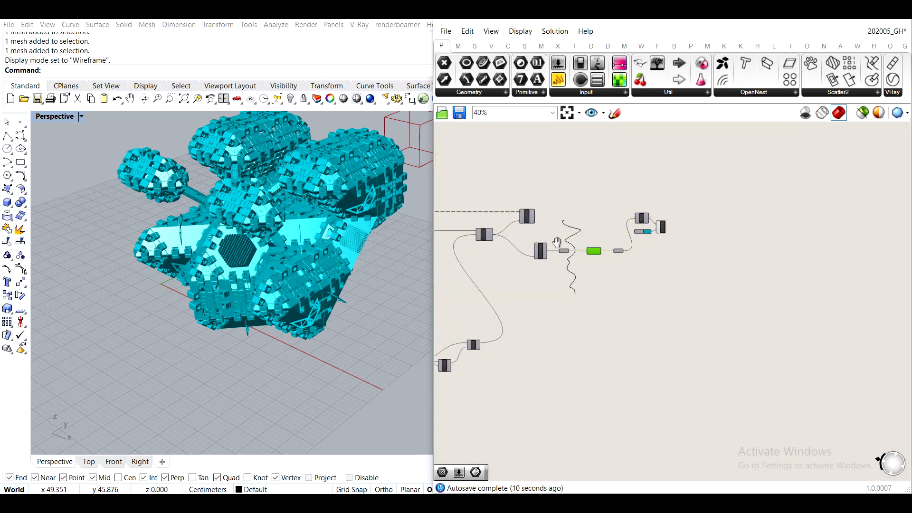
pyautogui.moveTo(581, 240); pyautogui.dragTo(714, 250, button='right')
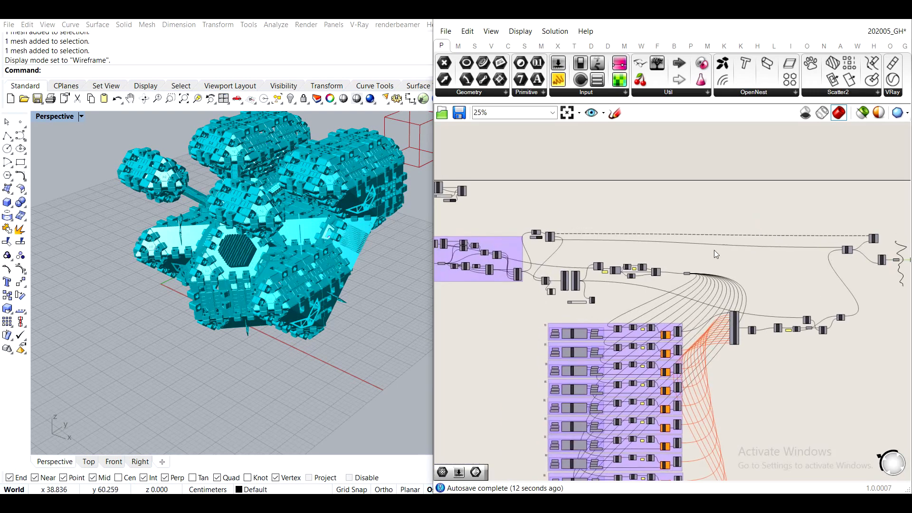
pyautogui.scroll(-1, 714, 250)
pyautogui.scroll(-2, 720, 303)
pyautogui.moveTo(744, 319); pyautogui.dragTo(603, 306, button='right')
pyautogui.scroll(4, 643, 290)
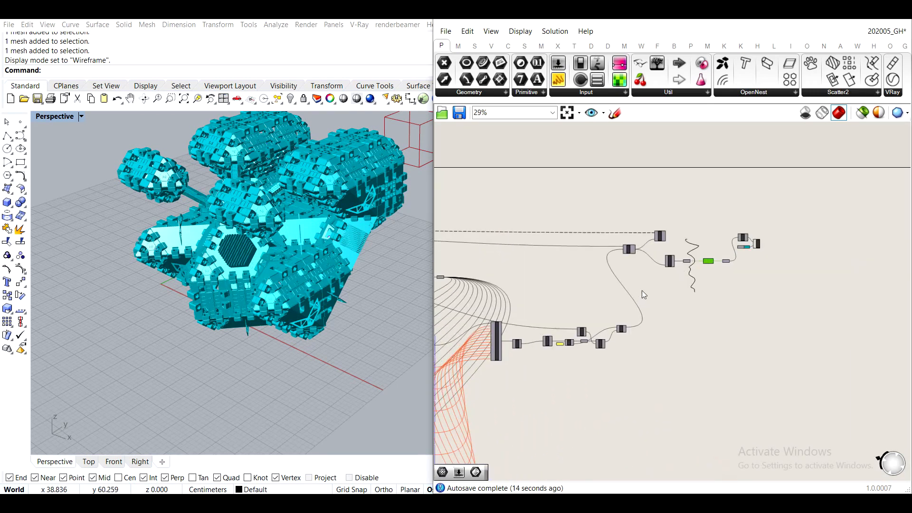
# - Add a Panel fed by the Mesh parameter's output and widen it so each mesh description fits on one line
pyautogui.scroll(10, 691, 301)
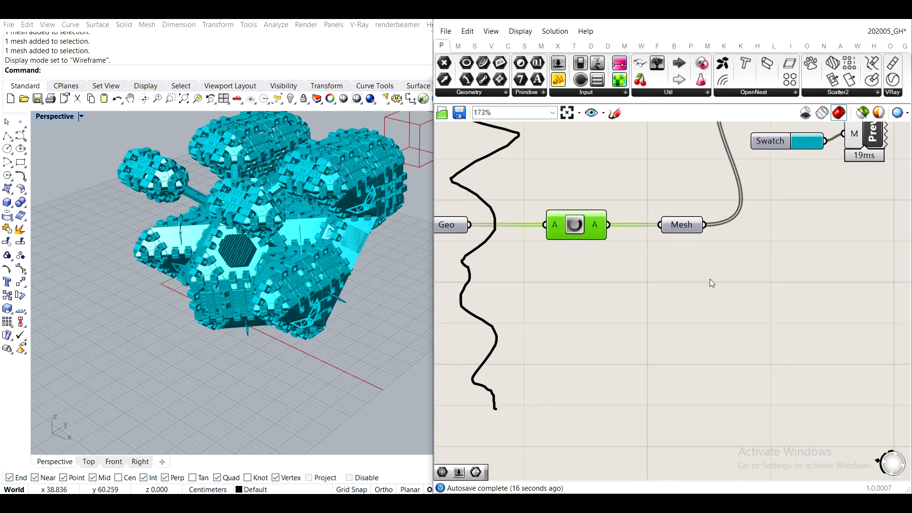
pyautogui.moveTo(619, 212); pyautogui.dragTo(559, 245, button='right')
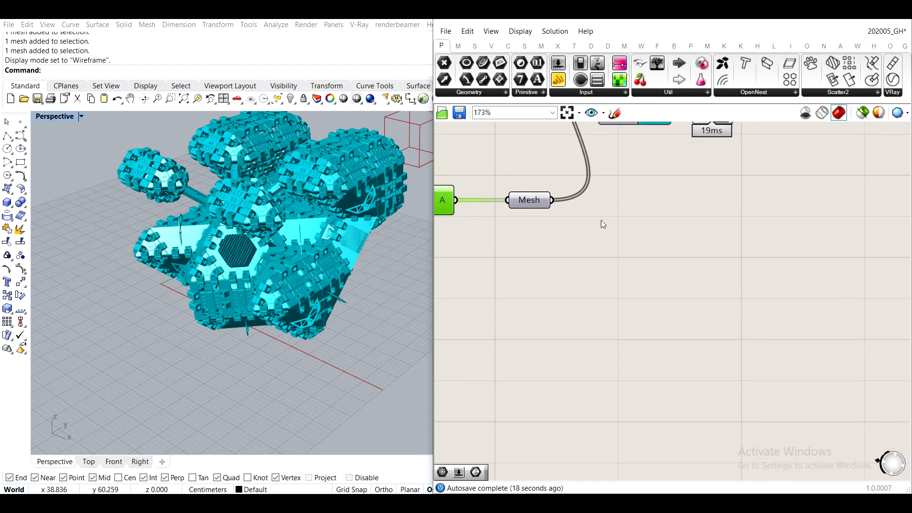
pyautogui.moveTo(558, 80); pyautogui.dragTo(683, 230)
pyautogui.moveTo(552, 200); pyautogui.dragTo(617, 230)
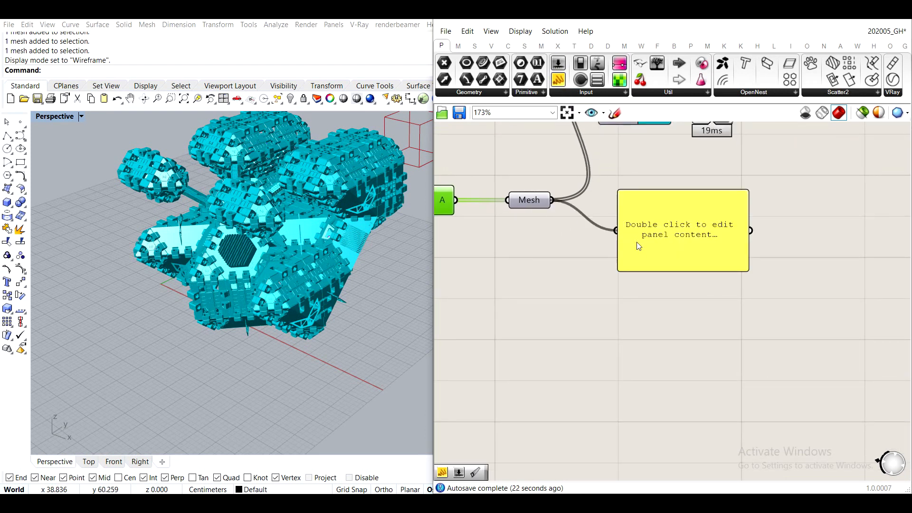
pyautogui.moveTo(669, 267); pyautogui.dragTo(722, 236)
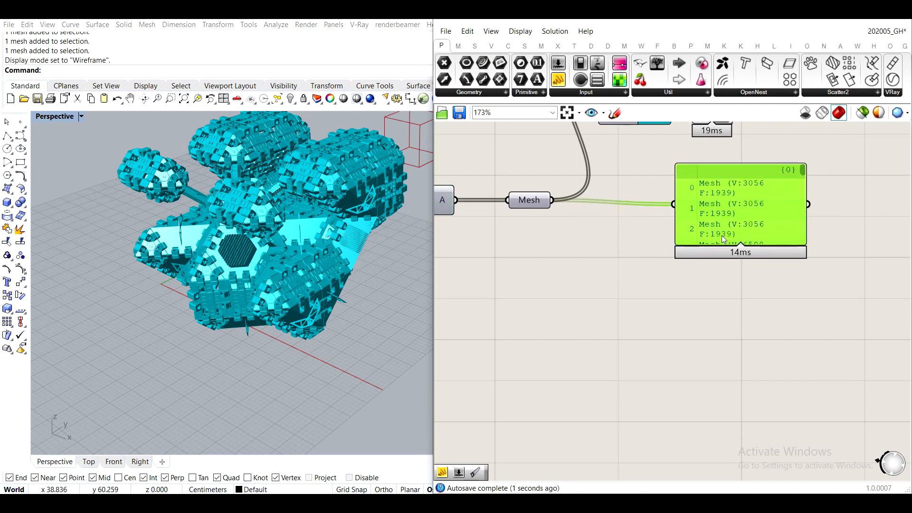
pyautogui.moveTo(804, 220); pyautogui.dragTo(883, 221)
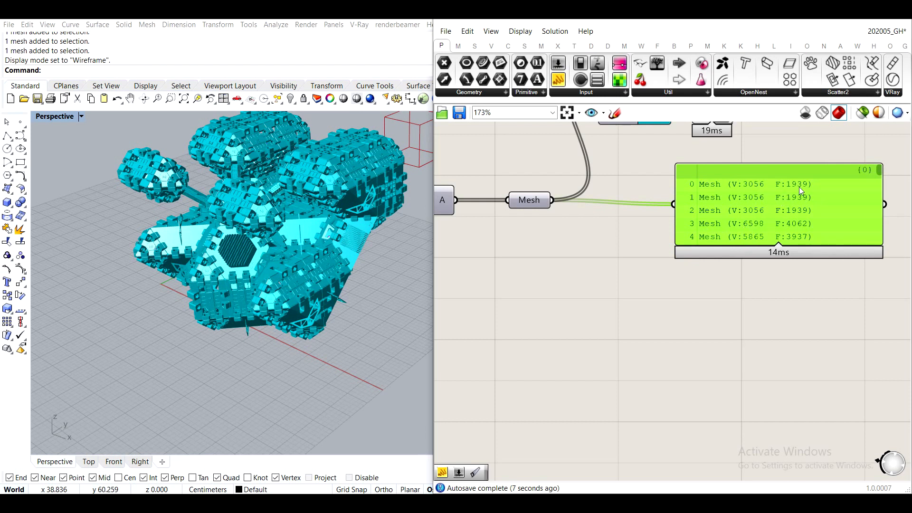
# - Insert a Text parameter between the Mesh parameter and the Panel, and wire the mesh data through it
pyautogui.moveTo(700, 228); pyautogui.dragTo(794, 224)
pyautogui.doubleClick(672, 262)
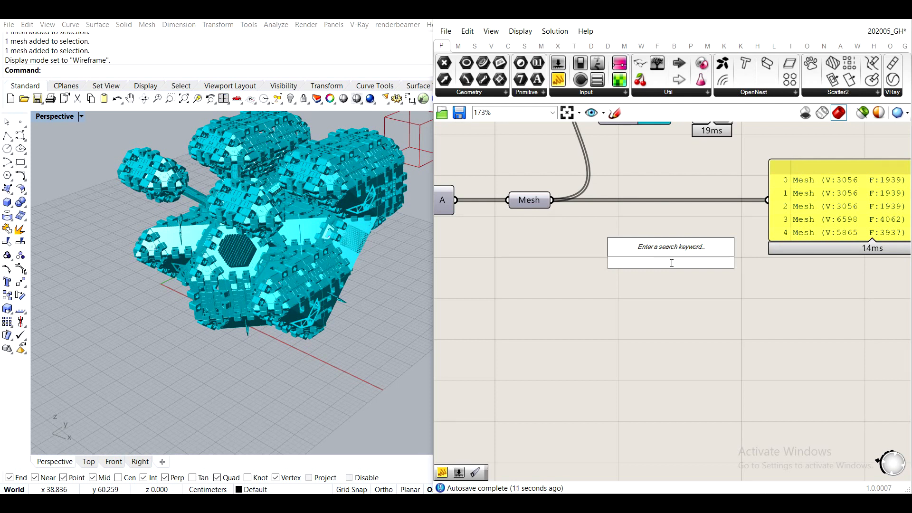
pyautogui.write('tex')
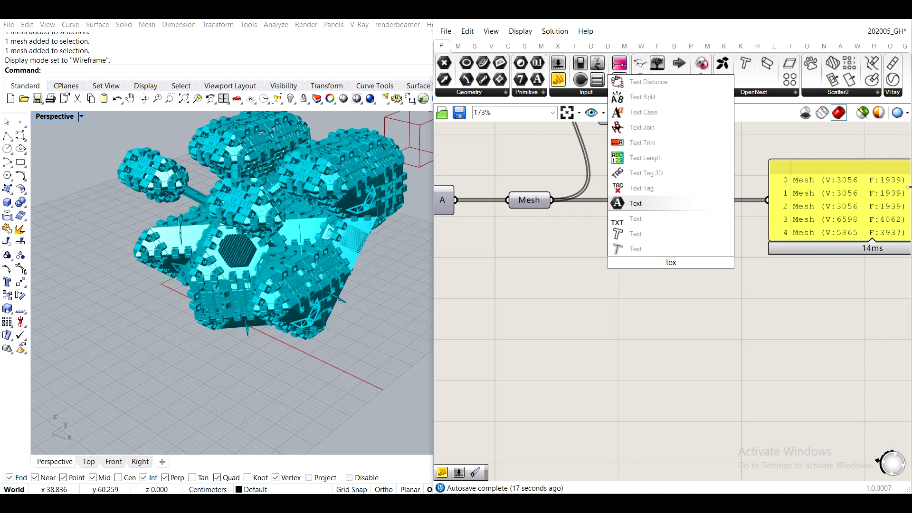
pyautogui.click(634, 204)
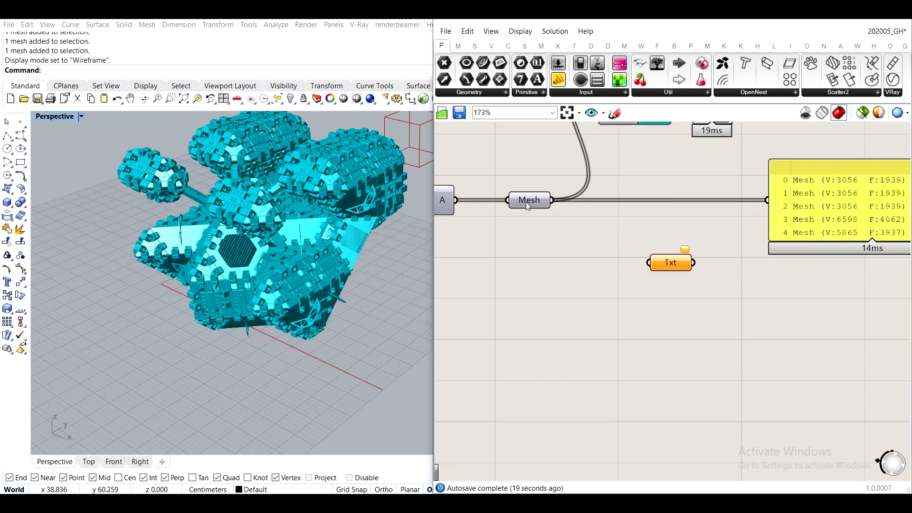
pyautogui.moveTo(551, 200); pyautogui.dragTo(649, 262)
pyautogui.moveTo(672, 263); pyautogui.dragTo(768, 199)
pyautogui.moveTo(888, 222); pyautogui.dragTo(810, 266)
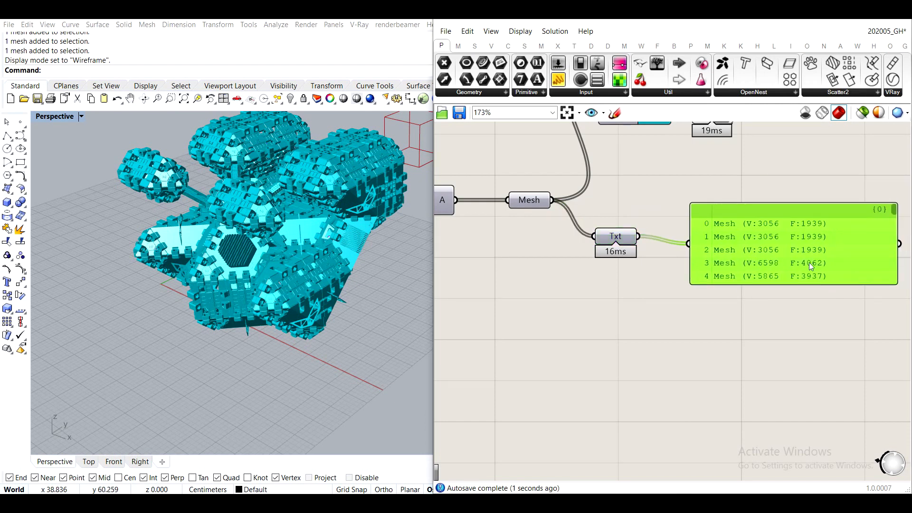
# - Move the Panel away from Txt, add a Text Split component, and wire Txt's output into its T input
pyautogui.moveTo(809, 263); pyautogui.dragTo(748, 216, button='right')
pyautogui.moveTo(715, 201); pyautogui.dragTo(697, 196)
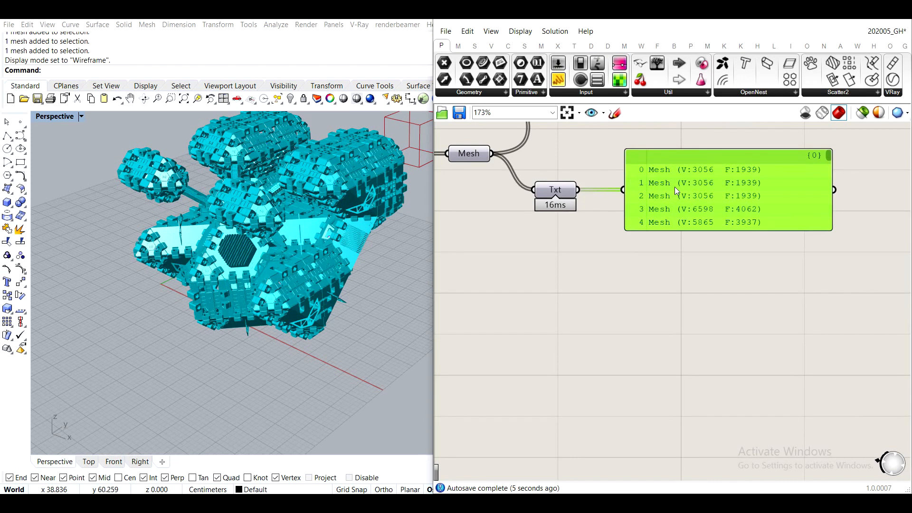
pyautogui.moveTo(674, 189); pyautogui.dragTo(782, 185)
pyautogui.moveTo(613, 256)
pyautogui.mouseDown(button='right')
pyautogui.moveTo(649, 177)
pyautogui.moveTo(619, 252)
pyautogui.mouseUp(button='right')
pyautogui.doubleClick(620, 252)
pyautogui.write('sp')
pyautogui.press('BackSpace')
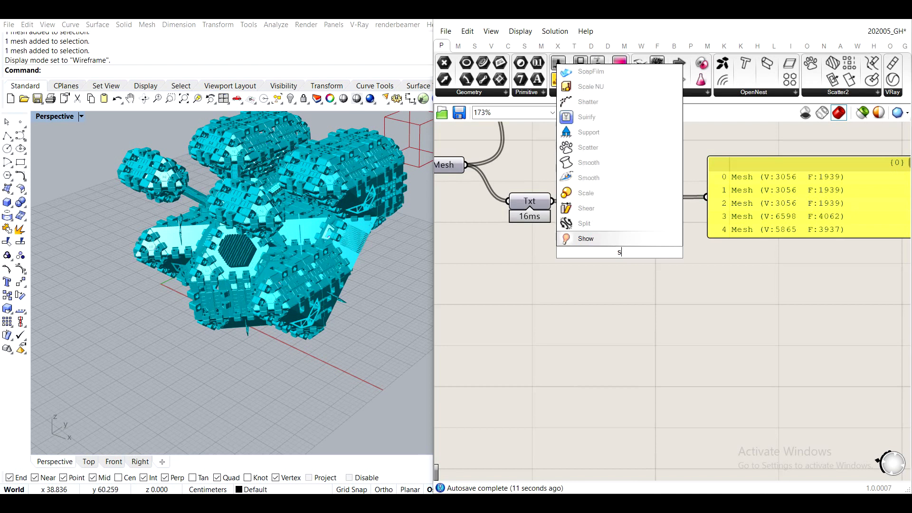
pyautogui.write('plit')
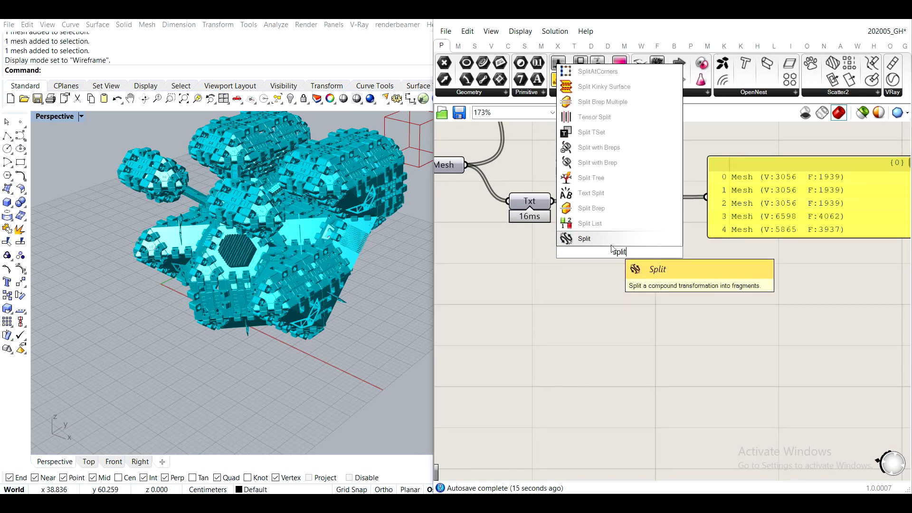
pyautogui.click(604, 199)
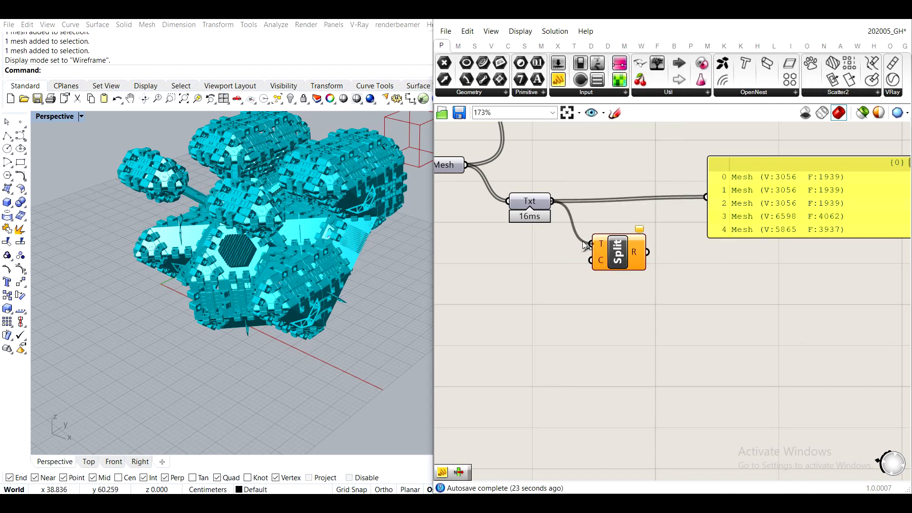
pyautogui.moveTo(606, 259); pyautogui.dragTo(602, 236)
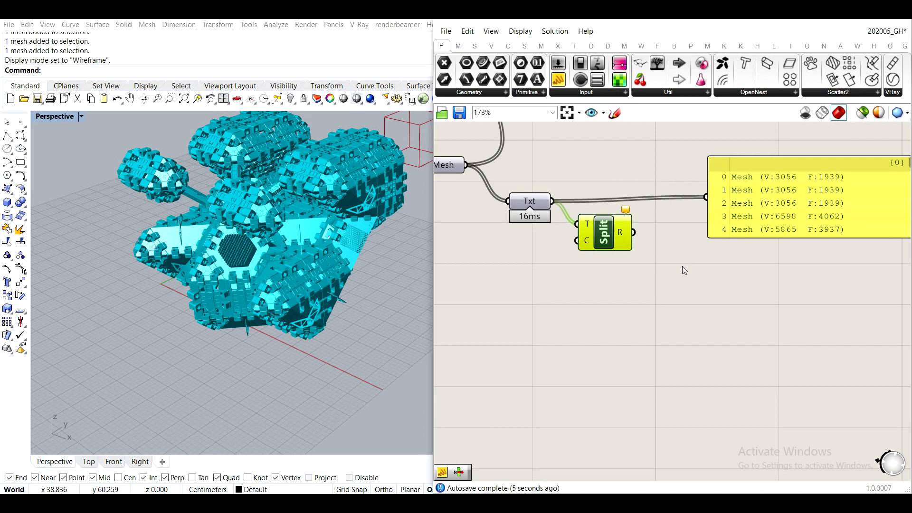
# - Examine the mesh descriptions in the Panel, focusing on the characters that separate the vertex and face values
pyautogui.scroll(1, 740, 253)
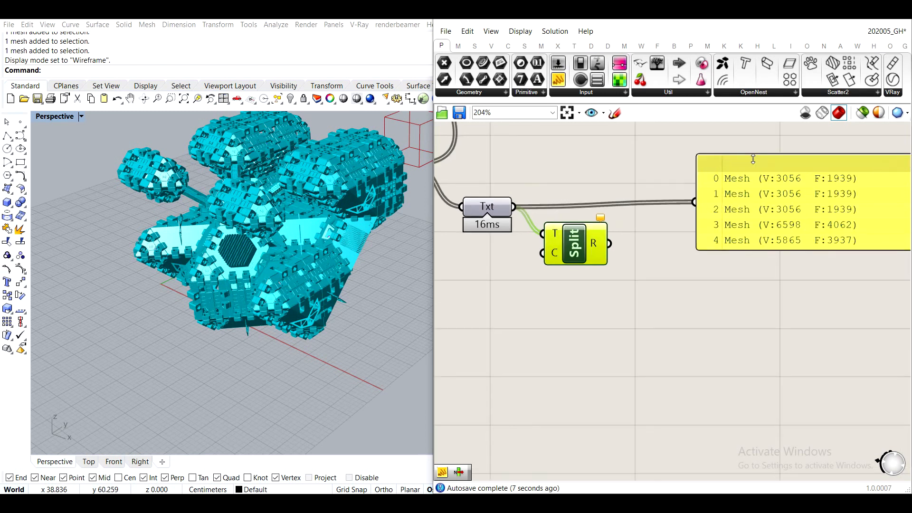
pyautogui.click(516, 271)
pyautogui.doubleClick(514, 267)
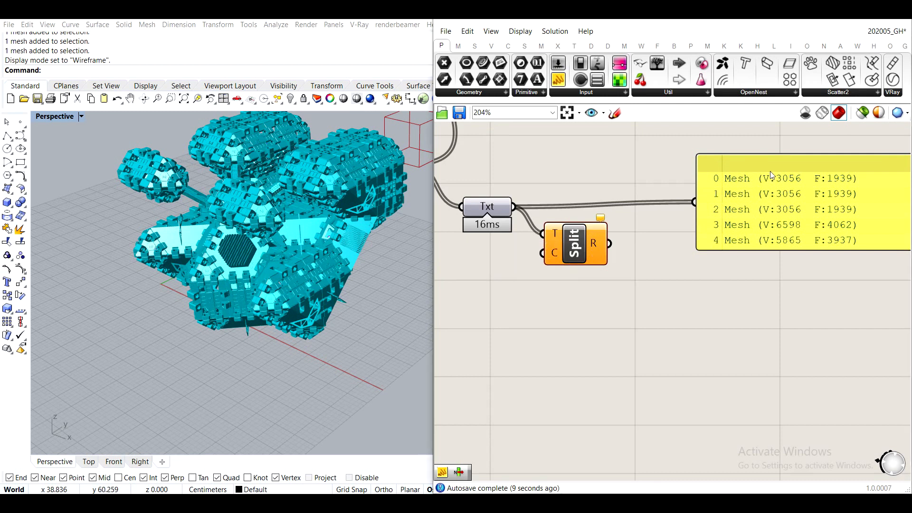
pyautogui.scroll(3, 770, 173)
pyautogui.scroll(2, 767, 167)
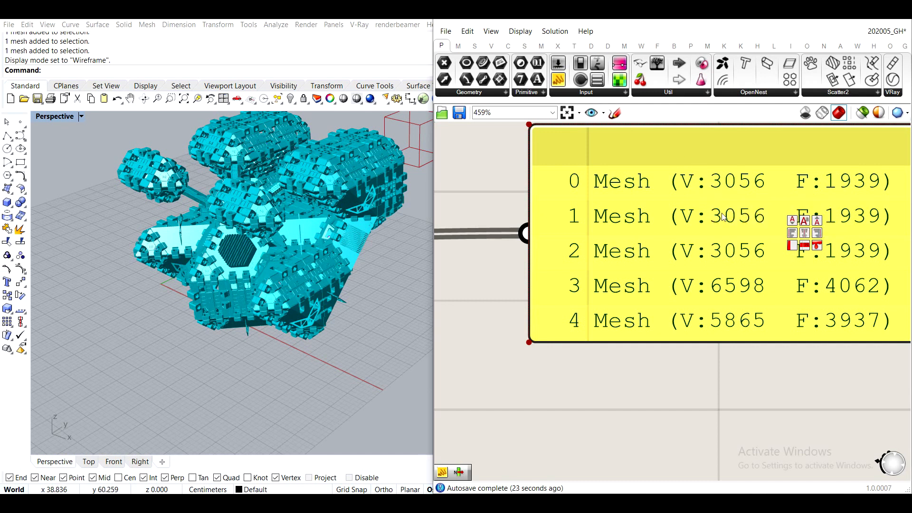
pyautogui.scroll(-1, 714, 183)
pyautogui.scroll(1, 708, 186)
pyautogui.scroll(10, 708, 185)
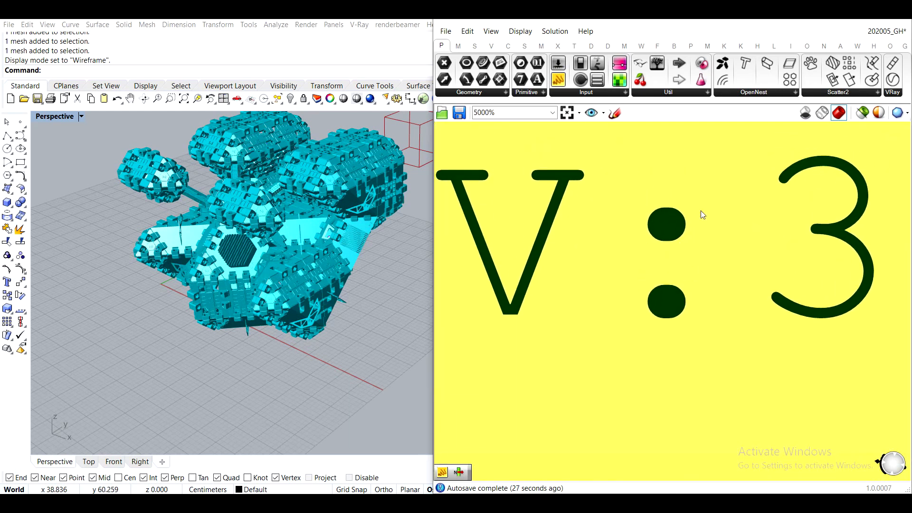
pyautogui.scroll(-7, 650, 242)
pyautogui.scroll(-13, 653, 243)
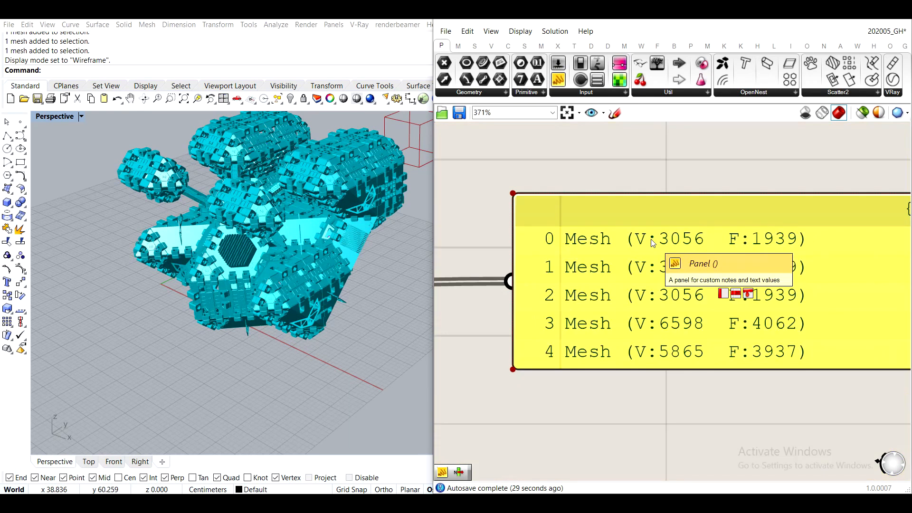
pyautogui.scroll(3, 539, 257)
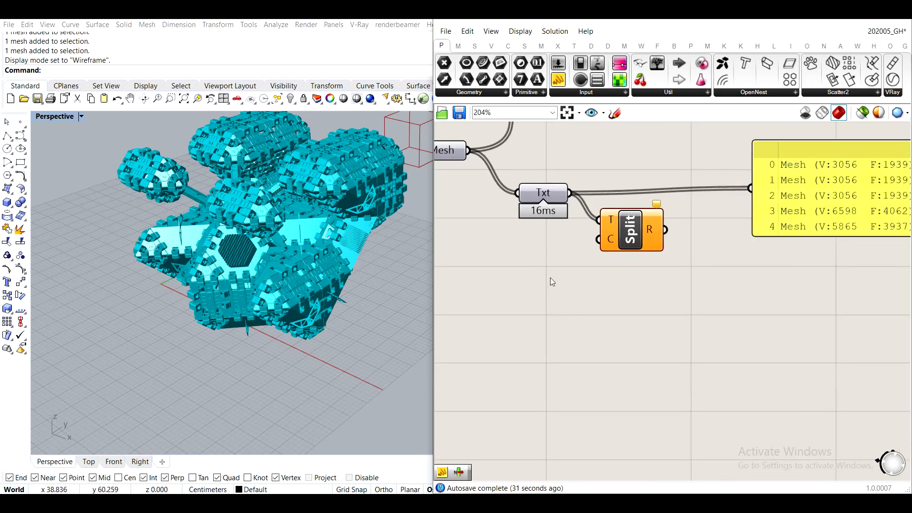
# - Move Text Split further from Txt and add a Panel containing ":" below Txt
pyautogui.moveTo(628, 257); pyautogui.dragTo(575, 258, button='right')
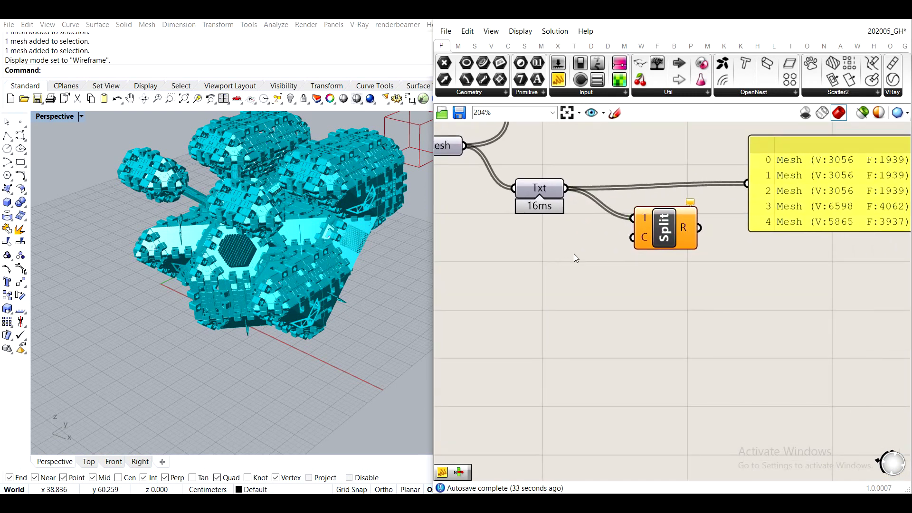
pyautogui.doubleClick(576, 260)
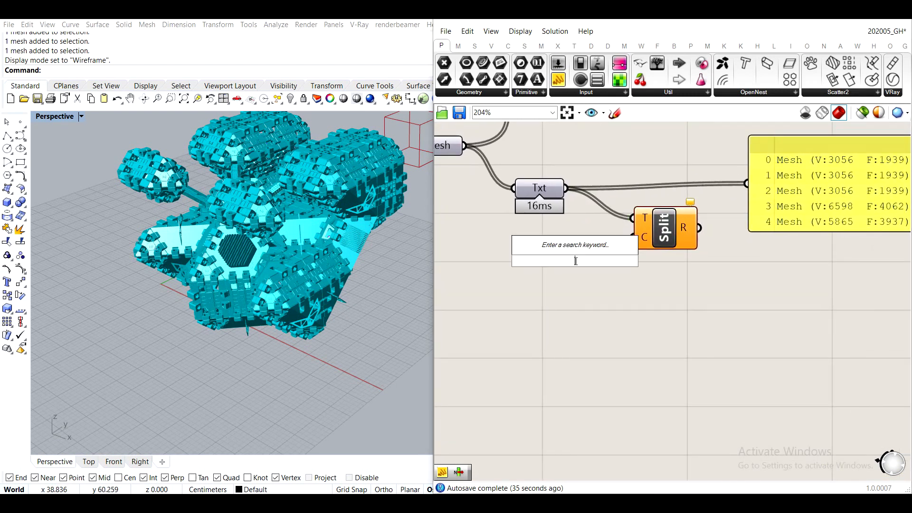
pyautogui.write('//')
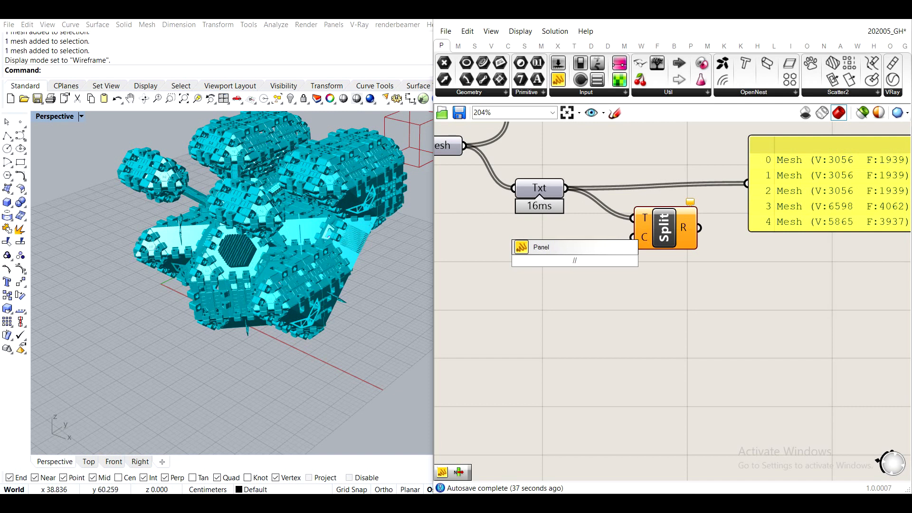
pyautogui.press('Return')
pyautogui.doubleClick(576, 263)
pyautogui.write(':')
pyautogui.click(679, 322)
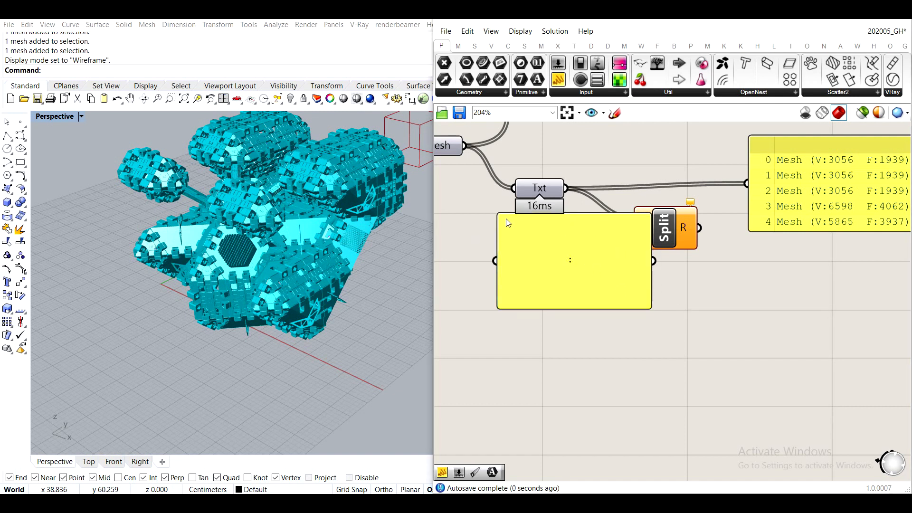
# - Shrink the ":" Panel, wire it into Text Split's C input, and place it beside that input
pyautogui.moveTo(497, 215); pyautogui.dragTo(572, 290)
pyautogui.moveTo(654, 299); pyautogui.dragTo(631, 238)
pyautogui.moveTo(627, 298); pyautogui.dragTo(571, 237)
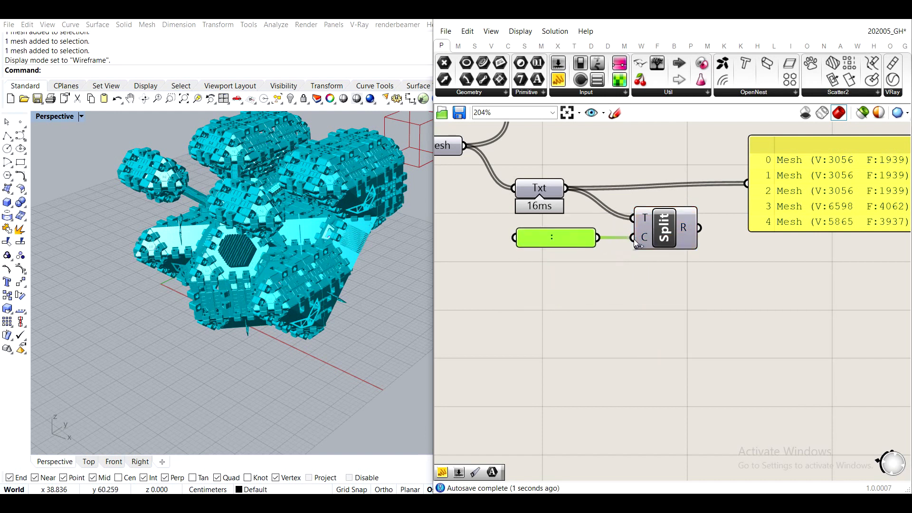
# - Replace the wide Panel's Txt source with Text Split's R output and inspect the split text fragments
pyautogui.moveTo(789, 256); pyautogui.dragTo(676, 259, button='right')
pyautogui.moveTo(719, 209); pyautogui.dragTo(742, 228)
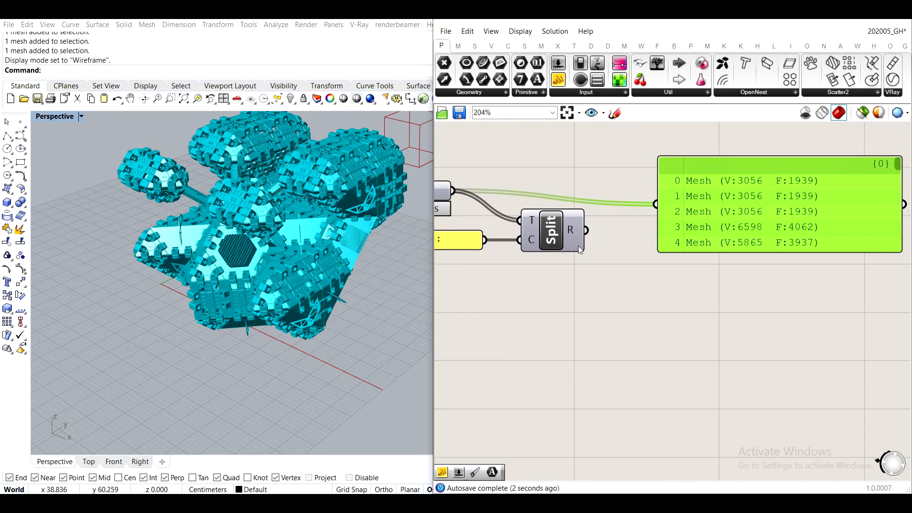
pyautogui.moveTo(474, 251); pyautogui.dragTo(530, 244, button='right')
pyautogui.moveTo(642, 224); pyautogui.dragTo(759, 239)
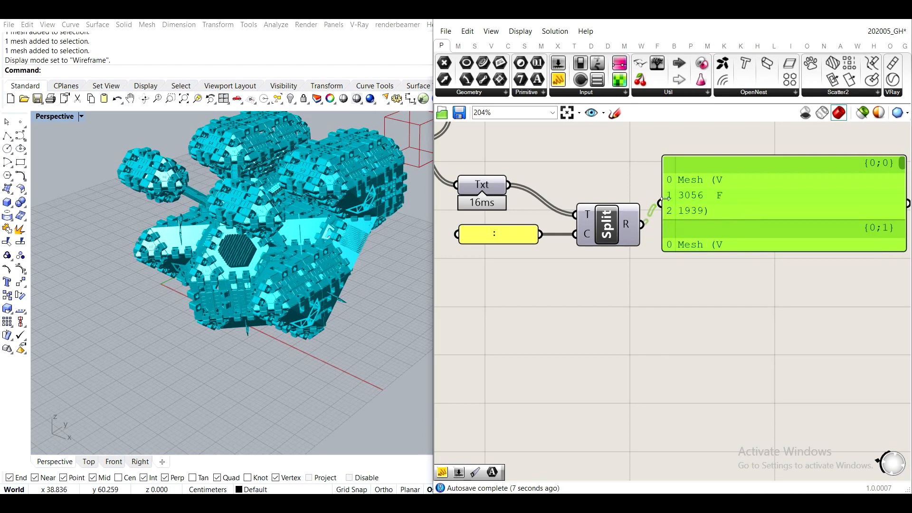
pyautogui.scroll(5, 696, 192)
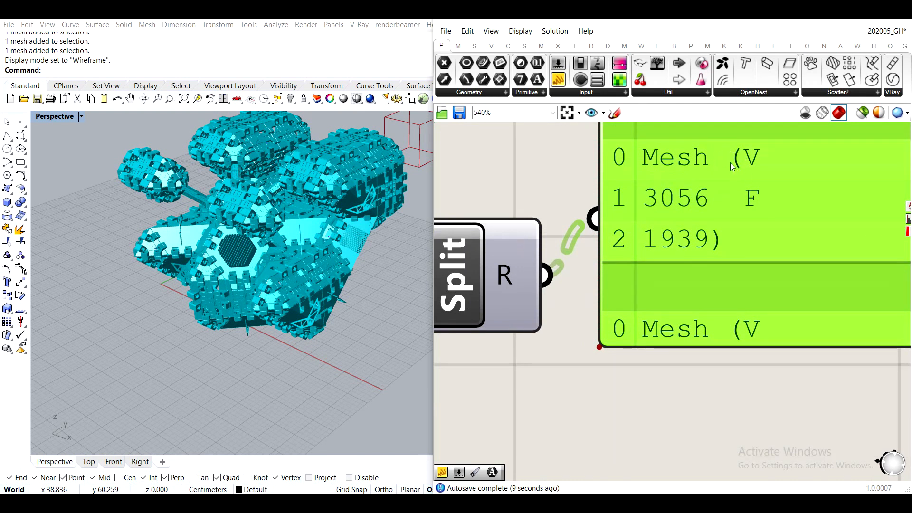
pyautogui.scroll(-3, 722, 153)
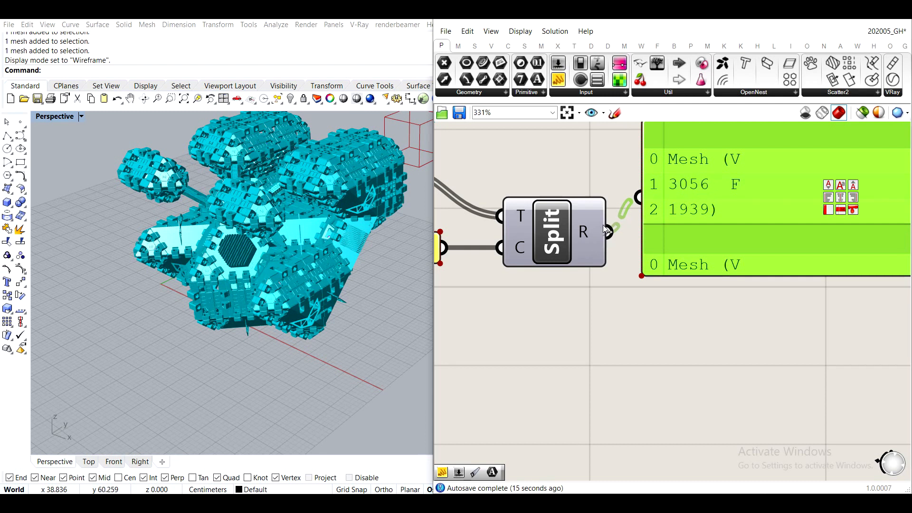
# - Add a space as a second separator character in the ":" Panel, and resize that Panel
pyautogui.scroll(-3, 606, 226)
pyautogui.moveTo(541, 238); pyautogui.dragTo(610, 224, button='right')
pyautogui.scroll(3, 556, 236)
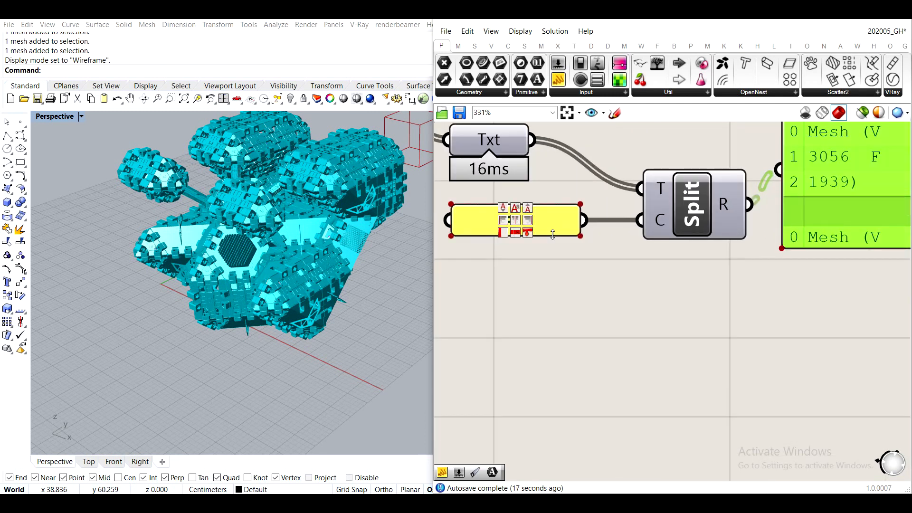
pyautogui.moveTo(551, 236); pyautogui.dragTo(550, 335)
pyautogui.doubleClick(539, 234)
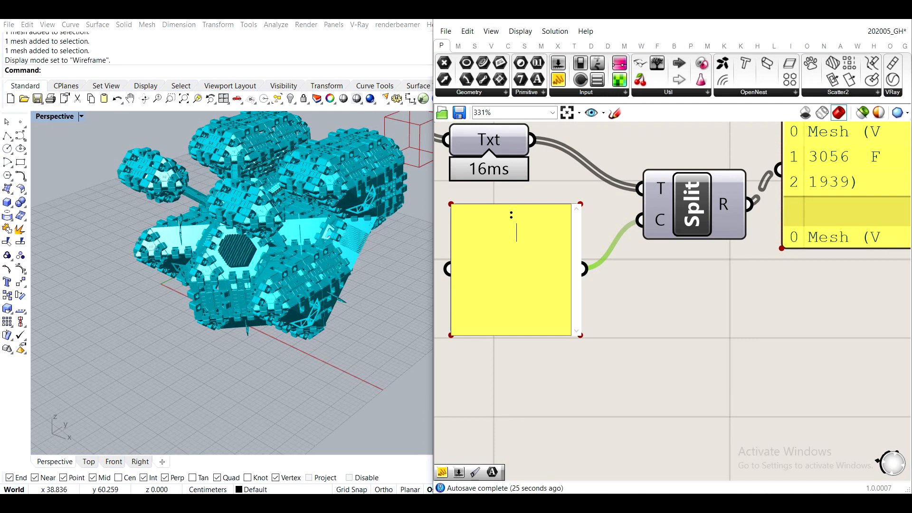
pyautogui.doubleClick(517, 214)
pyautogui.moveTo(521, 239); pyautogui.dragTo(495, 239)
pyautogui.click(652, 295)
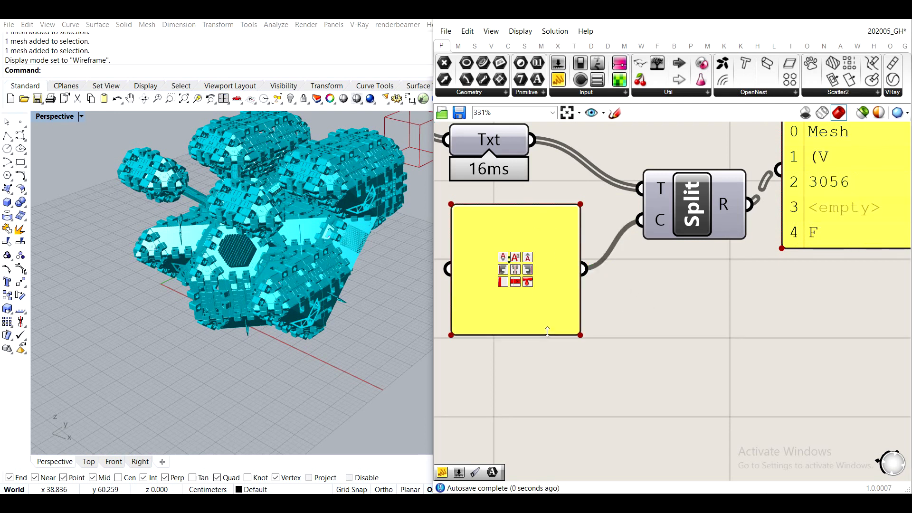
pyautogui.moveTo(550, 334); pyautogui.dragTo(568, 269)
# - Move the wide Panel aside, add a List Item component, and wire Text Split's R output into its L input
pyautogui.moveTo(853, 157); pyautogui.dragTo(723, 239, button='right')
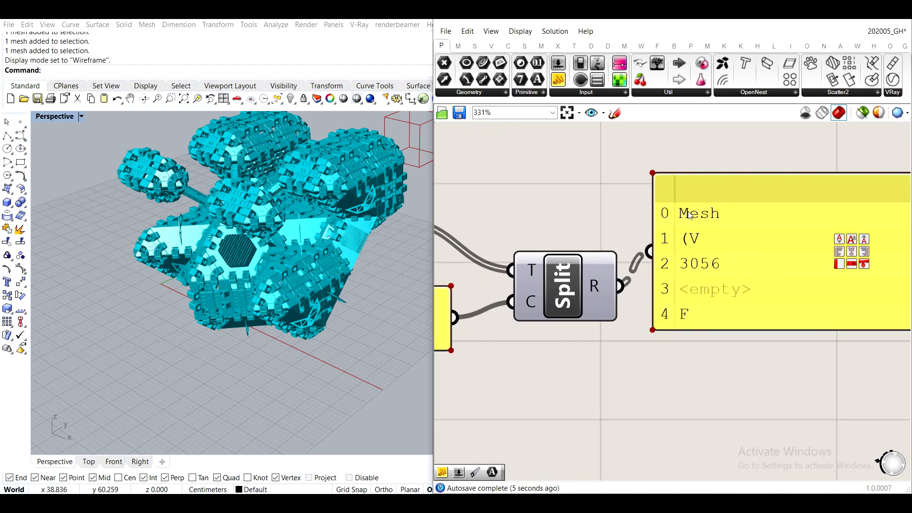
pyautogui.moveTo(730, 315); pyautogui.dragTo(870, 329)
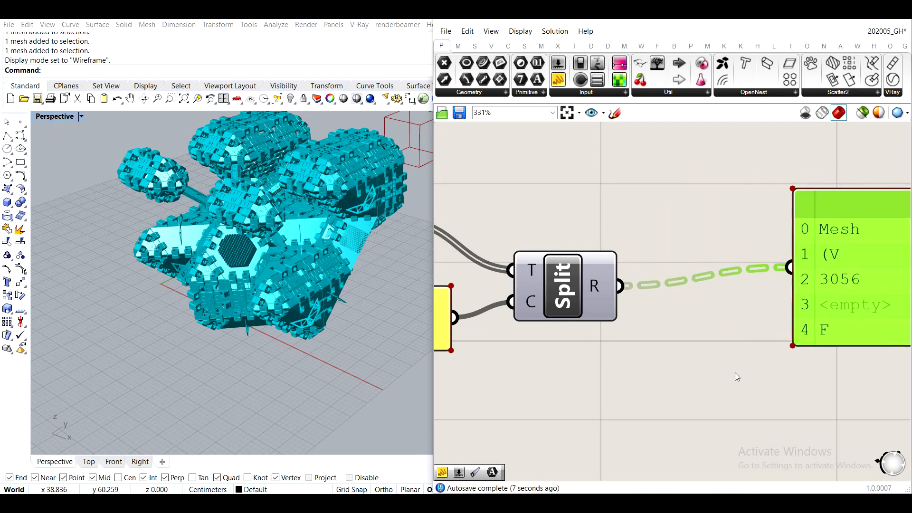
pyautogui.scroll(-3, 628, 289)
pyautogui.doubleClick(627, 290)
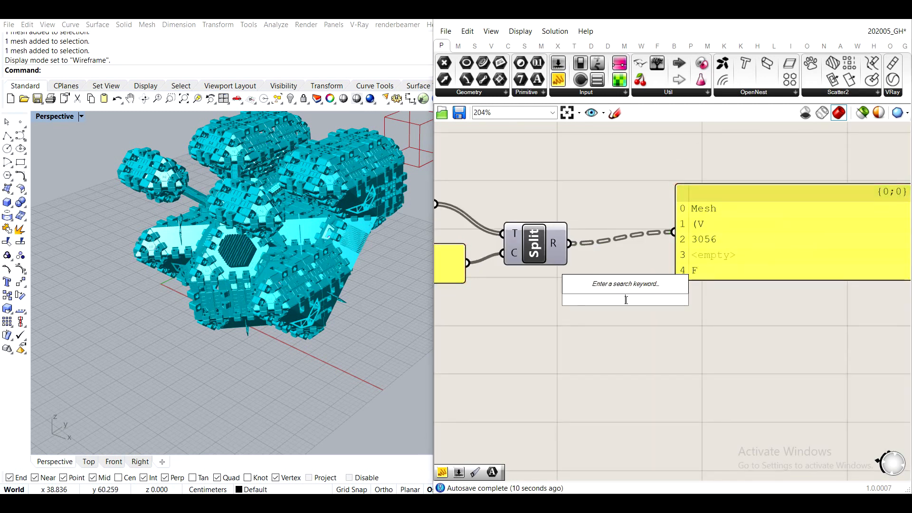
pyautogui.write('list item')
pyautogui.press('Return')
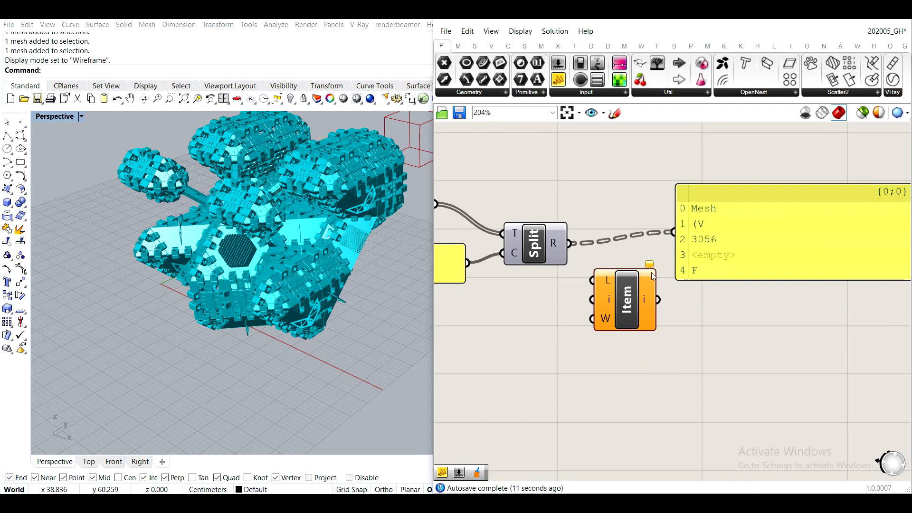
pyautogui.moveTo(567, 243); pyautogui.dragTo(644, 252)
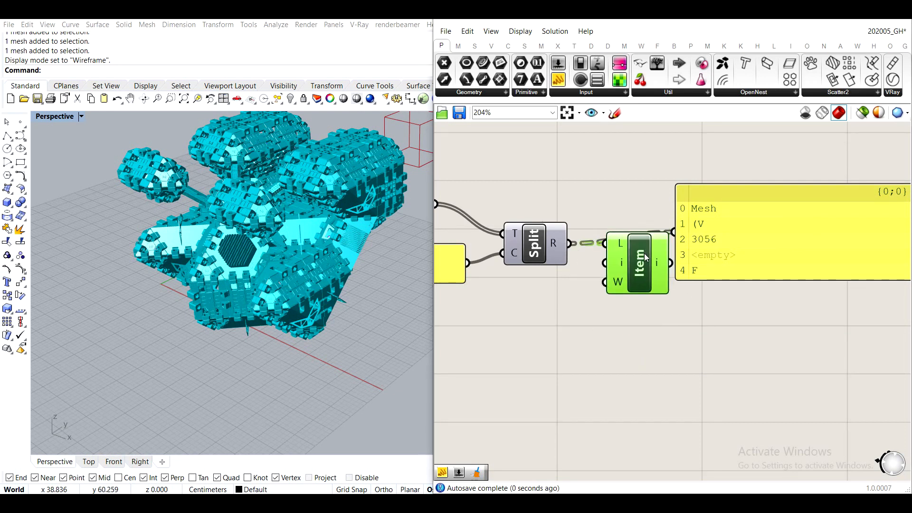
pyautogui.moveTo(734, 243); pyautogui.dragTo(776, 241)
# - Add a Panel containing 2, wire it into List Item's i input, and place it below Text Split
pyautogui.doubleClick(666, 333)
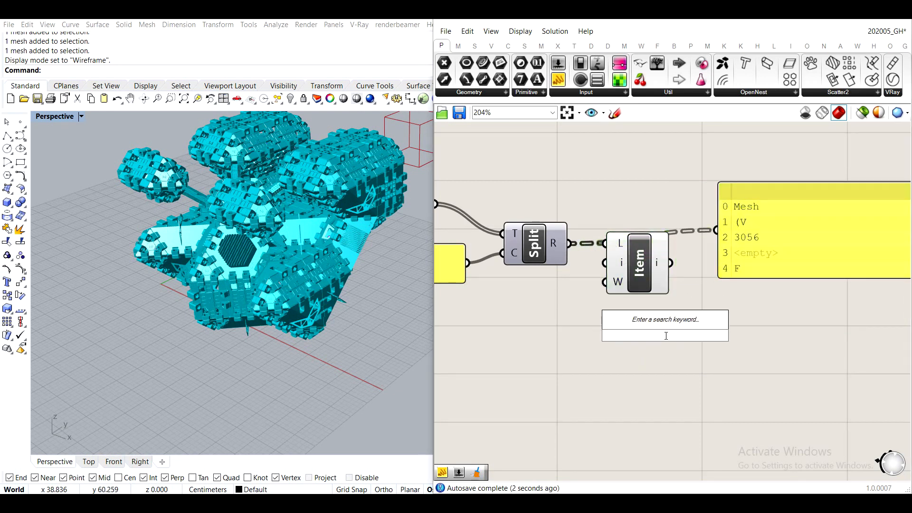
pyautogui.write('//')
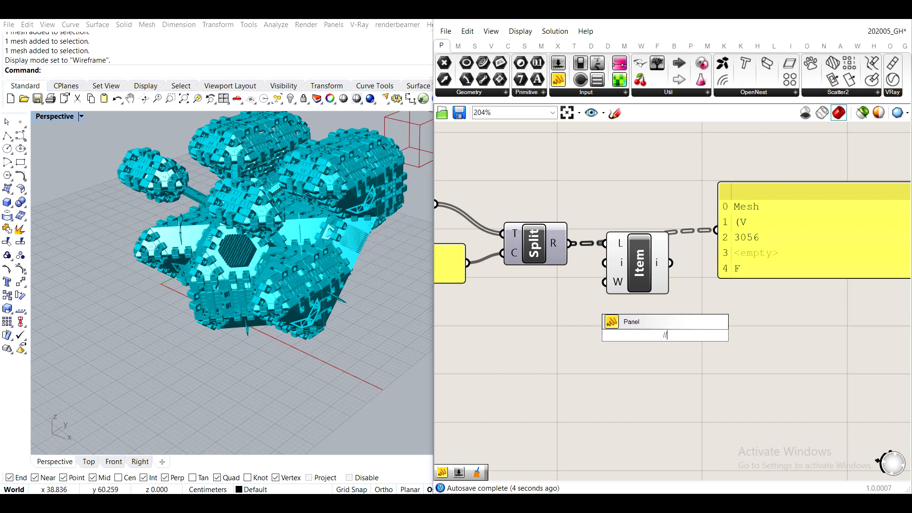
pyautogui.write('2')
pyautogui.press('Return')
pyautogui.moveTo(682, 335); pyautogui.dragTo(604, 262)
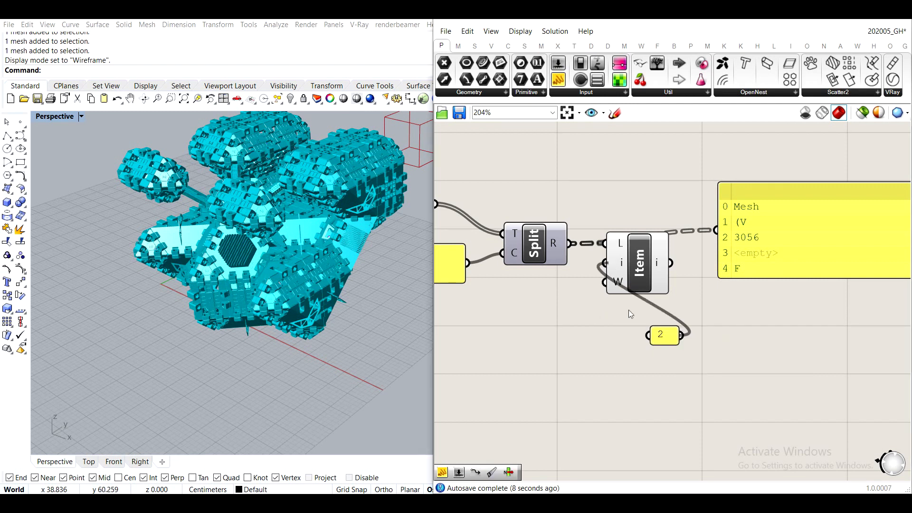
pyautogui.moveTo(671, 337); pyautogui.dragTo(561, 281)
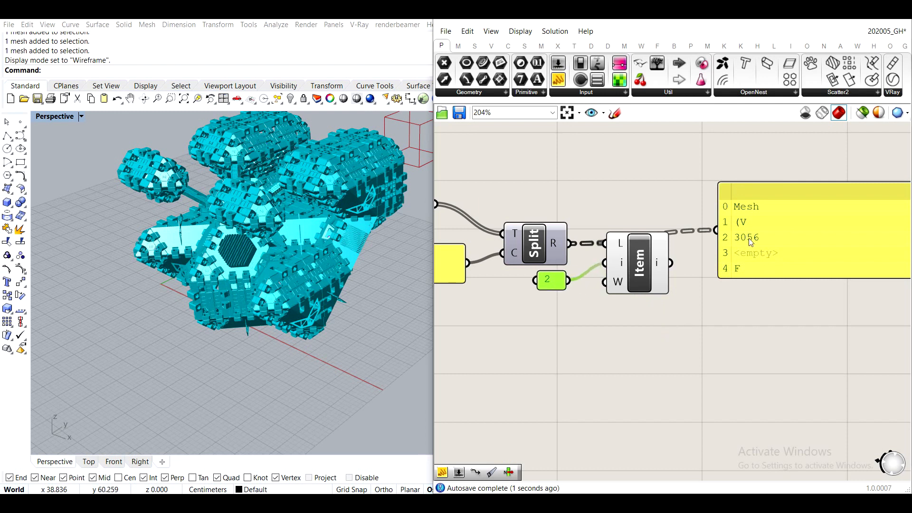
# - Wire Txt's output back into the wide Panel and review the original mesh descriptions
pyautogui.scroll(-2, 717, 251)
pyautogui.moveTo(802, 269); pyautogui.dragTo(745, 215)
pyautogui.moveTo(563, 246); pyautogui.dragTo(699, 216)
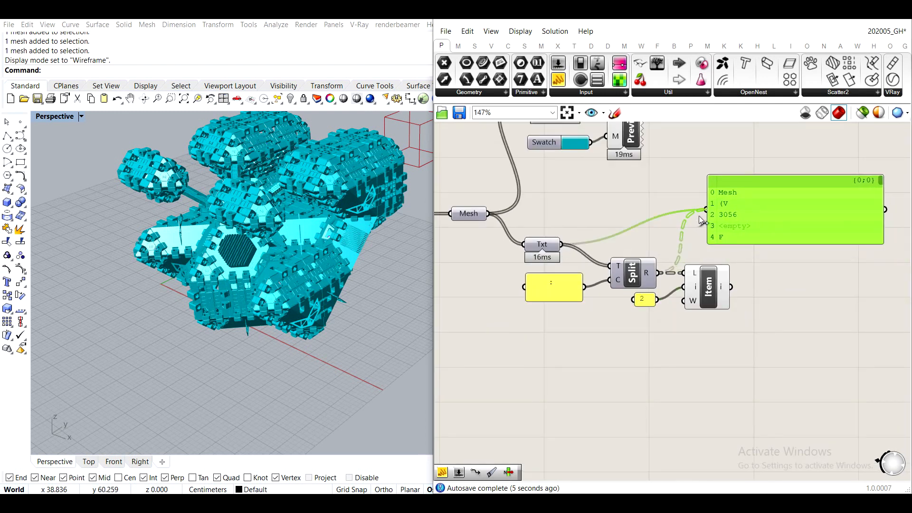
pyautogui.scroll(5, 788, 226)
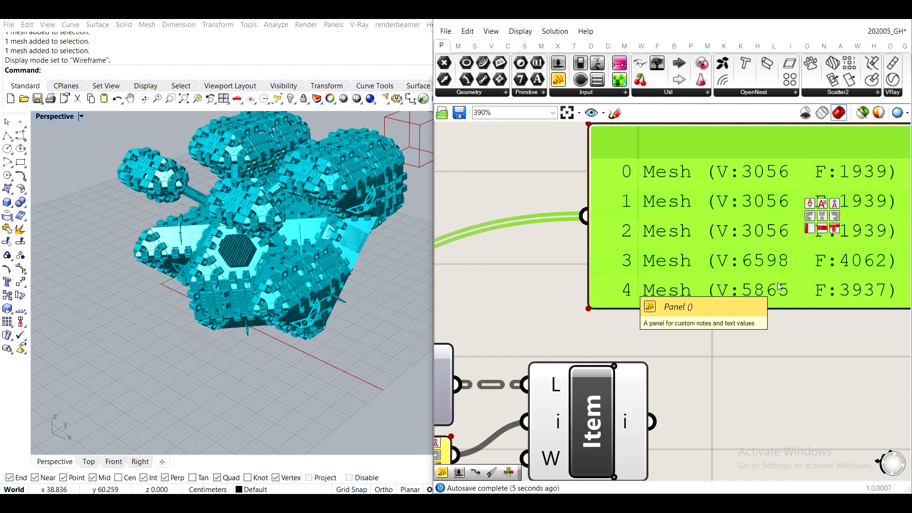
pyautogui.scroll(-3, 779, 285)
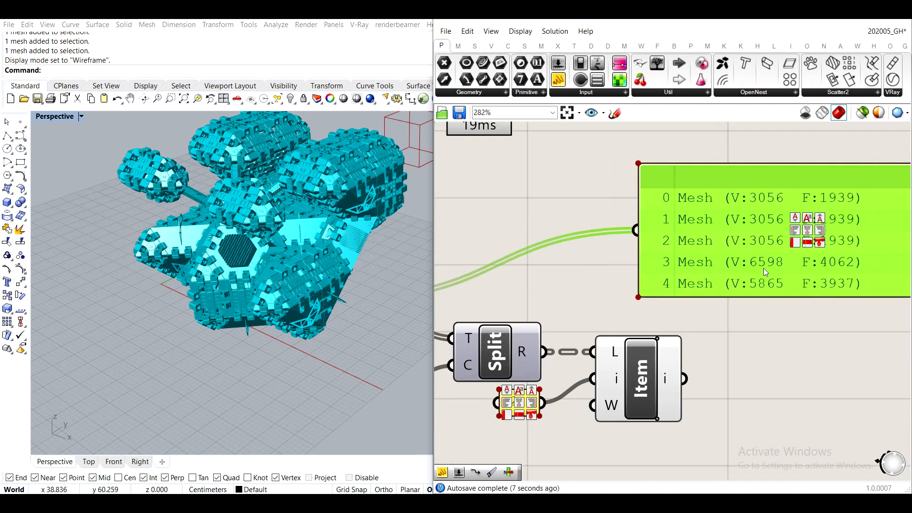
# - Narrow the separator Panel and place it closer to Text Split's C input
pyautogui.moveTo(661, 301); pyautogui.dragTo(711, 267)
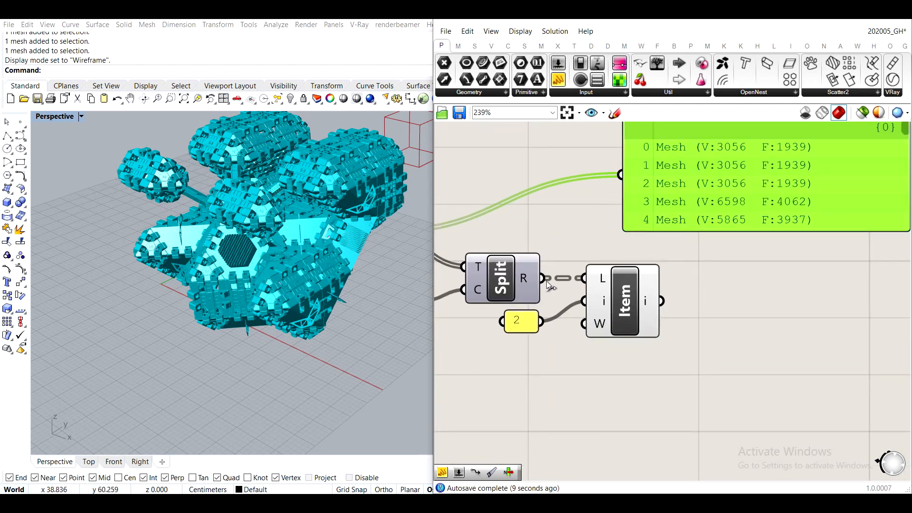
pyautogui.moveTo(549, 287); pyautogui.dragTo(662, 279, button='right')
pyautogui.click(597, 281)
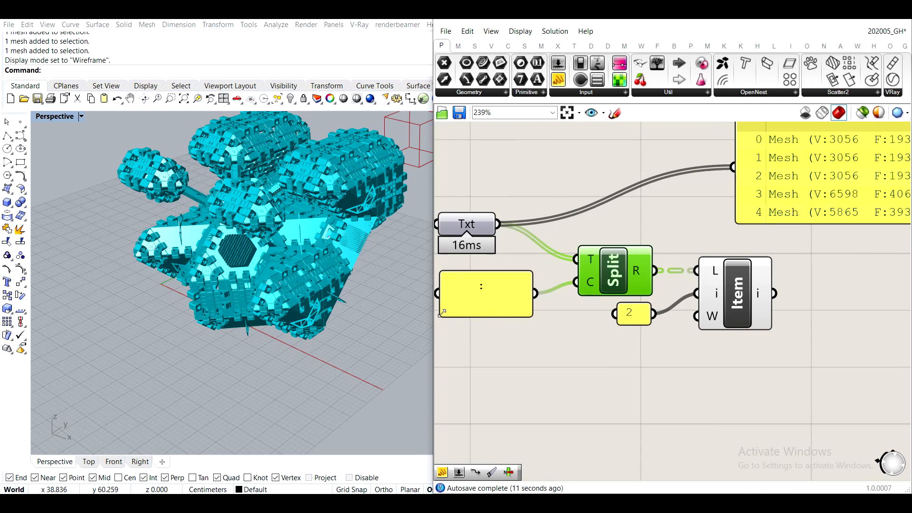
pyautogui.moveTo(439, 315); pyautogui.dragTo(520, 293)
# - Replace the wide Panel's Txt source with List Item's output and move the Panel clear of List Item
pyautogui.moveTo(682, 330); pyautogui.dragTo(603, 353, button='right')
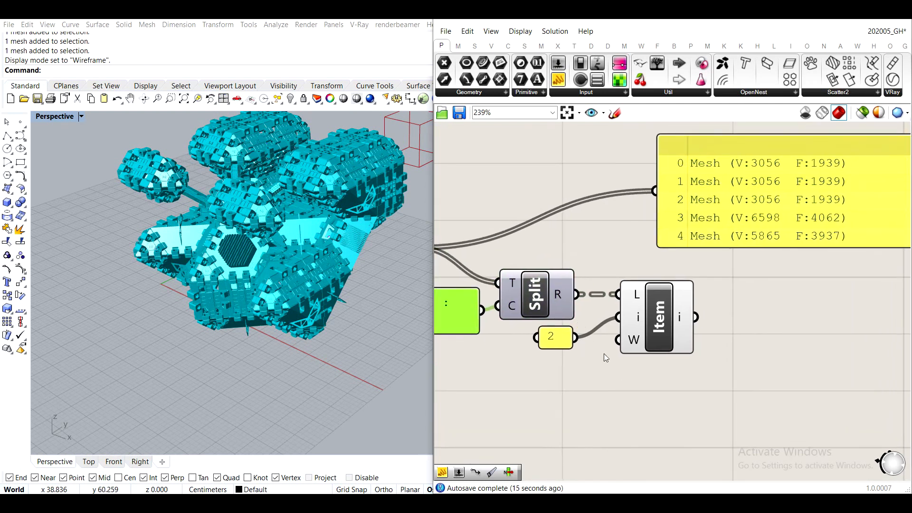
pyautogui.moveTo(696, 317); pyautogui.dragTo(657, 190)
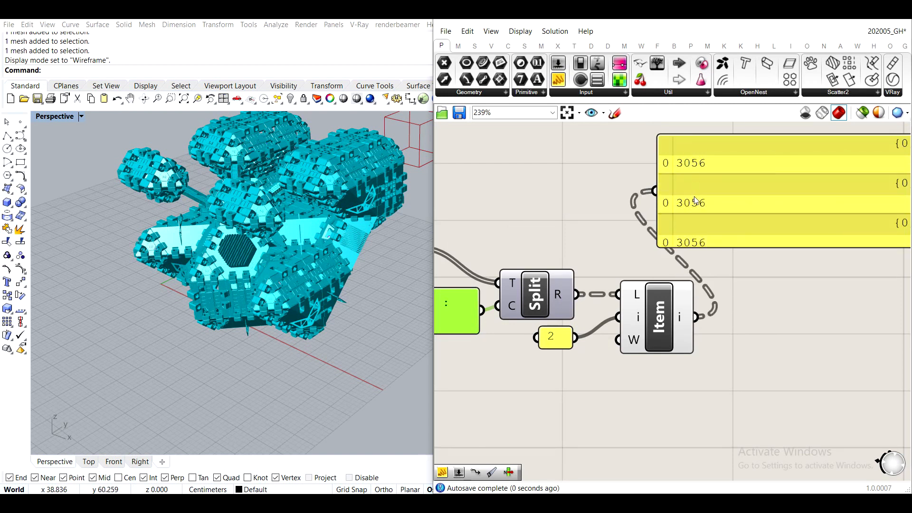
pyautogui.moveTo(722, 239); pyautogui.dragTo(798, 275)
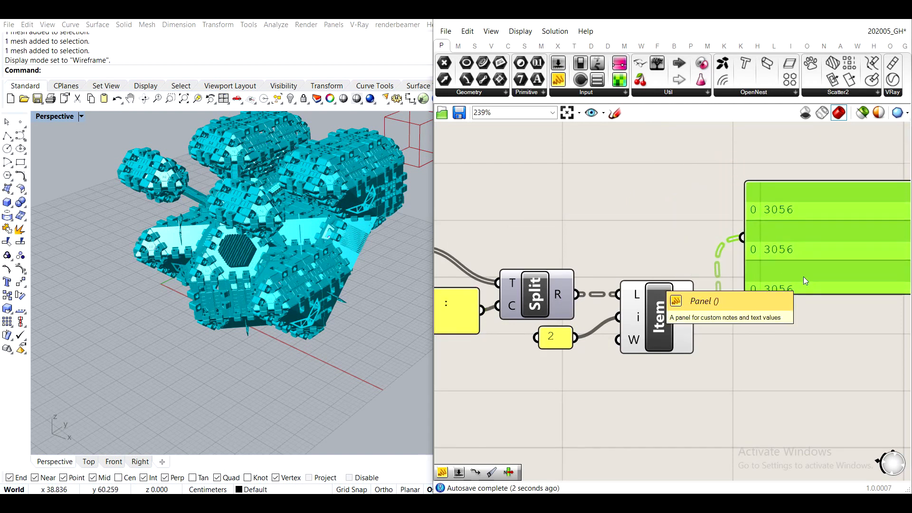
# - Examine List Item's extracted values in the wide Panel and the options of its i output
pyautogui.moveTo(802, 276); pyautogui.dragTo(754, 223, button='right')
pyautogui.scroll(-3, 636, 266)
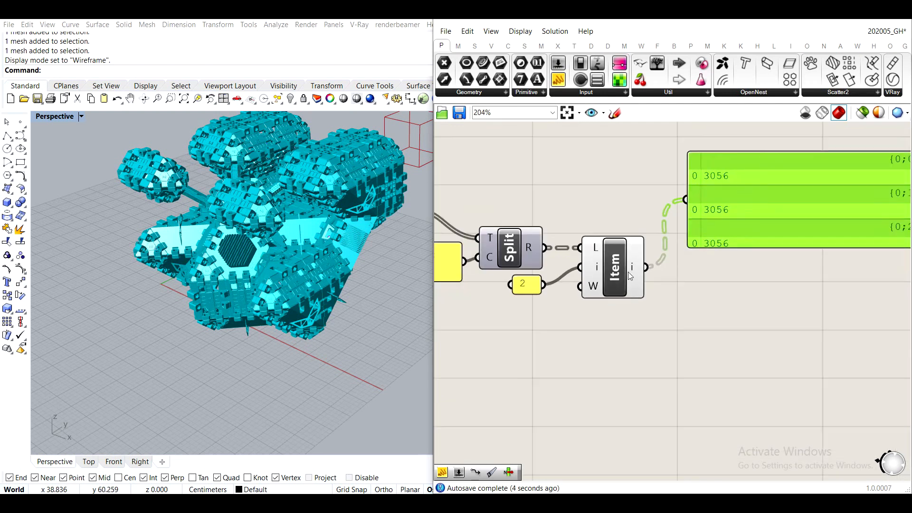
pyautogui.scroll(3, 628, 273)
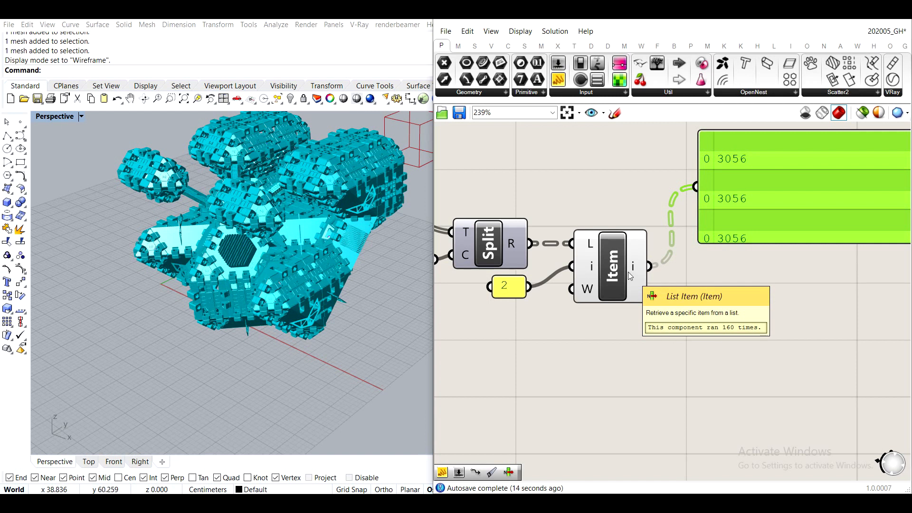
pyautogui.rightClick(636, 270)
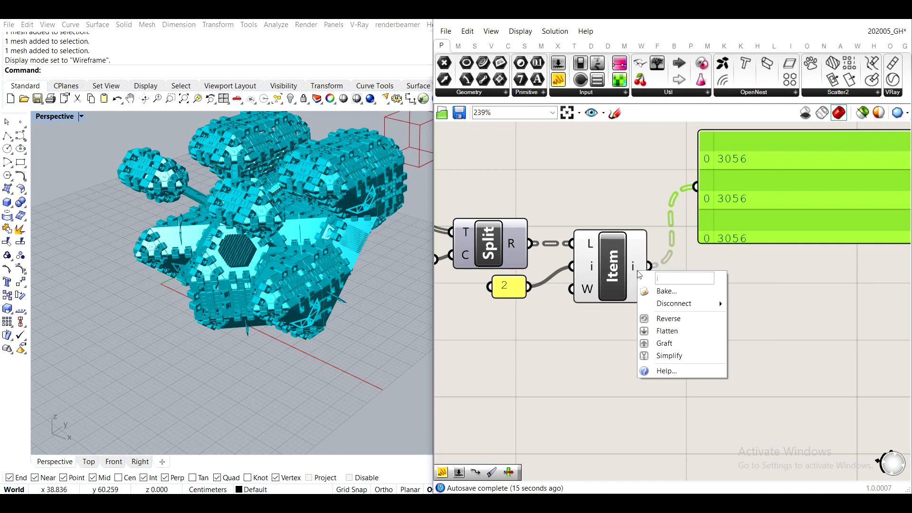
pyautogui.click(664, 344)
pyautogui.scroll(-3, 673, 273)
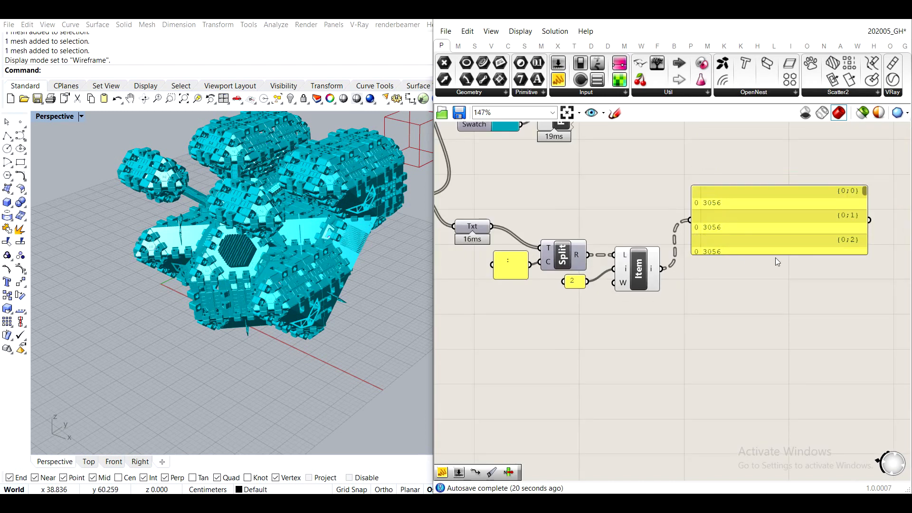
pyautogui.scroll(-2, 699, 280)
pyautogui.moveTo(621, 291); pyautogui.dragTo(694, 257, button='right')
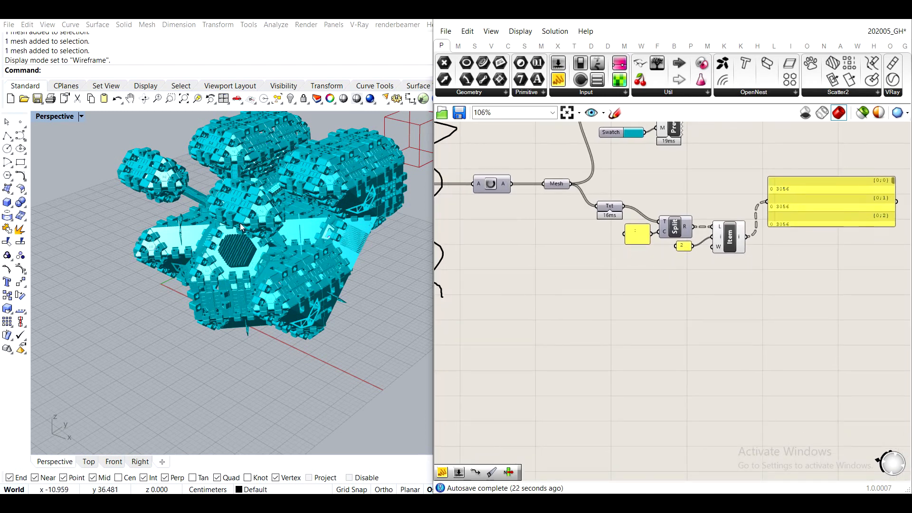
# - Add an empty Geometry parameter to the canvas below the Mesh parameter and the Txt component
pyautogui.scroll(-8, 275, 237)
pyautogui.moveTo(273, 238); pyautogui.dragTo(181, 210, button='right')
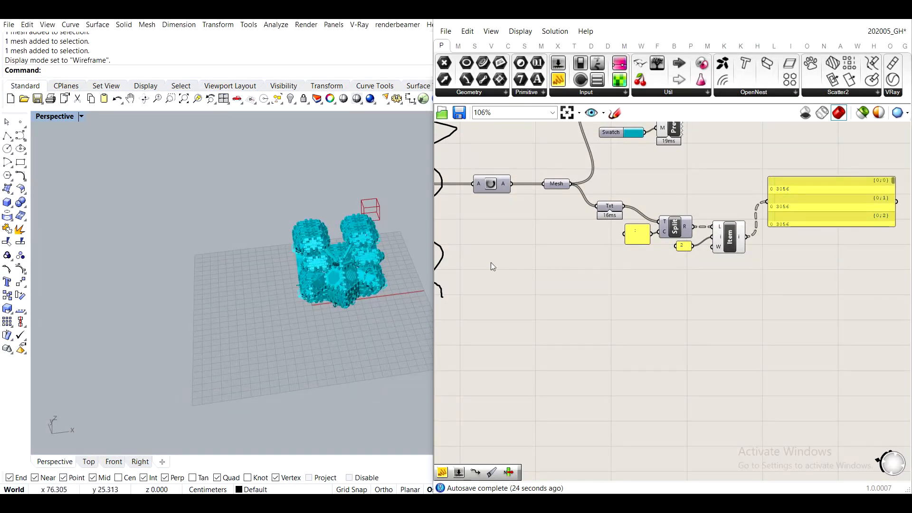
pyautogui.doubleClick(552, 295)
pyautogui.write('mesh')
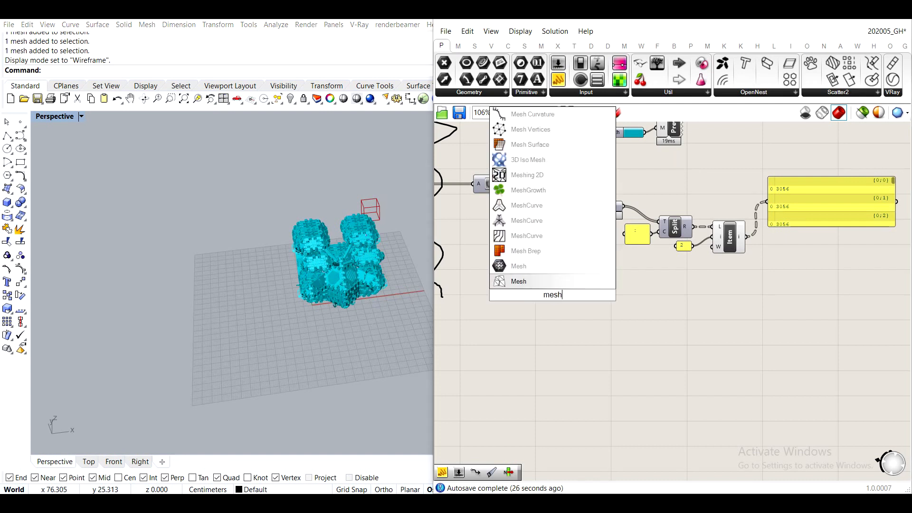
pyautogui.press('Up')
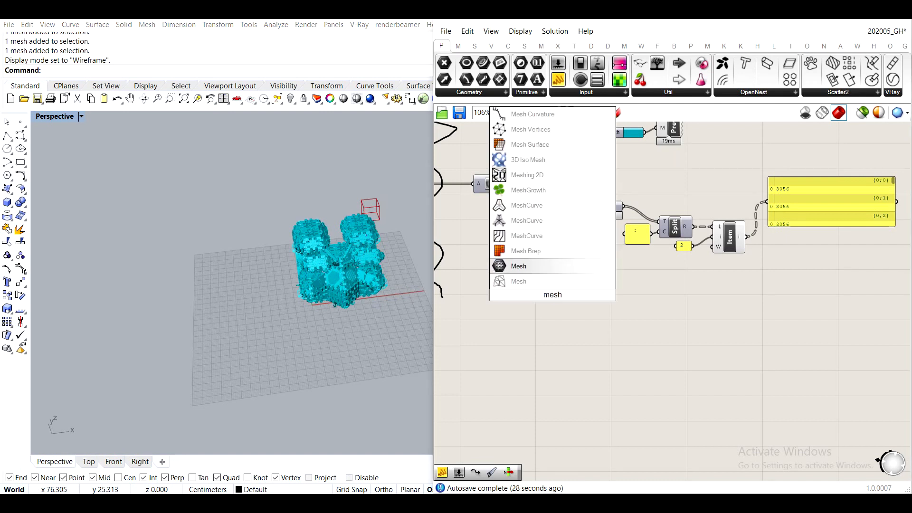
pyautogui.press('BackSpace')
pyautogui.press('BackSpace')
pyautogui.press('BackSpace')
pyautogui.press('BackSpace')
pyautogui.write('geo')
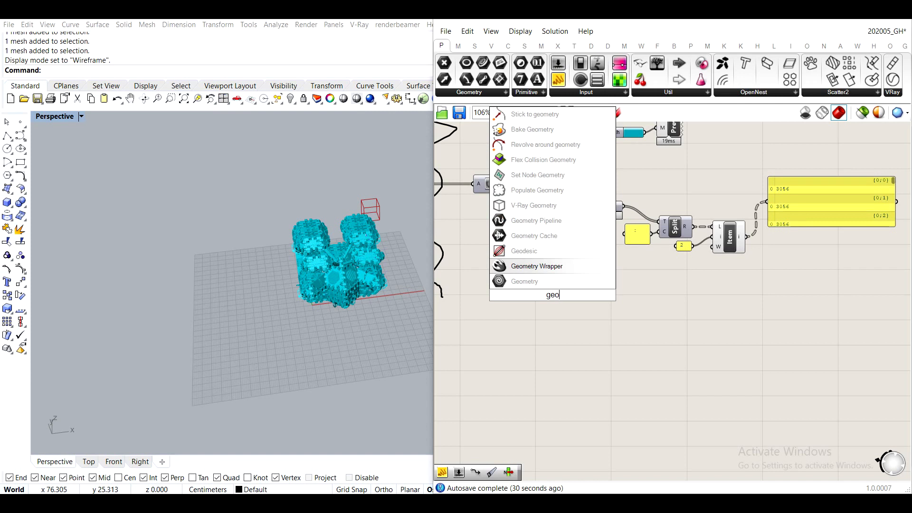
pyautogui.press('Down')
pyautogui.press('Return')
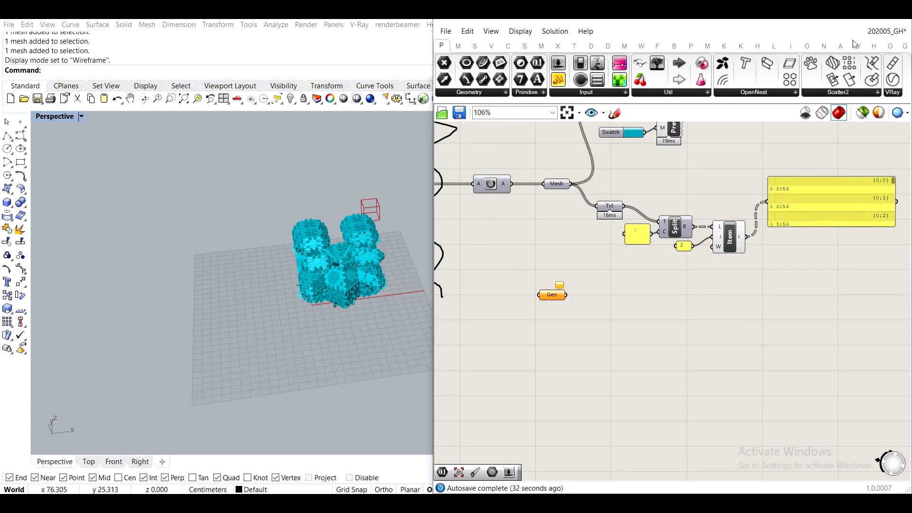
# - Switch to Rhino and turn on the Library layer and its Library_v0_mesh sublayer
pyautogui.moveTo(540, 230); pyautogui.dragTo(632, 236, button='right')
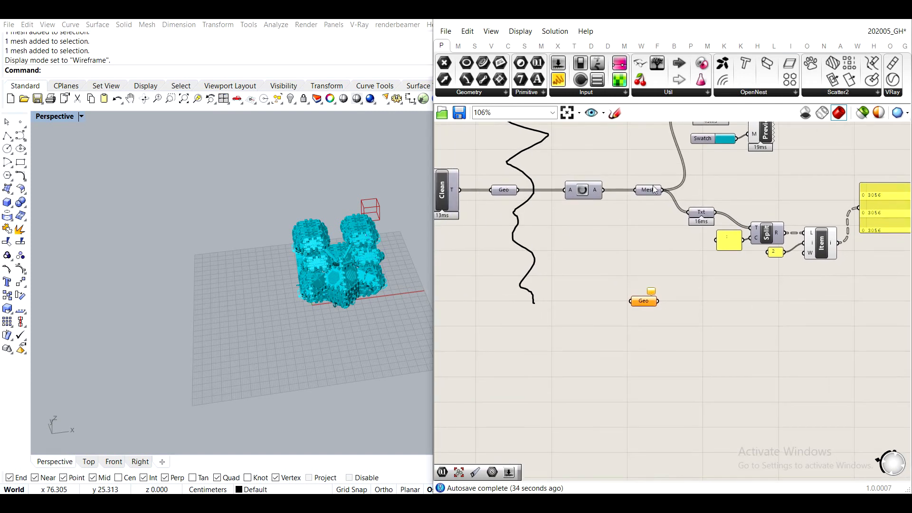
pyautogui.click(841, 23)
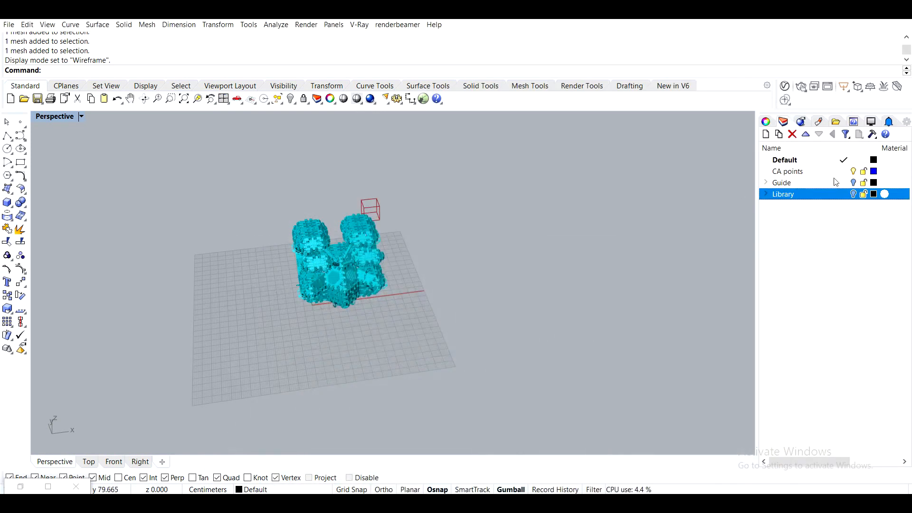
pyautogui.keyDown('shift'); pyautogui.moveTo(401, 250); pyautogui.dragTo(580, 227, button='right'); pyautogui.keyUp('shift')
pyautogui.moveTo(517, 227); pyautogui.dragTo(490, 267, button='right')
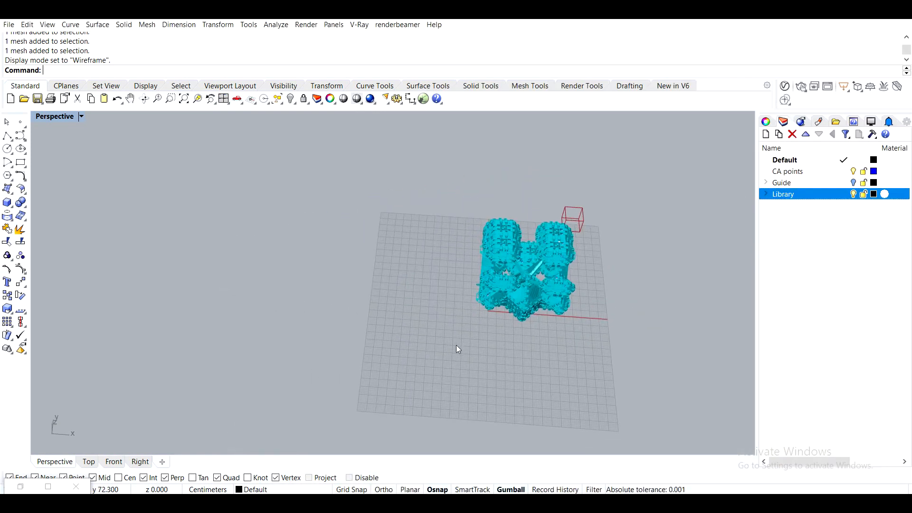
pyautogui.click(765, 194)
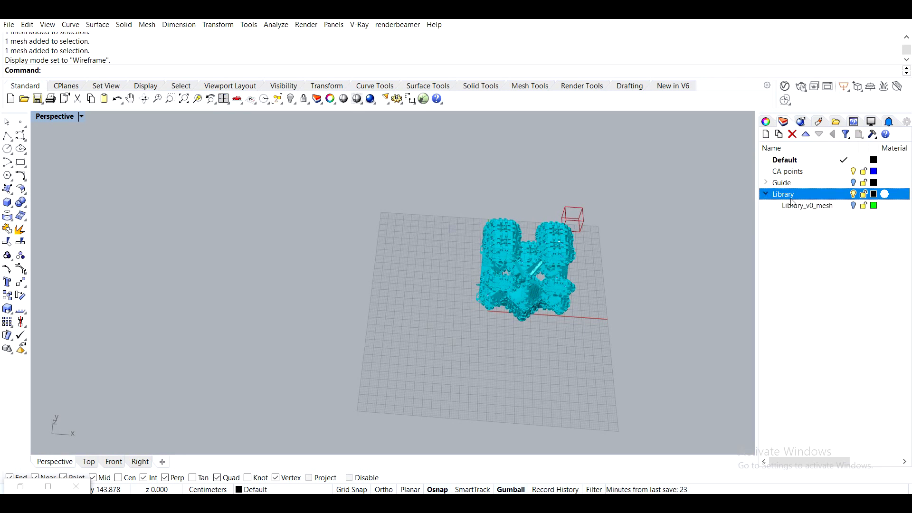
pyautogui.click(854, 205)
pyautogui.moveTo(327, 251); pyautogui.dragTo(358, 253, button='right')
pyautogui.scroll(8, 291, 265)
pyautogui.moveTo(291, 266); pyautogui.dragTo(351, 249, button='right')
# - Start setting multiple geometries for the new Geo parameter, and turn on and lock the Guide layer in Rhino
pyautogui.click(20, 487)
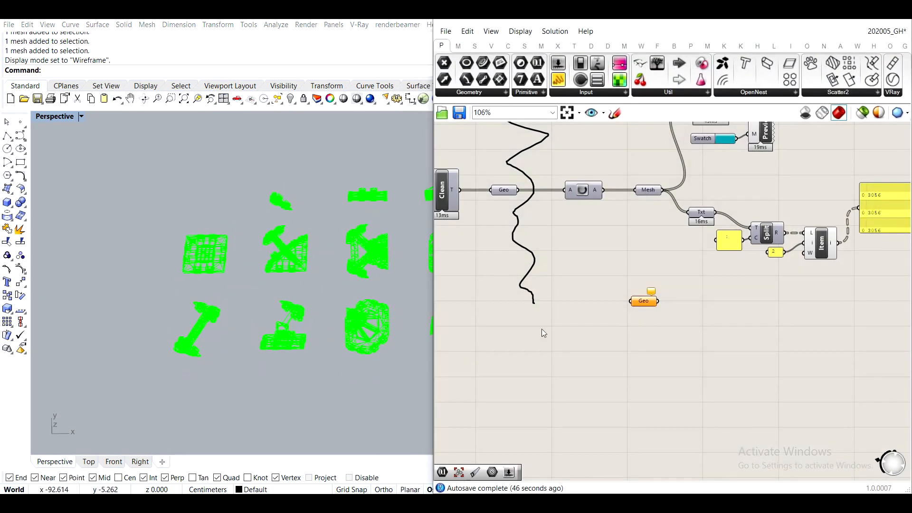
pyautogui.scroll(3, 653, 299)
pyautogui.rightClick(624, 302)
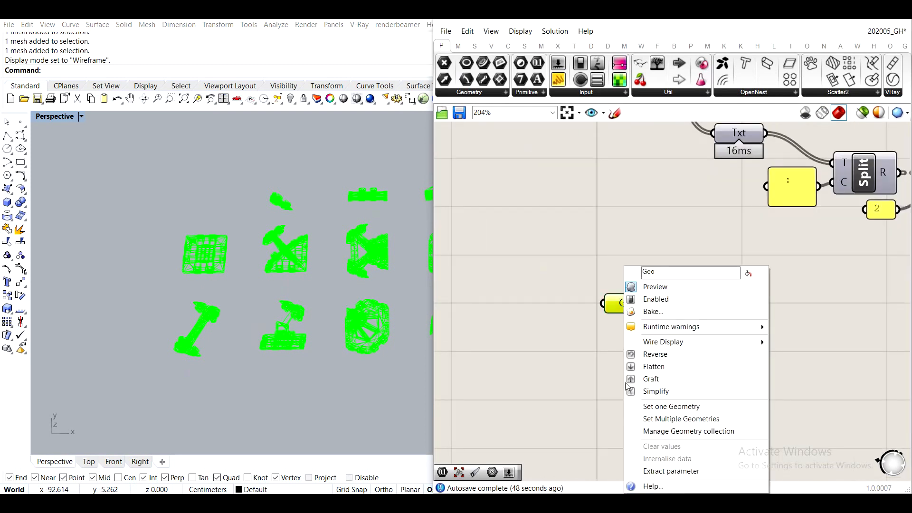
pyautogui.click(688, 422)
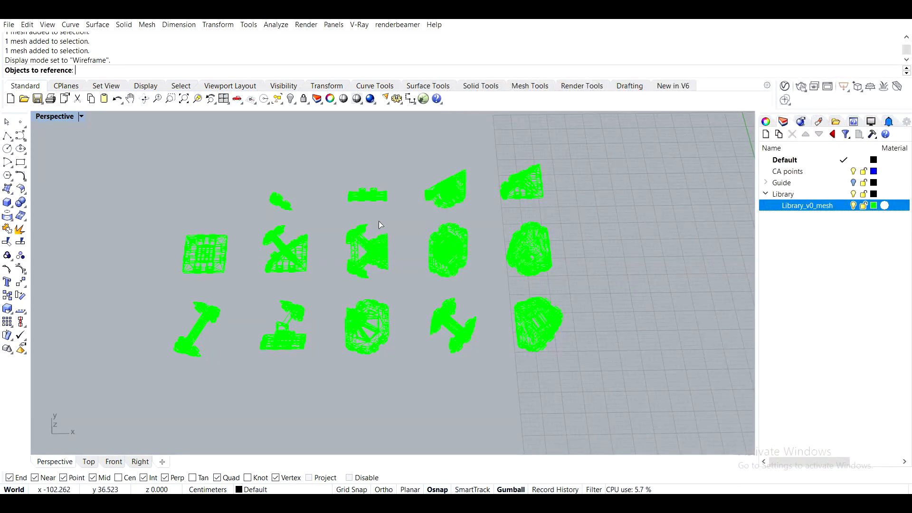
pyautogui.click(853, 183)
pyautogui.moveTo(429, 194)
pyautogui.mouseDown(button='right')
pyautogui.moveTo(435, 201)
pyautogui.moveTo(436, 190)
pyautogui.mouseUp(button='right')
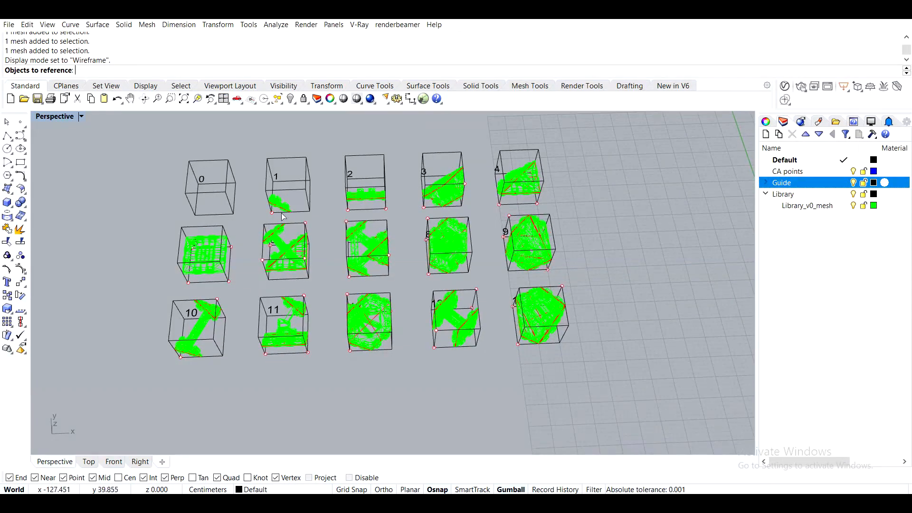
pyautogui.click(854, 183)
pyautogui.click(854, 183)
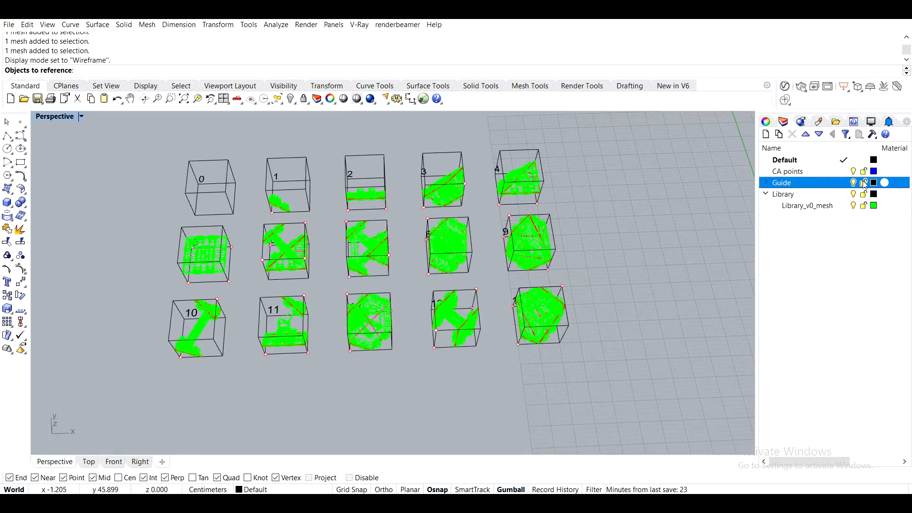
pyautogui.scroll(5, 304, 199)
pyautogui.scroll(-2, 272, 194)
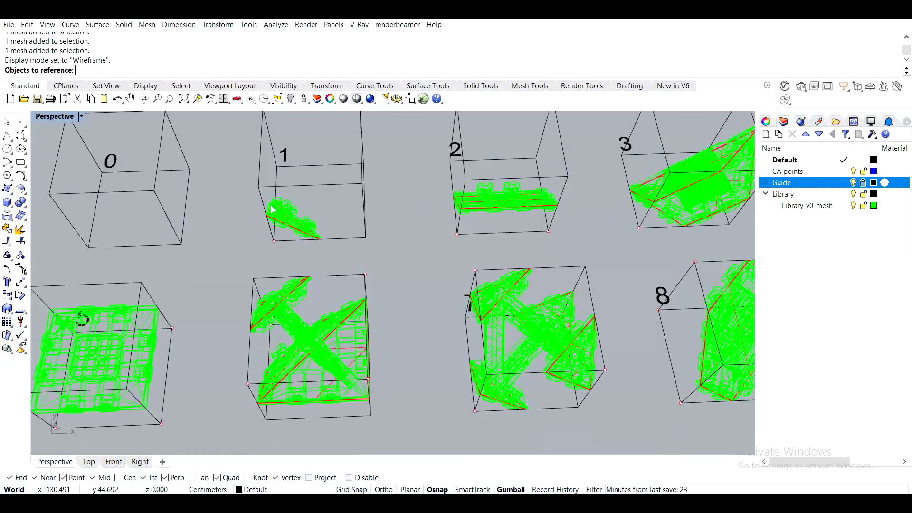
pyautogui.scroll(-3, 278, 209)
# - Reference the 14 library meshes in the Geo parameter, picking them in numbered order from 1 to 14
pyautogui.click(279, 209)
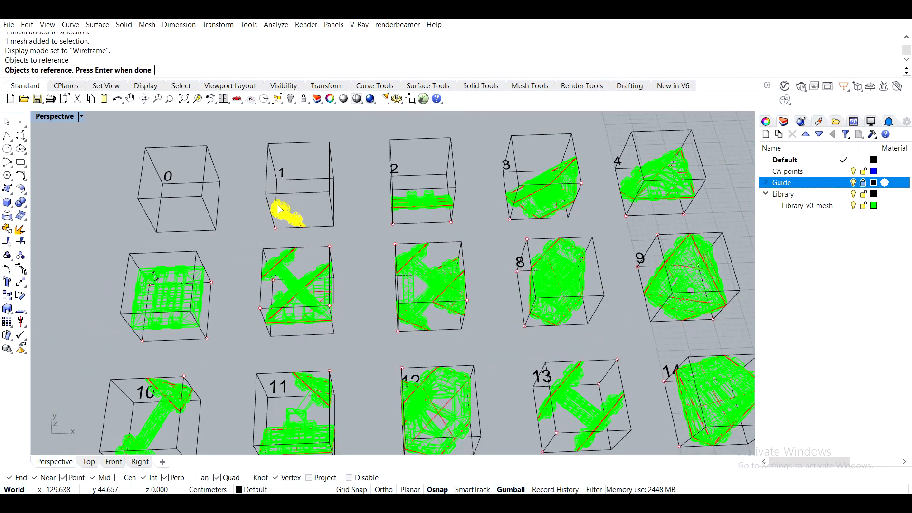
pyautogui.click(425, 195)
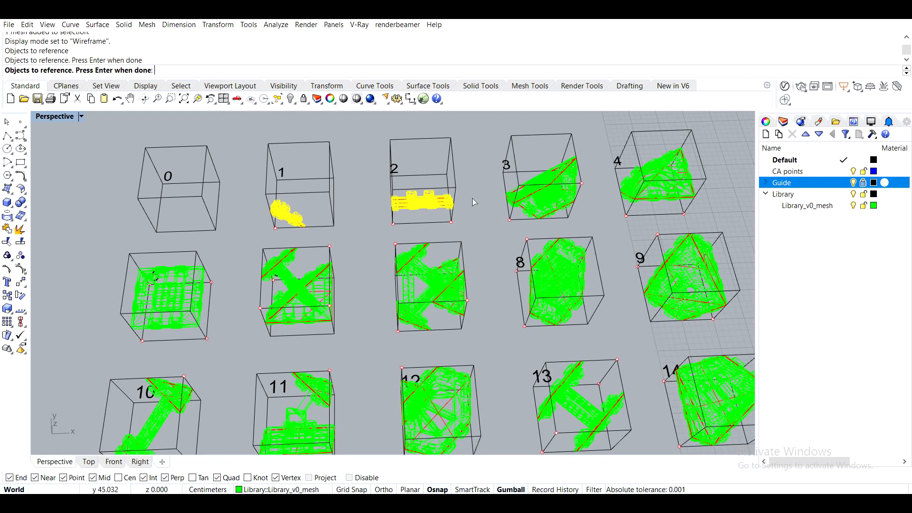
pyautogui.click(548, 178)
pyautogui.click(660, 177)
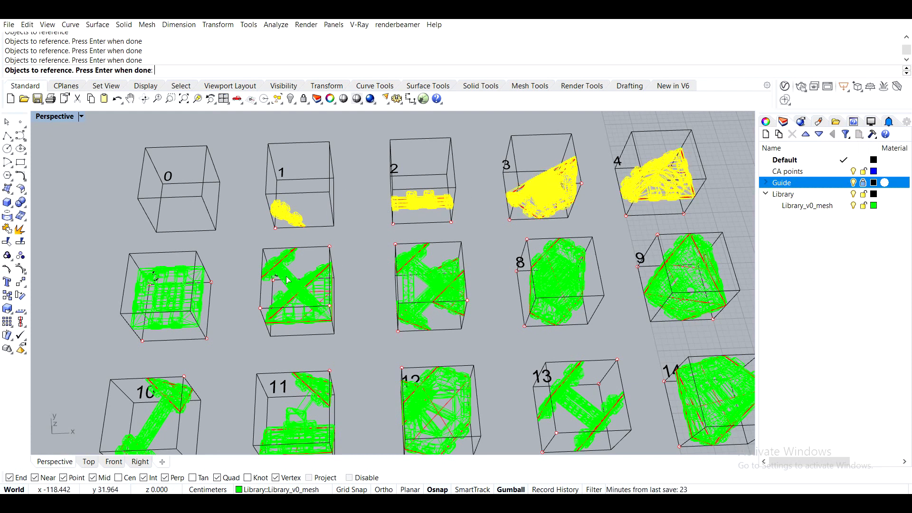
pyautogui.click(168, 285)
pyautogui.click(300, 280)
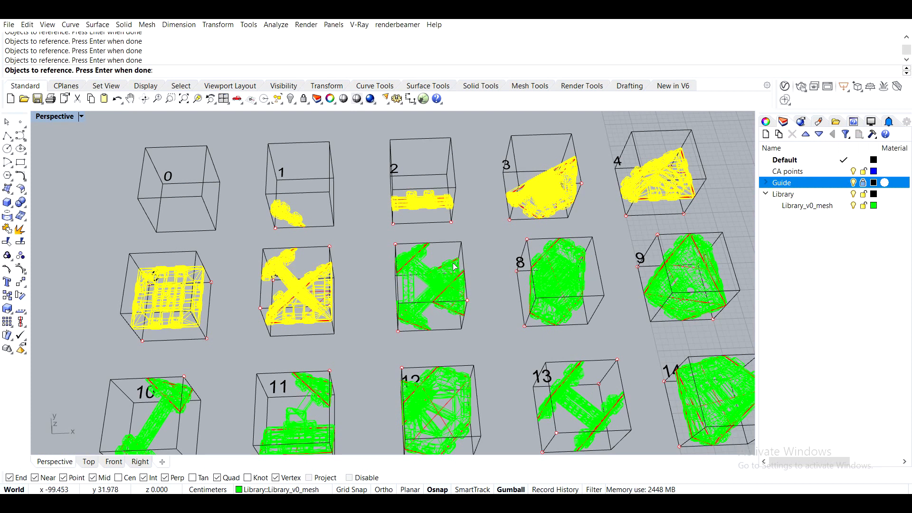
pyautogui.click(409, 281)
pyautogui.click(581, 263)
pyautogui.click(697, 274)
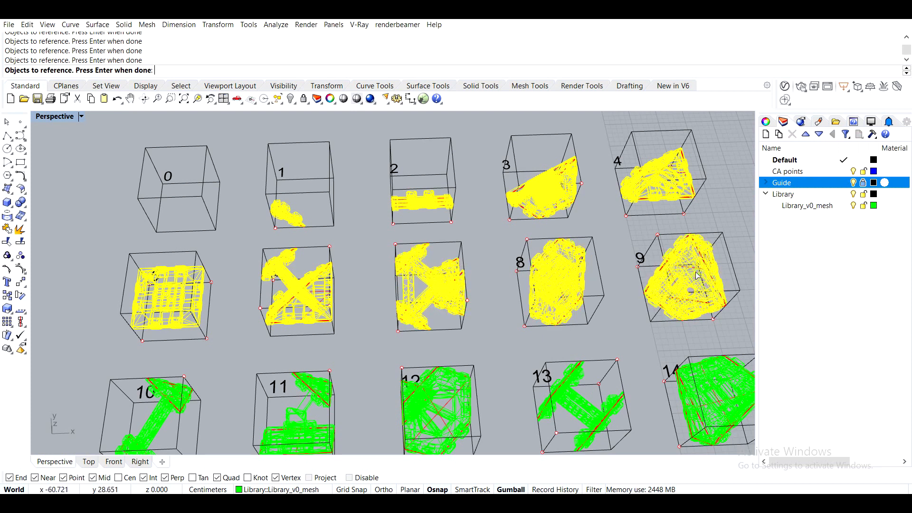
pyautogui.click(162, 423)
pyautogui.click(311, 418)
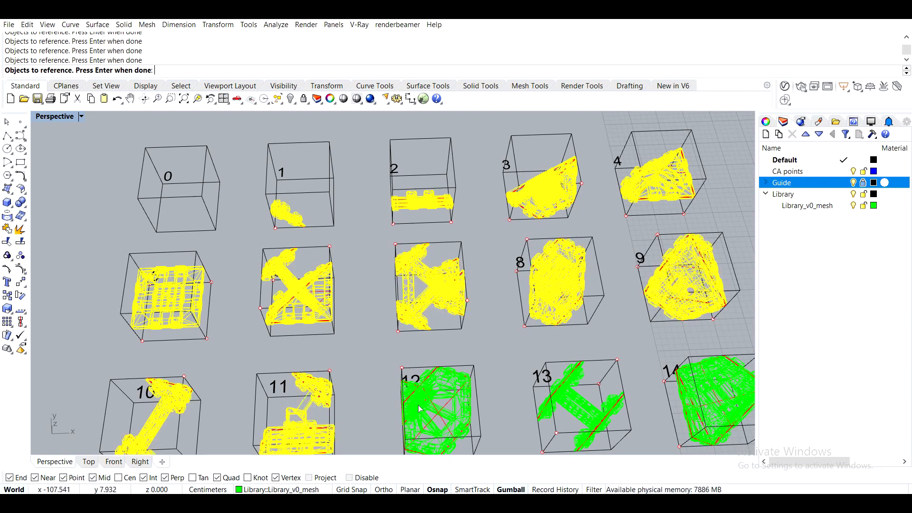
pyautogui.click(422, 406)
pyautogui.click(595, 410)
pyautogui.click(716, 394)
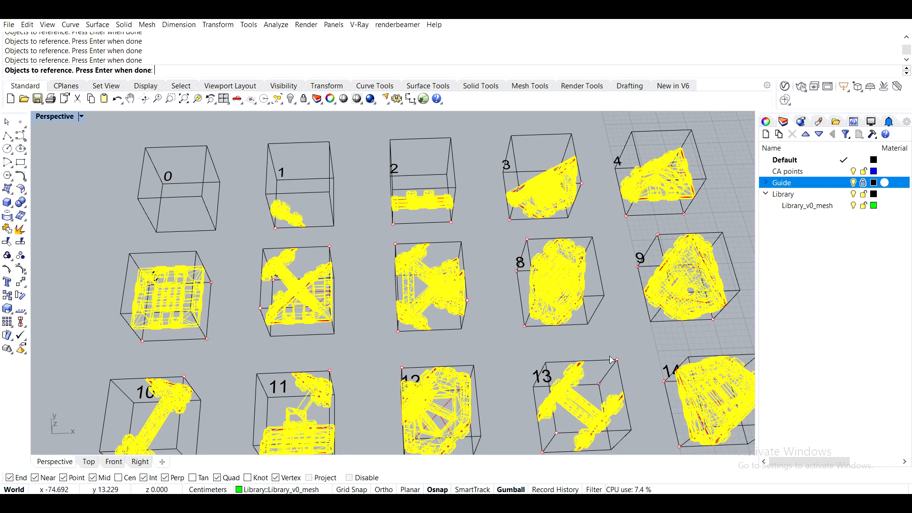
pyautogui.scroll(-5, 591, 328)
pyautogui.press('Return')
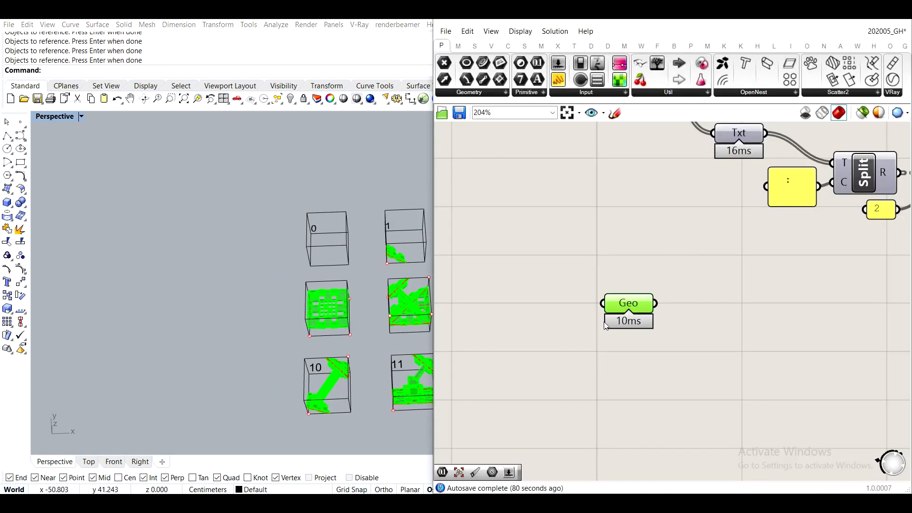
pyautogui.moveTo(627, 305)
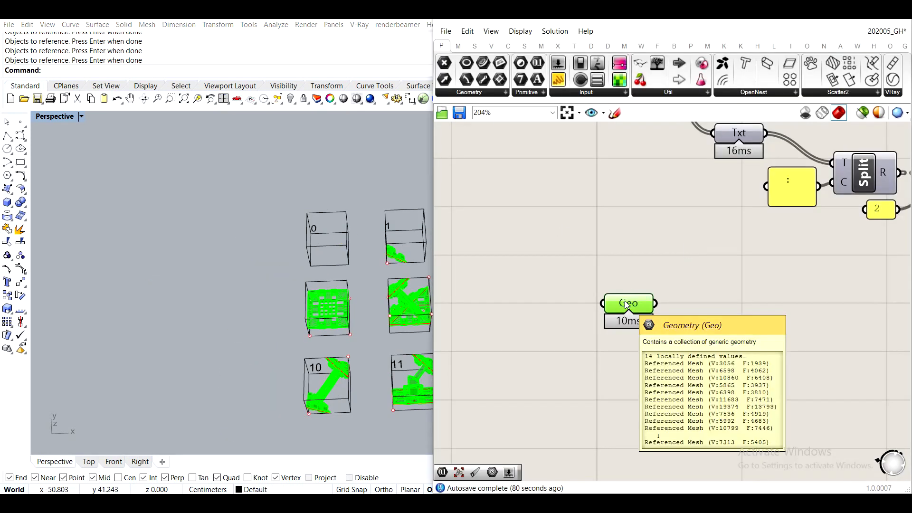
# - Add a Mesh parameter near the new Geo parameter and wire Geo's output into it
pyautogui.keyDown('shift'); pyautogui.moveTo(337, 286); pyautogui.dragTo(193, 262, button='right'); pyautogui.keyUp('shift')
pyautogui.doubleClick(756, 367)
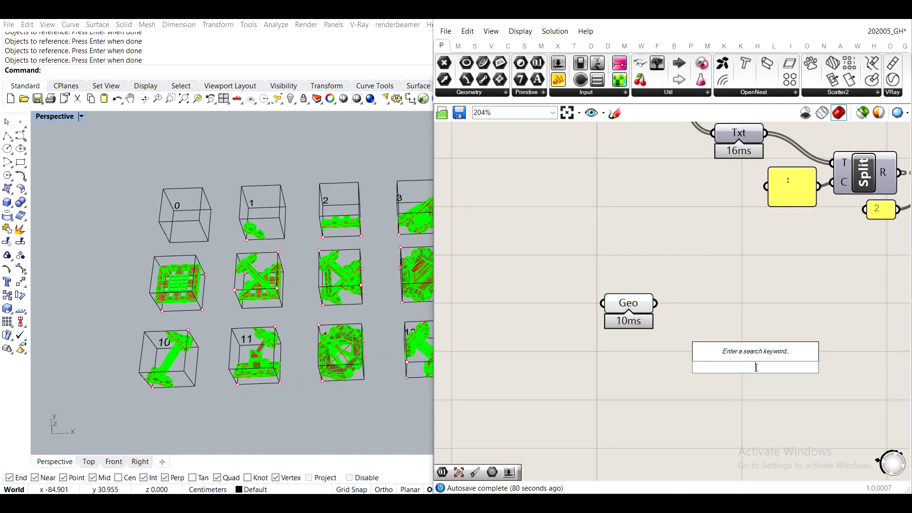
pyautogui.write('mesh')
pyautogui.press('Return')
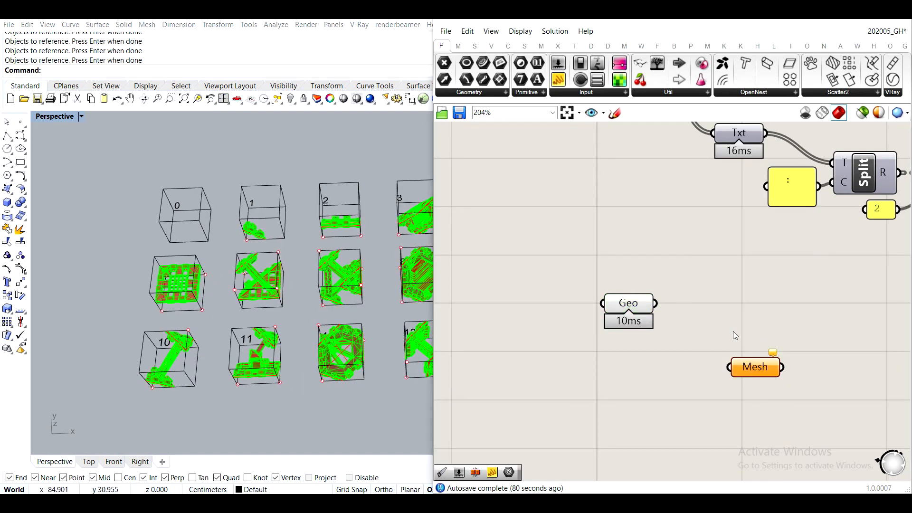
pyautogui.moveTo(656, 303); pyautogui.dragTo(737, 308)
# - Turn off the preview of the Geo parameter holding the library meshes
pyautogui.moveTo(657, 357); pyautogui.dragTo(578, 280)
pyautogui.middleClick(615, 284)
pyautogui.click(653, 247)
pyautogui.click(689, 268)
# - Line up the Mesh parameter with Geo and place the connected pair well below the Text Split and List Item chain
pyautogui.moveTo(727, 291); pyautogui.dragTo(625, 262, button='right')
pyautogui.moveTo(695, 314); pyautogui.dragTo(494, 247)
pyautogui.moveTo(645, 280); pyautogui.dragTo(666, 378)
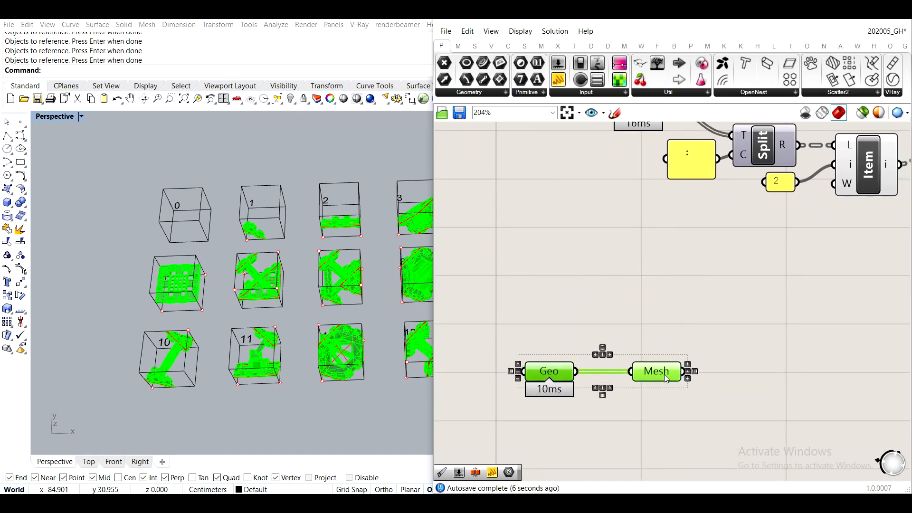
pyautogui.click(737, 376)
pyautogui.moveTo(737, 375); pyautogui.dragTo(705, 328, button='right')
pyautogui.scroll(-1, 706, 328)
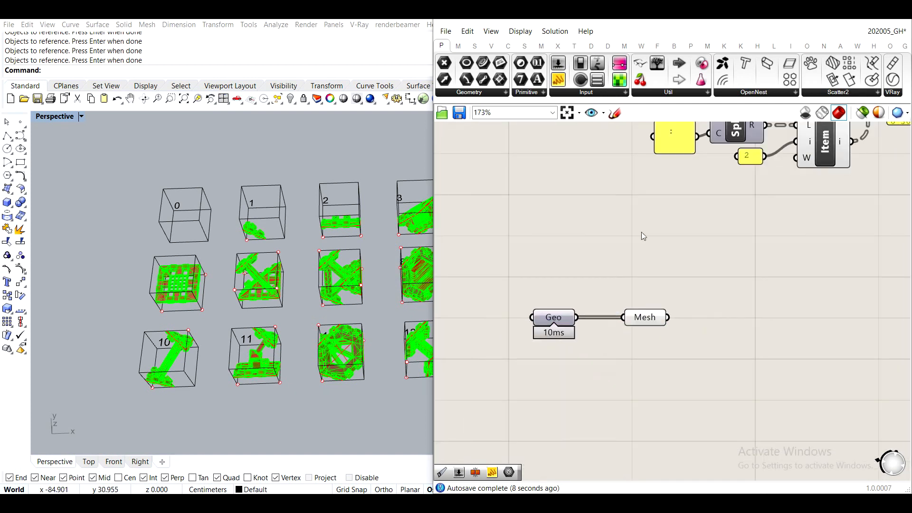
pyautogui.moveTo(706, 391); pyautogui.dragTo(554, 310)
pyautogui.moveTo(547, 316); pyautogui.dragTo(535, 299)
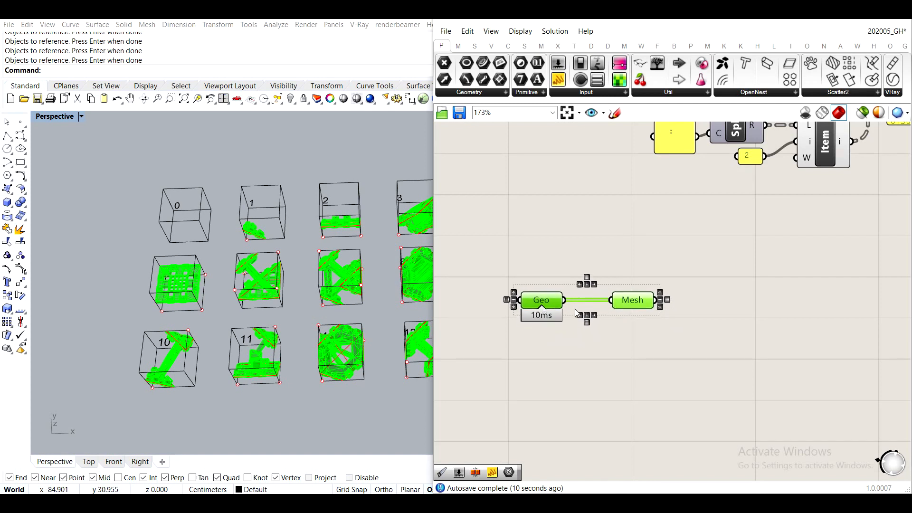
# - Add a Deconstruct Mesh component, wire the library Mesh parameter into it and line it up beside that parameter
pyautogui.click(696, 351)
pyautogui.moveTo(784, 335); pyautogui.dragTo(691, 333, button='right')
pyautogui.doubleClick(691, 333)
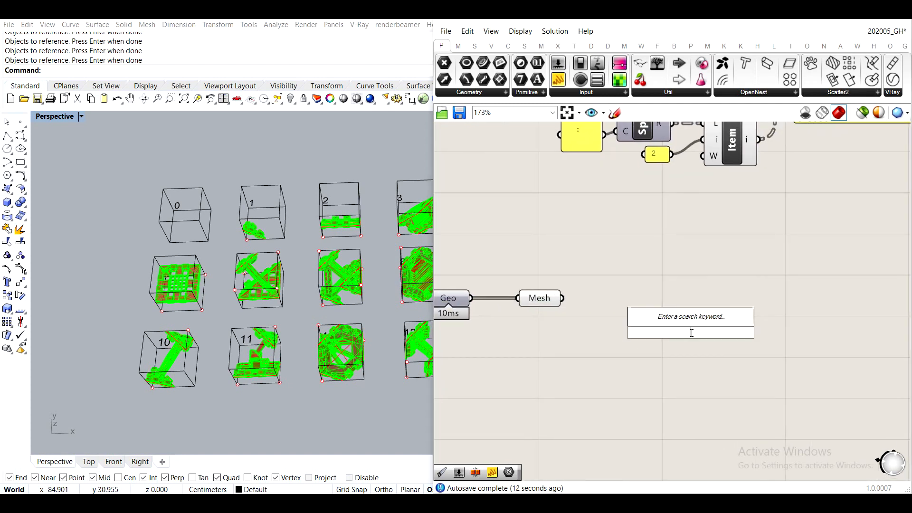
pyautogui.write('deco')
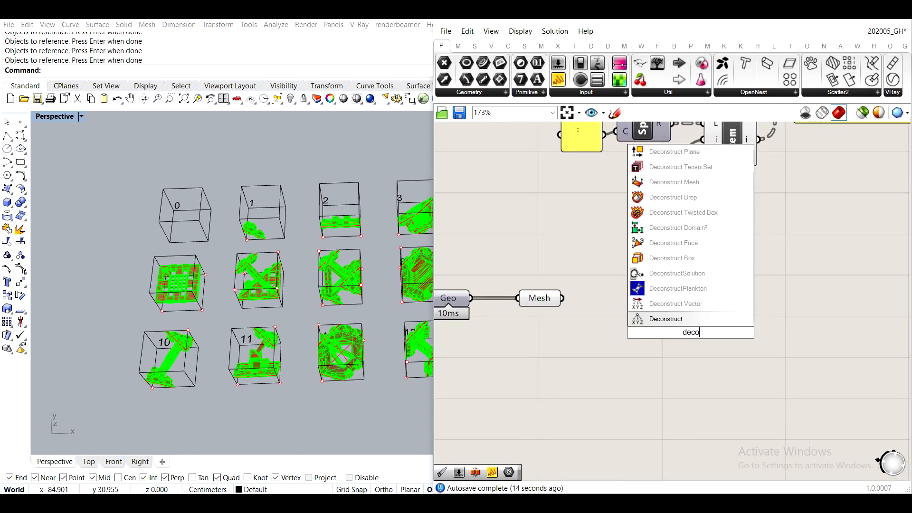
pyautogui.click(674, 182)
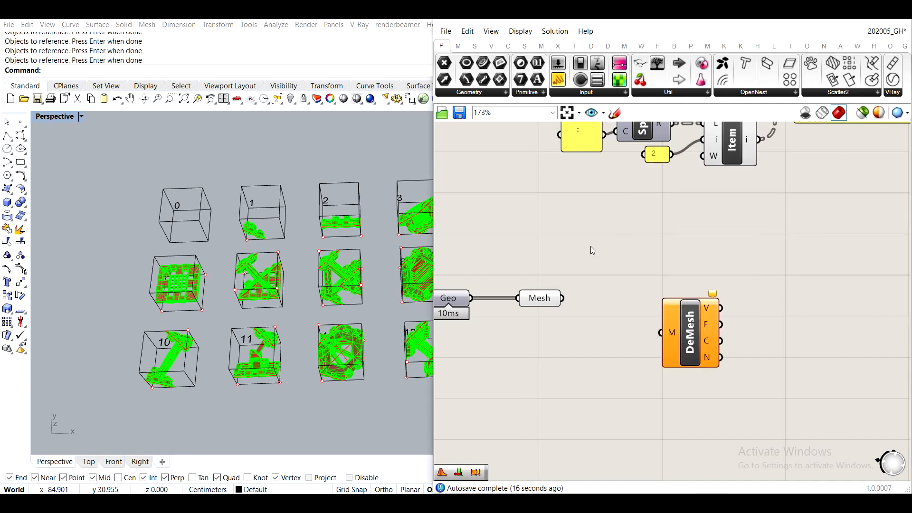
pyautogui.moveTo(563, 300); pyautogui.dragTo(609, 306)
pyautogui.scroll(-1, 607, 303)
pyautogui.moveTo(615, 256); pyautogui.dragTo(639, 348, button='right')
pyautogui.scroll(1, 596, 276)
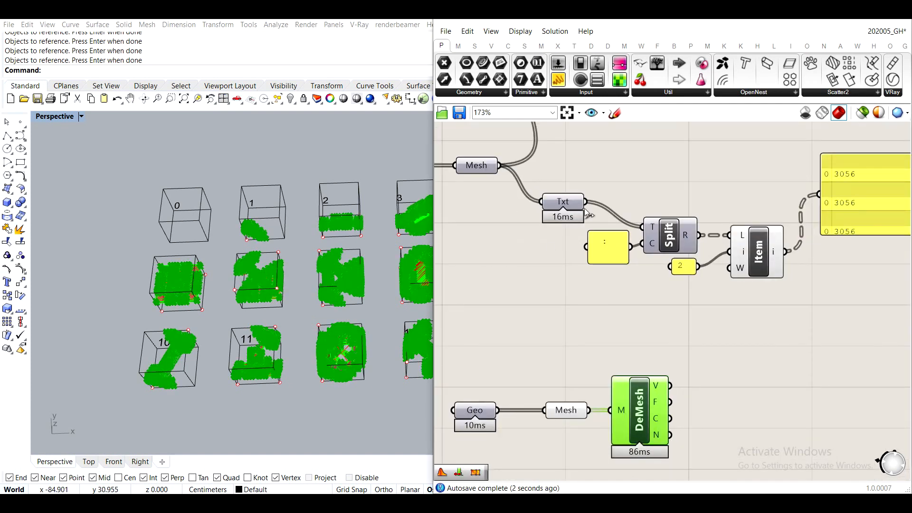
# - Compare the aggregated meshes' text-splitting chain with the library Deconstruct Mesh setup and inspect the contents of the aggregated Mesh parameter
pyautogui.scroll(2, 585, 205)
pyautogui.click(549, 205)
pyautogui.scroll(-2, 769, 254)
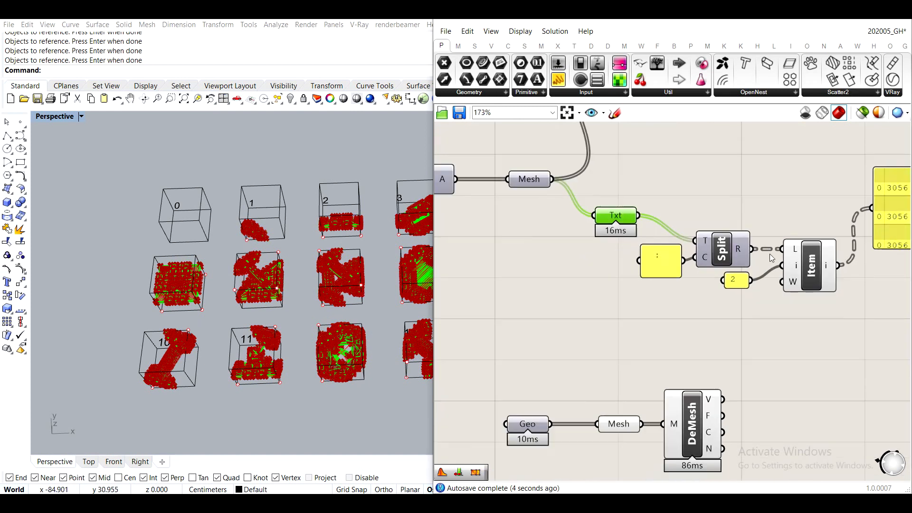
pyautogui.moveTo(742, 203); pyautogui.dragTo(618, 192, button='right')
pyautogui.scroll(-3, 685, 285)
pyautogui.moveTo(600, 370); pyautogui.dragTo(678, 276, button='right')
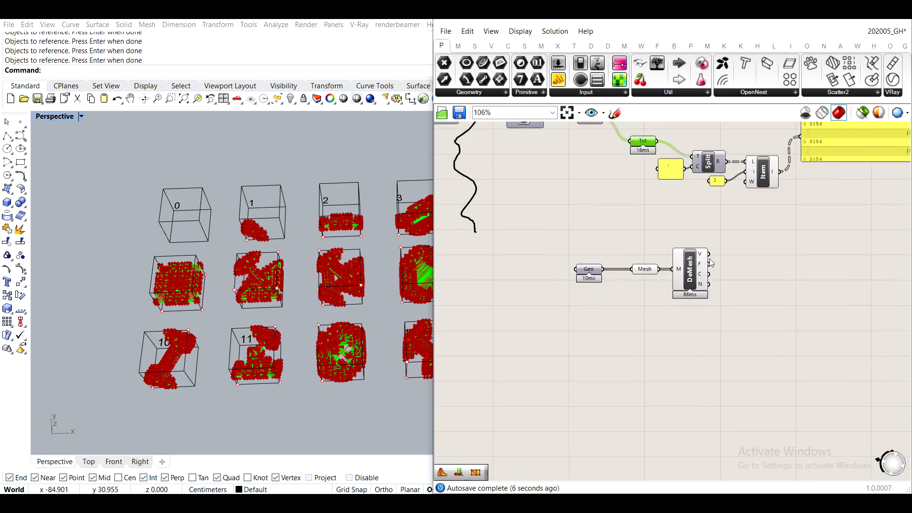
pyautogui.scroll(3, 677, 277)
pyautogui.moveTo(713, 229); pyautogui.dragTo(678, 352, button='right')
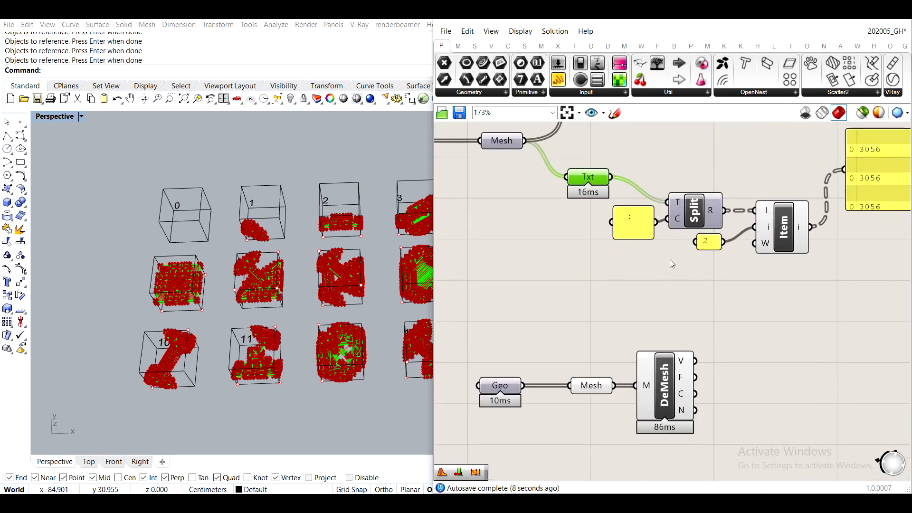
pyautogui.moveTo(637, 425); pyautogui.dragTo(636, 294, button='right')
pyautogui.scroll(4, 636, 295)
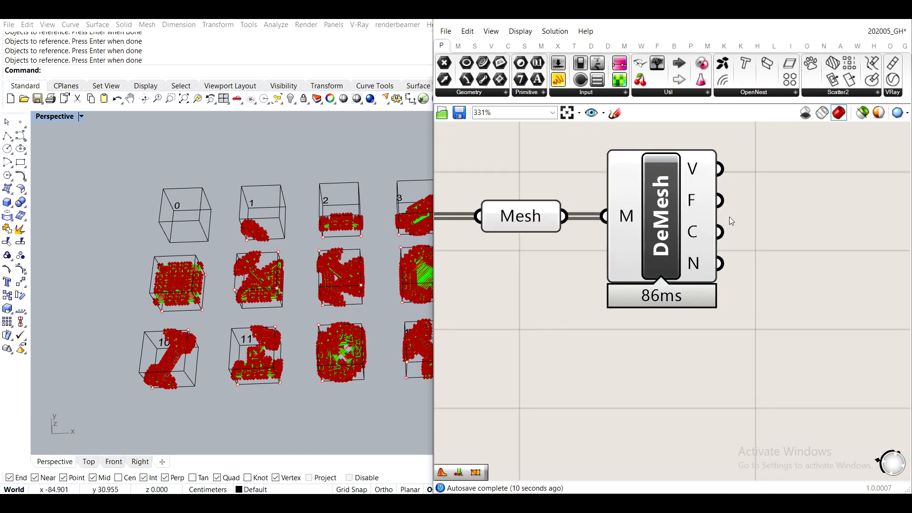
pyautogui.scroll(-4, 715, 225)
pyautogui.moveTo(724, 221); pyautogui.dragTo(675, 339, button='right')
pyautogui.moveTo(580, 178); pyautogui.dragTo(598, 244, button='right')
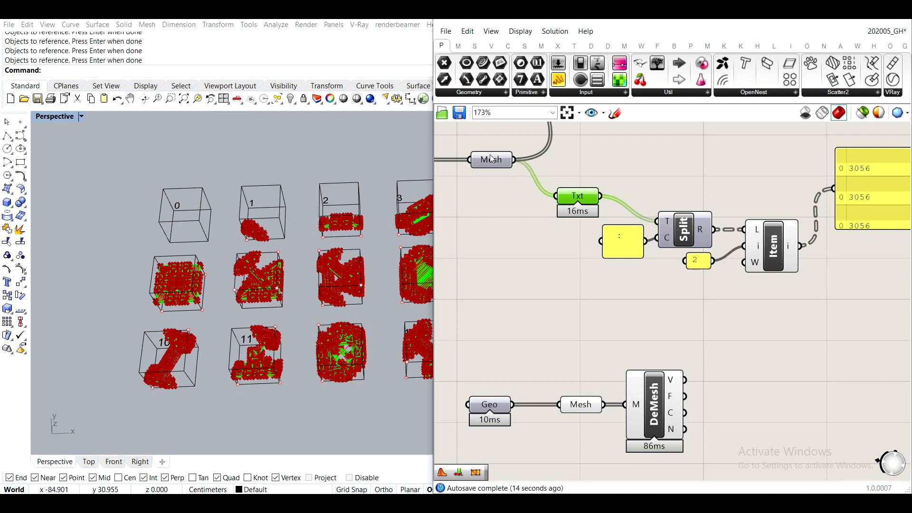
pyautogui.moveTo(501, 161)
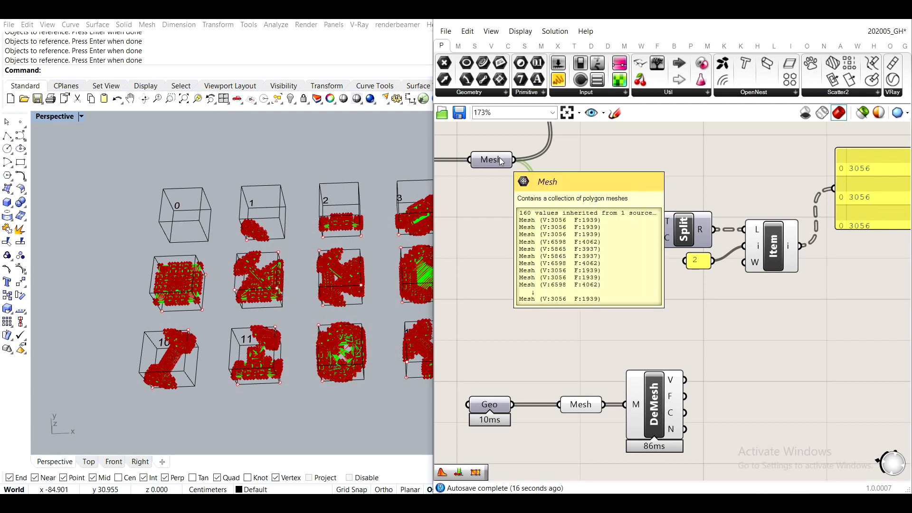
# - Try a copy of Deconstruct Mesh on the aggregated Mesh parameter, check its processing time and delete the copy
pyautogui.click(640, 424)
pyautogui.keyDown('alt'); pyautogui.moveTo(641, 424); pyautogui.dragTo(600, 310); pyautogui.keyUp('alt')
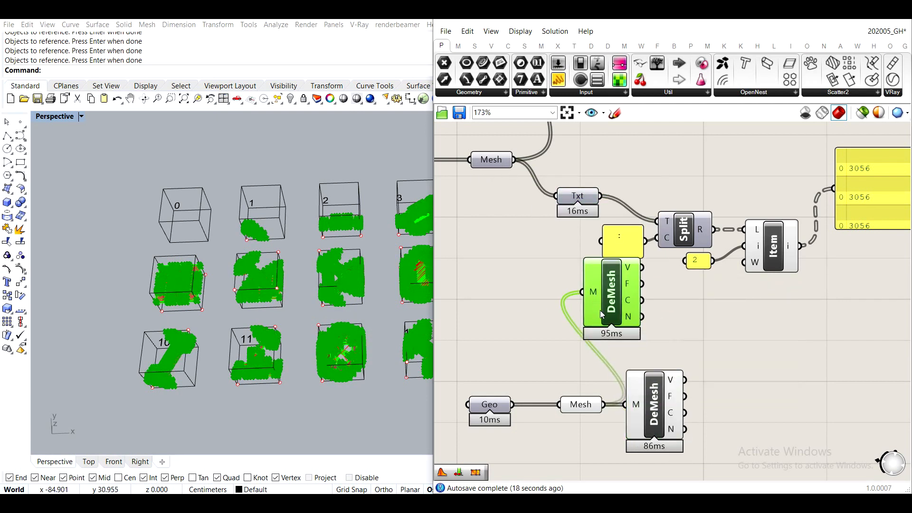
pyautogui.moveTo(515, 162); pyautogui.dragTo(582, 292)
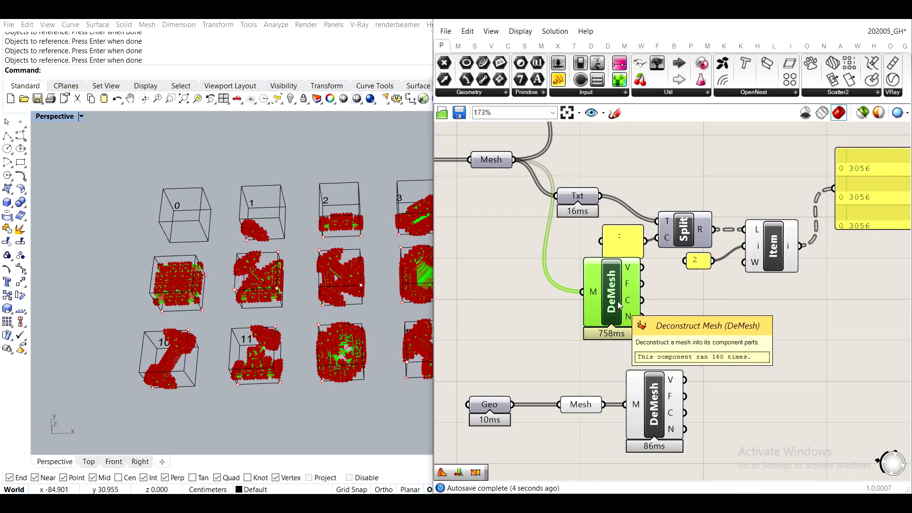
pyautogui.press('Delete')
# - Inspect the Vertices output of the library meshes' Deconstruct Mesh component for the vertex count per mesh
pyautogui.moveTo(750, 266); pyautogui.dragTo(674, 222, button='right')
pyautogui.scroll(-2, 672, 223)
pyautogui.scroll(1, 574, 203)
pyautogui.moveTo(601, 405); pyautogui.dragTo(620, 322, button='right')
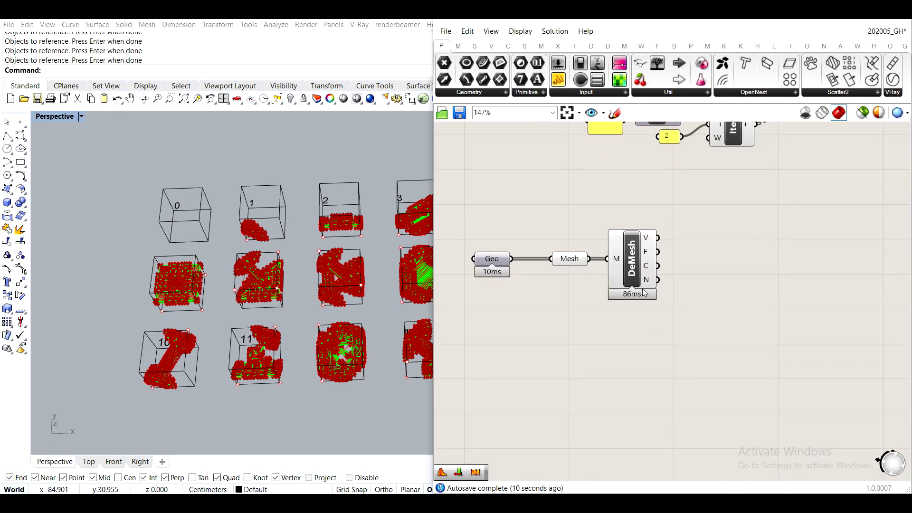
pyautogui.scroll(1, 632, 306)
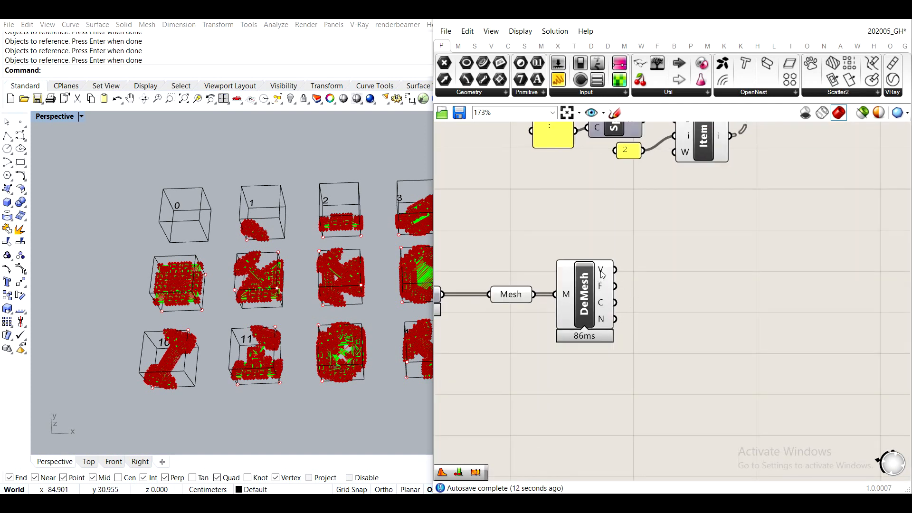
pyautogui.moveTo(601, 275)
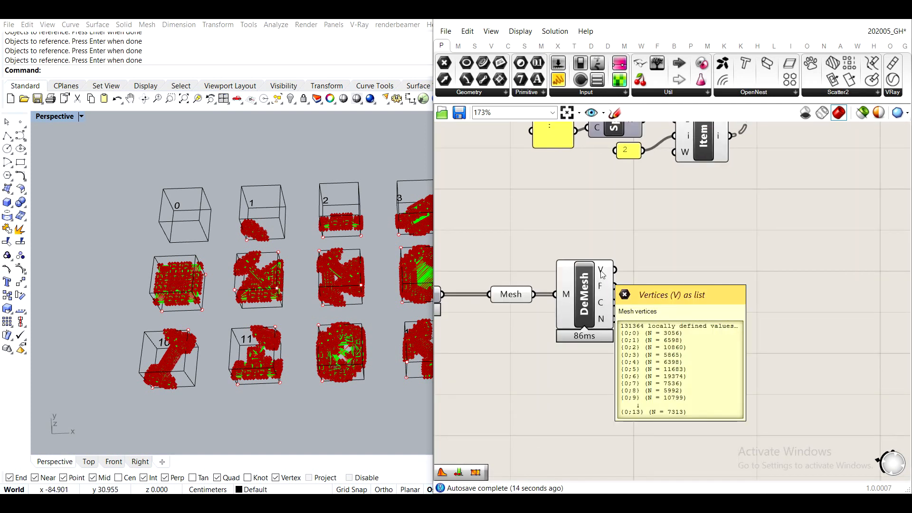
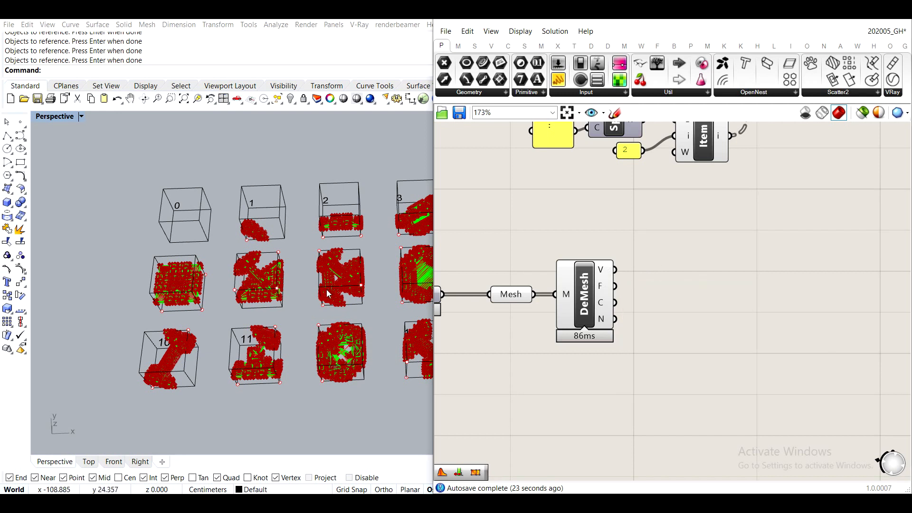
# - Add a List Length component and wire the Deconstruct Mesh Vertices output into its list input
pyautogui.scroll(-3, 332, 284)
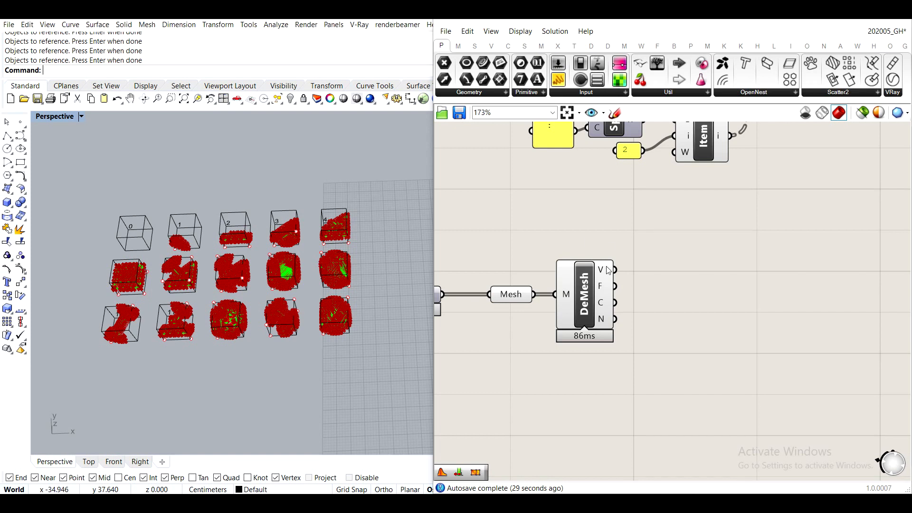
pyautogui.doubleClick(684, 263)
pyautogui.write('l')
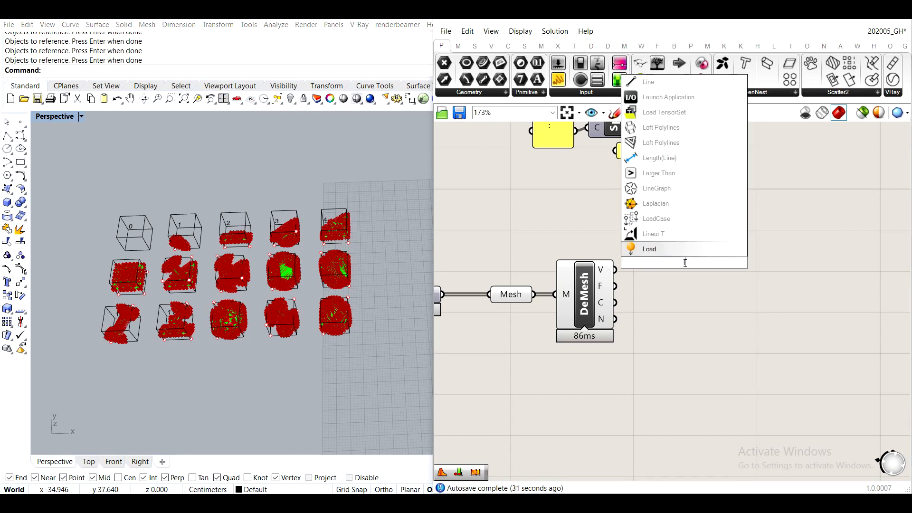
pyautogui.write('ist len')
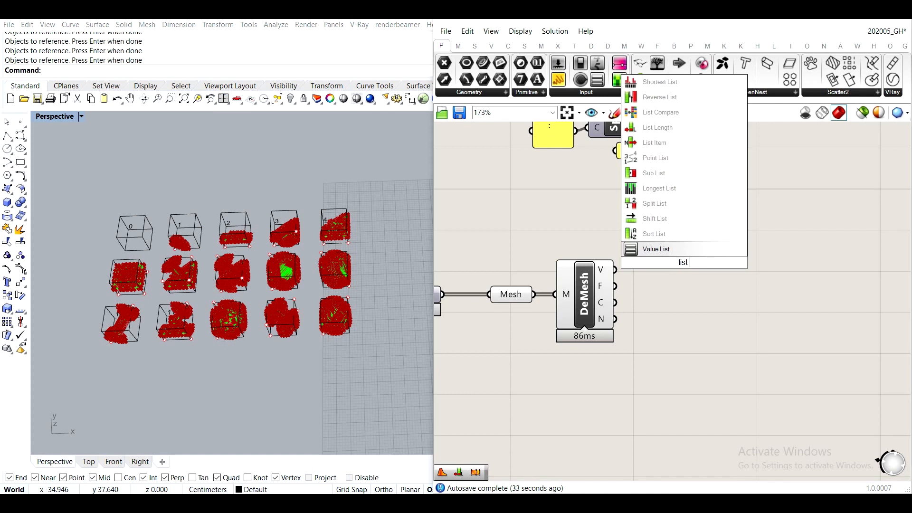
pyautogui.click(713, 250)
pyautogui.moveTo(615, 270); pyautogui.dragTo(660, 269)
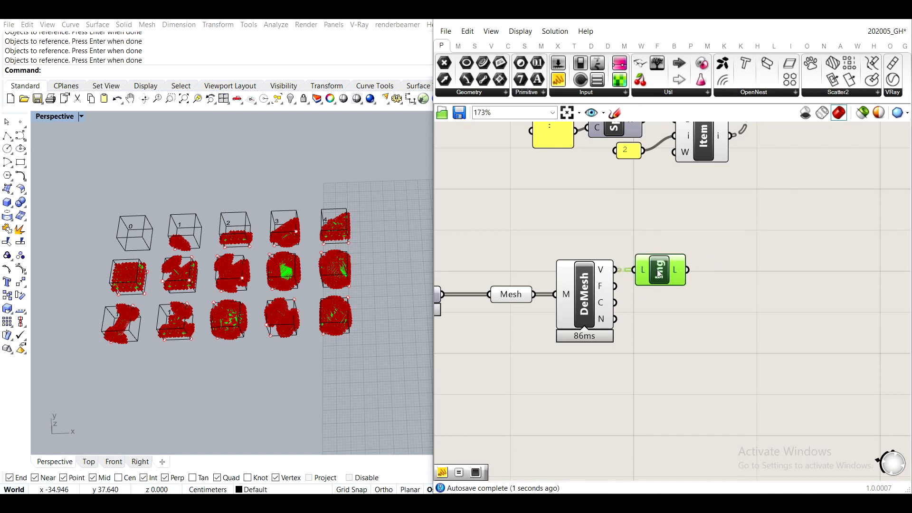
# - Turn off the preview of the Deconstruct Mesh component and of the library Mesh parameter feeding it
pyautogui.click(574, 306)
pyautogui.middleClick(572, 303)
pyautogui.click(610, 265)
pyautogui.moveTo(537, 383); pyautogui.dragTo(487, 271)
pyautogui.middleClick(480, 263)
pyautogui.click(519, 225)
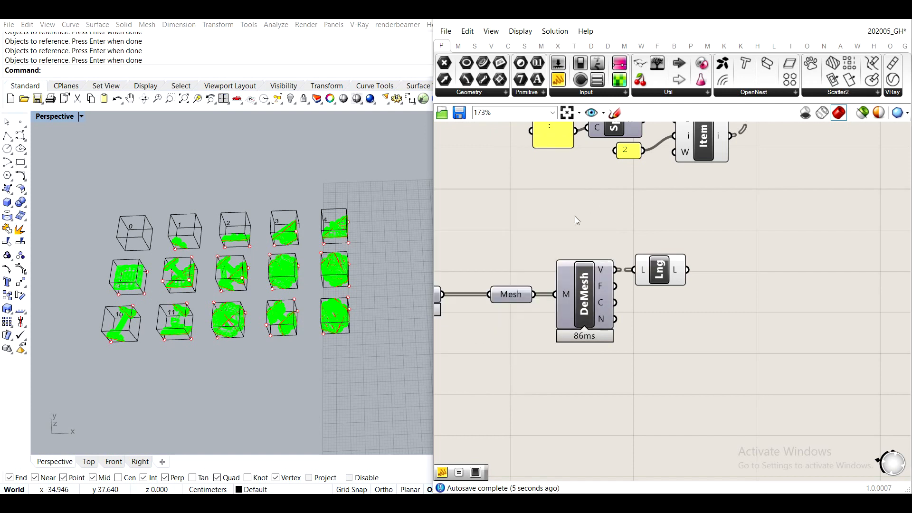
# - Add a panel and wire the List Length output into it
pyautogui.scroll(3, 654, 260)
pyautogui.moveTo(693, 276); pyautogui.dragTo(592, 272, button='right')
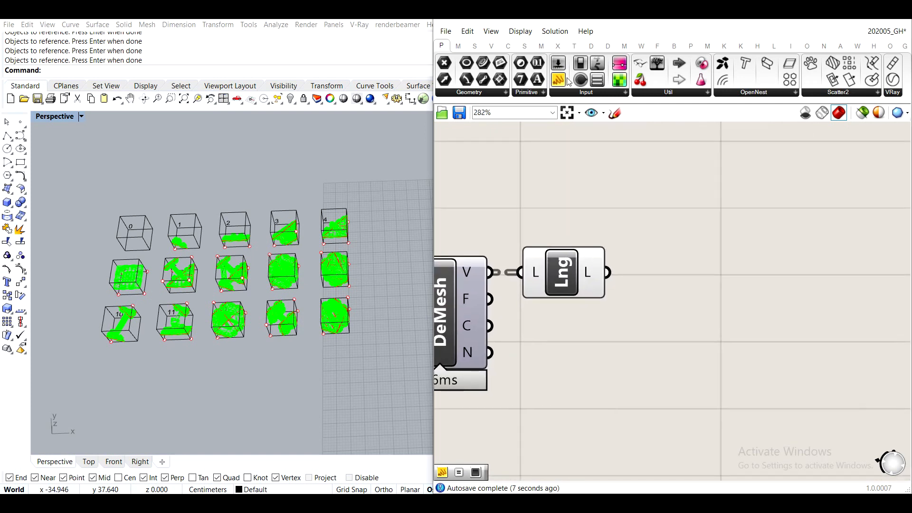
pyautogui.moveTo(558, 79); pyautogui.dragTo(693, 183)
pyautogui.moveTo(605, 267); pyautogui.dragTo(576, 175)
pyautogui.moveTo(658, 192); pyautogui.dragTo(777, 261)
pyautogui.scroll(-3, 778, 260)
pyautogui.moveTo(760, 252); pyautogui.dragTo(613, 300, button='right')
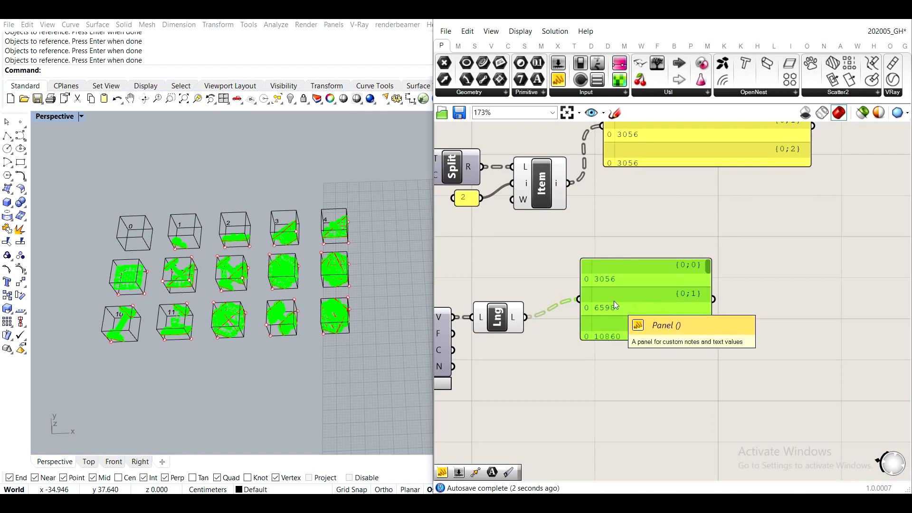
# - Enlarge the List Length panel and examine the vertex count of each library mesh
pyautogui.moveTo(620, 338); pyautogui.dragTo(608, 401)
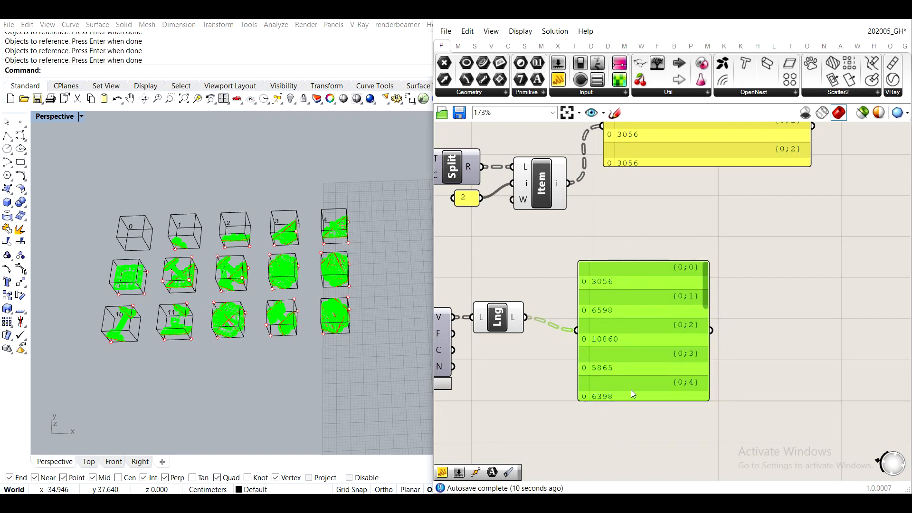
pyautogui.scroll(-3, 616, 238)
pyautogui.moveTo(632, 260); pyautogui.dragTo(634, 482)
pyautogui.scroll(3, 596, 184)
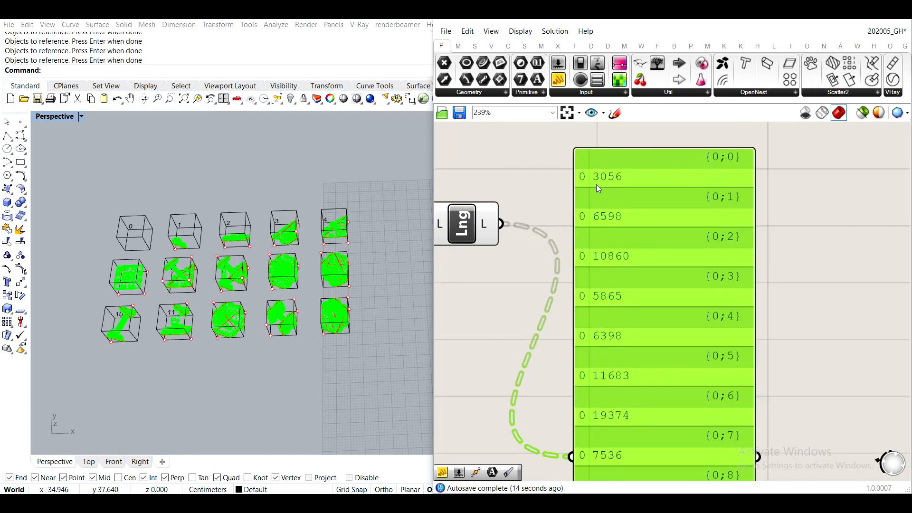
pyautogui.scroll(2, 605, 182)
pyautogui.scroll(-2, 608, 190)
pyautogui.scroll(1, 594, 217)
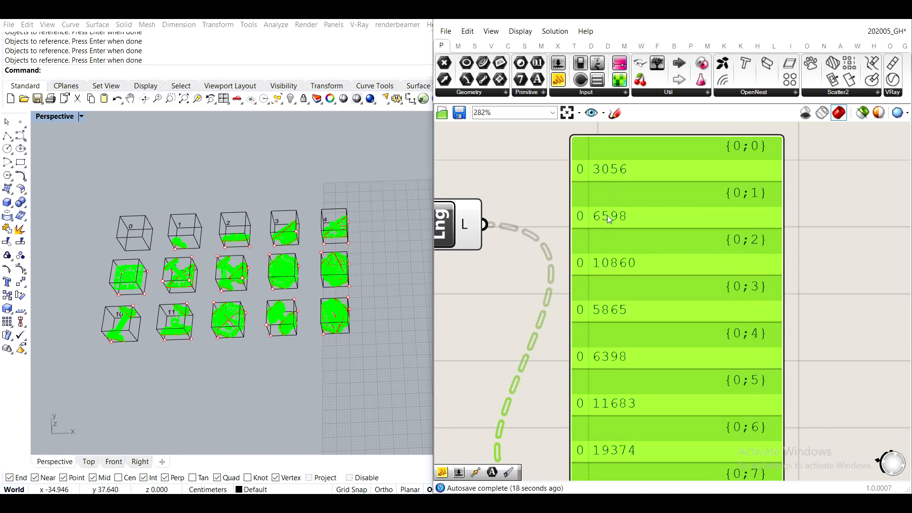
pyautogui.scroll(-5, 606, 215)
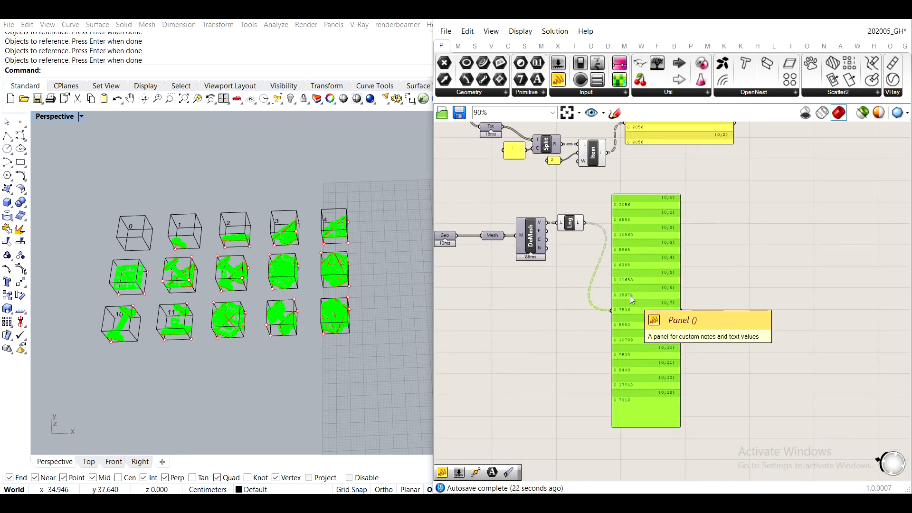
# - Delete the panels attached to the List Length and List Item outputs
pyautogui.press('Delete')
pyautogui.moveTo(608, 200); pyautogui.dragTo(598, 291, button='right')
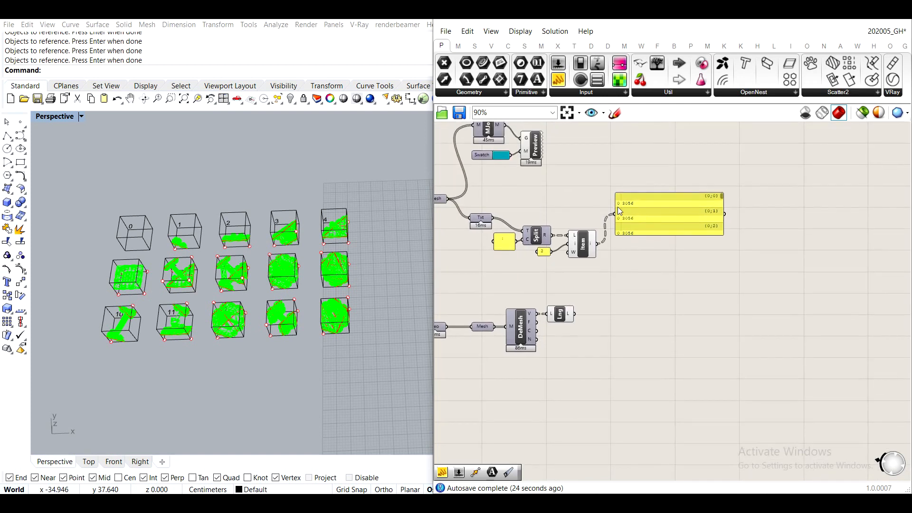
pyautogui.click(661, 211)
pyautogui.press('Delete')
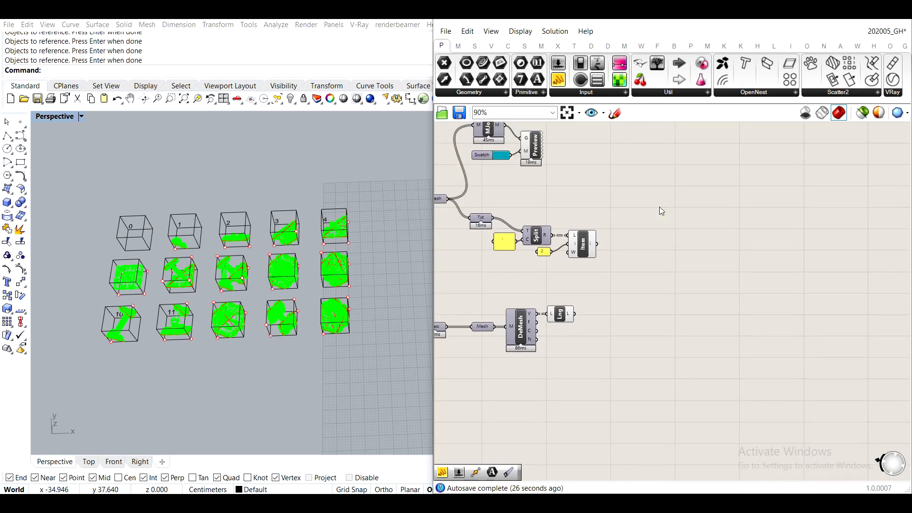
# - Add a panel on the empty canvas and enter "Type_1 - 15" as its first line
pyautogui.moveTo(659, 207); pyautogui.dragTo(538, 198, button='right')
pyautogui.moveTo(559, 81); pyautogui.dragTo(585, 209)
pyautogui.doubleClick(585, 209)
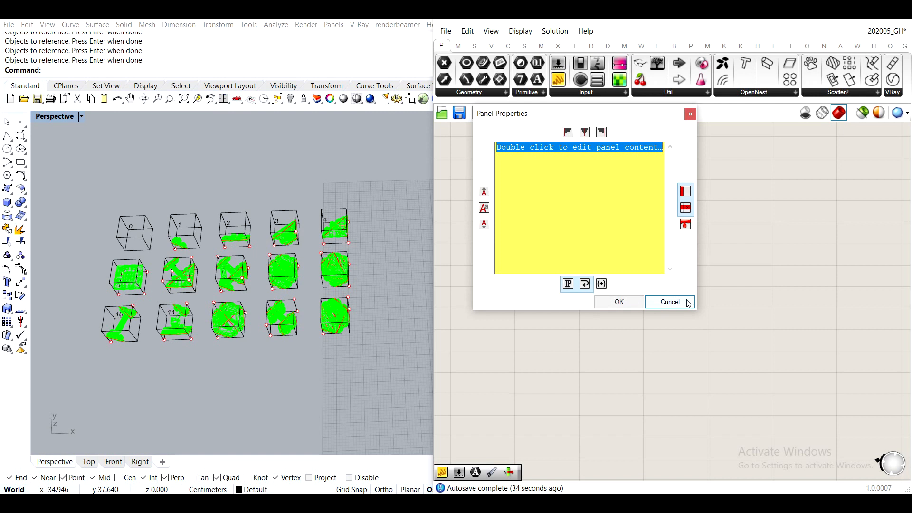
pyautogui.write('Type_1 -')
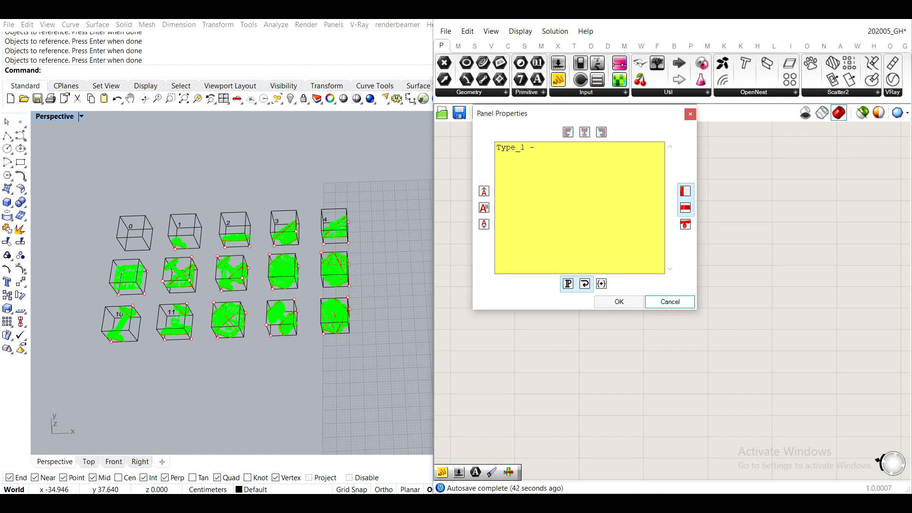
pyautogui.write('15')
# - Complete the panel text with the lines "Type_2 - 12", "..." and "Type_14 - 4" and accept it
pyautogui.press('Return')
pyautogui.write('Type_2')
pyautogui.write('12')
pyautogui.press('Return')
pyautogui.write('Type')
pyautogui.press('BackSpace')
pyautogui.press('BackSpace')
pyautogui.press('BackSpace')
pyautogui.press('BackSpace')
pyautogui.write('Type_14 - 4')
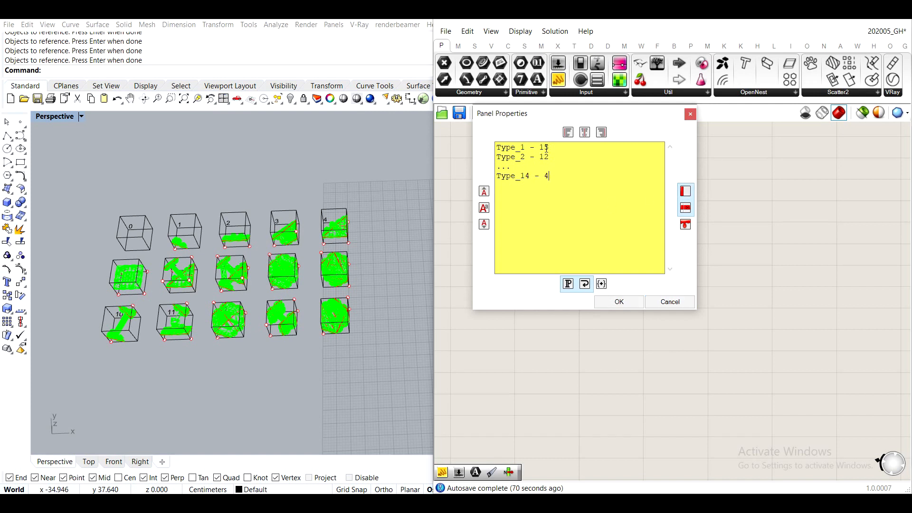
pyautogui.click(618, 302)
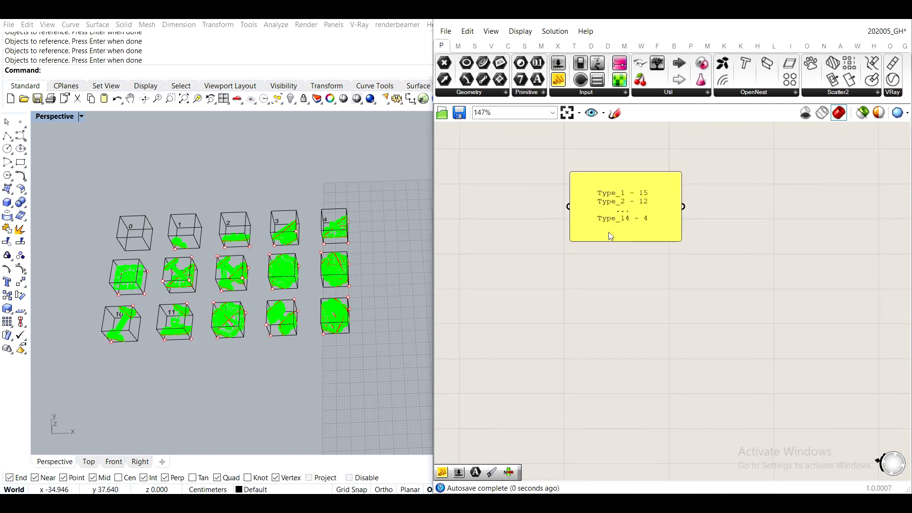
# - Review the type-count note panel against the List Item and List Length components of the two vertex-count chains
pyautogui.scroll(2, 634, 162)
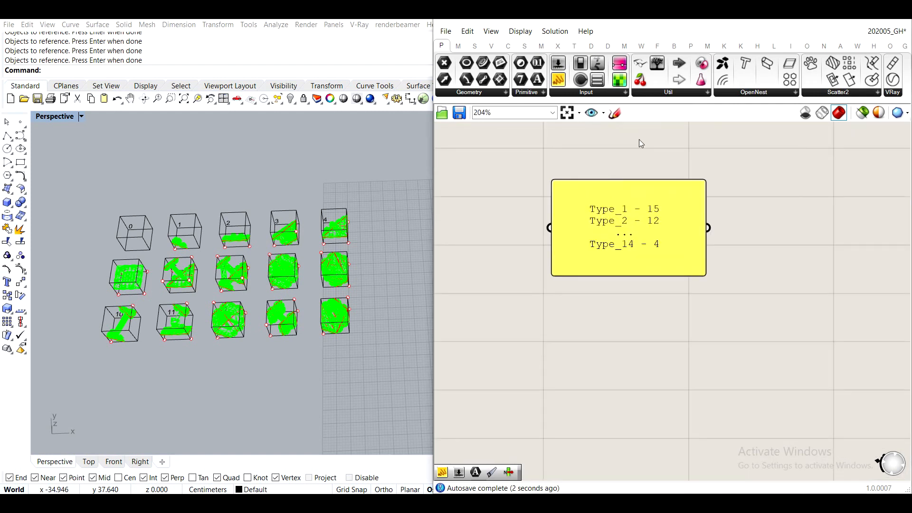
pyautogui.scroll(-4, 585, 305)
pyautogui.moveTo(545, 318); pyautogui.dragTo(691, 240, button='right')
pyautogui.scroll(-3, 637, 243)
pyautogui.scroll(3, 575, 204)
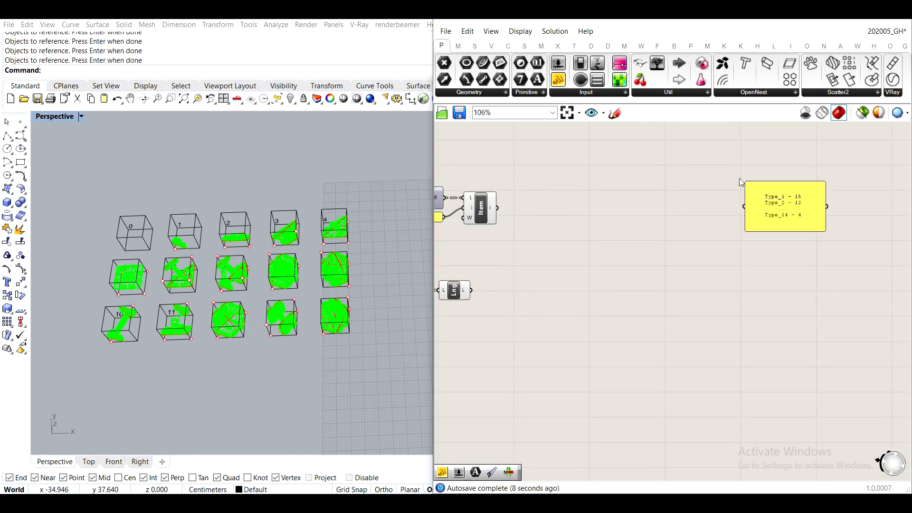
pyautogui.moveTo(775, 192); pyautogui.dragTo(786, 260, button='right')
pyautogui.scroll(-3, 776, 259)
pyautogui.scroll(3, 564, 241)
pyautogui.moveTo(580, 186); pyautogui.dragTo(591, 238, button='right')
pyautogui.moveTo(643, 290); pyautogui.dragTo(509, 169)
pyautogui.moveTo(576, 229); pyautogui.dragTo(585, 164)
pyautogui.click(641, 226)
pyautogui.moveTo(703, 298); pyautogui.dragTo(658, 178, button='right')
pyautogui.scroll(1, 586, 256)
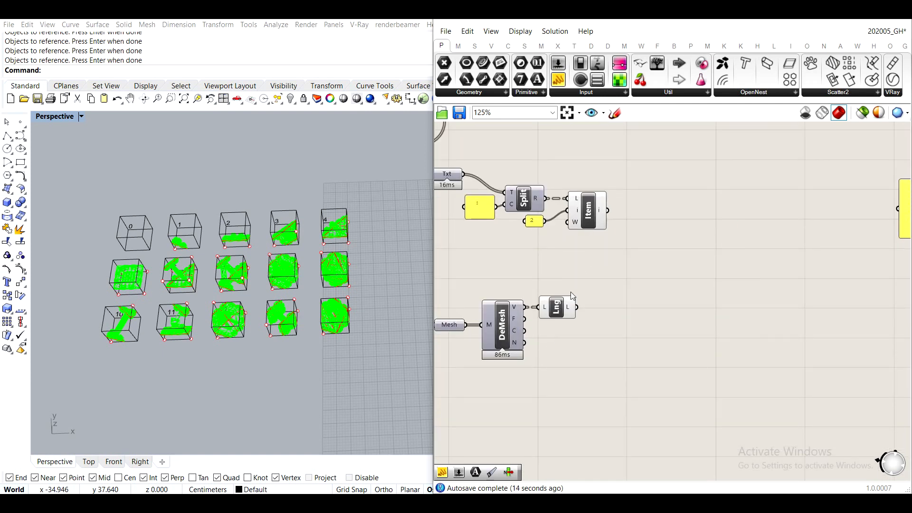
# - Examine the aggregated meshes in the Rhino viewport and compare them with the type counts in the note panel
pyautogui.scroll(-10, 425, 229)
pyautogui.keyDown('shift'); pyautogui.moveTo(368, 210); pyautogui.dragTo(300, 217, button='right'); pyautogui.keyUp('shift')
pyautogui.scroll(8, 293, 217)
pyautogui.keyDown('shift'); pyautogui.moveTo(269, 247); pyautogui.dragTo(286, 205, button='right'); pyautogui.keyUp('shift')
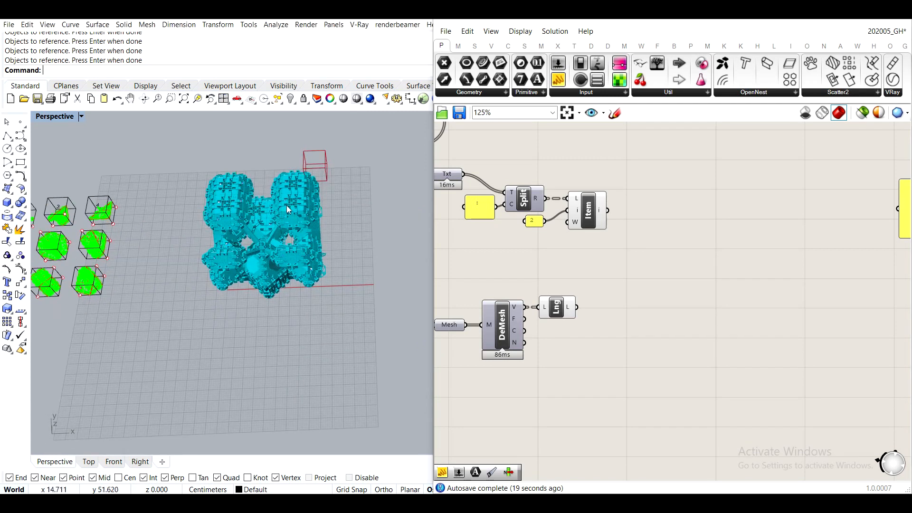
pyautogui.moveTo(601, 247); pyautogui.dragTo(589, 332, button='right')
pyautogui.scroll(-2, 587, 319)
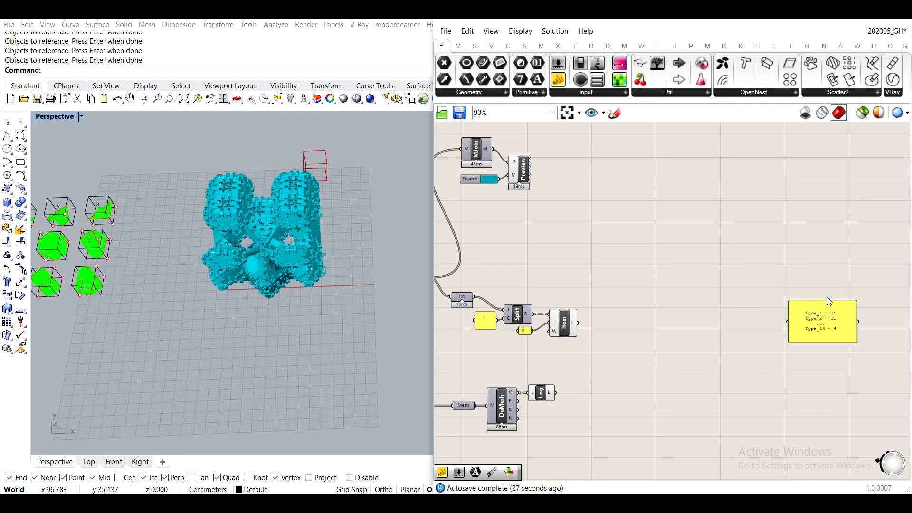
pyautogui.scroll(5, 821, 328)
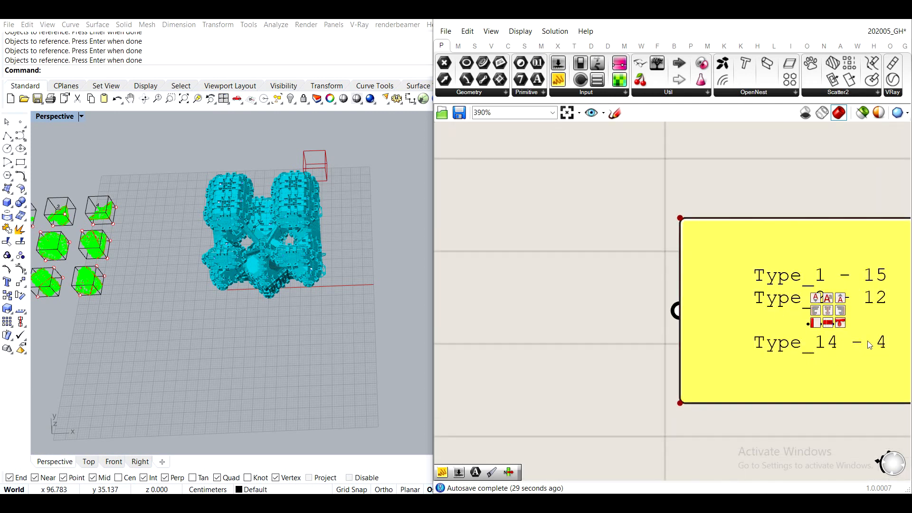
pyautogui.scroll(-4, 790, 306)
pyautogui.scroll(2, 876, 298)
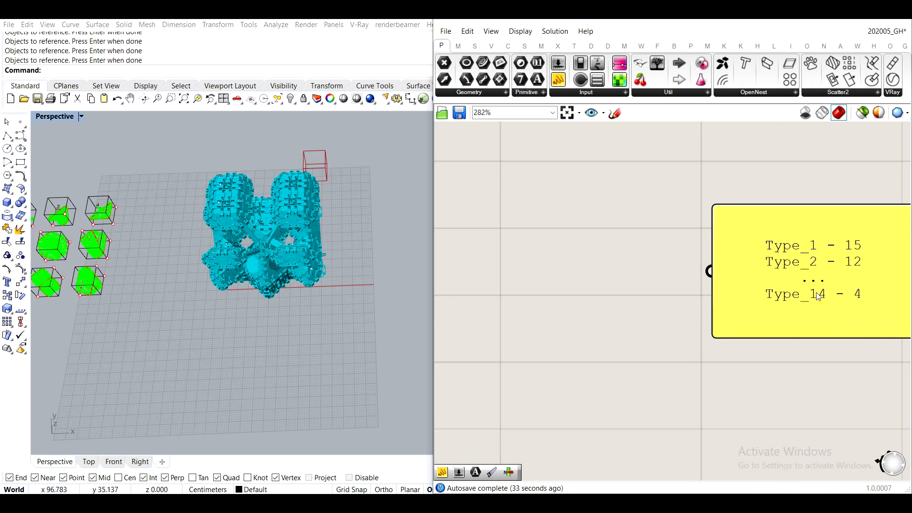
# - Move the type-count note panel closer to the List Item component
pyautogui.scroll(-2, 815, 285)
pyautogui.moveTo(794, 301); pyautogui.dragTo(607, 281)
pyautogui.moveTo(550, 251); pyautogui.dragTo(678, 282, button='right')
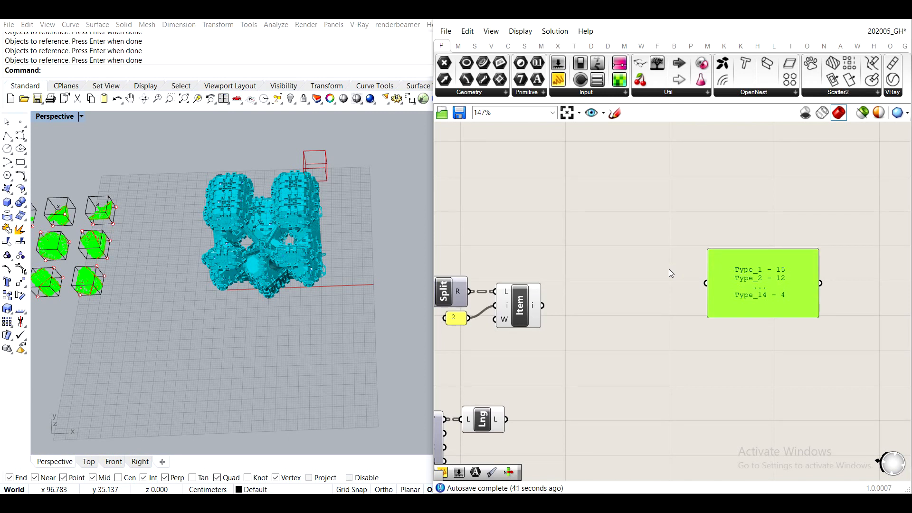
# - Add a panel containing the text "Type" above the note panel and shrink it to fit the word
pyautogui.moveTo(584, 226); pyautogui.dragTo(663, 322, button='right')
pyautogui.moveTo(627, 260); pyautogui.dragTo(591, 257, button='right')
pyautogui.click(629, 238)
pyautogui.doubleClick(629, 239)
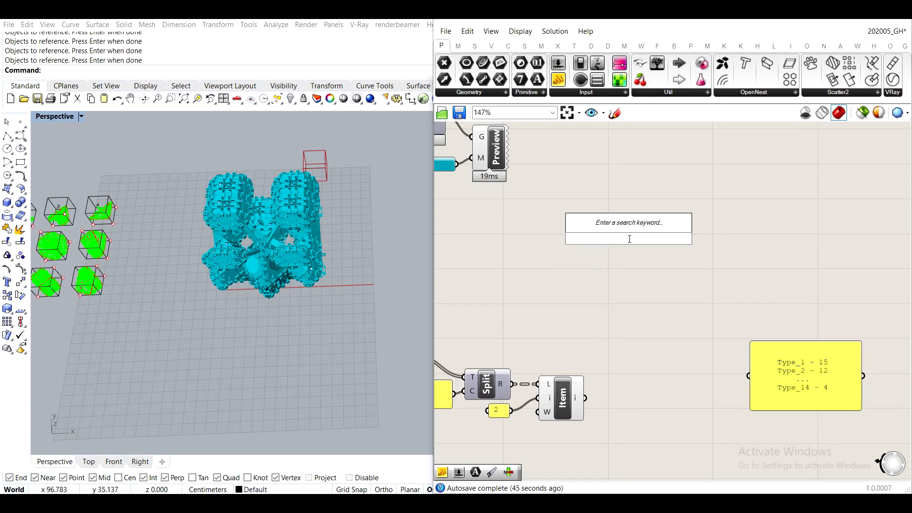
pyautogui.write('//')
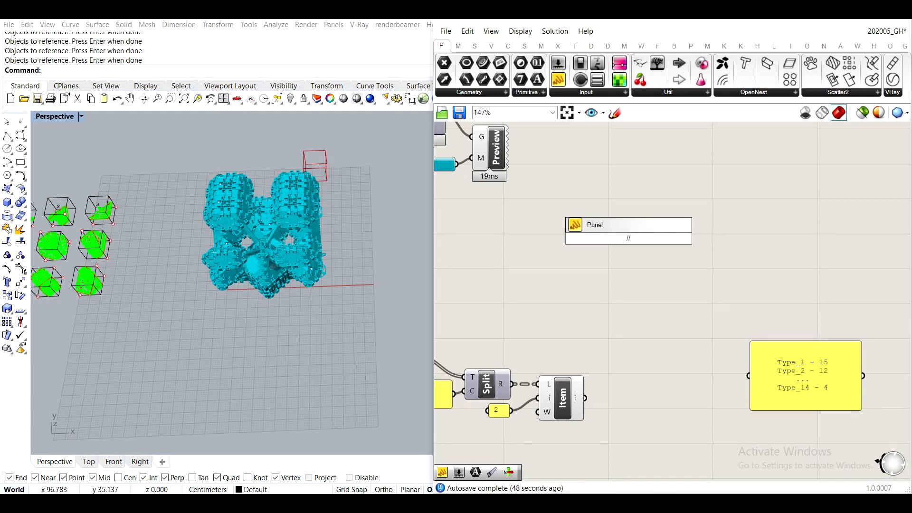
pyautogui.press('Return')
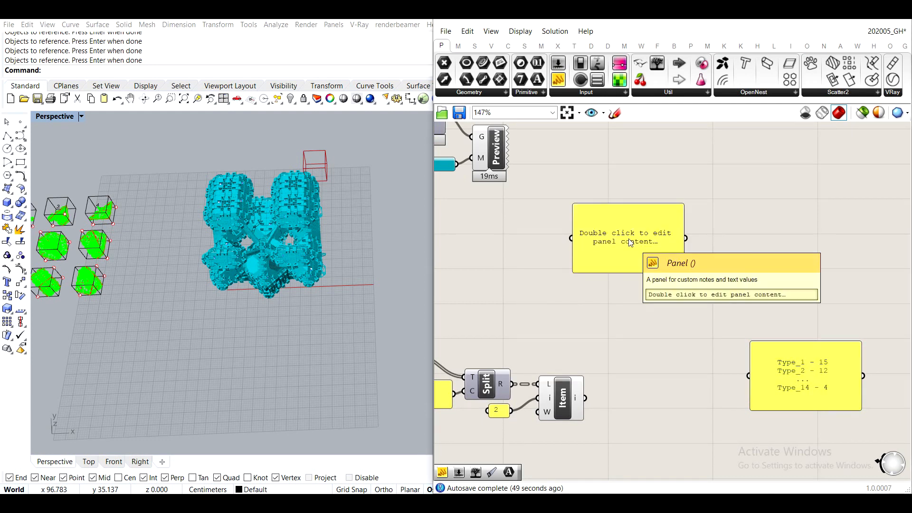
pyautogui.doubleClick(629, 242)
pyautogui.write('Type')
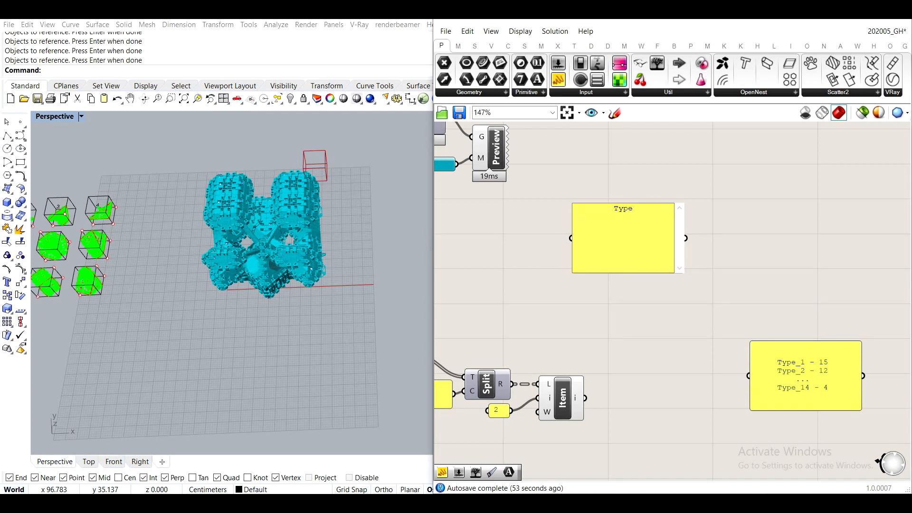
pyautogui.click(665, 157)
pyautogui.scroll(2, 591, 223)
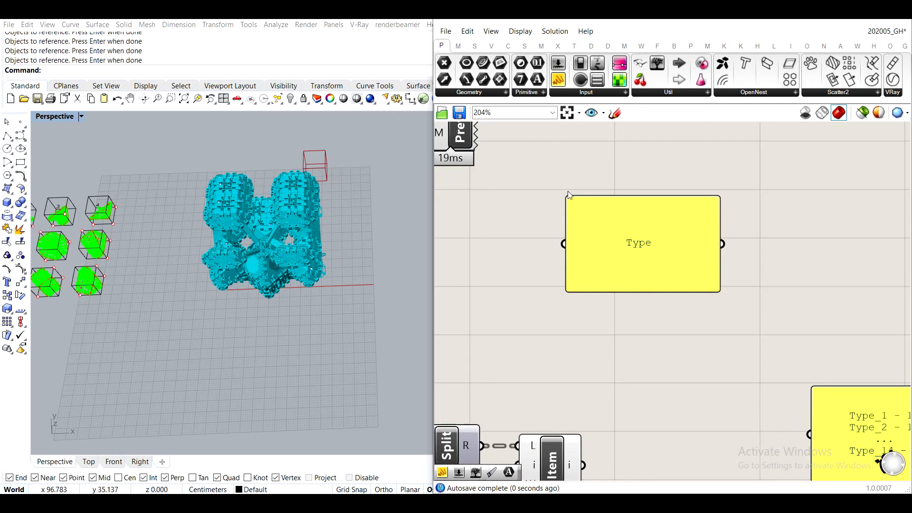
pyautogui.moveTo(568, 197); pyautogui.dragTo(657, 300)
pyautogui.moveTo(702, 278); pyautogui.dragTo(663, 221)
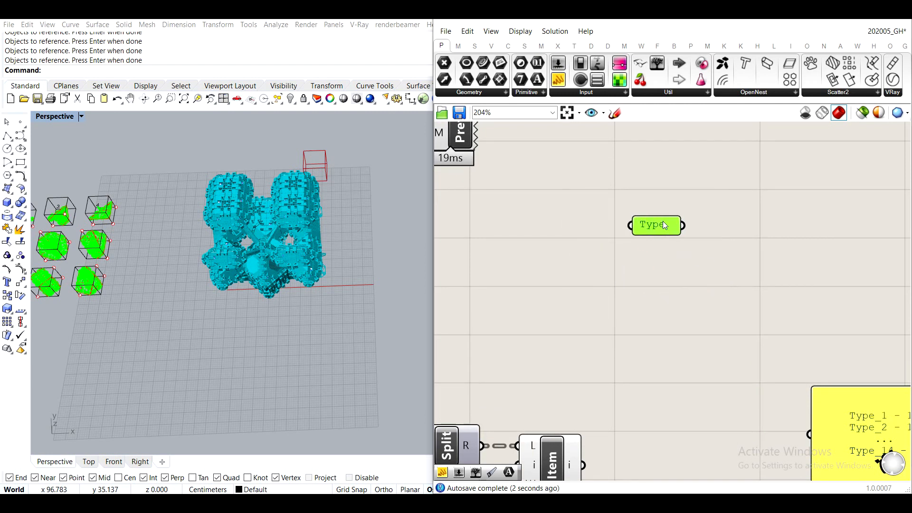
# - Add a Repeat Data component beside the Type panel and wire the panel into its Data input
pyautogui.moveTo(762, 276); pyautogui.dragTo(659, 219, button='right')
pyautogui.doubleClick(662, 223)
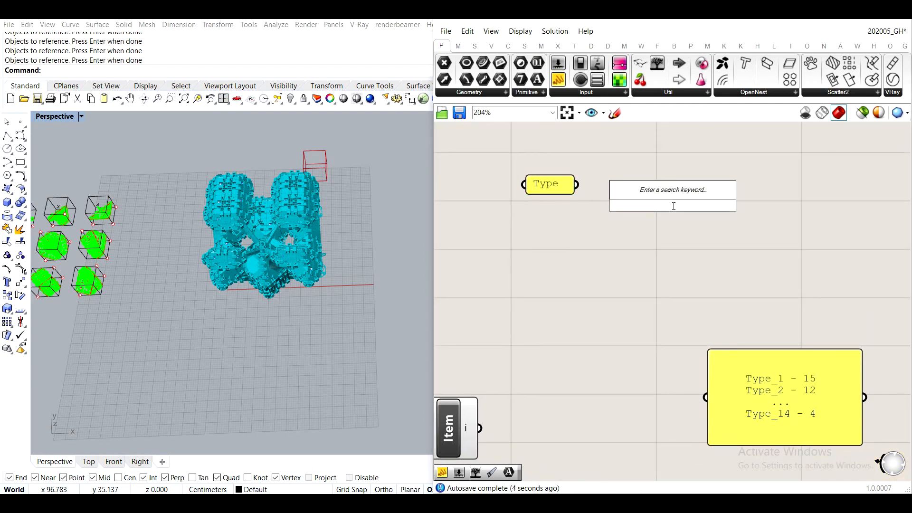
pyautogui.write('repeat')
pyautogui.press('Return')
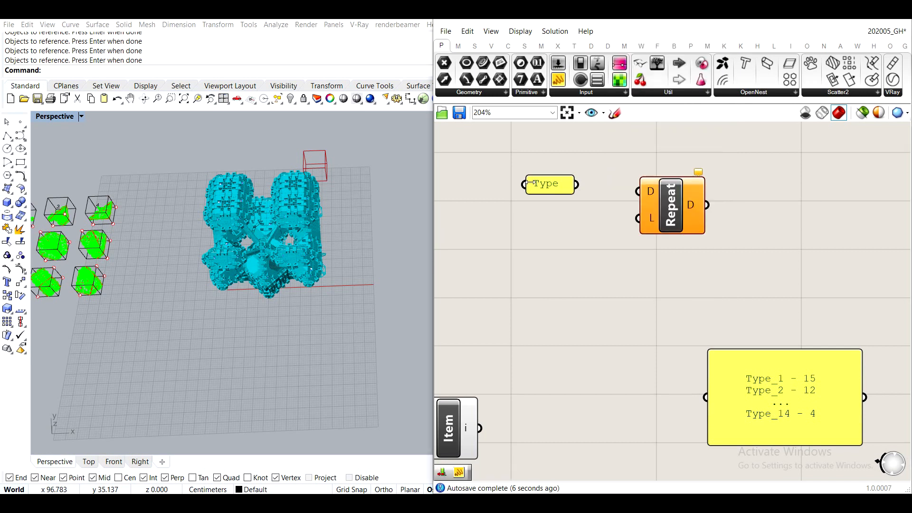
pyautogui.scroll(3, 531, 183)
pyautogui.moveTo(589, 187); pyautogui.dragTo(676, 215)
pyautogui.scroll(-3, 660, 206)
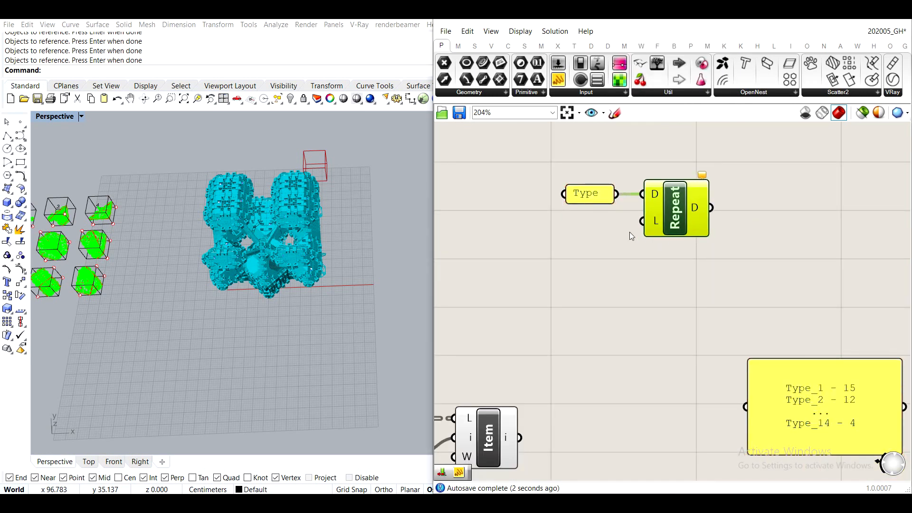
# - Add a panel containing 14 below the Type panel and wire it into Repeat Data's Length input
pyautogui.doubleClick(522, 244)
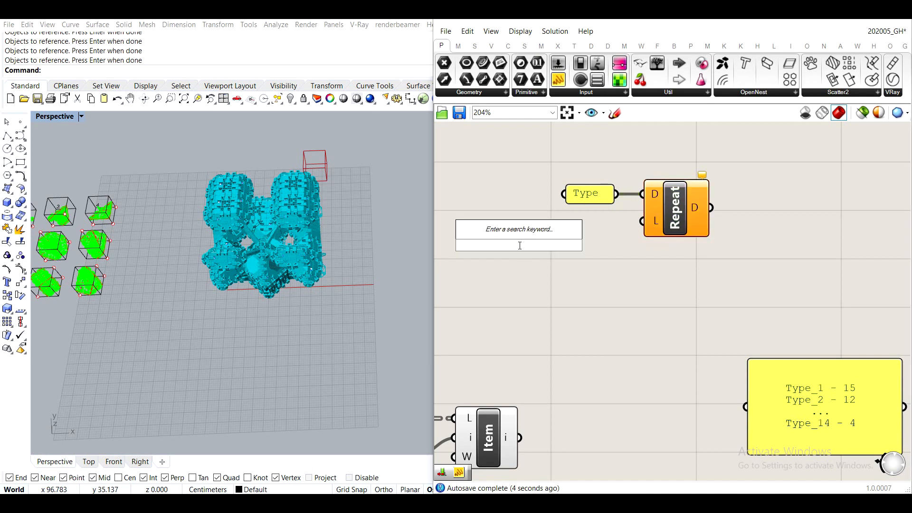
pyautogui.write('//14')
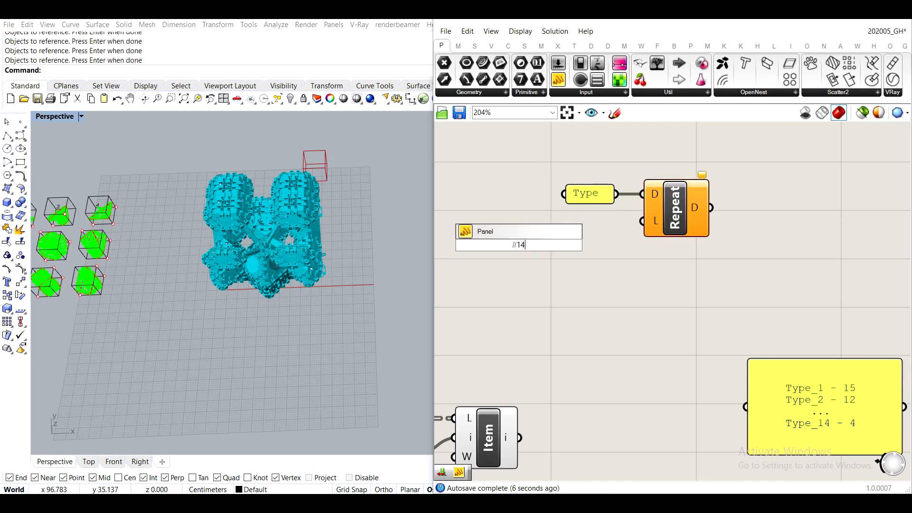
pyautogui.press('Return')
pyautogui.moveTo(538, 245); pyautogui.dragTo(642, 221)
pyautogui.moveTo(786, 210); pyautogui.dragTo(729, 219, button='right')
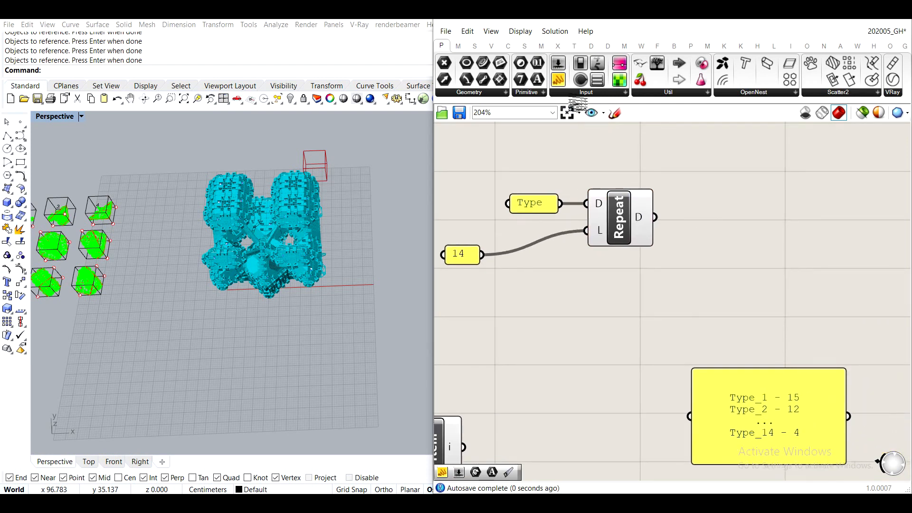
# - Add a panel beside Repeat Data, wire the repeated data into it, and lengthen it to show more entries
pyautogui.moveTo(558, 79); pyautogui.dragTo(739, 209)
pyautogui.moveTo(659, 218); pyautogui.dragTo(703, 185)
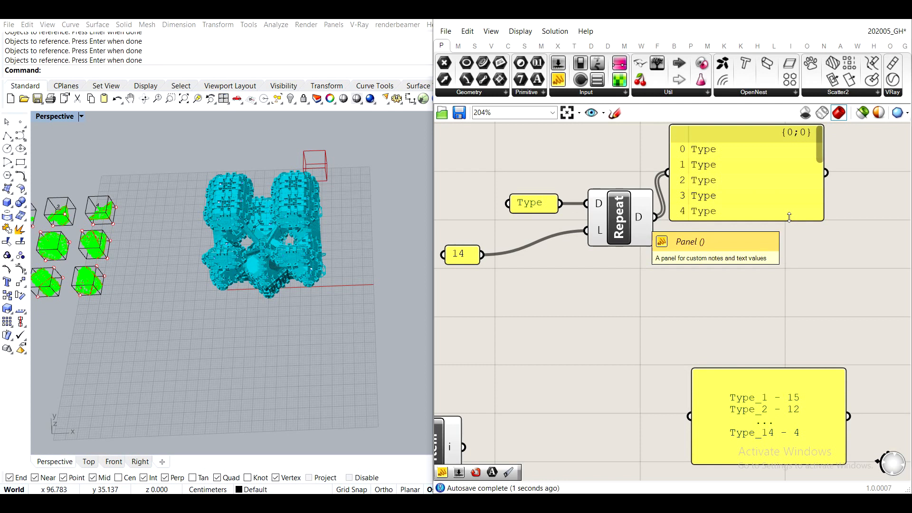
pyautogui.moveTo(767, 221); pyautogui.dragTo(771, 340)
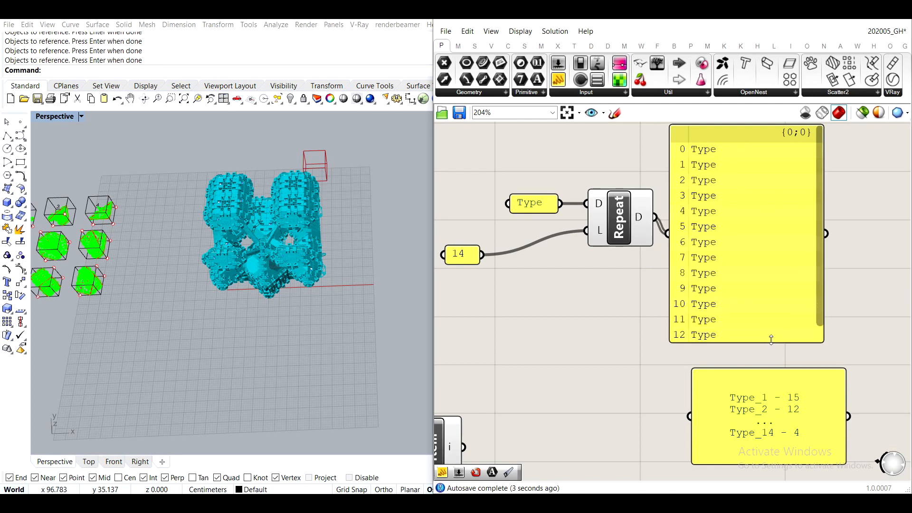
pyautogui.moveTo(611, 195); pyautogui.dragTo(660, 150, button='right')
pyautogui.moveTo(803, 342); pyautogui.dragTo(698, 287, button='right')
pyautogui.scroll(-1, 699, 287)
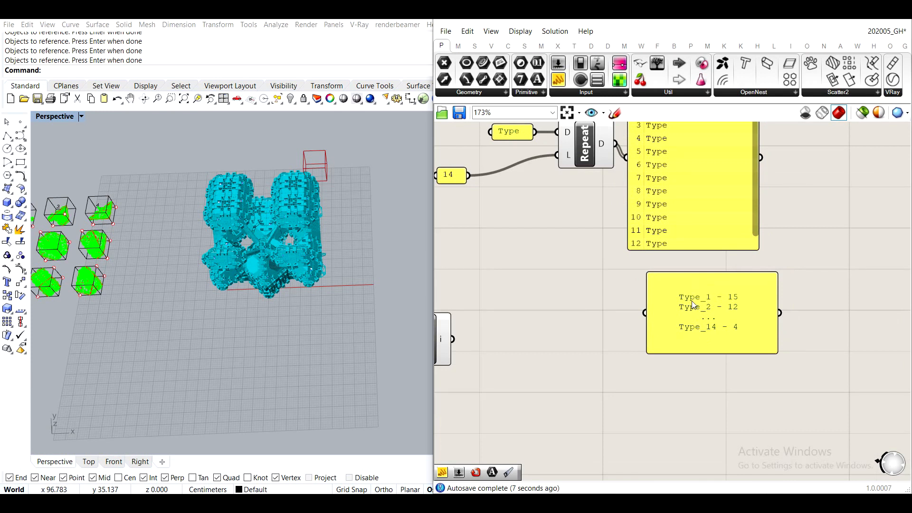
# - Move the panel containing 14 farther away from Repeat Data, in line with its Length input
pyautogui.moveTo(700, 316); pyautogui.dragTo(757, 366)
pyautogui.moveTo(645, 280); pyautogui.dragTo(708, 361, button='right')
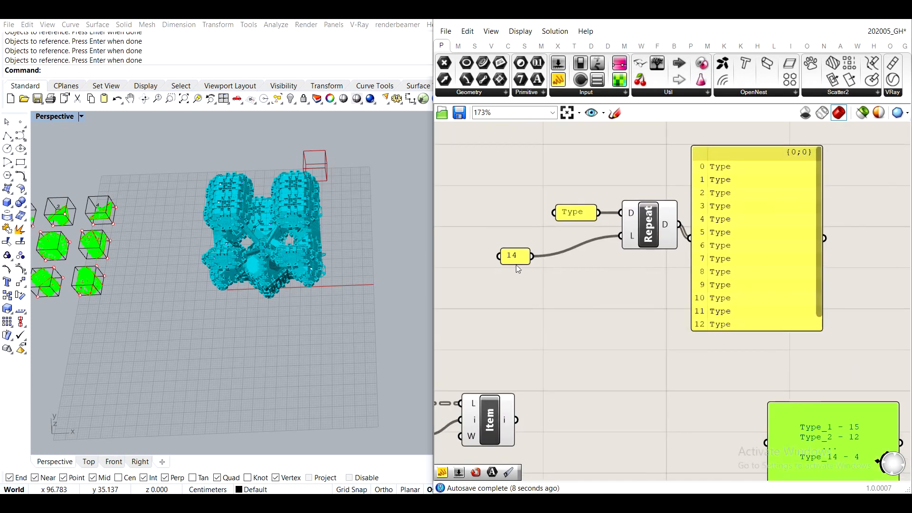
pyautogui.moveTo(517, 261); pyautogui.dragTo(463, 244)
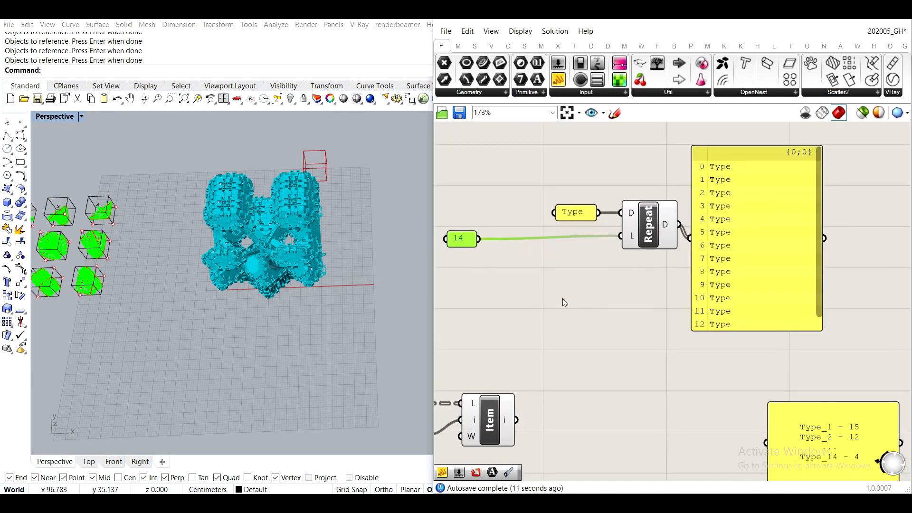
pyautogui.moveTo(828, 356); pyautogui.dragTo(736, 277, button='right')
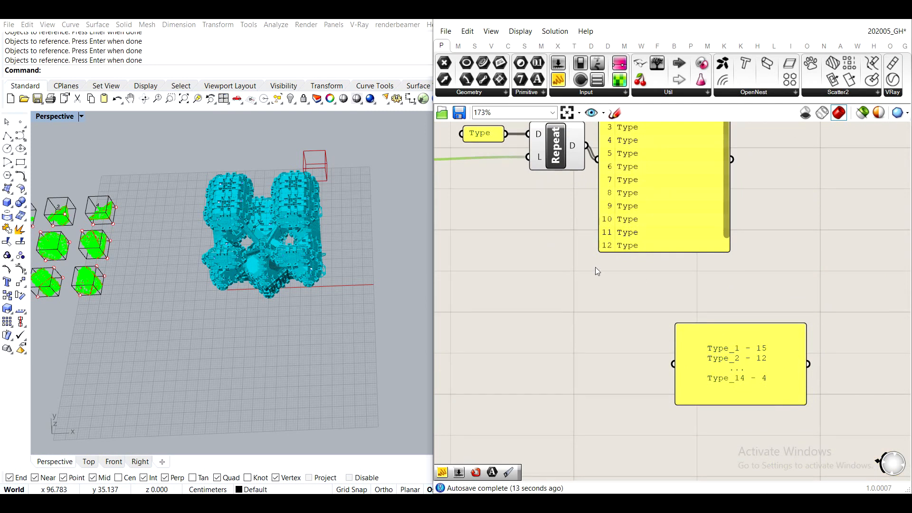
pyautogui.moveTo(537, 279); pyautogui.dragTo(619, 370, button='right')
# - Add a Series component below Repeat Data, set its Start to 1, and wire the 14 panel into its Count
pyautogui.doubleClick(573, 297)
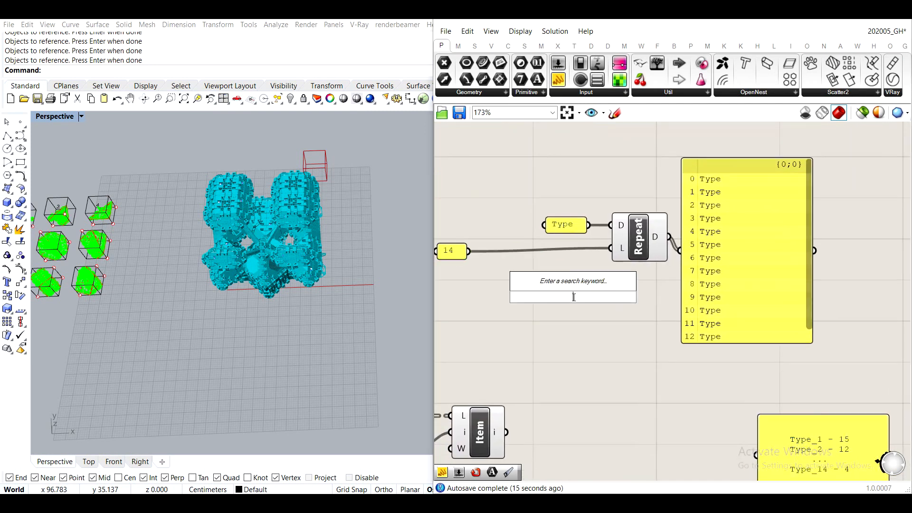
pyautogui.write('series')
pyautogui.press('Return')
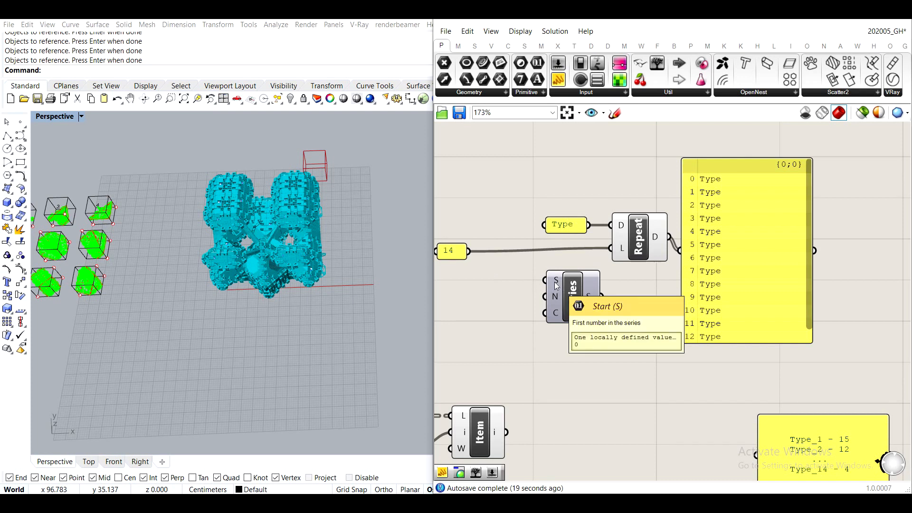
pyautogui.rightClick(556, 285)
pyautogui.moveTo(594, 394)
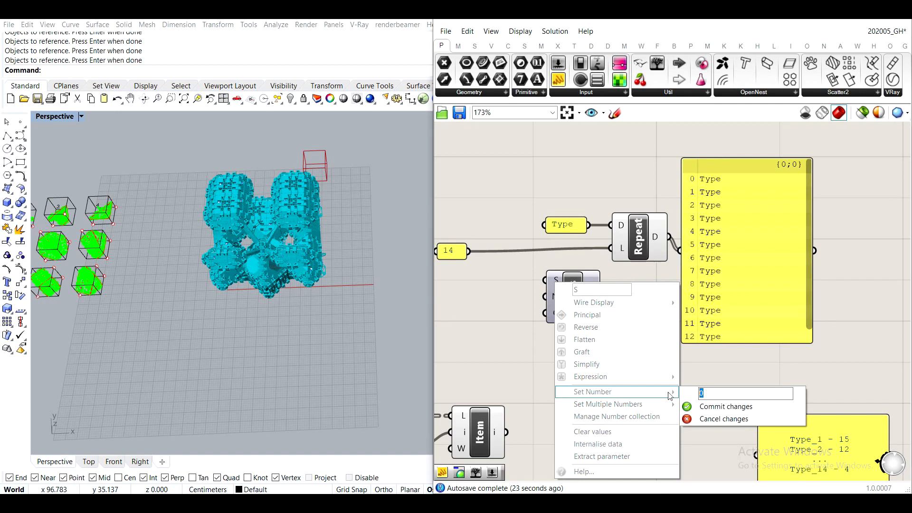
pyautogui.write('1')
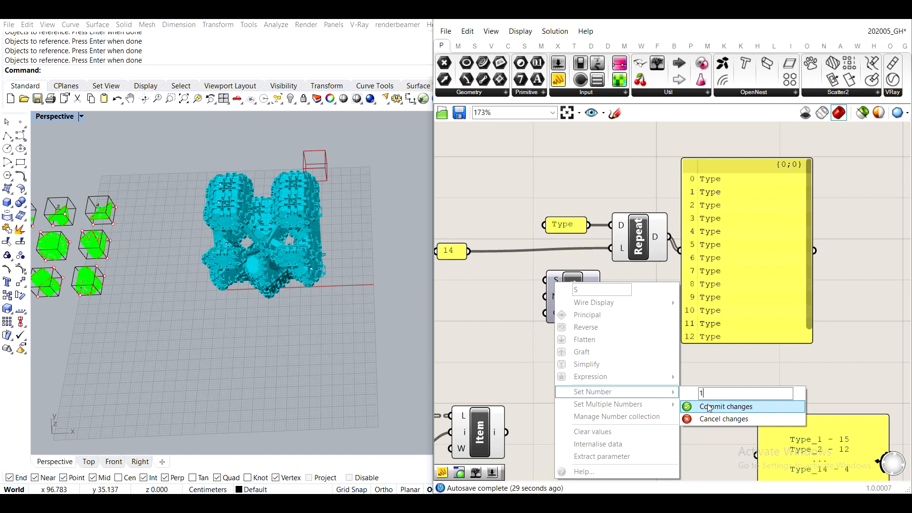
pyautogui.click(709, 406)
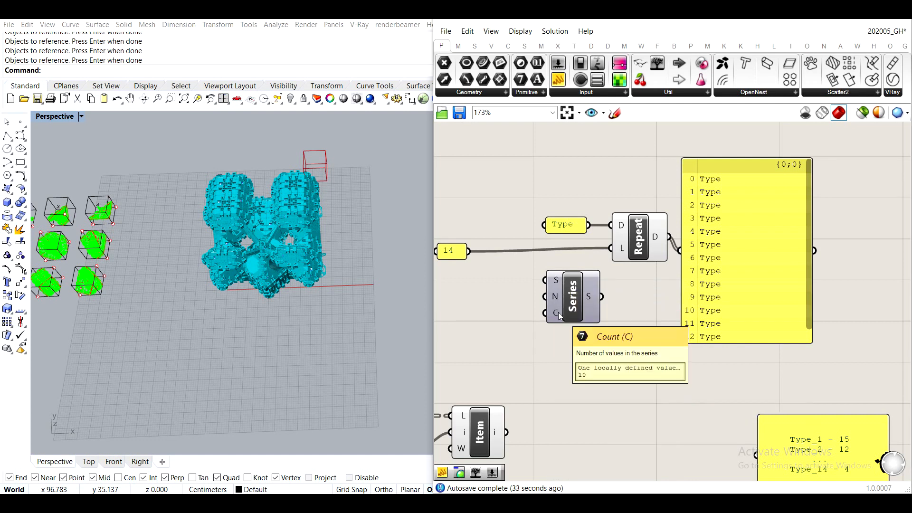
pyautogui.moveTo(468, 250); pyautogui.dragTo(552, 314)
pyautogui.moveTo(591, 297)
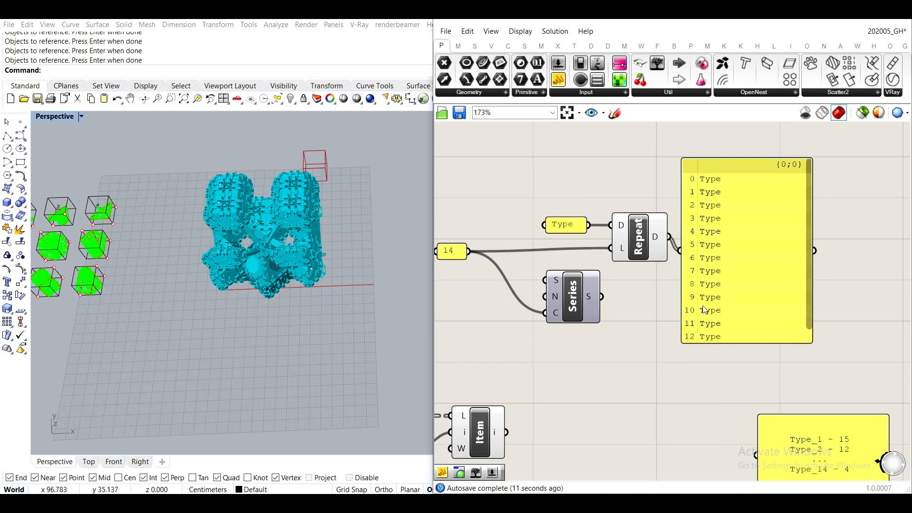
# - Move the output panel away from Repeat Data to make room and align the Series component directly beneath Repeat Data
pyautogui.moveTo(735, 259); pyautogui.dragTo(603, 231, button='right')
pyautogui.moveTo(588, 226); pyautogui.dragTo(732, 222)
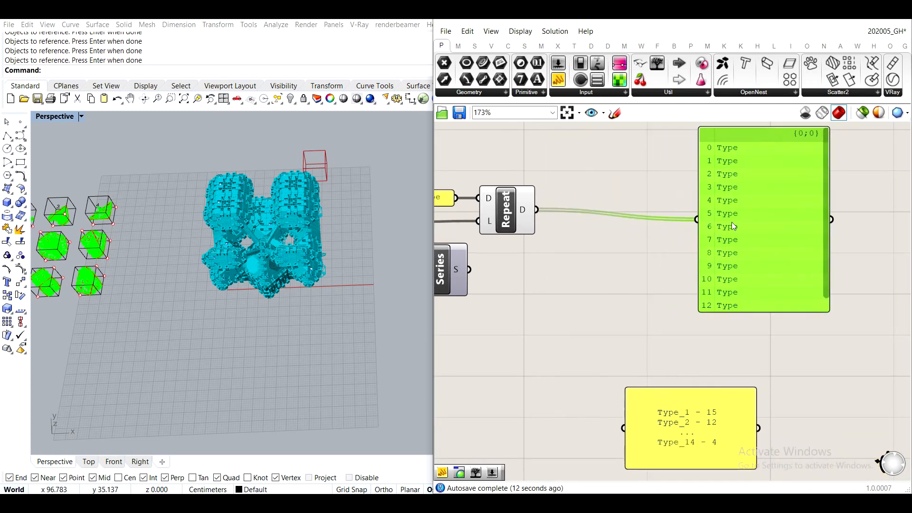
pyautogui.moveTo(543, 240); pyautogui.dragTo(614, 241, button='right')
pyautogui.moveTo(511, 268); pyautogui.dragTo(575, 268)
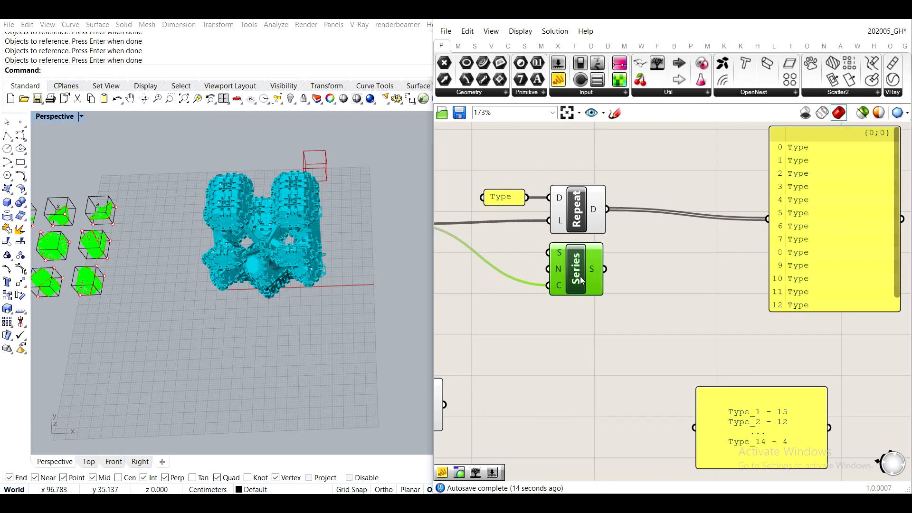
# - Add a Text Join component, wire the Repeat Data and Series outputs into its Text input, and feed its result into the output panel
pyautogui.doubleClick(673, 299)
pyautogui.write('join te')
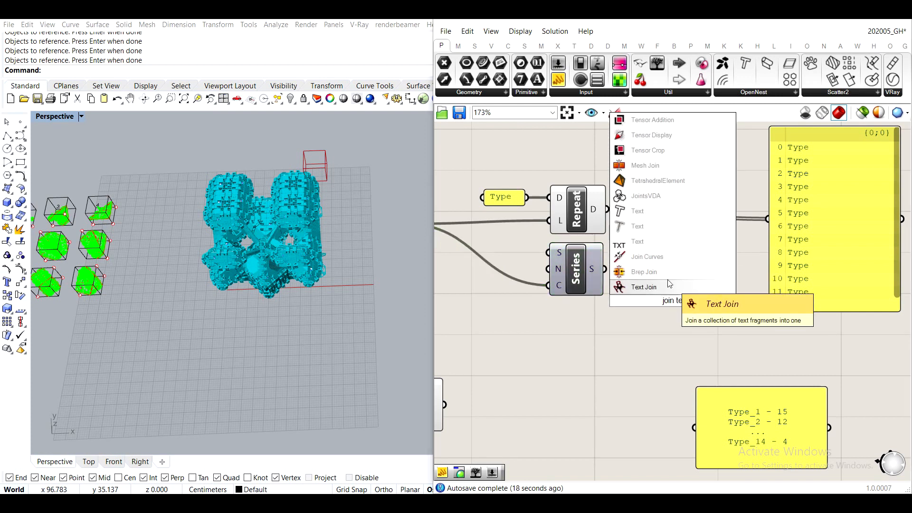
pyautogui.click(658, 287)
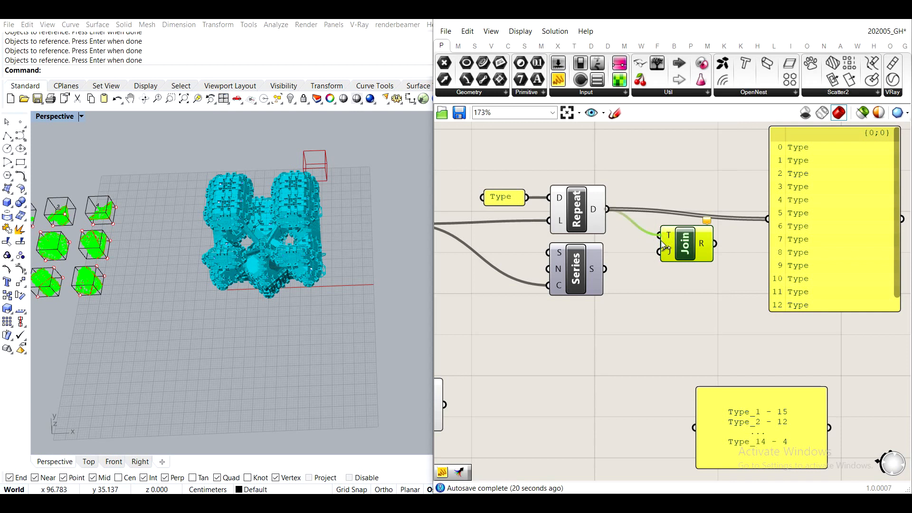
pyautogui.moveTo(661, 240); pyautogui.dragTo(661, 238)
pyautogui.moveTo(739, 261); pyautogui.dragTo(669, 261, button='right')
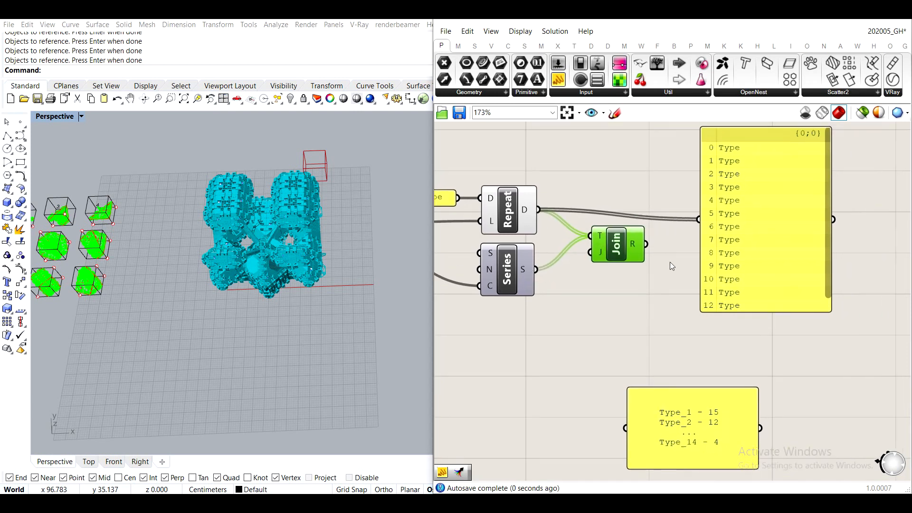
pyautogui.moveTo(647, 244); pyautogui.dragTo(734, 230)
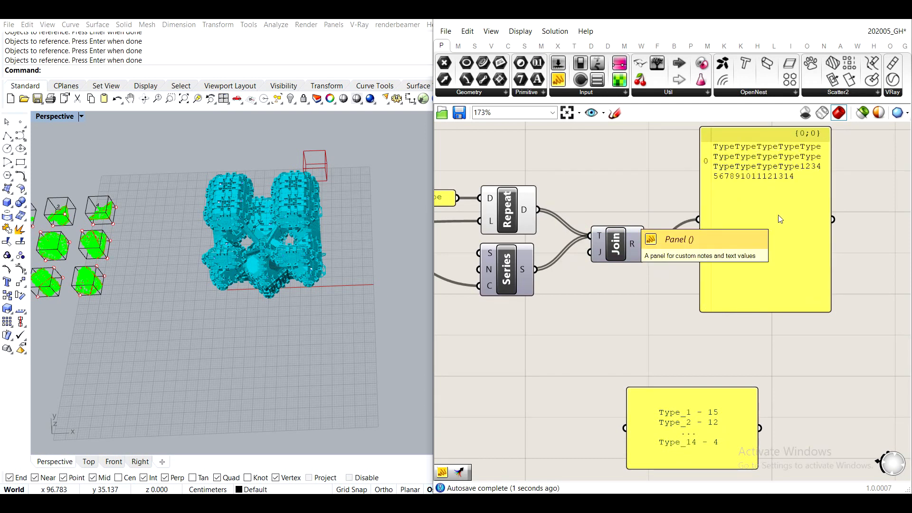
pyautogui.scroll(-2, 717, 235)
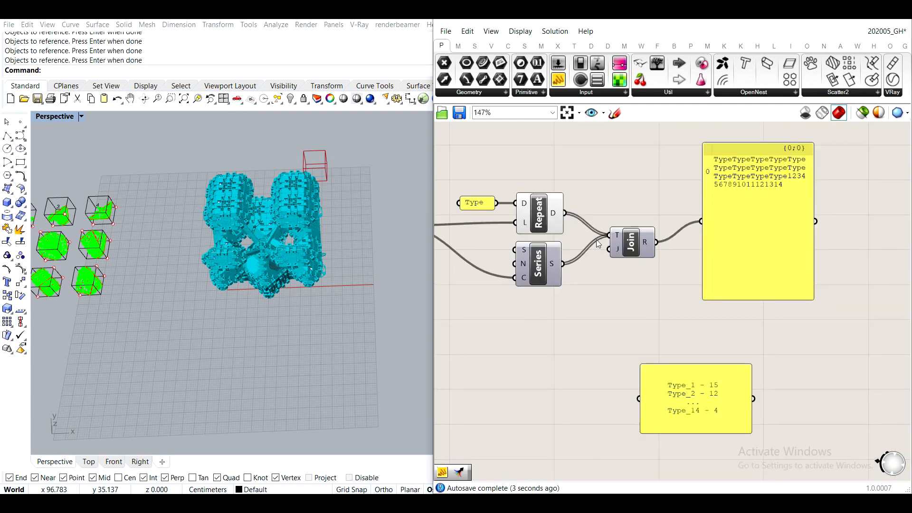
# - Disconnect Repeat Data and Series from Text Join's Text input and graft both of their outputs
pyautogui.keyDown('ctrl'); pyautogui.moveTo(610, 235); pyautogui.dragTo(561, 265); pyautogui.keyUp('ctrl')
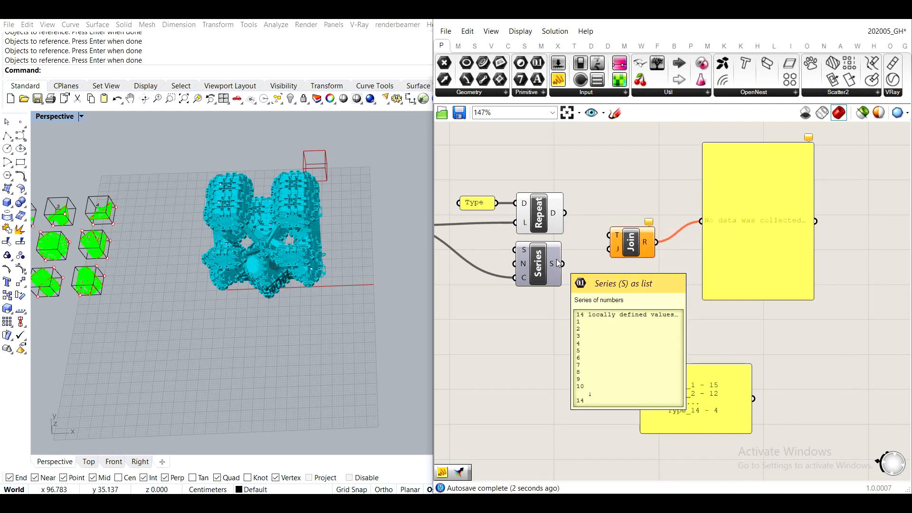
pyautogui.rightClick(560, 216)
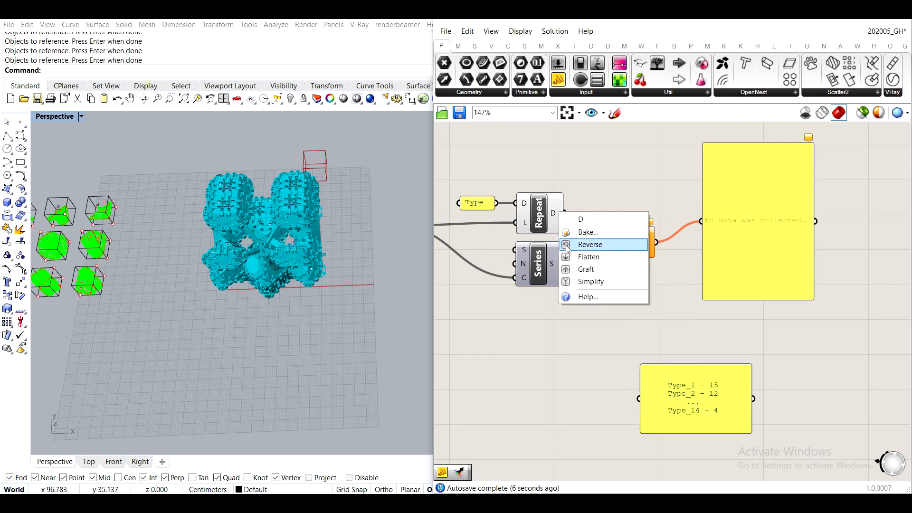
pyautogui.click(588, 270)
pyautogui.rightClick(552, 262)
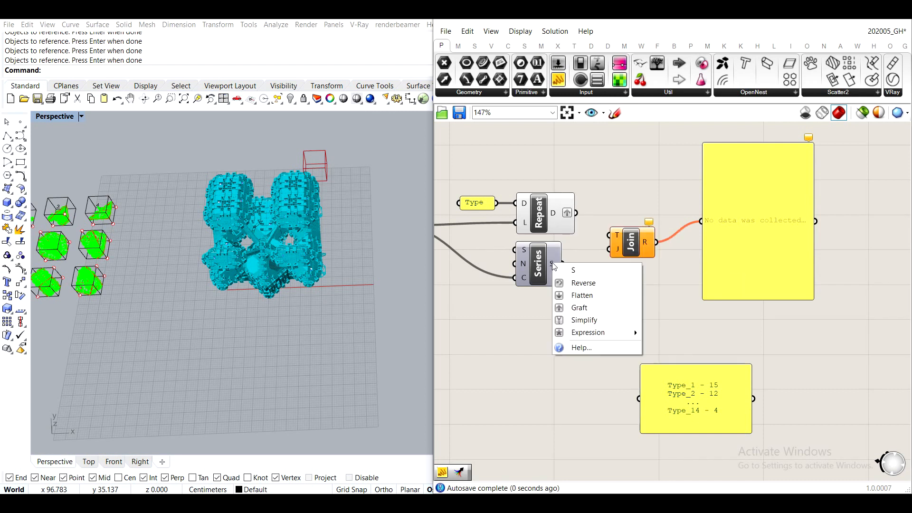
pyautogui.click(580, 305)
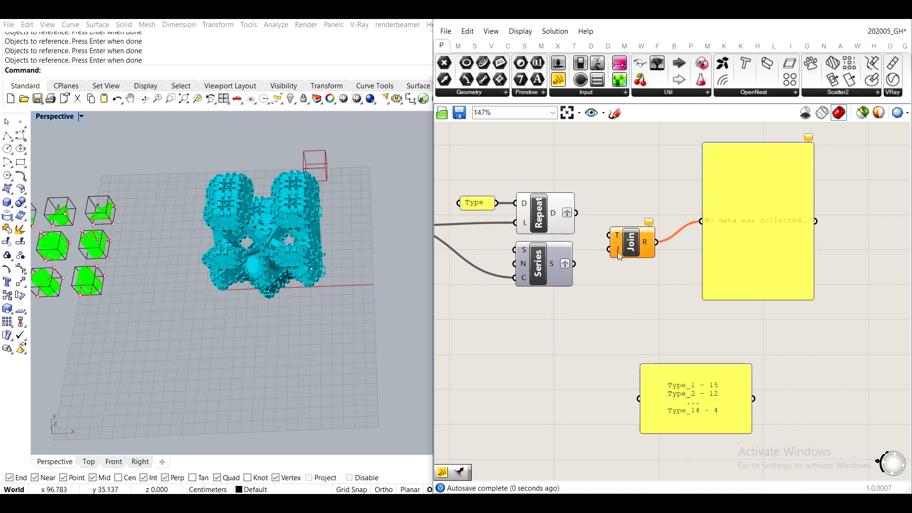
# - Shift Text Join and its panel aside, then add a Merge component with Repeat Data wired into D1 and Series into D2
pyautogui.moveTo(784, 339); pyautogui.dragTo(711, 235)
pyautogui.doubleClick(632, 218)
pyautogui.write('mer')
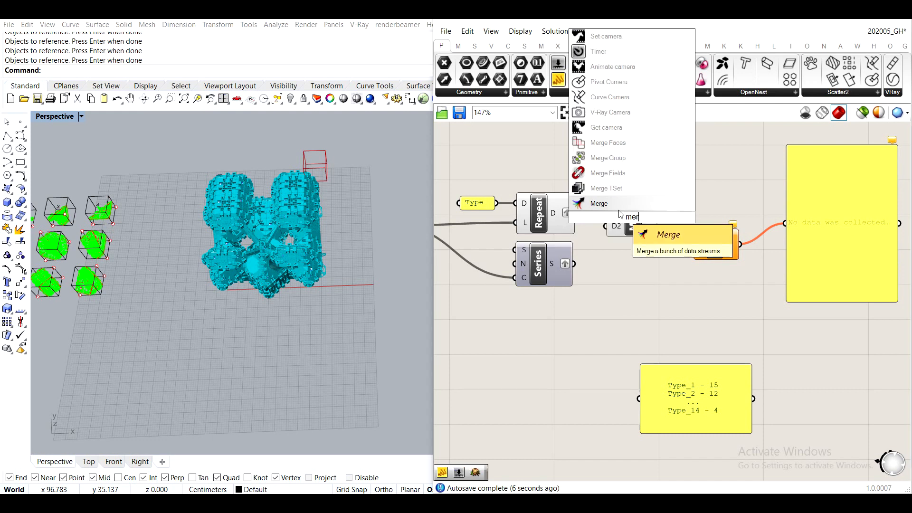
pyautogui.press('Return')
pyautogui.moveTo(625, 234); pyautogui.dragTo(620, 275)
pyautogui.moveTo(576, 213); pyautogui.dragTo(604, 267)
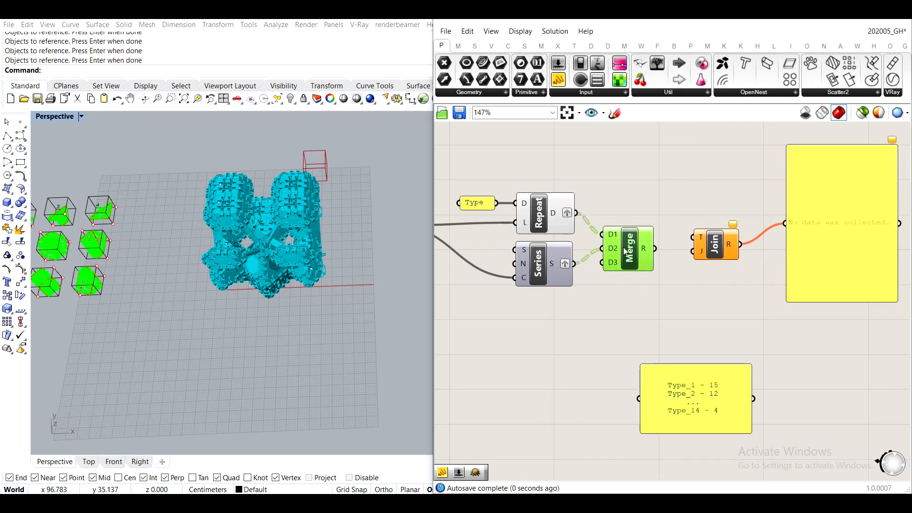
# - Remove the unused D3 input from the Merge component
pyautogui.scroll(5, 608, 259)
pyautogui.click(611, 267)
pyautogui.scroll(-3, 640, 250)
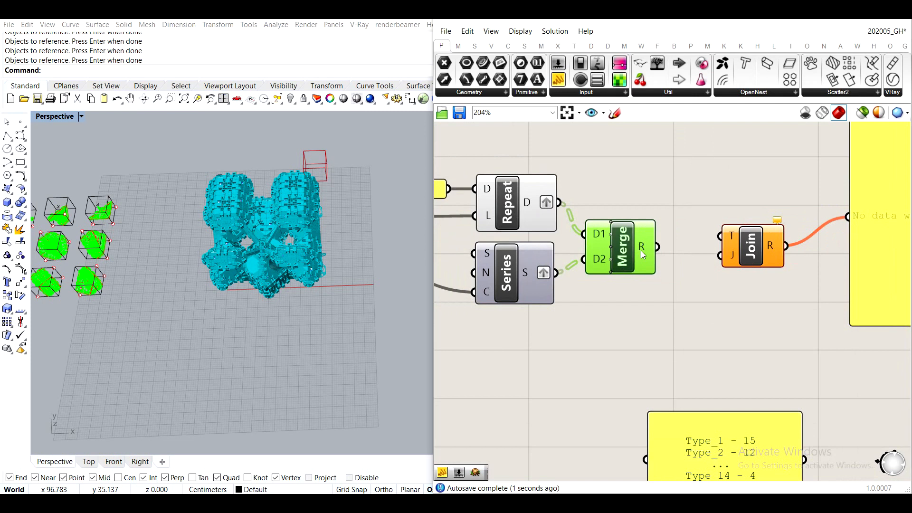
pyautogui.scroll(-3, 640, 235)
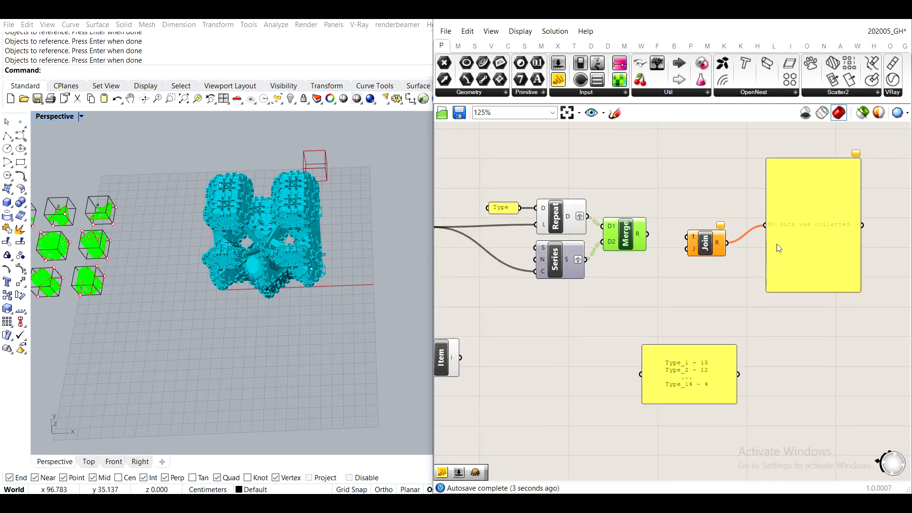
# - Add a panel above the Merge component and wire the merged result into it
pyautogui.moveTo(735, 199); pyautogui.dragTo(719, 246, button='right')
pyautogui.click(682, 191)
pyautogui.doubleClick(682, 190)
pyautogui.write('panel')
pyautogui.press('Return')
pyautogui.scroll(2, 641, 281)
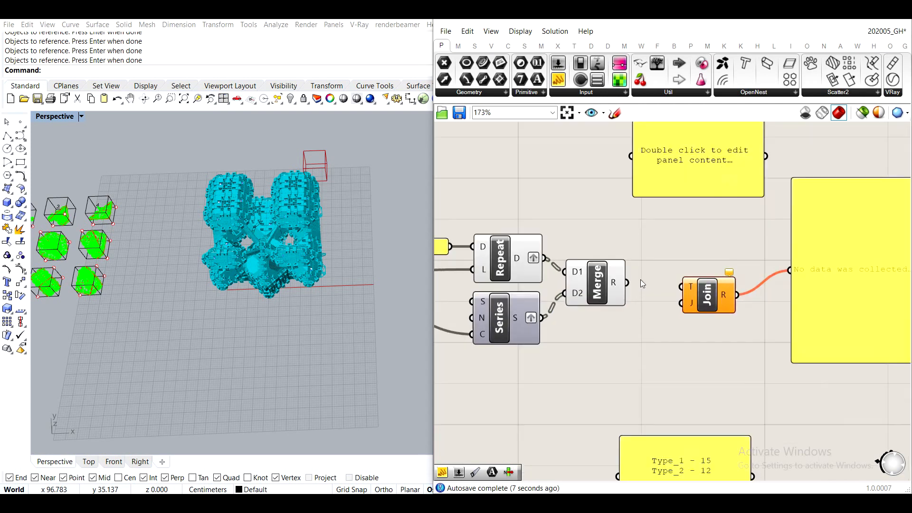
pyautogui.moveTo(627, 283); pyautogui.dragTo(629, 156)
pyautogui.moveTo(661, 166); pyautogui.dragTo(631, 218, button='right')
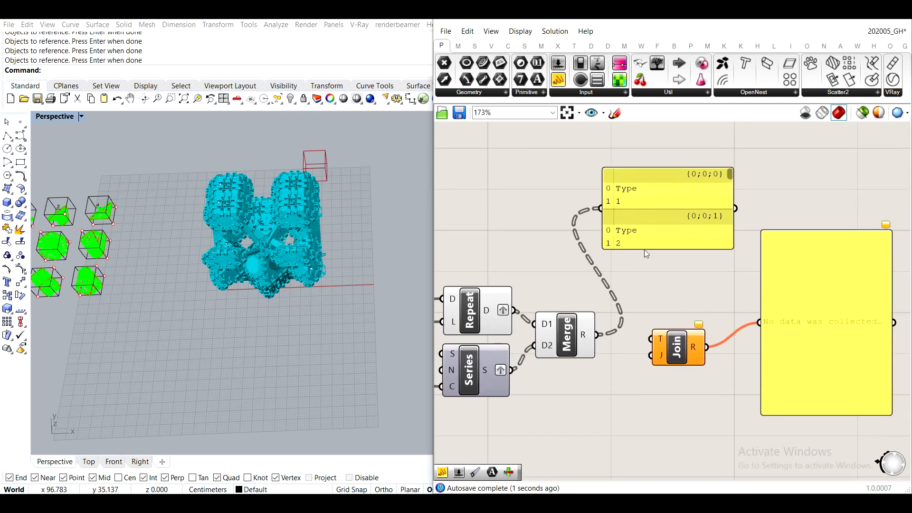
# - Lengthen the merged-data panel, raise it clear of Text Join, and check its branches through to the last one
pyautogui.moveTo(645, 249); pyautogui.dragTo(643, 336)
pyautogui.moveTo(642, 298); pyautogui.dragTo(652, 247)
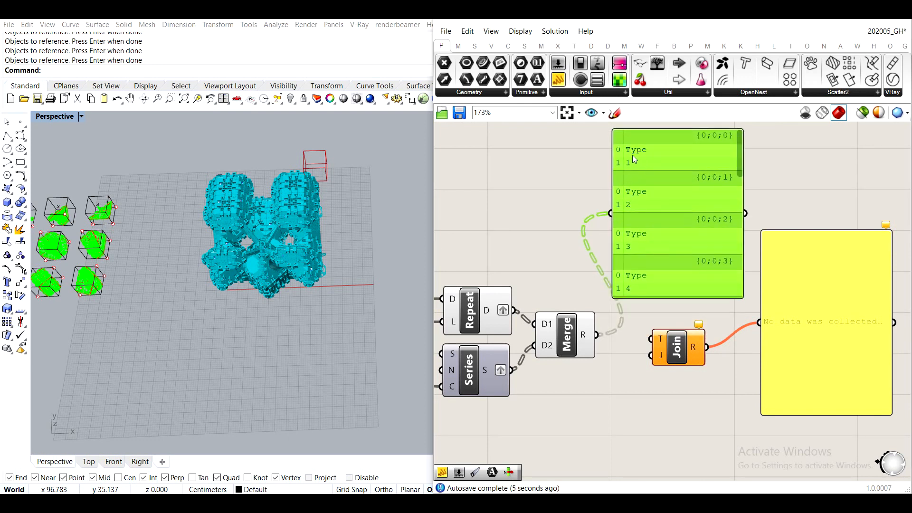
pyautogui.moveTo(739, 169); pyautogui.dragTo(699, 307)
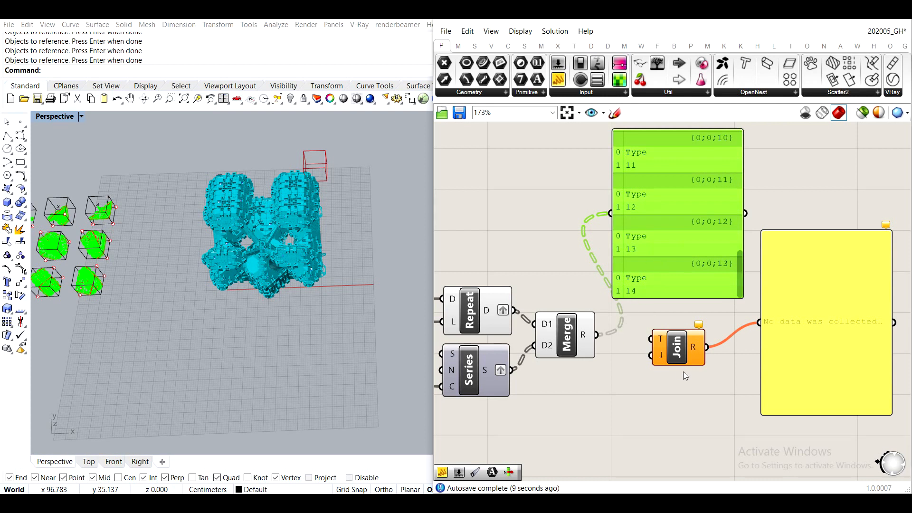
# - Wire the Merge result into Text Join's Text input to build one label per branch
pyautogui.moveTo(596, 335); pyautogui.dragTo(650, 339)
pyautogui.moveTo(791, 253); pyautogui.dragTo(732, 239, button='right')
pyautogui.scroll(-3, 731, 238)
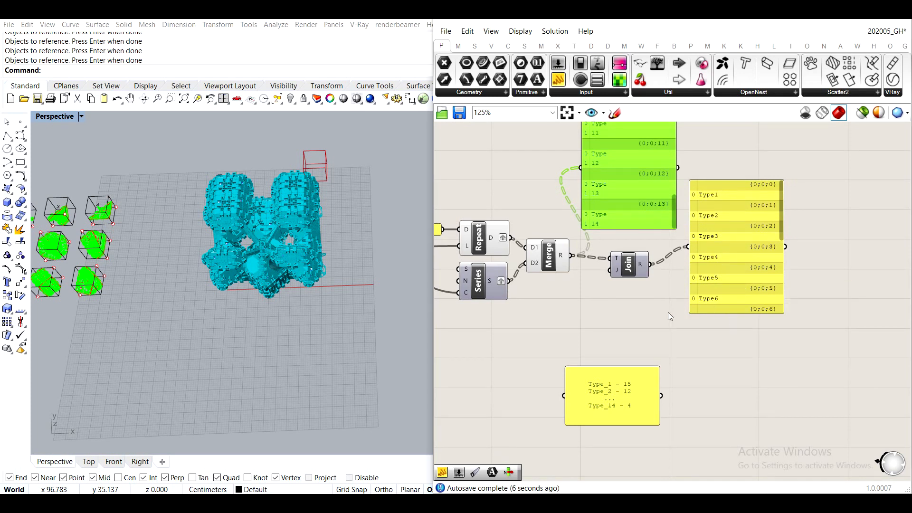
# - Add a small panel containing "_" and wire it into Text Join's Join input as the separator
pyautogui.scroll(8, 603, 395)
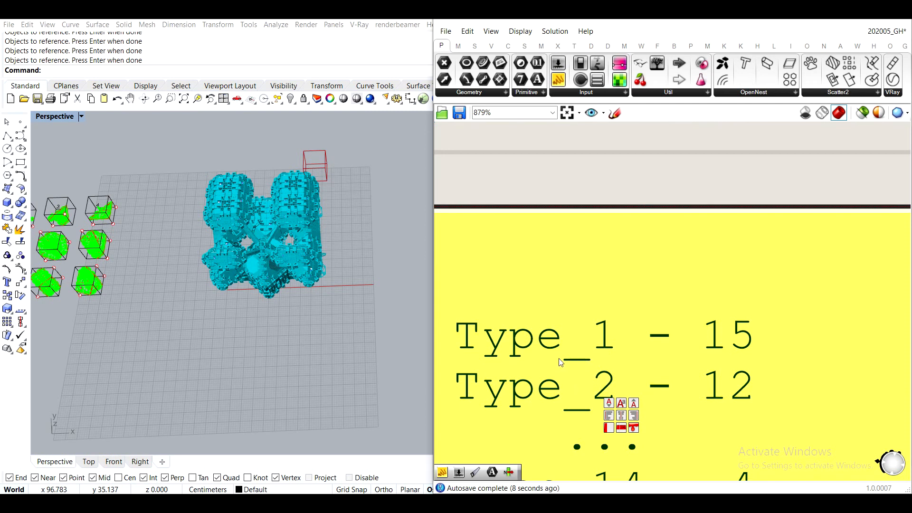
pyautogui.scroll(-4, 574, 362)
pyautogui.scroll(-5, 573, 363)
pyautogui.scroll(6, 618, 213)
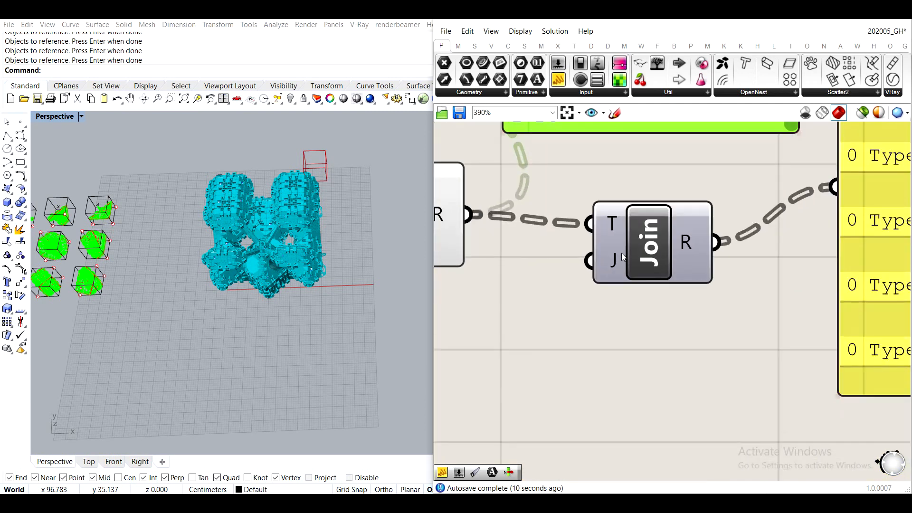
pyautogui.scroll(-3, 605, 265)
pyautogui.doubleClick(605, 303)
pyautogui.write('//')
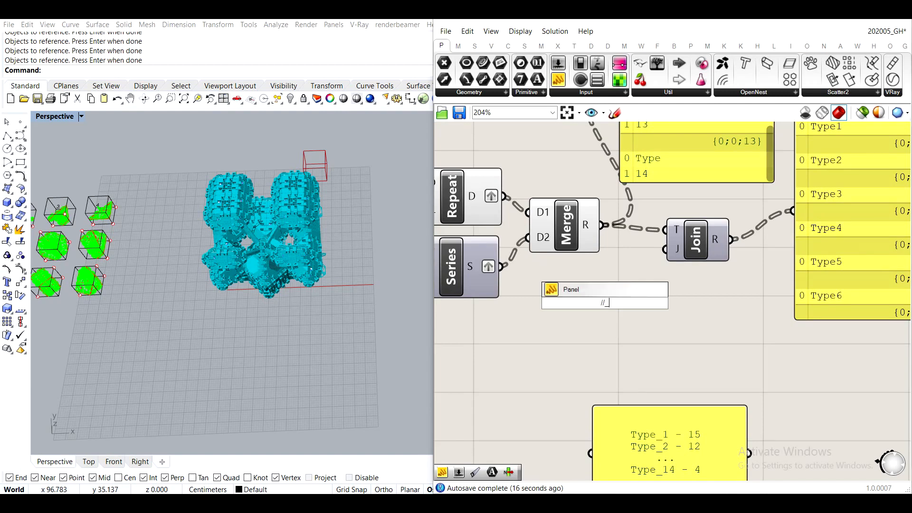
pyautogui.click(620, 287)
pyautogui.moveTo(664, 249); pyautogui.dragTo(633, 250)
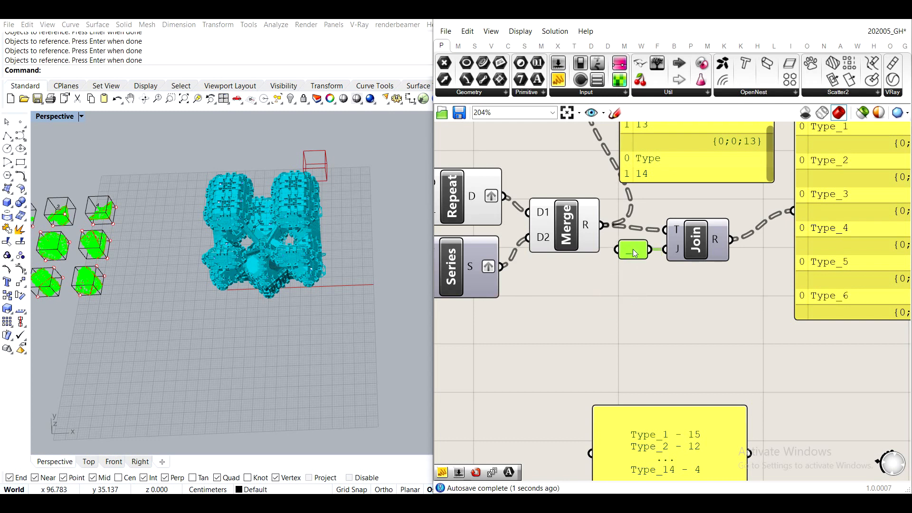
# - Delete the merged-data panel above the Merge component
pyautogui.scroll(-4, 708, 298)
pyautogui.click(714, 300)
pyautogui.scroll(5, 803, 180)
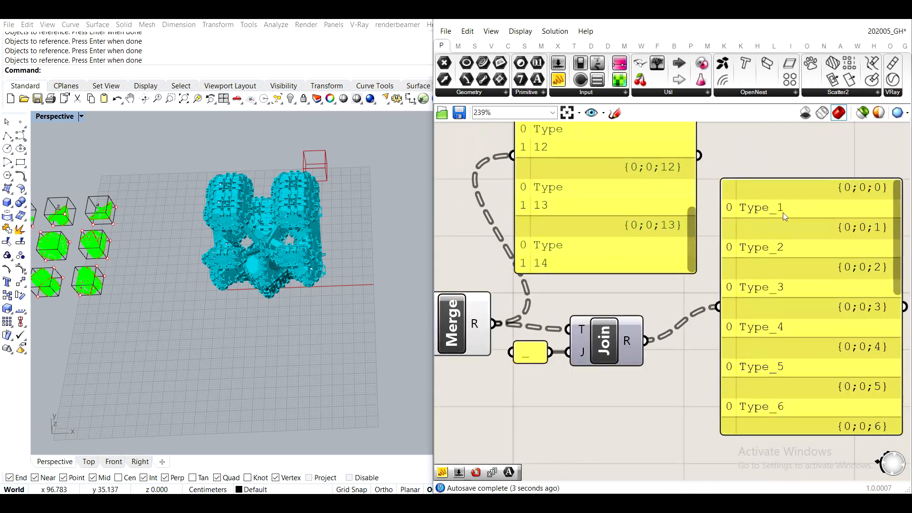
pyautogui.scroll(-4, 784, 208)
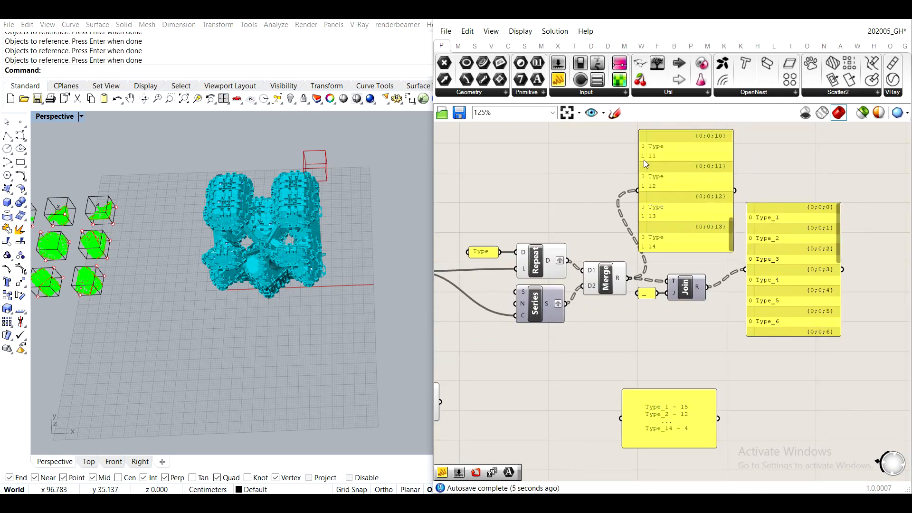
pyautogui.click(677, 175)
pyautogui.press('Delete')
# - Move the 14 panel close to the Repeat and Series inputs, directly beneath the Type panel
pyautogui.moveTo(602, 320); pyautogui.dragTo(655, 317, button='right')
pyautogui.moveTo(665, 335); pyautogui.dragTo(592, 222)
pyautogui.middleClick(592, 223)
pyautogui.click(620, 187)
pyautogui.click(620, 186)
pyautogui.moveTo(447, 269); pyautogui.dragTo(538, 270)
pyautogui.click(550, 322)
pyautogui.scroll(-3, 550, 322)
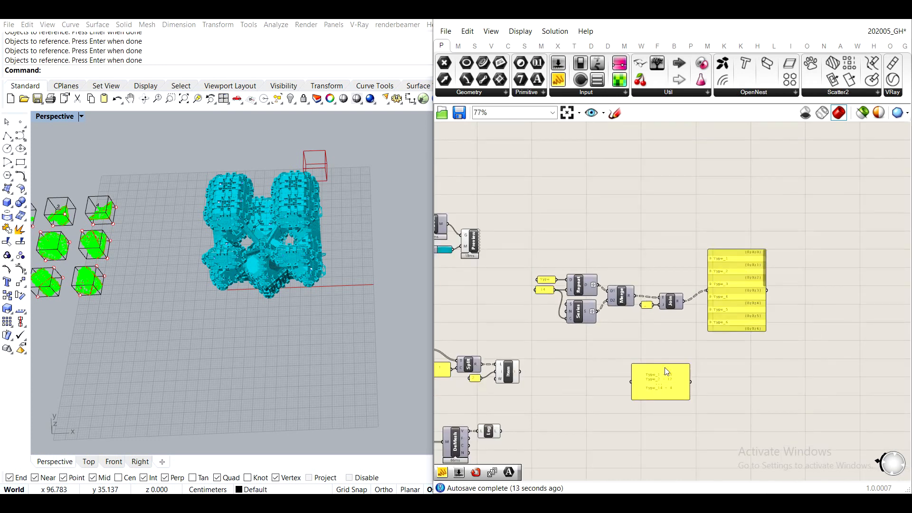
# - Compare the joined type labels with the sample count list, and review the Repeat and Series components feeding them
pyautogui.scroll(3, 781, 347)
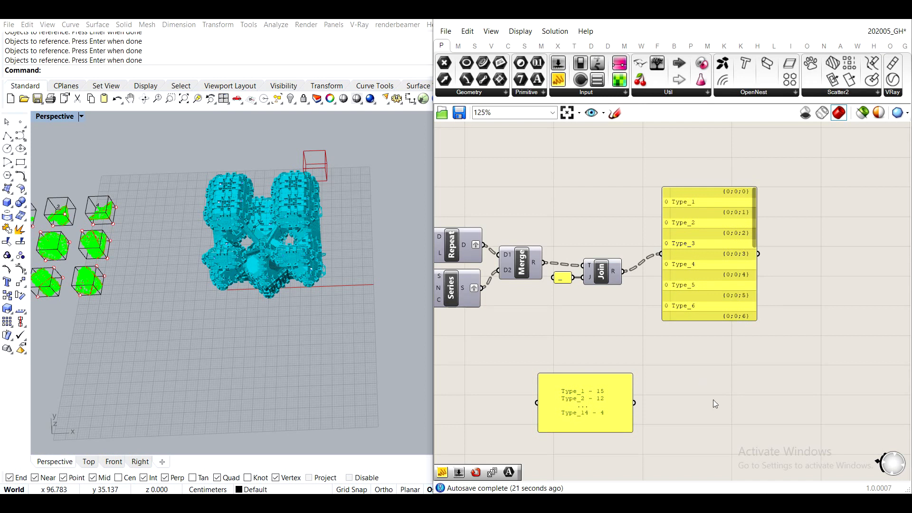
pyautogui.scroll(3, 708, 195)
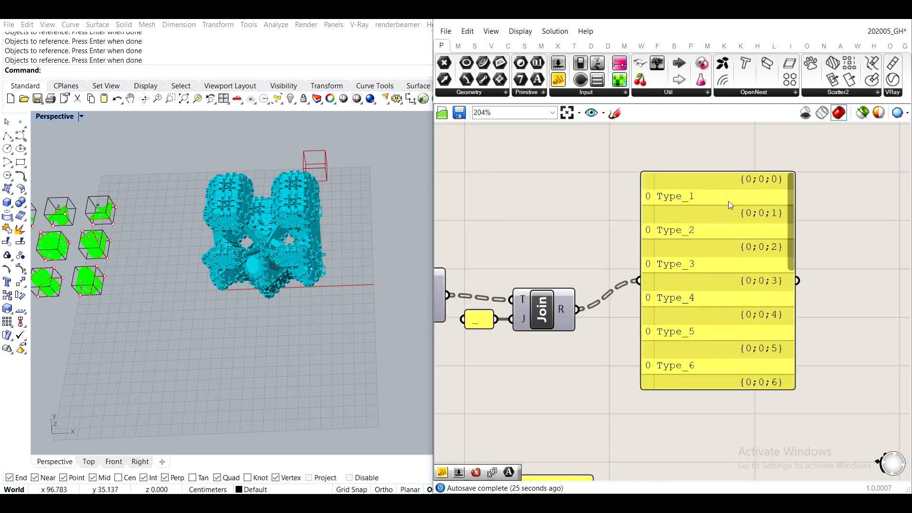
pyautogui.scroll(-3, 728, 201)
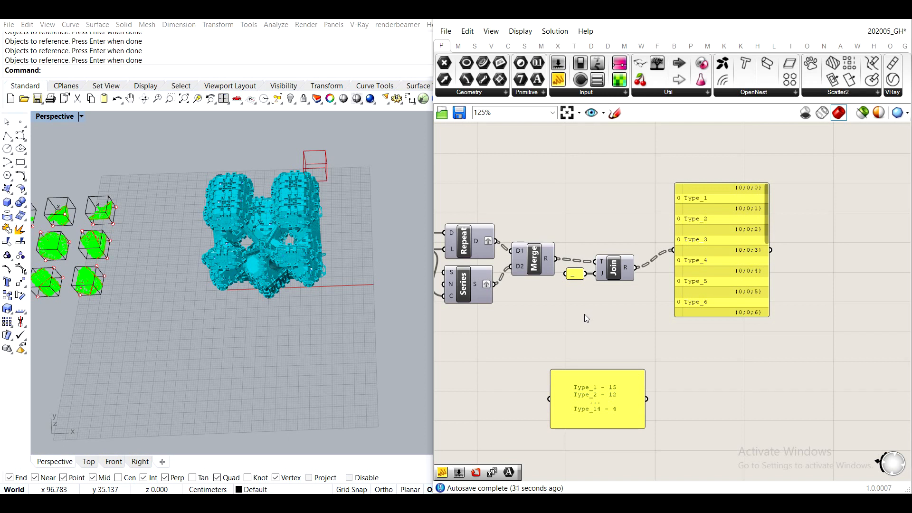
pyautogui.moveTo(493, 350); pyautogui.dragTo(683, 288, button='right')
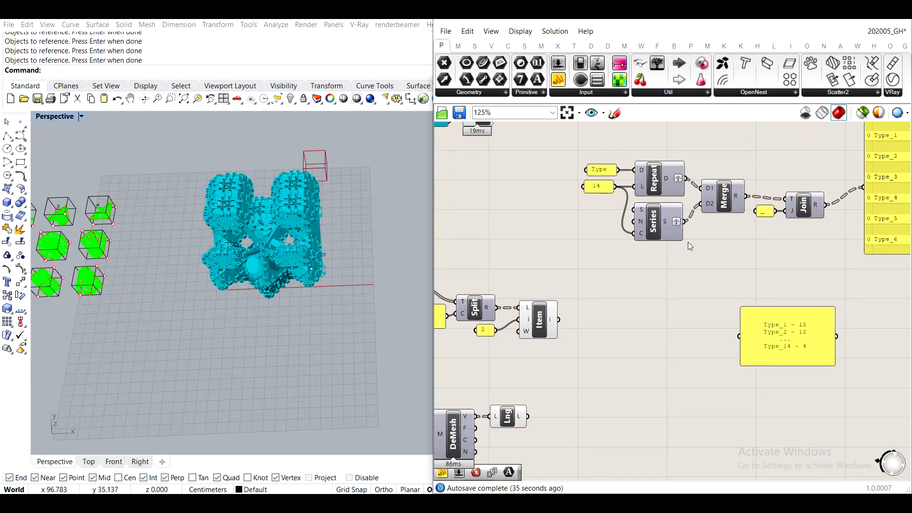
pyautogui.scroll(2, 687, 243)
pyautogui.moveTo(672, 235); pyautogui.dragTo(528, 218, button='right')
pyautogui.doubleClick(568, 279)
pyautogui.click(493, 209)
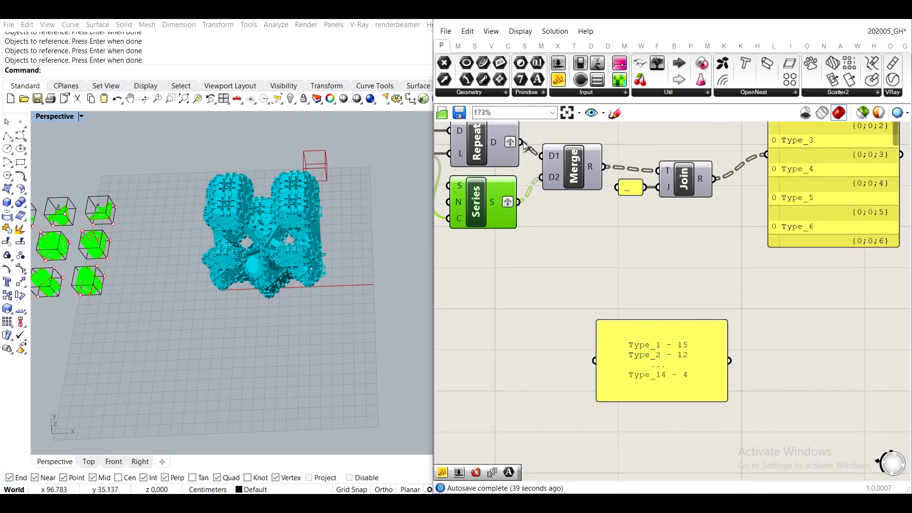
# - Add a Flatten Tree component below Merge and wire the Series output into its Tree input
pyautogui.doubleClick(594, 275)
pyautogui.write('fatt')
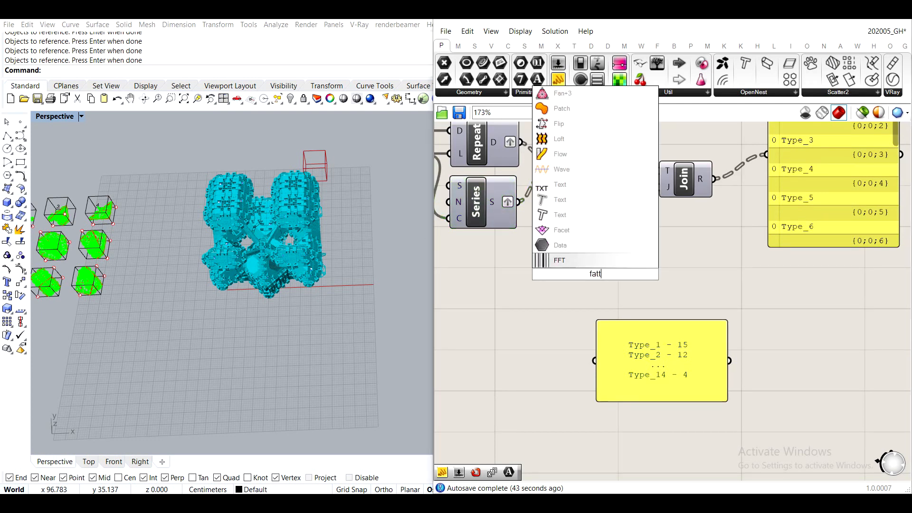
pyautogui.press('BackSpace')
pyautogui.press('BackSpace')
pyautogui.press('BackSpace')
pyautogui.write('latt')
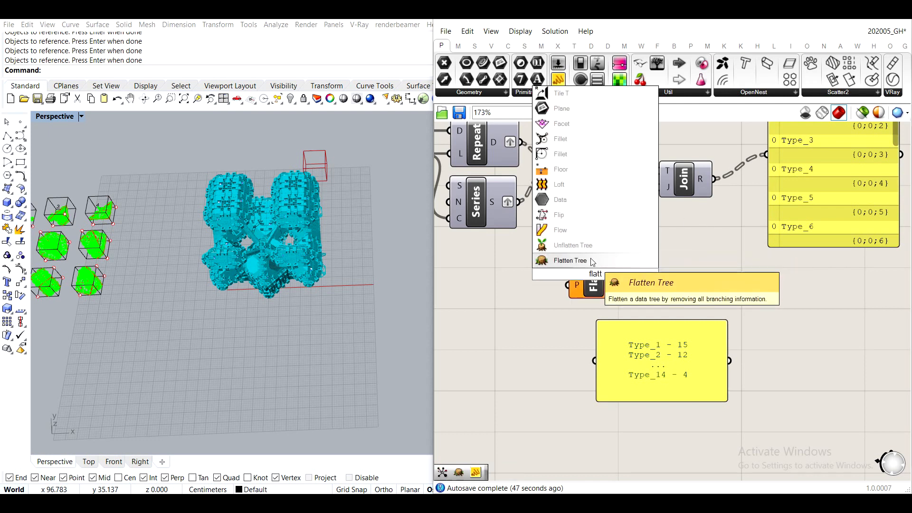
pyautogui.click(570, 261)
pyautogui.moveTo(520, 201); pyautogui.dragTo(560, 241)
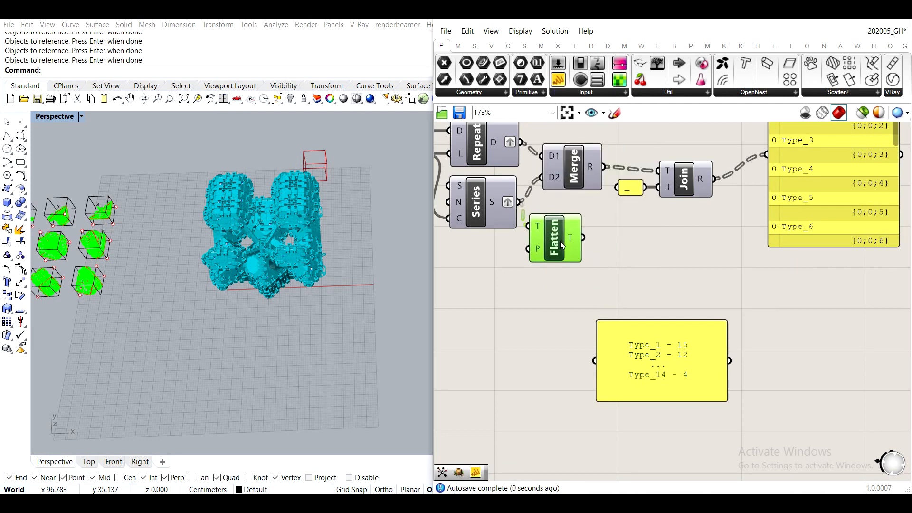
pyautogui.moveTo(575, 240)
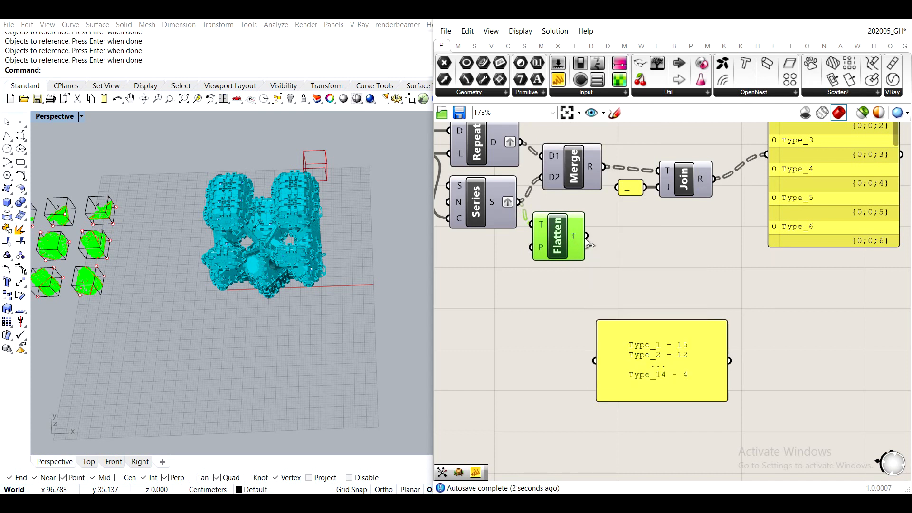
# - Move the sample list panel away from the space below the Merge and Text Join components
pyautogui.moveTo(643, 338); pyautogui.dragTo(791, 312)
pyautogui.moveTo(802, 323); pyautogui.dragTo(649, 357, button='right')
pyautogui.moveTo(660, 359); pyautogui.dragTo(878, 276)
pyautogui.click(674, 366)
pyautogui.moveTo(623, 344); pyautogui.dragTo(796, 300, button='right')
# - Add a panel beneath Flatten Tree, wire the flattened series into it, and enlarge the panel to show more entries
pyautogui.doubleClick(704, 288)
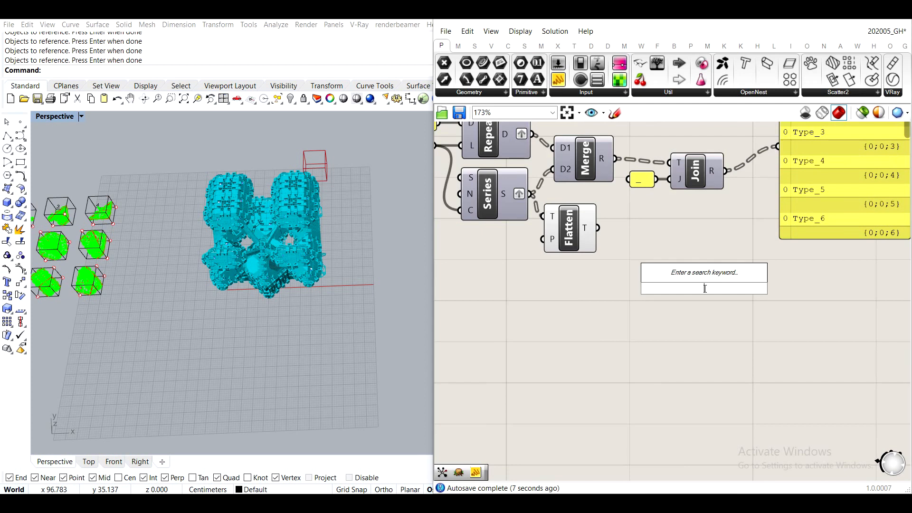
pyautogui.write('//')
pyautogui.press('Return')
pyautogui.moveTo(596, 228); pyautogui.dragTo(681, 414)
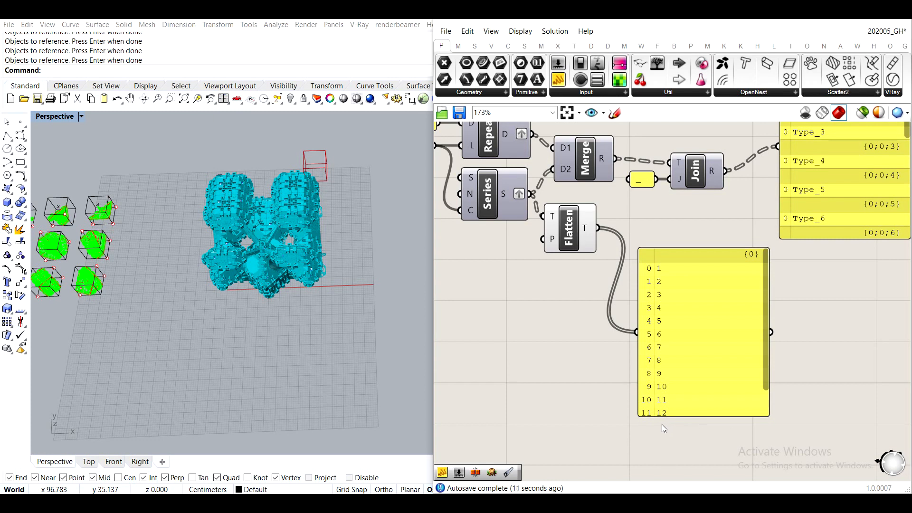
# - Move the Geometry, Mesh, Deconstruct Mesh and List Length group up so that List Length sits directly below List Item
pyautogui.scroll(-5, 603, 328)
pyautogui.moveTo(463, 353); pyautogui.dragTo(628, 310, button='right')
pyautogui.scroll(5, 628, 309)
pyautogui.scroll(-3, 708, 437)
pyautogui.moveTo(818, 369); pyautogui.dragTo(527, 259)
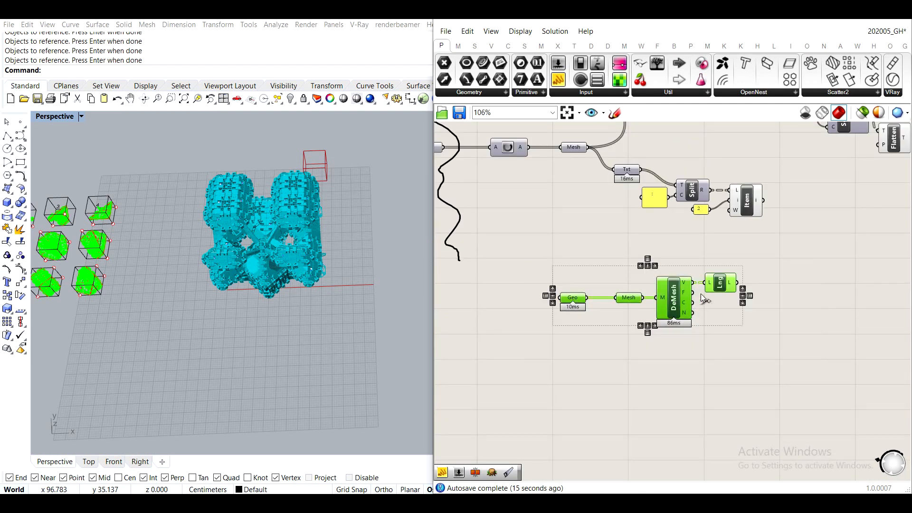
pyautogui.moveTo(724, 279); pyautogui.dragTo(750, 252)
pyautogui.moveTo(834, 239); pyautogui.dragTo(753, 278, button='right')
pyautogui.click(754, 278)
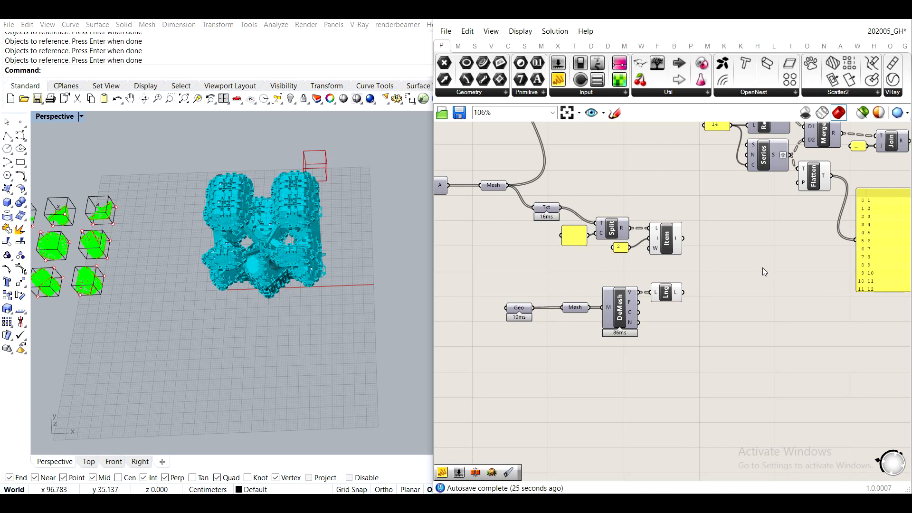
# - Relocate the Flatten Tree panel beside List Item and feed it from List Item's output instead
pyautogui.moveTo(712, 267); pyautogui.dragTo(617, 270, button='right')
pyautogui.scroll(4, 629, 278)
pyautogui.scroll(-3, 610, 279)
pyautogui.scroll(2, 591, 261)
pyautogui.moveTo(595, 240)
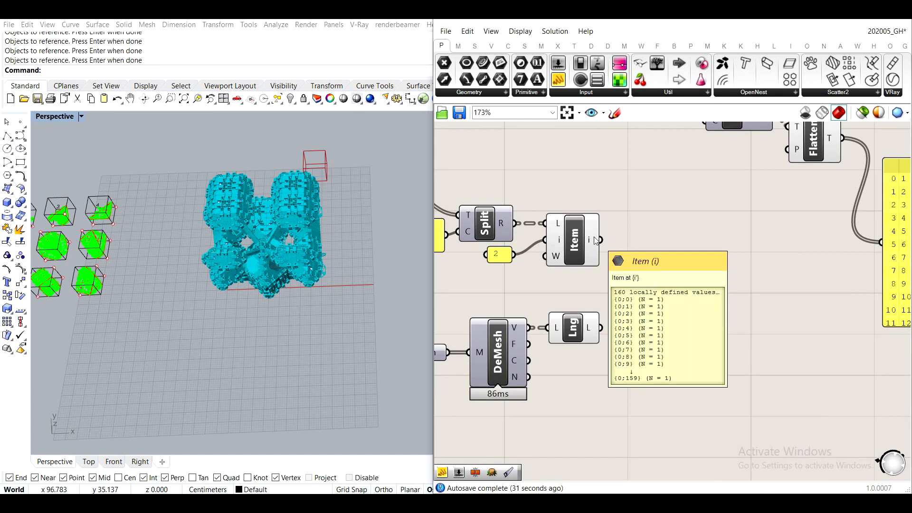
pyautogui.scroll(-2, 595, 239)
pyautogui.moveTo(598, 239); pyautogui.dragTo(634, 246)
pyautogui.scroll(2, 635, 228)
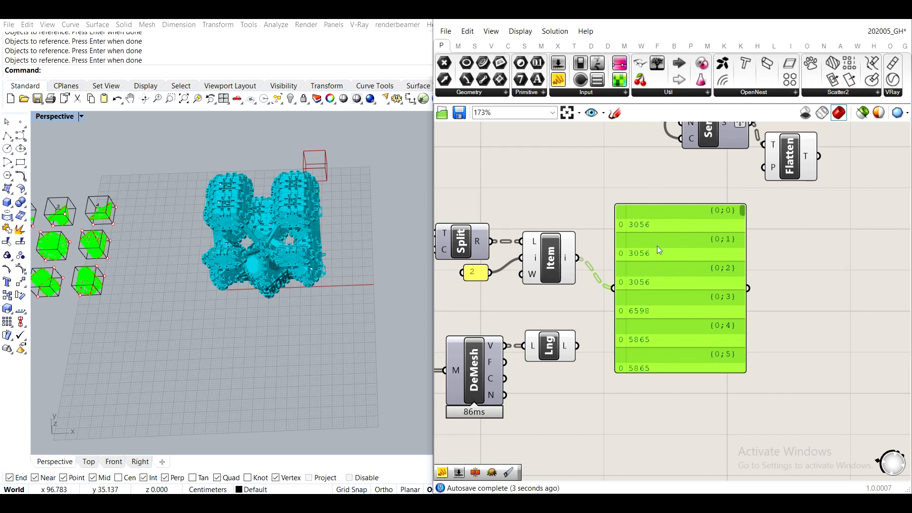
pyautogui.moveTo(649, 251); pyautogui.dragTo(707, 234)
# - Feed the panel from List Length instead and look through the vertex counts of the library meshes
pyautogui.moveTo(577, 345); pyautogui.dragTo(671, 272)
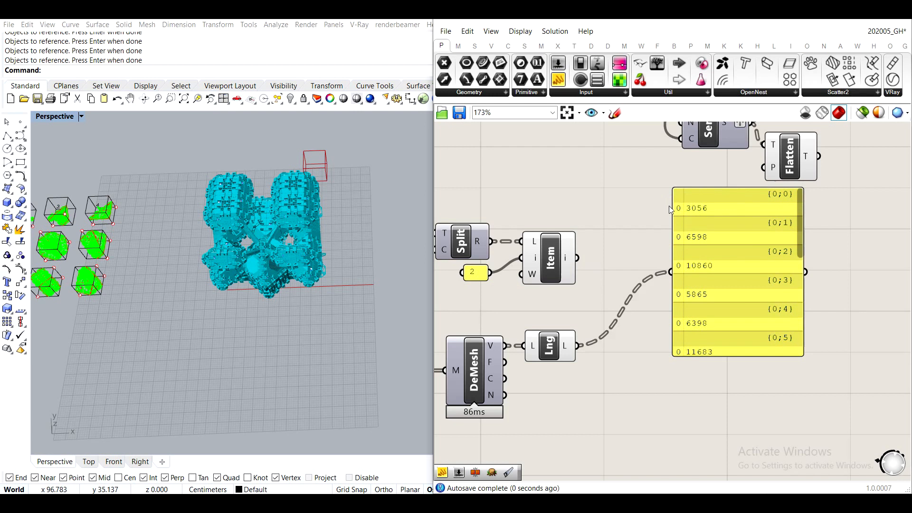
pyautogui.moveTo(799, 231); pyautogui.dragTo(795, 300)
pyautogui.scroll(5, 795, 300)
pyautogui.scroll(-3, 484, 352)
pyautogui.moveTo(485, 353); pyautogui.dragTo(655, 347, button='right')
# - Examine the aggregation and the boxed library meshes in the Perspective viewport alongside the List Item and List Length components
pyautogui.scroll(1, 655, 347)
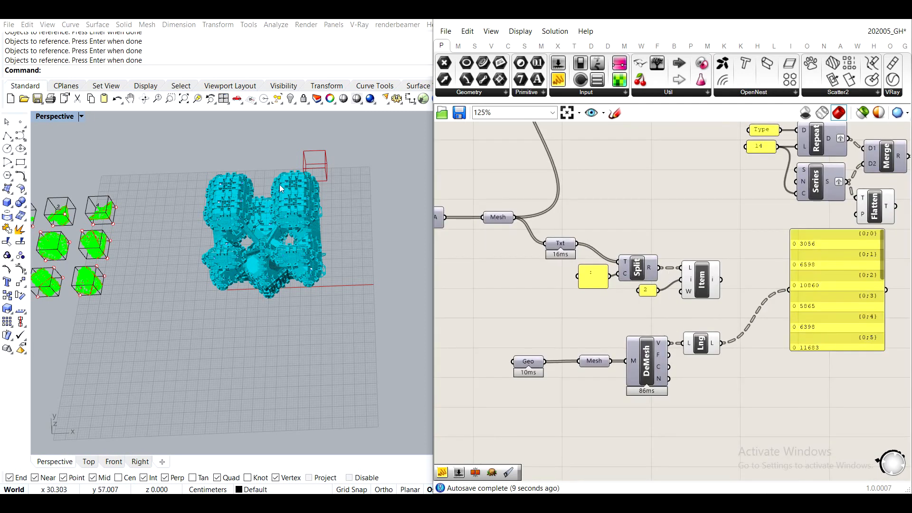
pyautogui.scroll(6, 228, 202)
pyautogui.scroll(-6, 204, 237)
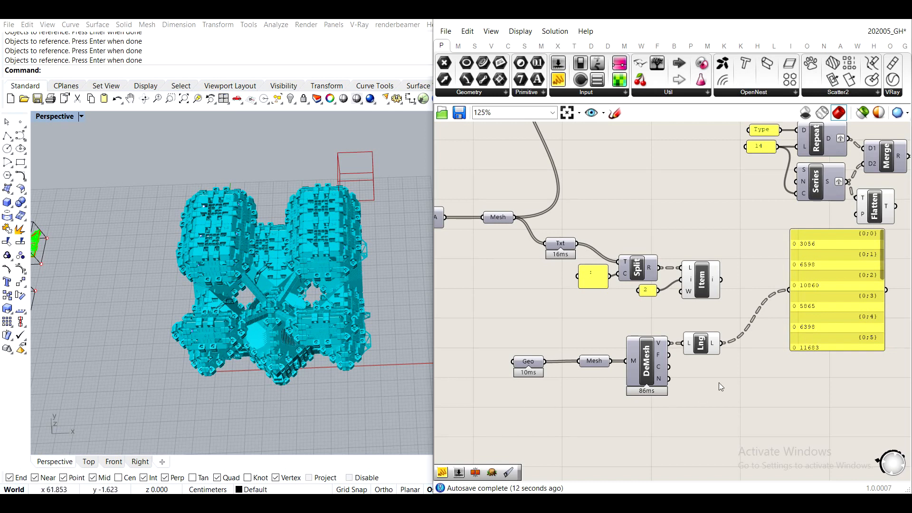
pyautogui.scroll(3, 719, 382)
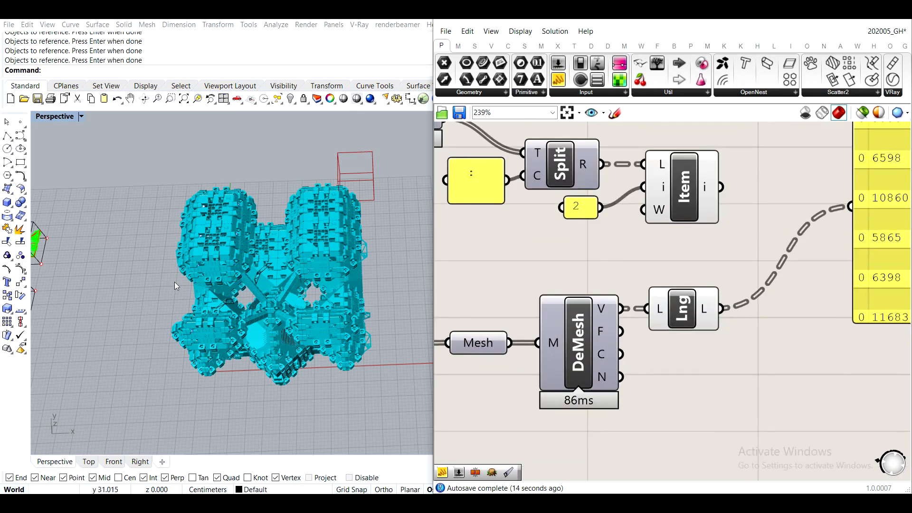
pyautogui.scroll(-8, 177, 285)
pyautogui.scroll(2, 166, 262)
pyautogui.keyDown('shift'); pyautogui.moveTo(138, 289); pyautogui.dragTo(196, 272, button='right'); pyautogui.keyUp('shift')
pyautogui.scroll(6, 166, 262)
pyautogui.scroll(-6, 311, 286)
pyautogui.scroll(-2, 755, 280)
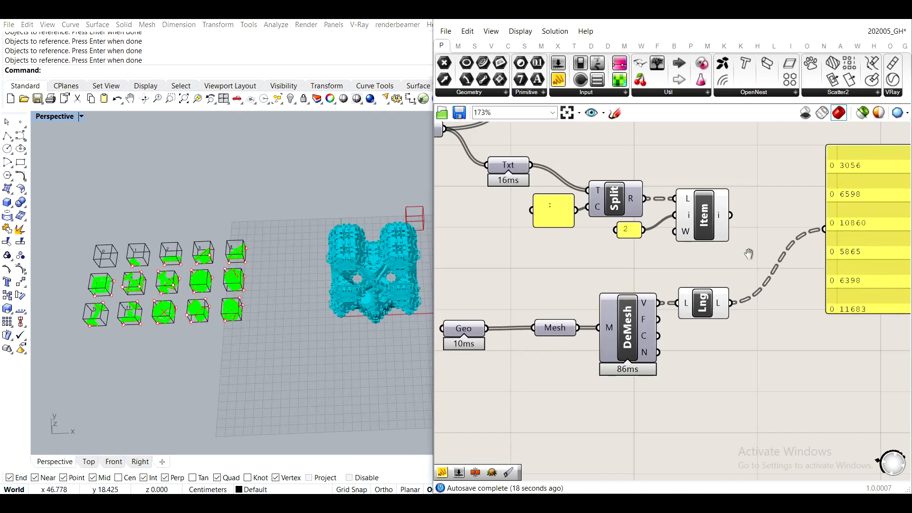
# - Wire List Item's output back into the panel in place of the List Length values
pyautogui.moveTo(901, 247); pyautogui.dragTo(765, 251, button='right')
pyautogui.click(765, 251)
pyautogui.moveTo(594, 216); pyautogui.dragTo(678, 222)
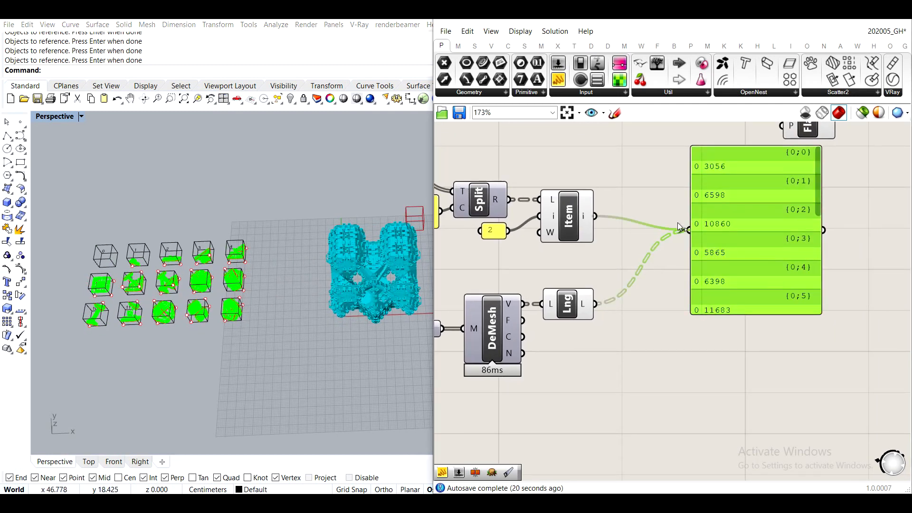
pyautogui.scroll(4, 570, 209)
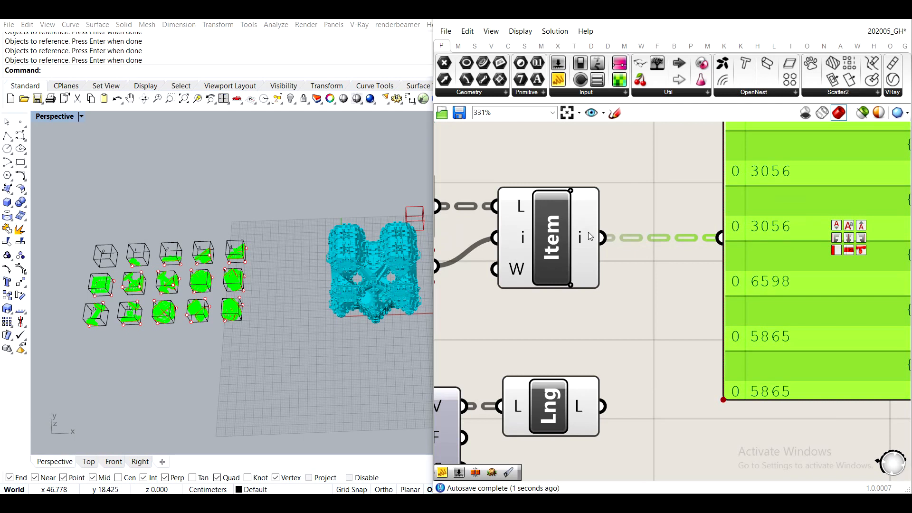
pyautogui.rightClick(589, 215)
pyautogui.click(651, 197)
# - Flatten the List Length output so the library vertex counts form a single list
pyautogui.scroll(-4, 614, 338)
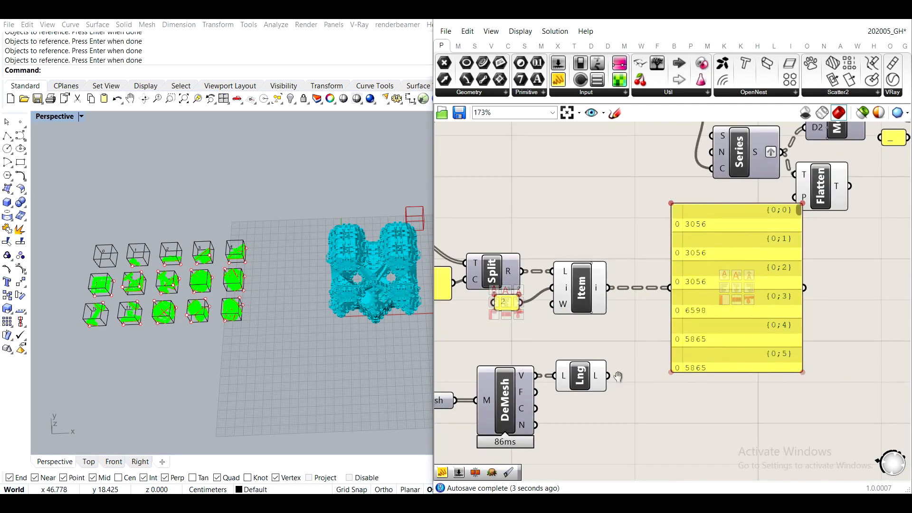
pyautogui.moveTo(617, 375); pyautogui.dragTo(613, 306, button='right')
pyautogui.scroll(4, 601, 308)
pyautogui.rightClick(596, 296)
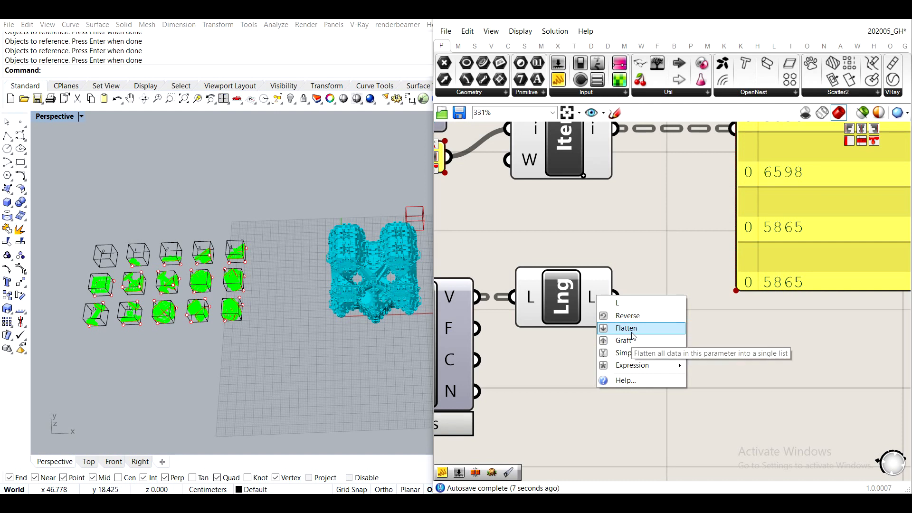
pyautogui.click(633, 336)
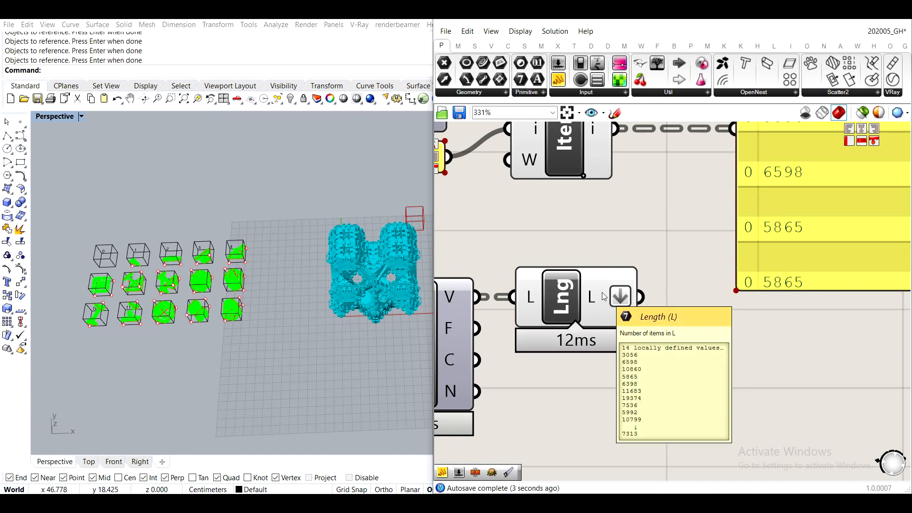
pyautogui.scroll(-3, 603, 297)
# - Shift the vertex-count panel down and place an Equality component between it and the List Item and List Length components
pyautogui.moveTo(718, 251); pyautogui.dragTo(712, 285)
pyautogui.doubleClick(601, 335)
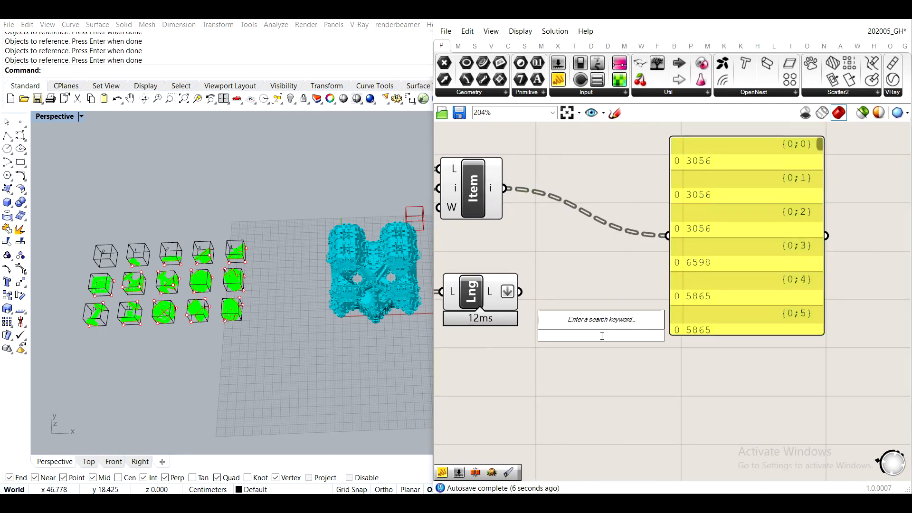
pyautogui.write('equal')
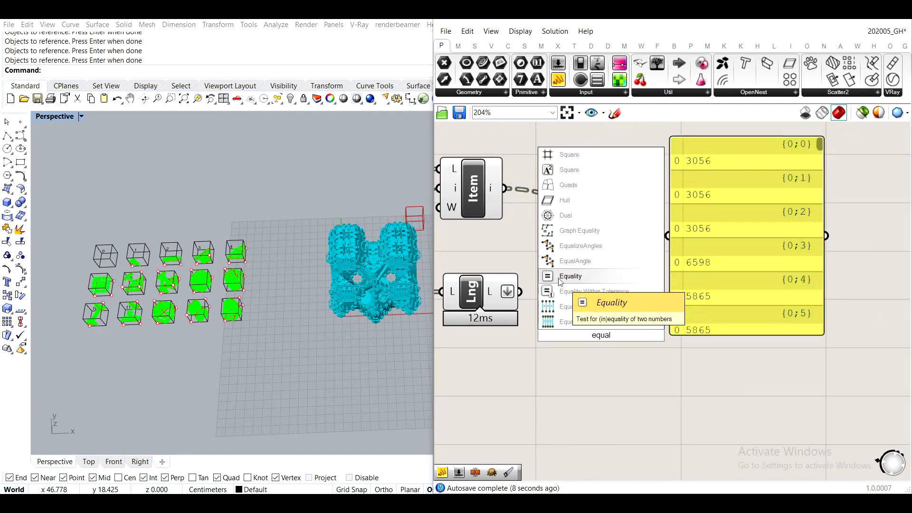
pyautogui.click(559, 279)
pyautogui.moveTo(599, 337); pyautogui.dragTo(584, 255)
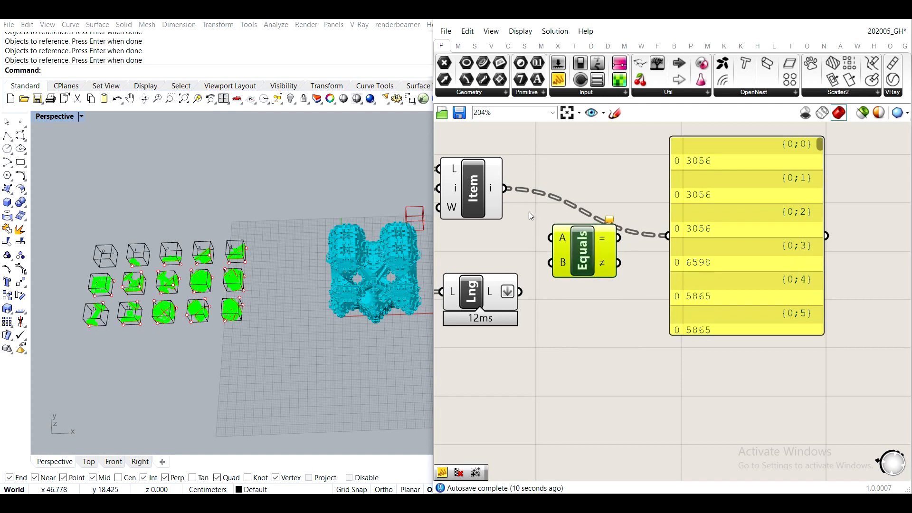
# - Compare the List Item values with the List Length values in the Equality component, and show its equal results in the enlarged panel
pyautogui.moveTo(505, 189); pyautogui.dragTo(550, 238)
pyautogui.moveTo(520, 291); pyautogui.dragTo(550, 262)
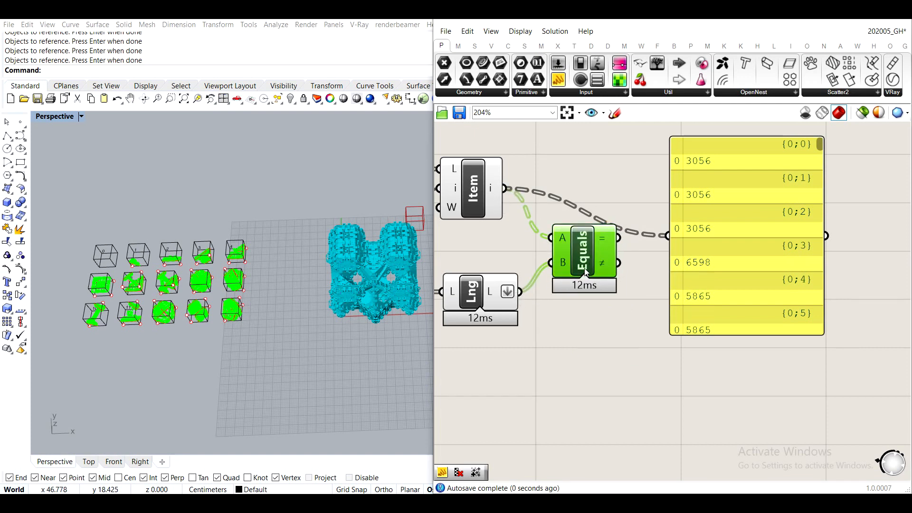
pyautogui.moveTo(618, 237); pyautogui.dragTo(668, 236)
pyautogui.scroll(-3, 737, 264)
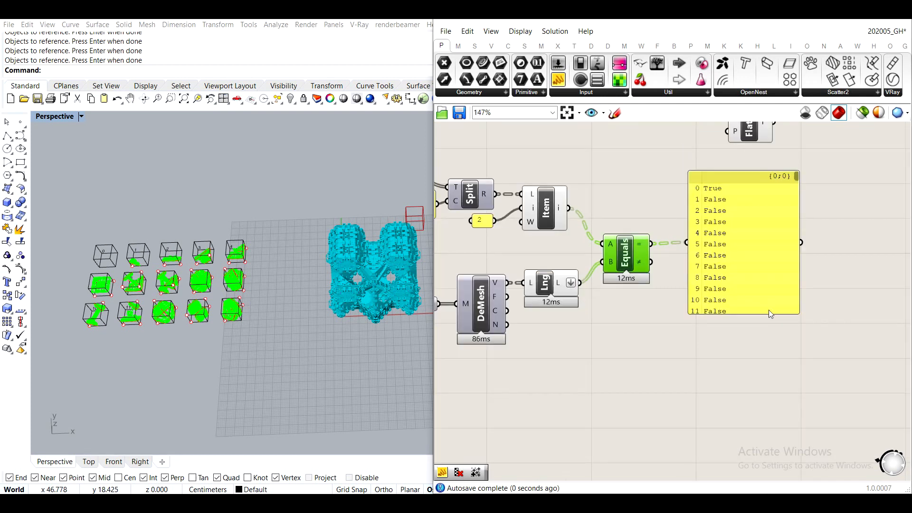
pyautogui.moveTo(733, 289); pyautogui.dragTo(737, 431)
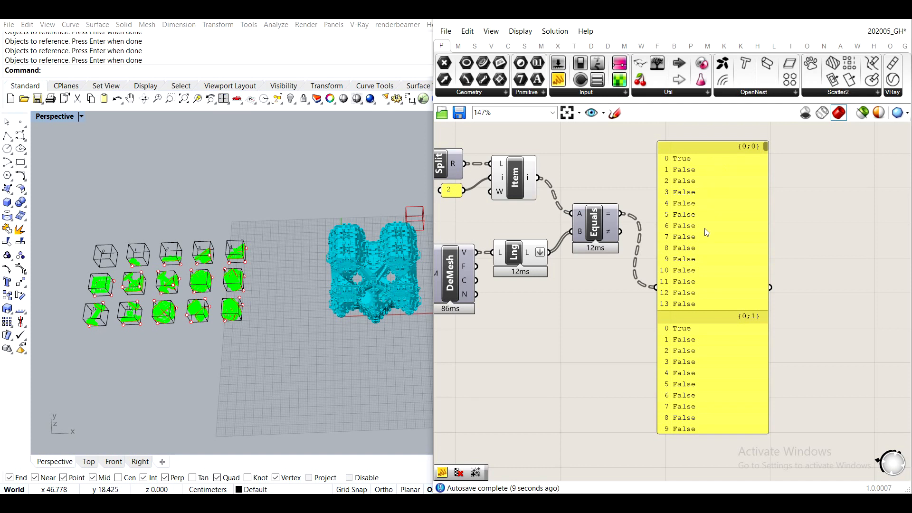
# - Examine the True/False patterns in the panel across several branches alongside the Equality component
pyautogui.scroll(1, 694, 207)
pyautogui.moveTo(540, 204); pyautogui.dragTo(657, 214, button='right')
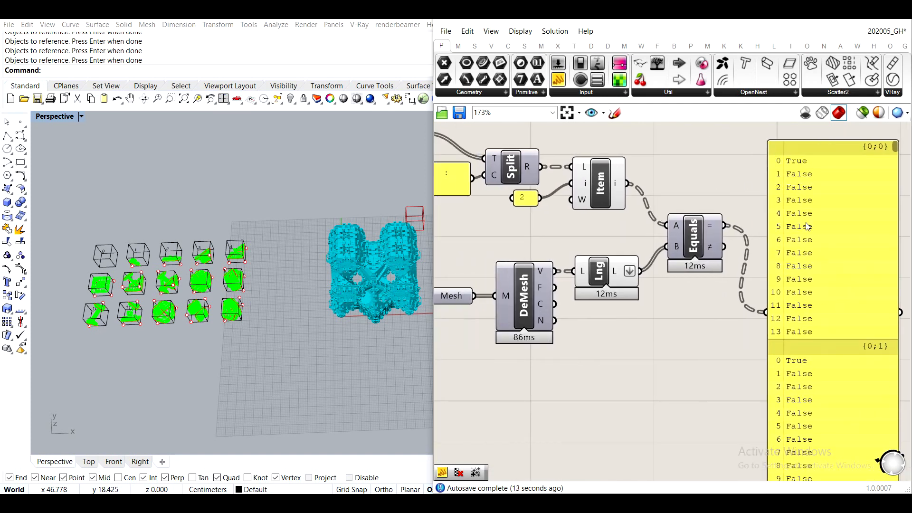
pyautogui.moveTo(763, 184); pyautogui.dragTo(695, 189, button='right')
pyautogui.scroll(2, 707, 180)
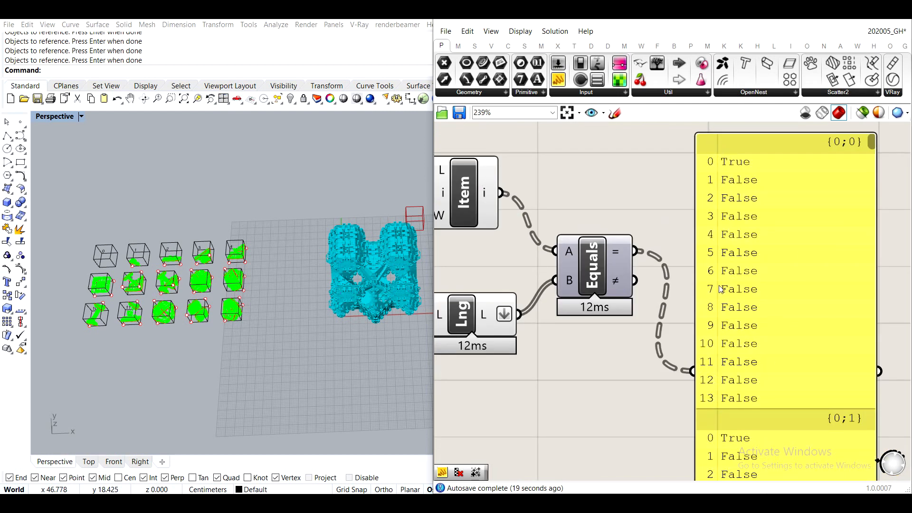
pyautogui.scroll(-2, 735, 165)
pyautogui.moveTo(728, 284); pyautogui.dragTo(692, 245, button='right')
pyautogui.moveTo(698, 374); pyautogui.dragTo(681, 291, button='right')
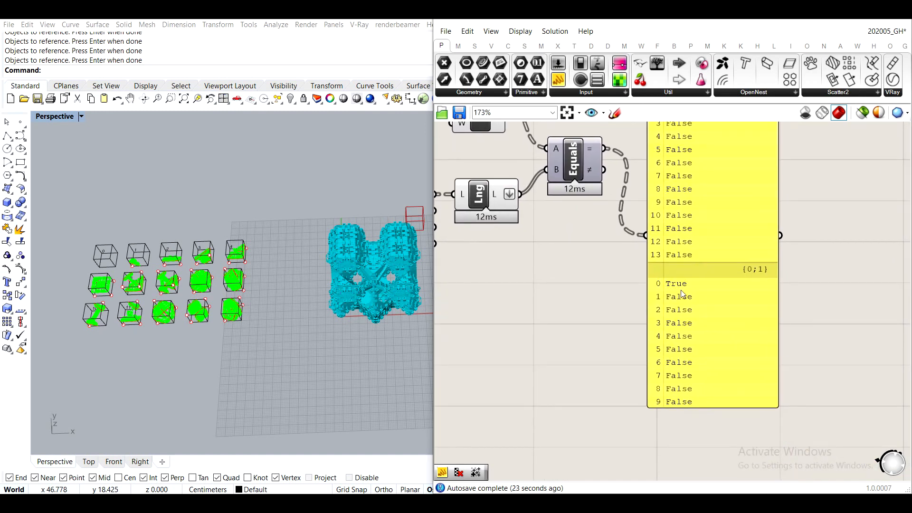
pyautogui.moveTo(725, 222); pyautogui.dragTo(707, 302, button='right')
pyautogui.moveTo(758, 153); pyautogui.dragTo(753, 253)
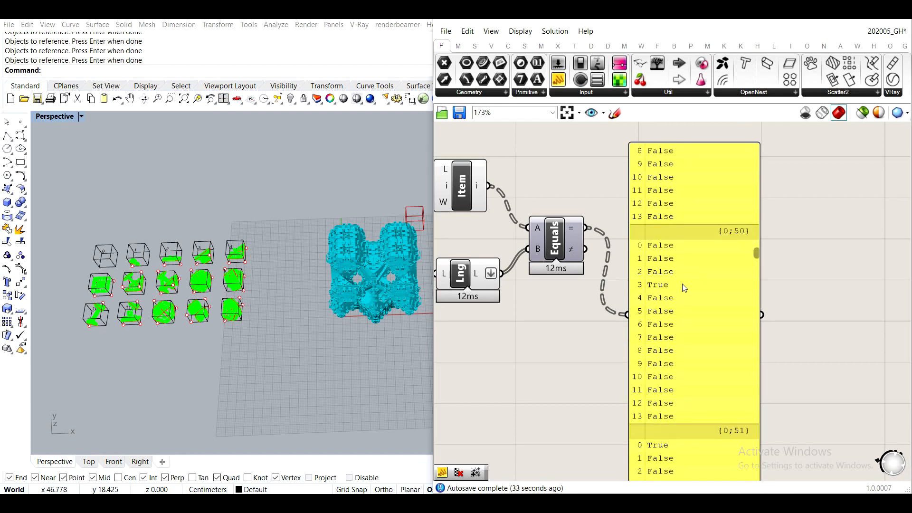
pyautogui.scroll(-1, 489, 219)
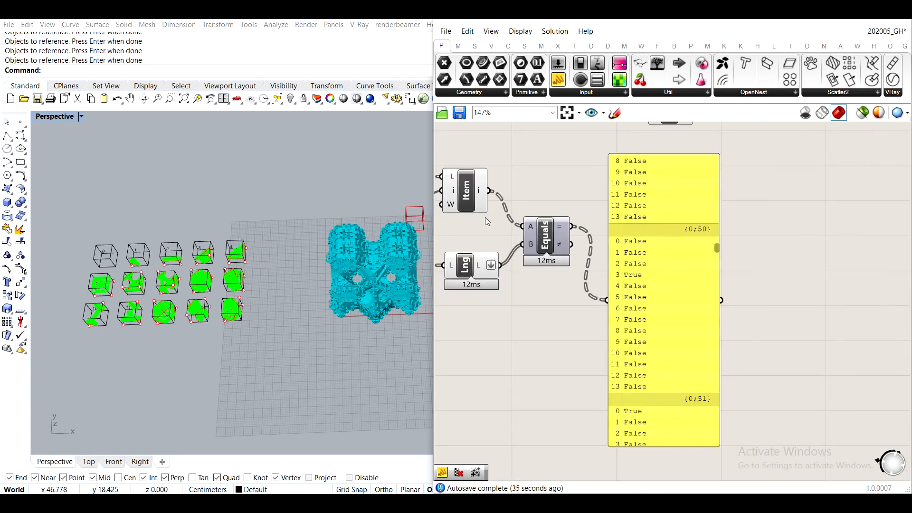
# - Inspect the List Item component and the individual meshes of the aggregation up close in the Perspective viewport
pyautogui.moveTo(495, 261); pyautogui.dragTo(566, 258, button='right')
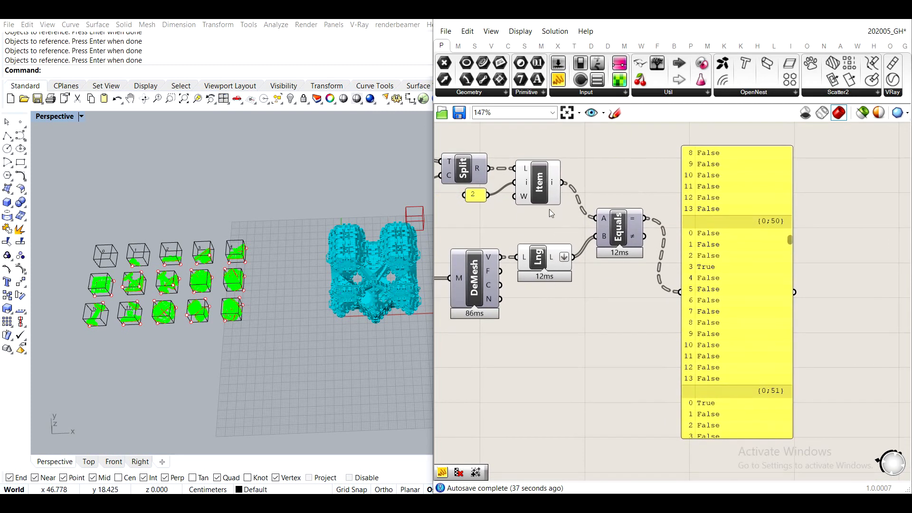
pyautogui.click(543, 187)
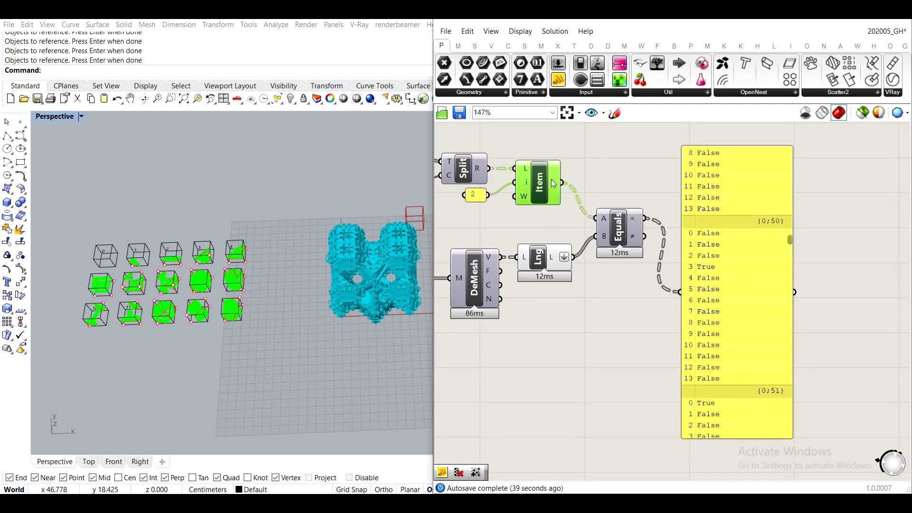
pyautogui.moveTo(550, 179)
pyautogui.scroll(4, 309, 220)
pyautogui.keyDown('shift'); pyautogui.moveTo(316, 278); pyautogui.dragTo(225, 225, button='right'); pyautogui.keyUp('shift')
pyautogui.moveTo(269, 277); pyautogui.dragTo(302, 264, button='right')
pyautogui.scroll(4, 302, 264)
pyautogui.scroll(2, 344, 267)
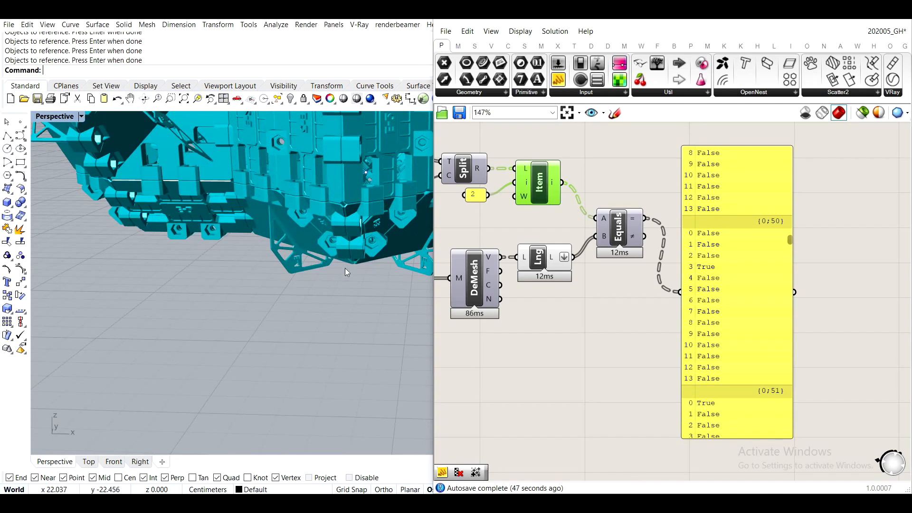
pyautogui.scroll(-4, 335, 228)
pyautogui.scroll(5, 334, 228)
pyautogui.scroll(-3, 332, 265)
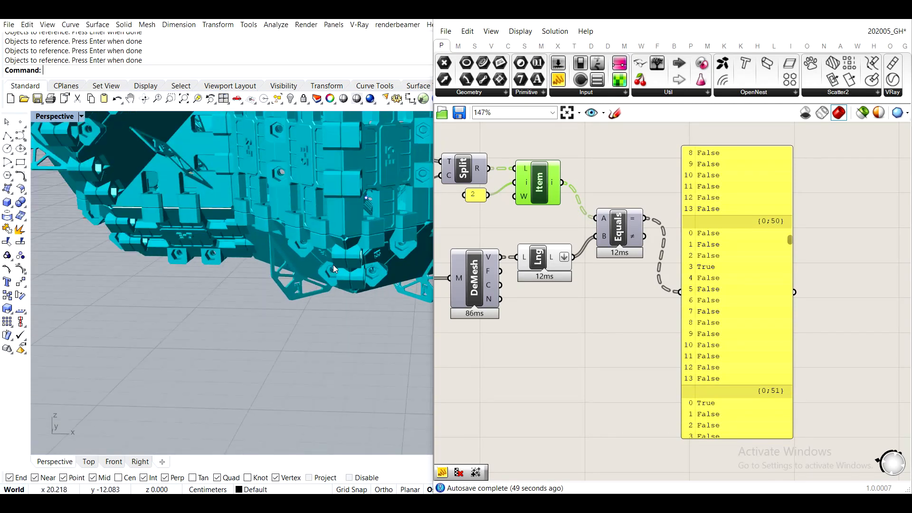
pyautogui.scroll(-2, 335, 259)
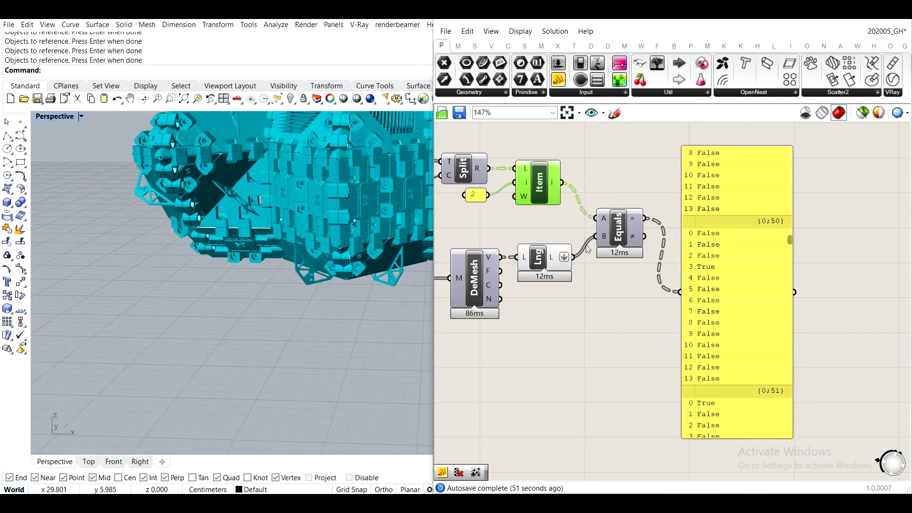
# - Replace the Equality results in the panel with the List Length output to review the library vertex counts
pyautogui.scroll(3, 587, 259)
pyautogui.moveTo(583, 260); pyautogui.dragTo(730, 305)
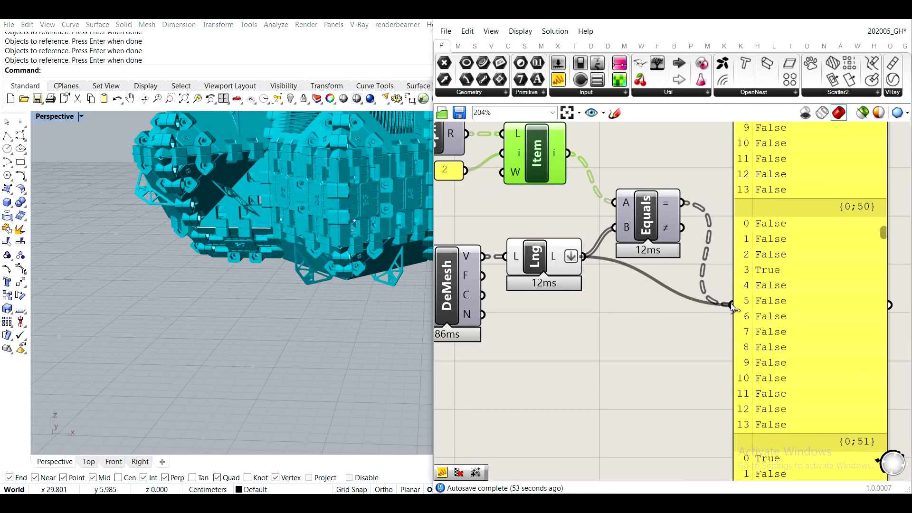
pyautogui.moveTo(736, 284); pyautogui.dragTo(653, 363, button='right')
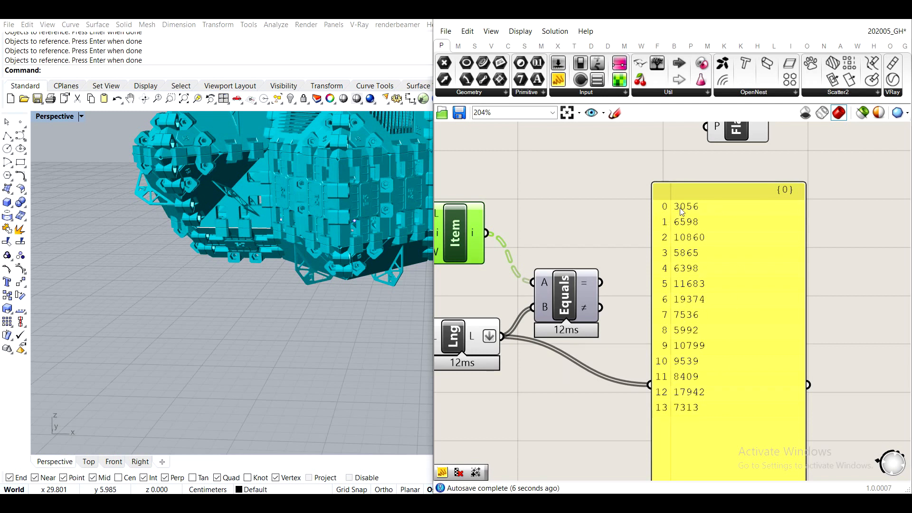
# - Delete the panel showing the library vertex counts
pyautogui.click(718, 253)
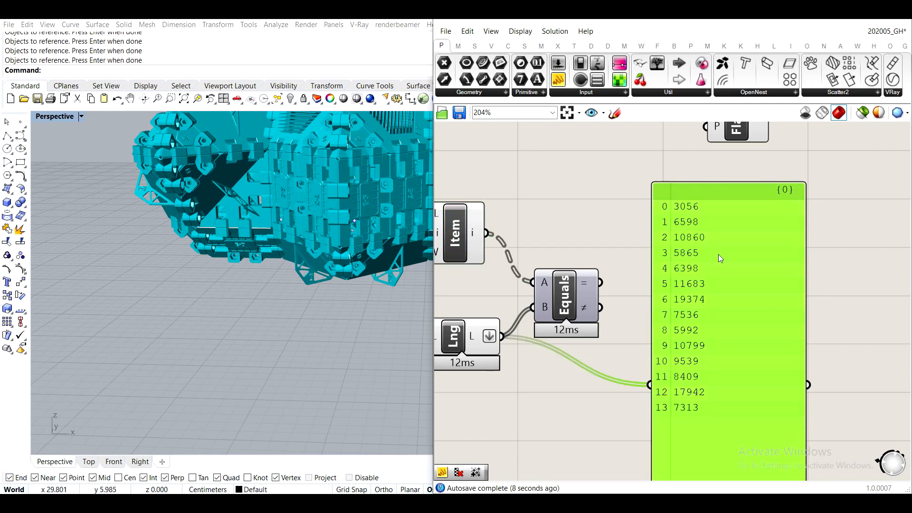
pyautogui.scroll(-3, 665, 252)
pyautogui.press('Delete')
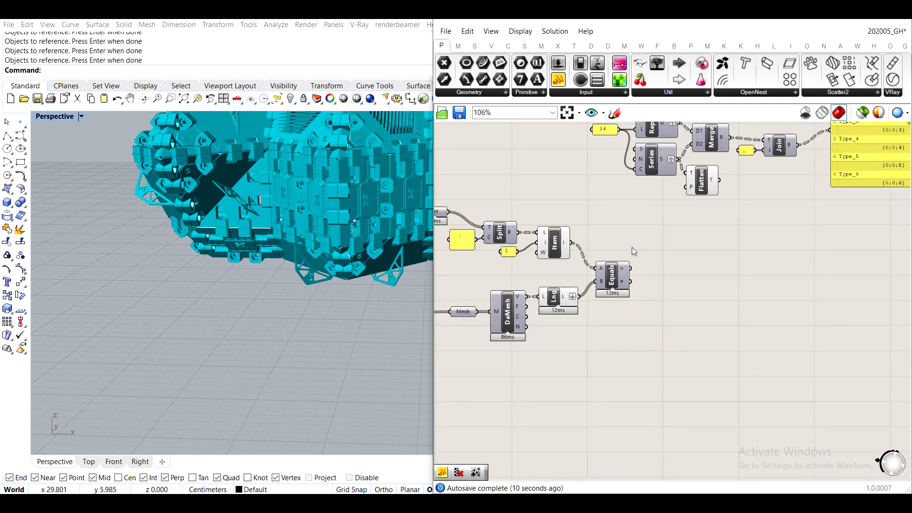
# - Add a Cull Pattern component below Flatten Tree and feed the flattened series into its list input
pyautogui.moveTo(661, 206); pyautogui.dragTo(699, 308, button='right')
pyautogui.scroll(3, 700, 308)
pyautogui.scroll(-4, 712, 285)
pyautogui.scroll(3, 715, 265)
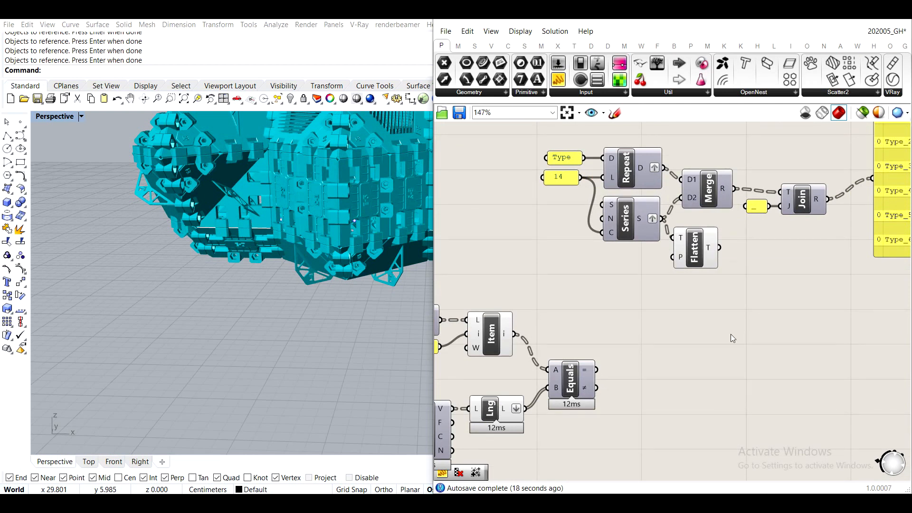
pyautogui.doubleClick(714, 305)
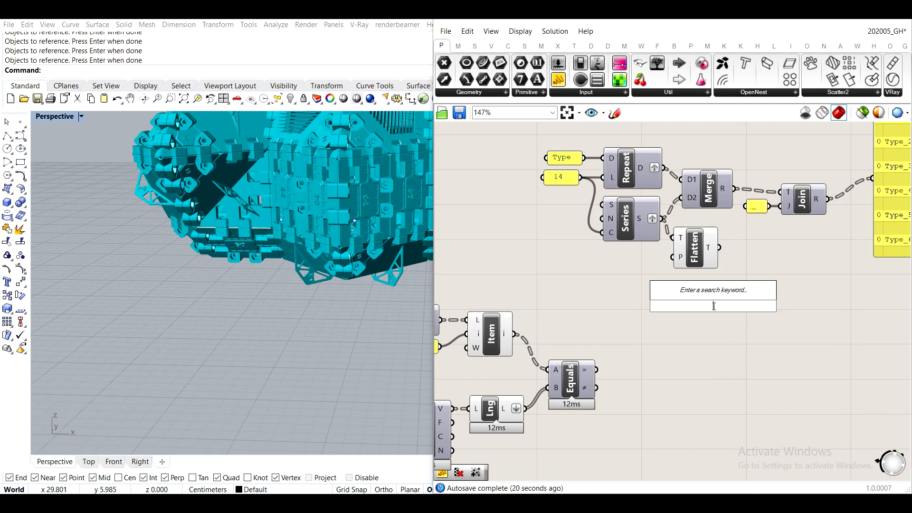
pyautogui.write('list')
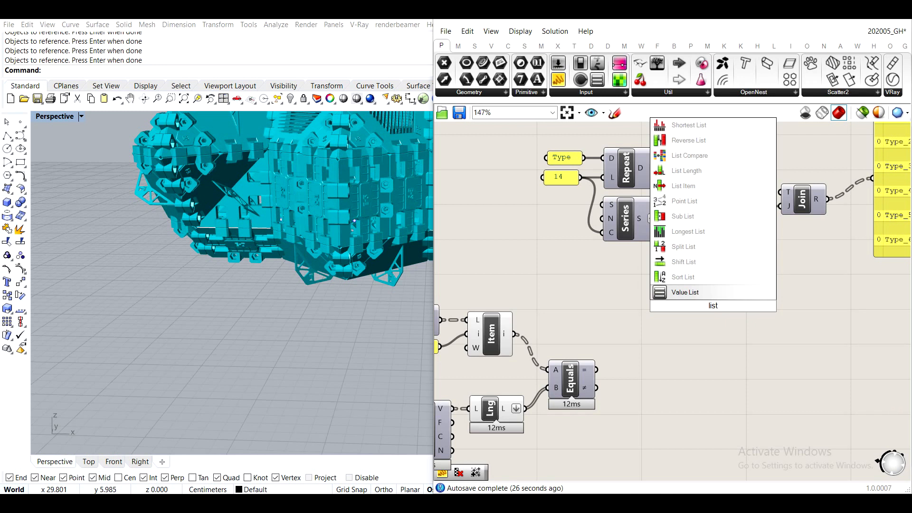
pyautogui.press('BackSpace')
pyautogui.press('BackSpace')
pyautogui.press('BackSpace')
pyautogui.press('BackSpace')
pyautogui.write('cull p')
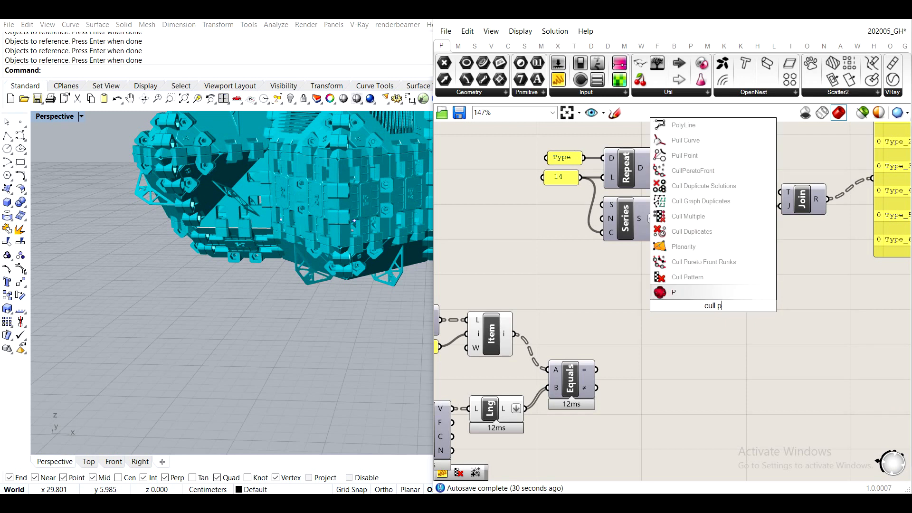
pyautogui.press('BackSpace')
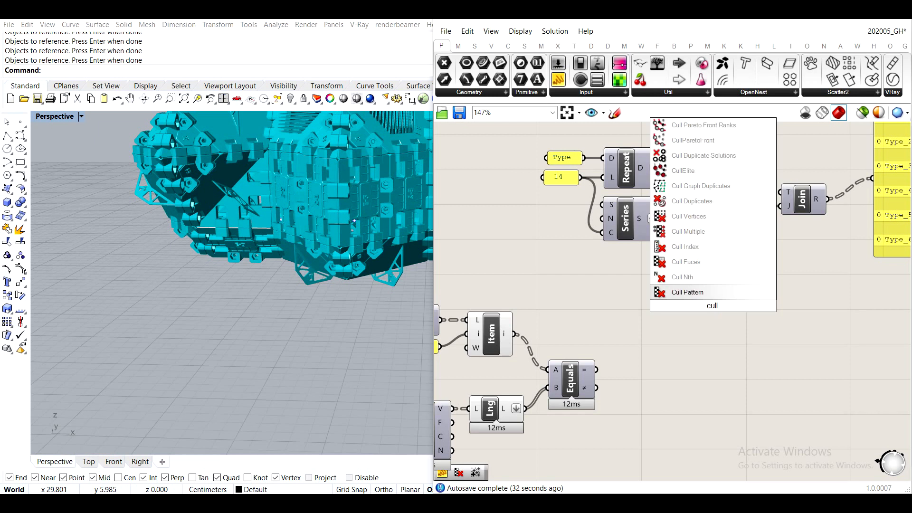
pyautogui.press('Return')
pyautogui.moveTo(712, 258); pyautogui.dragTo(768, 328)
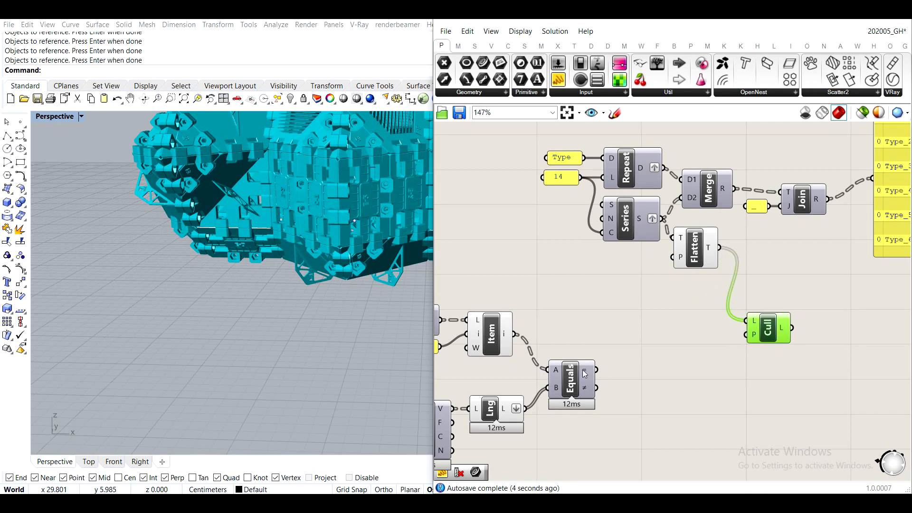
# - Place a new panel beside the Equality component and wire the equal results into it
pyautogui.moveTo(585, 374)
pyautogui.moveTo(559, 82); pyautogui.dragTo(661, 373)
pyautogui.moveTo(597, 369); pyautogui.dragTo(666, 452)
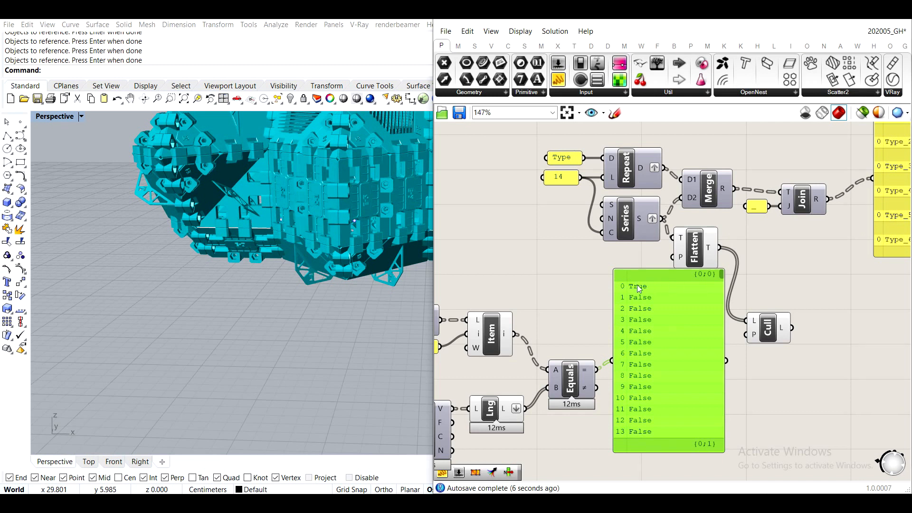
pyautogui.moveTo(643, 290); pyautogui.dragTo(720, 363)
# - Feed the Equality results into Cull Pattern's pattern input and show the culled list in the panel instead
pyautogui.moveTo(597, 370); pyautogui.dragTo(755, 335)
pyautogui.moveTo(805, 338); pyautogui.dragTo(697, 274, button='right')
pyautogui.click(696, 285)
pyautogui.moveTo(696, 285); pyautogui.dragTo(784, 325)
pyautogui.scroll(5, 756, 277)
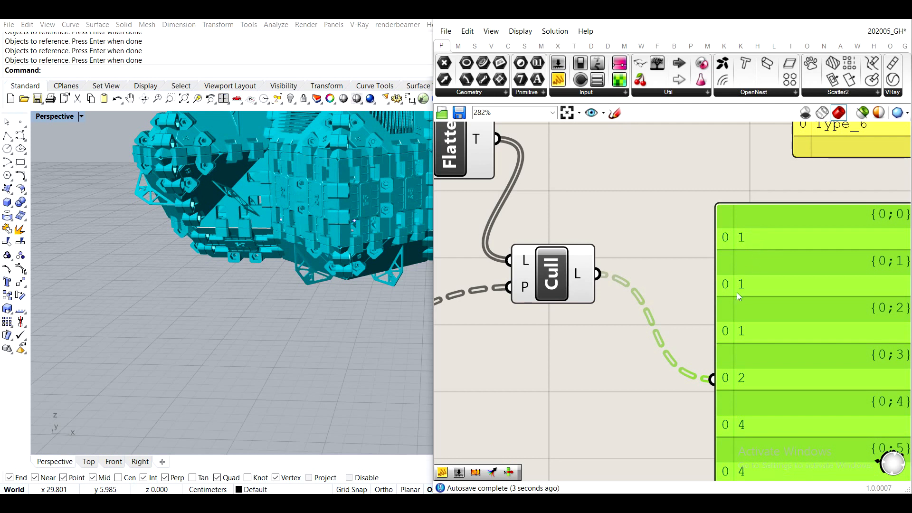
pyautogui.scroll(-2, 747, 332)
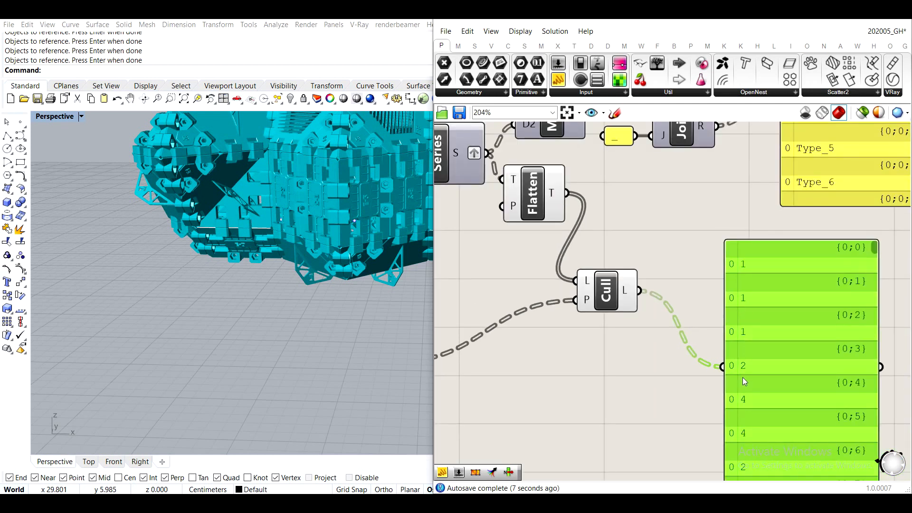
pyautogui.scroll(-2, 742, 377)
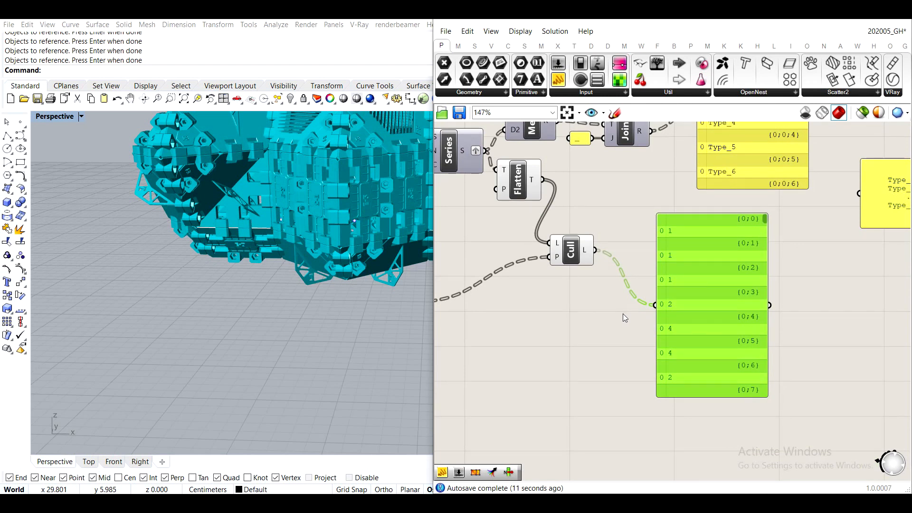
# - Flatten the Cull Pattern output, enlarge its panel vertically, and go through the list to the last entry
pyautogui.scroll(2, 683, 274)
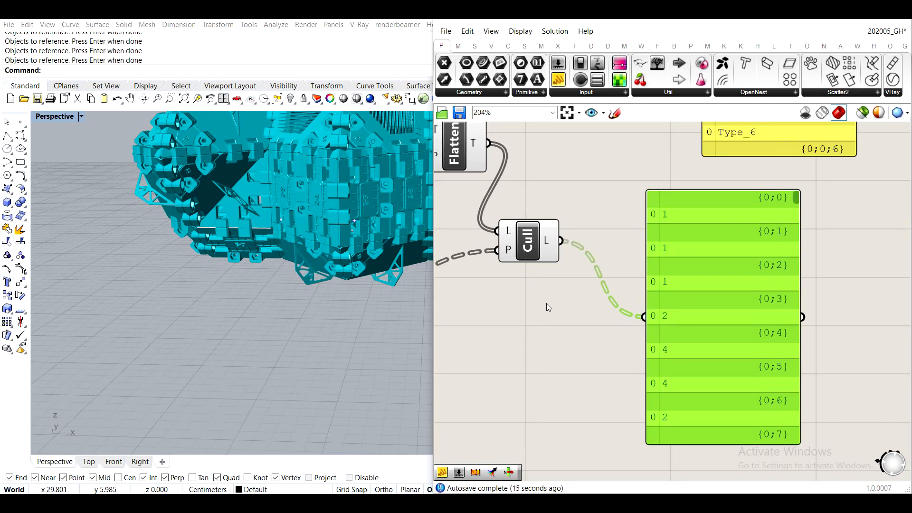
pyautogui.scroll(1, 603, 232)
pyautogui.rightClick(537, 243)
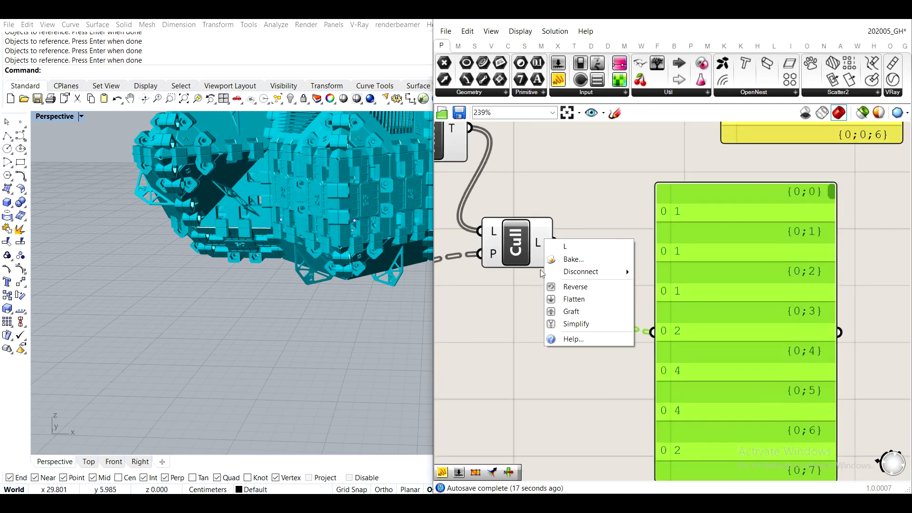
pyautogui.click(575, 300)
pyautogui.scroll(-2, 708, 309)
pyautogui.moveTo(725, 403); pyautogui.dragTo(679, 337, button='right')
pyautogui.moveTo(684, 357); pyautogui.dragTo(684, 451)
pyautogui.moveTo(748, 175); pyautogui.dragTo(725, 465)
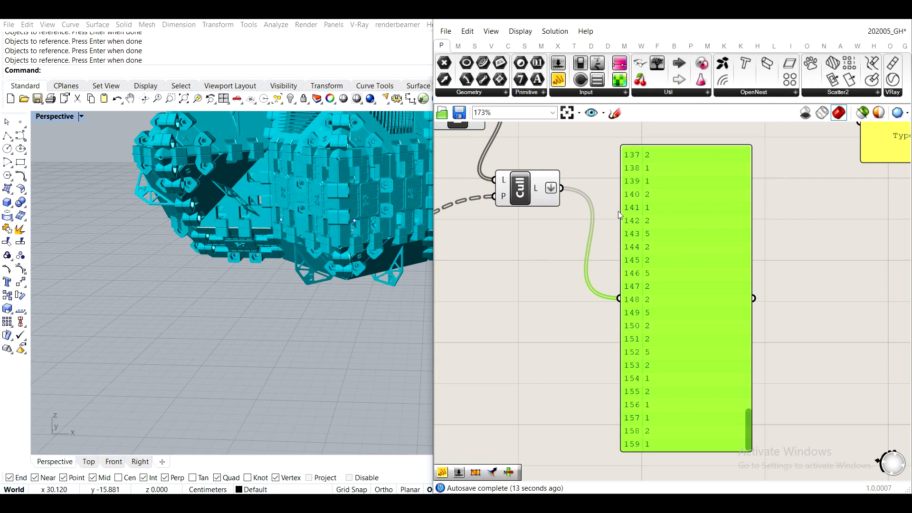
# - Move the culled type-number panel farther from Cull Pattern, placing it below the Type label panel
pyautogui.scroll(-3, 603, 283)
pyautogui.scroll(-2, 604, 283)
pyautogui.moveTo(706, 364); pyautogui.dragTo(491, 221)
pyautogui.moveTo(628, 257); pyautogui.dragTo(676, 231)
pyautogui.scroll(3, 822, 313)
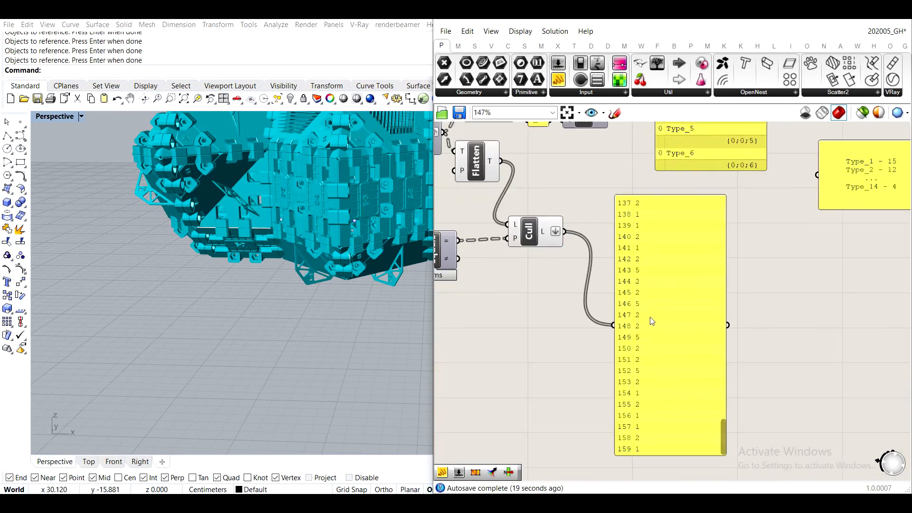
pyautogui.moveTo(648, 319); pyautogui.dragTo(741, 326)
pyautogui.moveTo(733, 218); pyautogui.dragTo(651, 289, button='right')
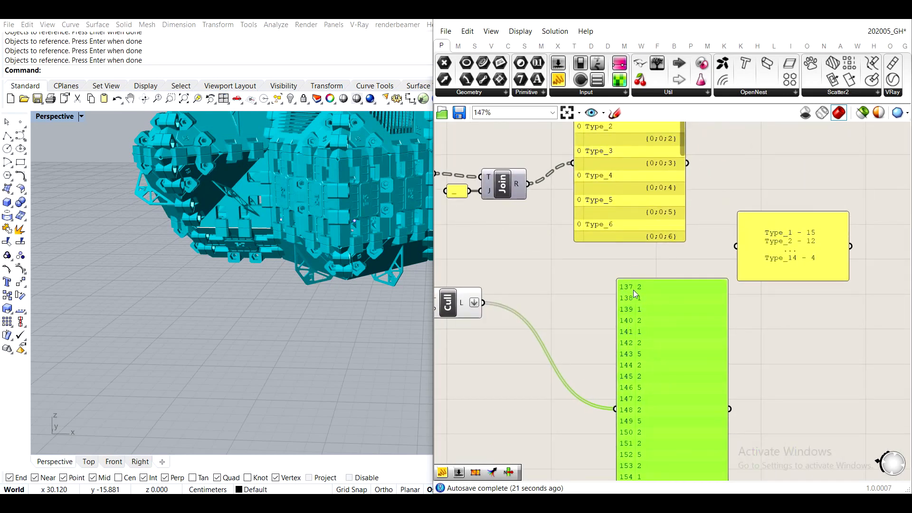
# - Review the whole aggregation in the Perspective viewport and the target-format panel listing the counts per type
pyautogui.scroll(2, 634, 290)
pyautogui.scroll(-5, 652, 287)
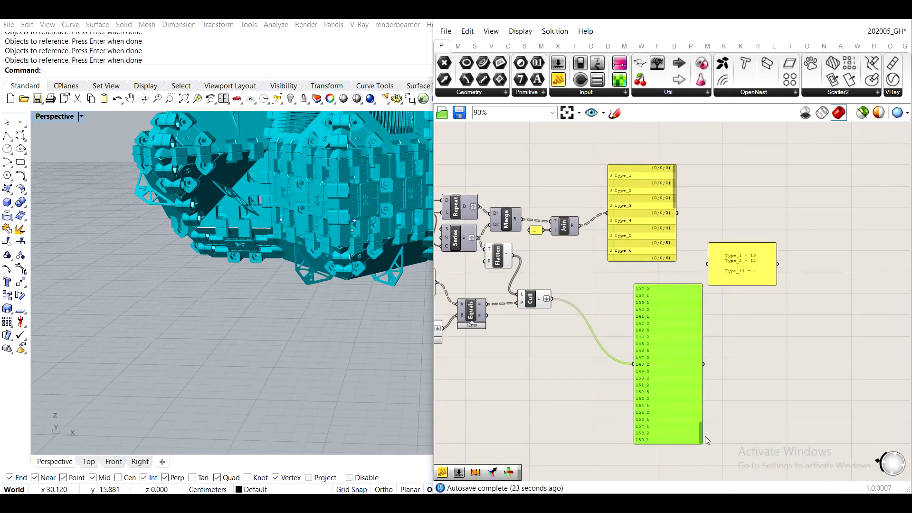
pyautogui.moveTo(309, 220); pyautogui.dragTo(328, 304, button='right')
pyautogui.keyDown('shift'); pyautogui.moveTo(332, 204); pyautogui.dragTo(314, 359, button='right'); pyautogui.keyUp('shift')
pyautogui.scroll(-3, 315, 361)
pyautogui.scroll(6, 314, 361)
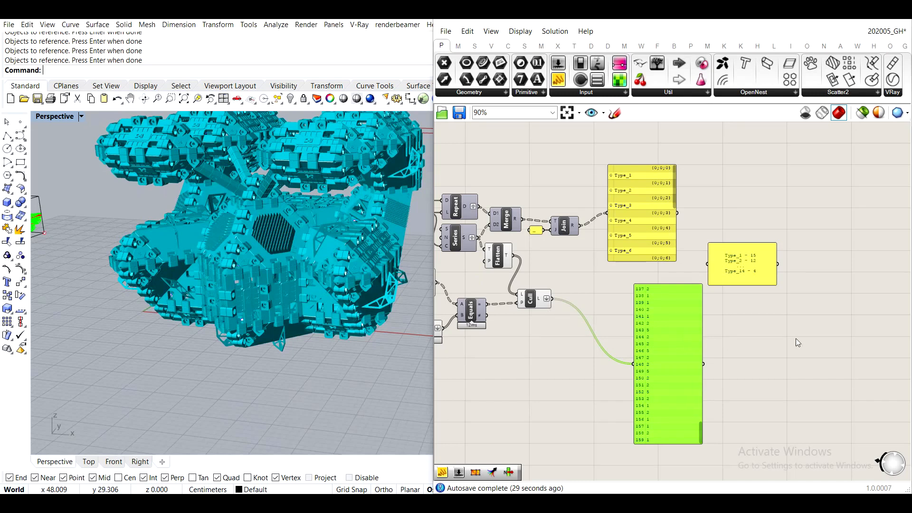
pyautogui.scroll(5, 659, 229)
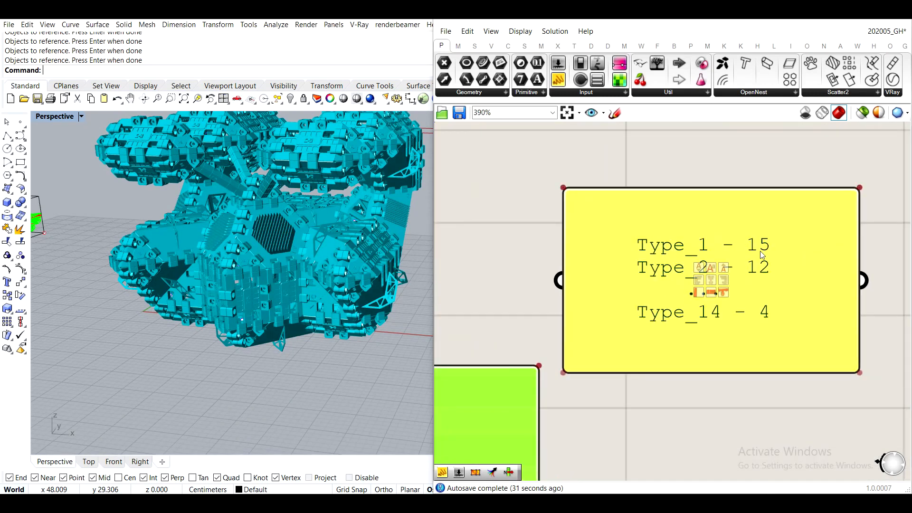
# - Move the Flatten component down close to Cull Pattern's list input
pyautogui.scroll(-3, 708, 259)
pyautogui.scroll(-3, 741, 246)
pyautogui.moveTo(623, 235); pyautogui.dragTo(582, 267, button='right')
pyautogui.scroll(3, 583, 266)
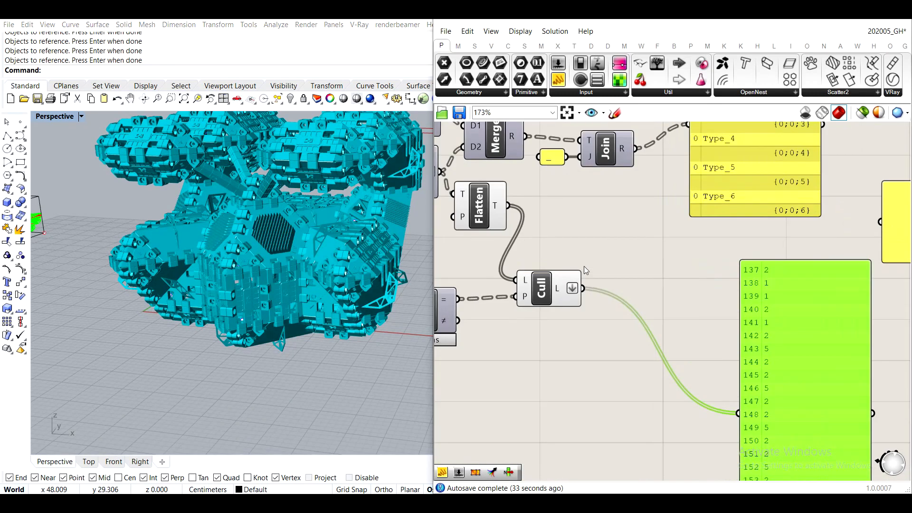
pyautogui.click(477, 218)
pyautogui.middleClick(477, 217)
pyautogui.click(605, 226)
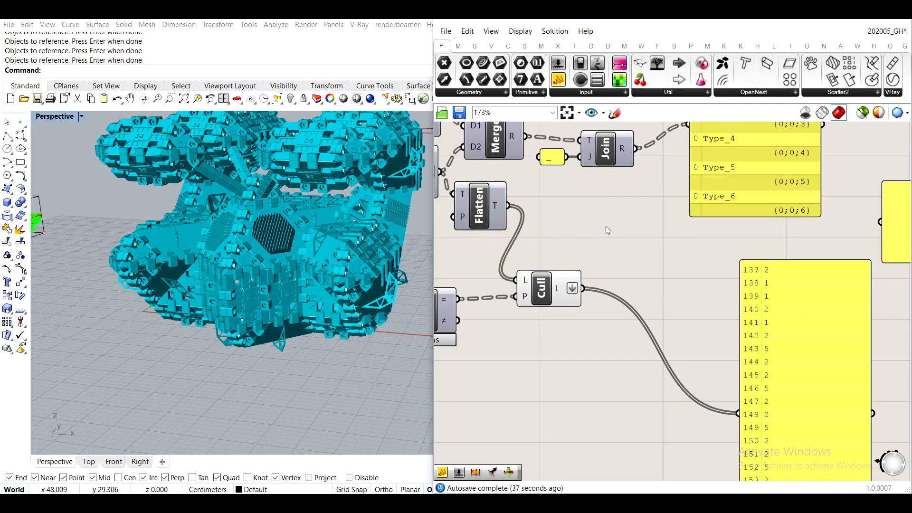
pyautogui.moveTo(611, 220); pyautogui.dragTo(662, 245, button='right')
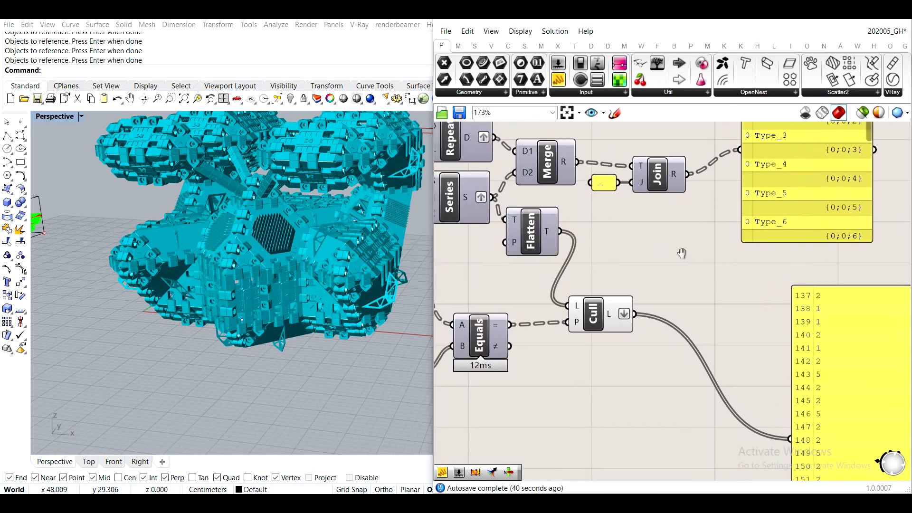
pyautogui.moveTo(546, 247); pyautogui.dragTo(539, 292)
pyautogui.click(672, 245)
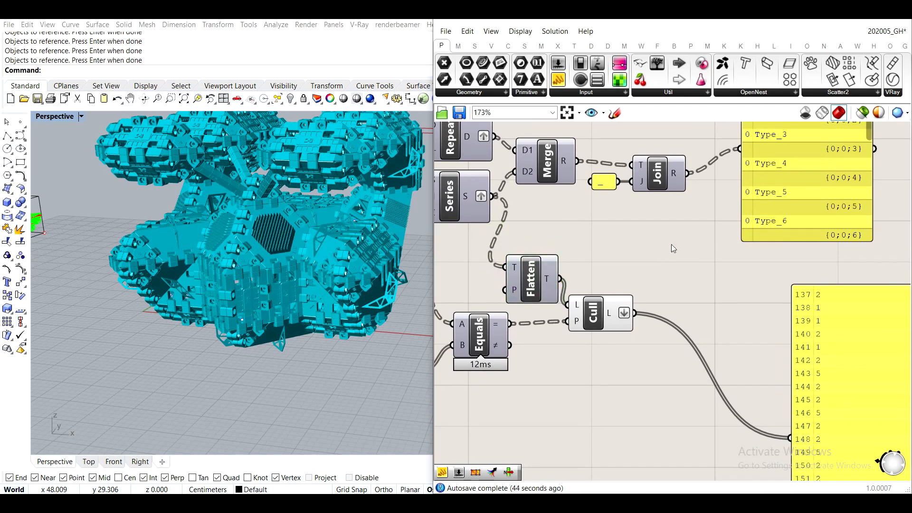
# - Add a second Equality component between Join and Cull Pattern and feed the Series numbers into its A input
pyautogui.moveTo(777, 335); pyautogui.dragTo(602, 250, button='right')
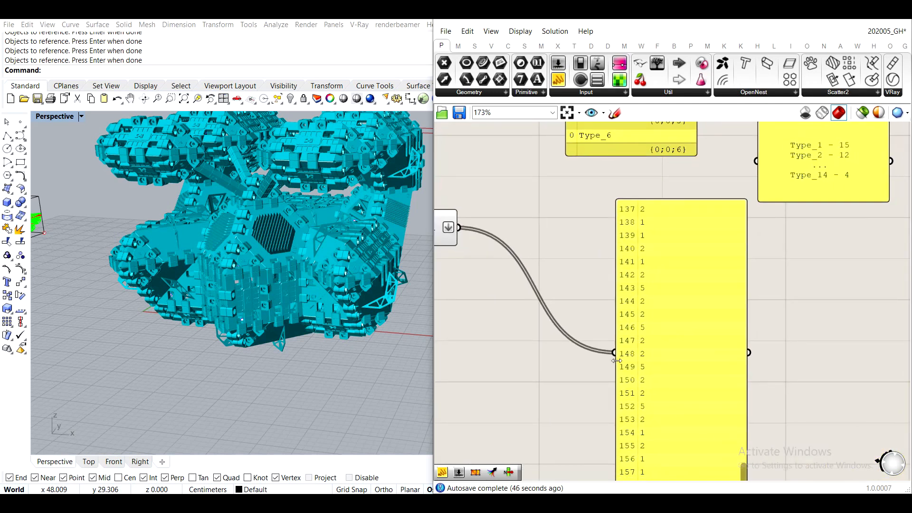
pyautogui.moveTo(614, 357); pyautogui.dragTo(785, 458, button='right')
pyautogui.moveTo(462, 214)
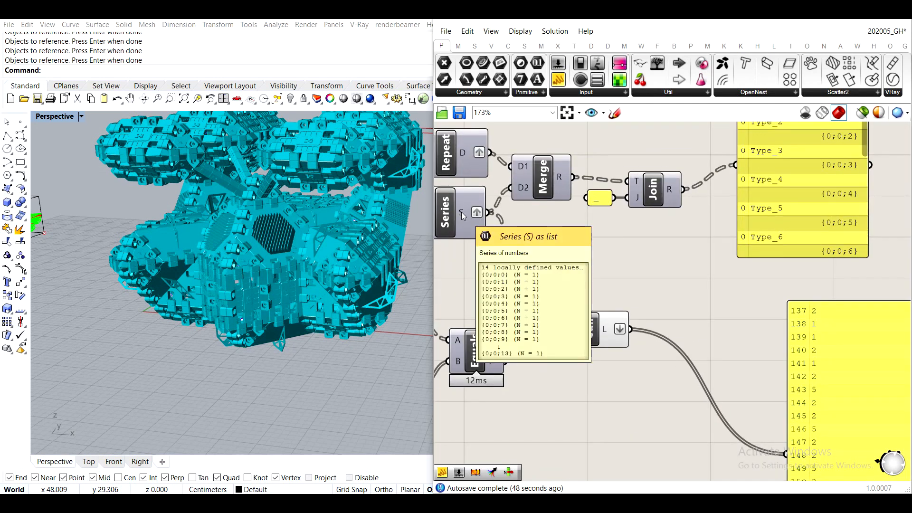
pyautogui.moveTo(460, 211); pyautogui.dragTo(527, 221, button='right')
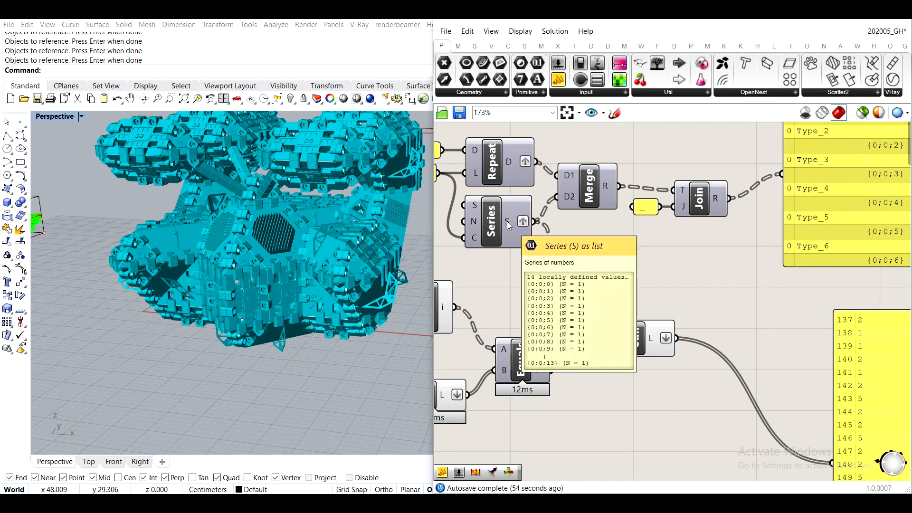
pyautogui.doubleClick(664, 265)
pyautogui.write('equa')
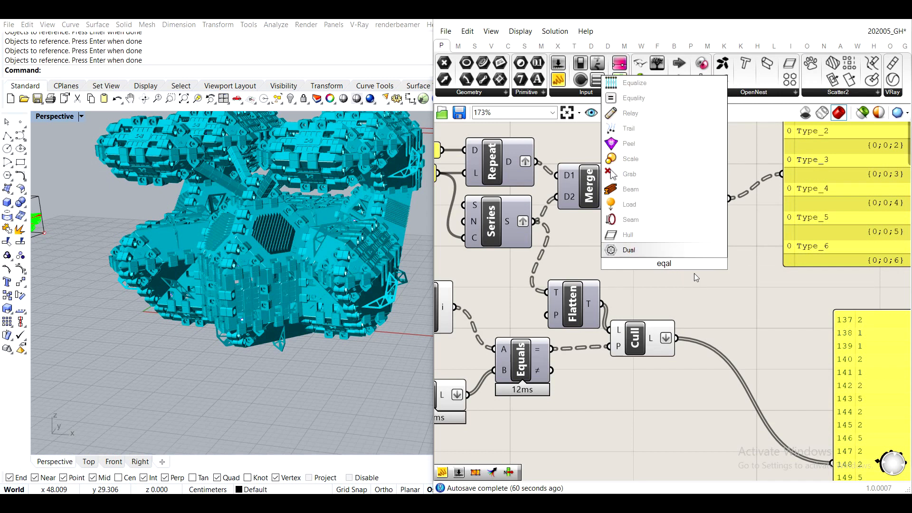
pyautogui.write('it')
pyautogui.press('Return')
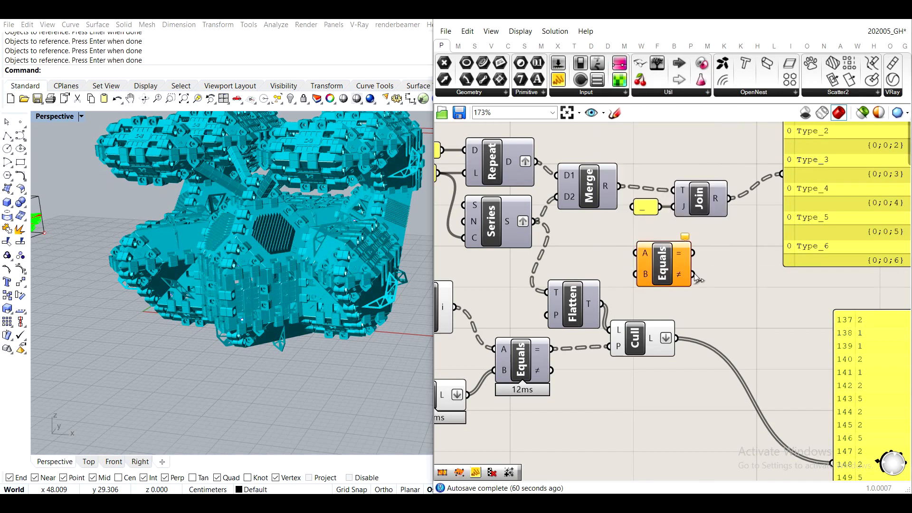
pyautogui.moveTo(537, 221); pyautogui.dragTo(645, 255)
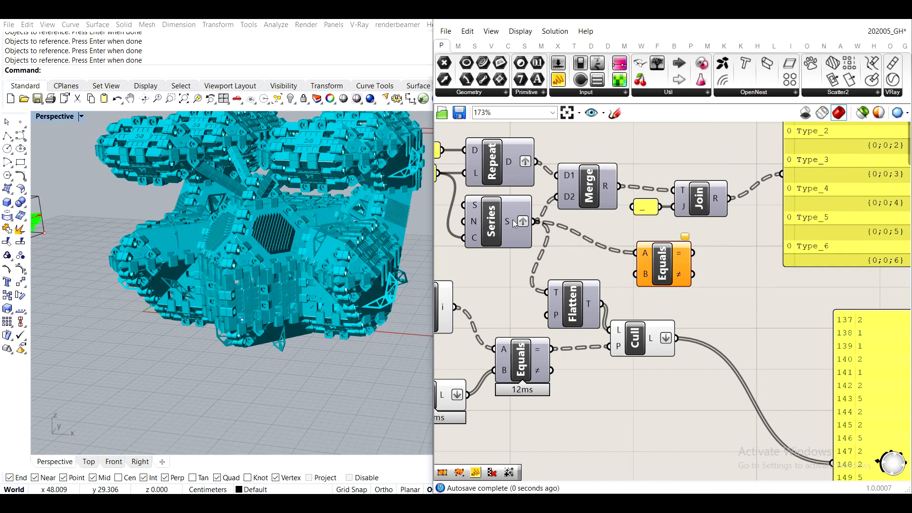
# - Shift the new Equality component clear of Cull Pattern and go back through the culled type-number list
pyautogui.moveTo(512, 224)
pyautogui.moveTo(682, 274); pyautogui.dragTo(732, 285)
pyautogui.moveTo(874, 403); pyautogui.dragTo(725, 310, button='right')
pyautogui.moveTo(770, 369); pyautogui.dragTo(684, 300, button='right')
pyautogui.scroll(-1, 684, 300)
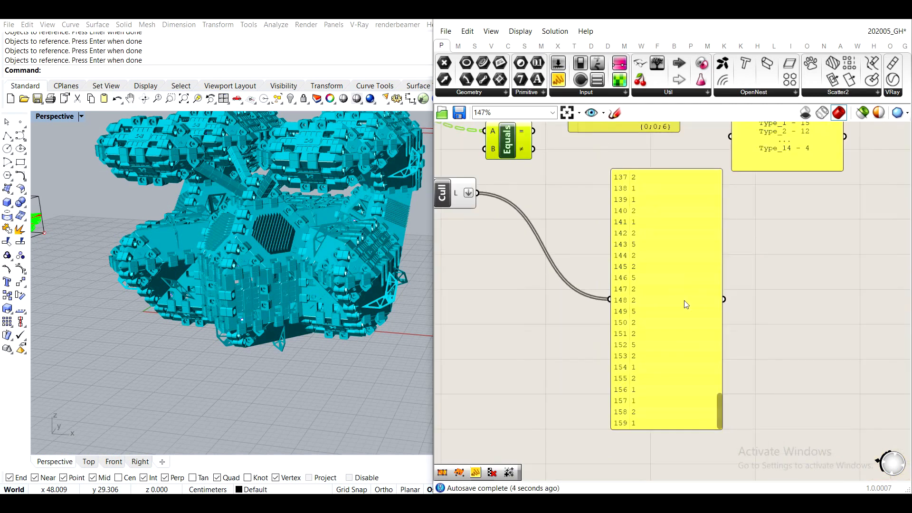
pyautogui.scroll(-1, 686, 305)
pyautogui.moveTo(714, 394); pyautogui.dragTo(698, 285)
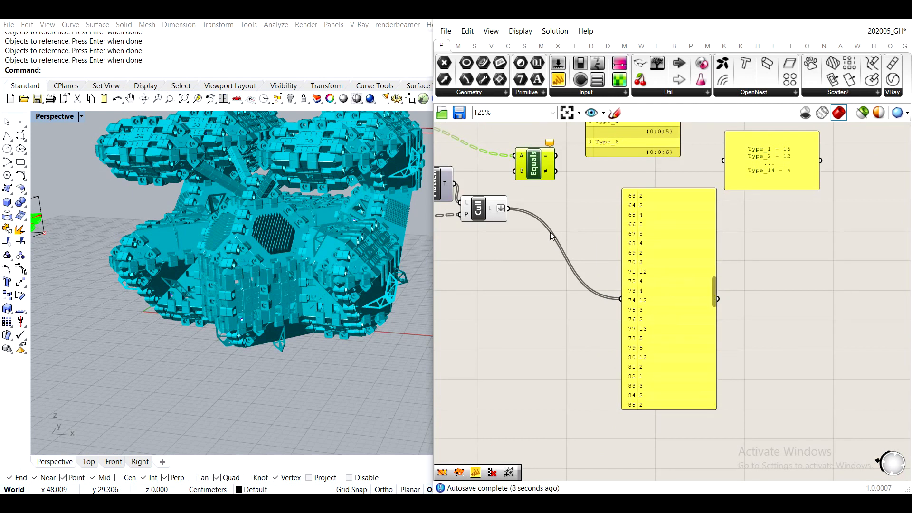
# - Feed the Cull Pattern output into the second Equality's B input and show its equality results in the panel
pyautogui.moveTo(501, 236); pyautogui.dragTo(532, 278, button='right')
pyautogui.moveTo(537, 250); pyautogui.dragTo(650, 341)
pyautogui.moveTo(743, 336); pyautogui.dragTo(756, 236)
pyautogui.moveTo(685, 279); pyautogui.dragTo(778, 295)
pyautogui.moveTo(437, 181); pyautogui.dragTo(524, 194, button='right')
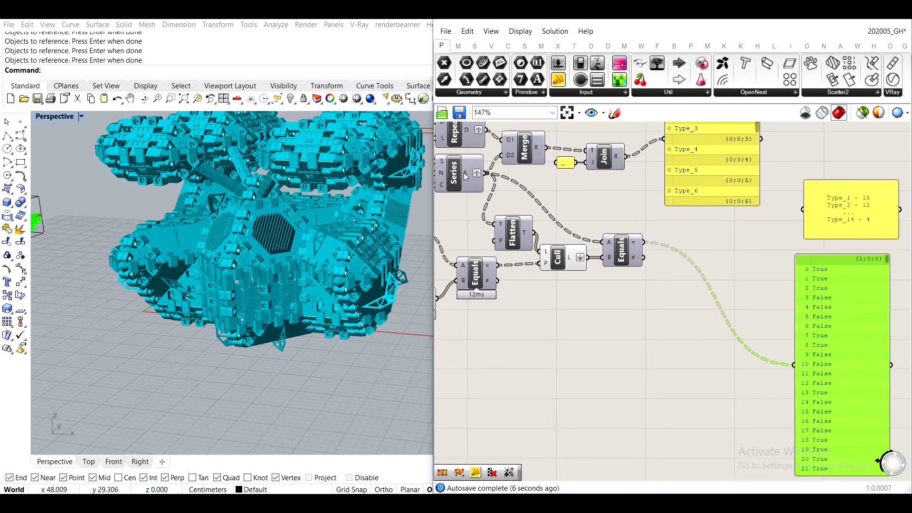
# - Check the Series output's branches in a temporary panel and delete that panel
pyautogui.scroll(1, 466, 176)
pyautogui.moveTo(470, 175)
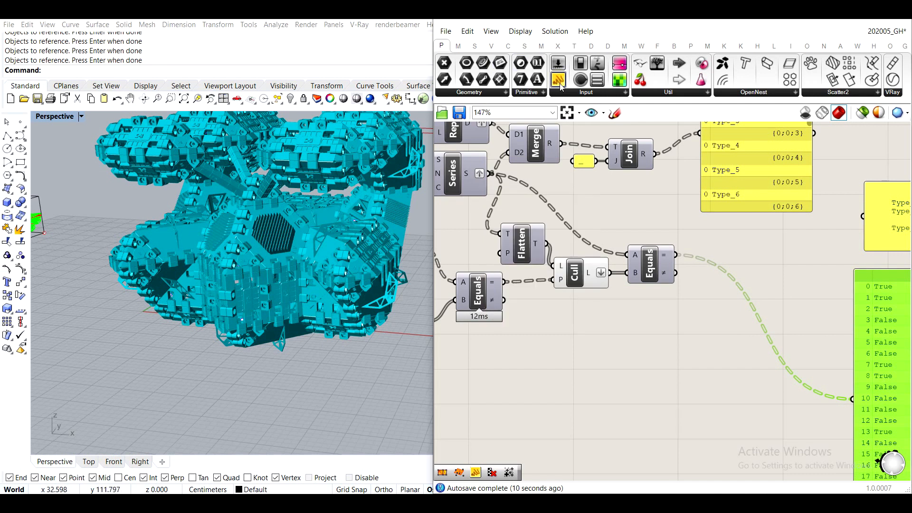
pyautogui.moveTo(559, 85); pyautogui.dragTo(575, 183)
pyautogui.moveTo(492, 173); pyautogui.dragTo(521, 187)
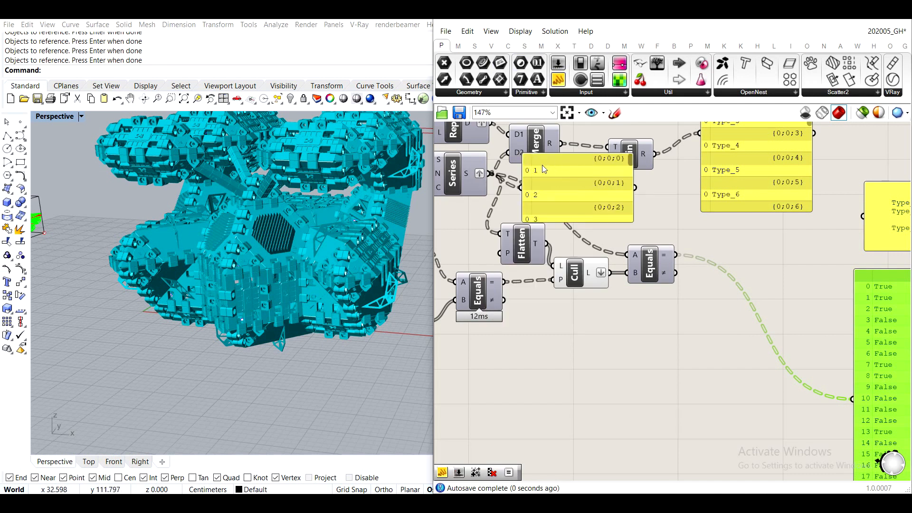
pyautogui.click(561, 166)
pyautogui.press('Delete')
# - Examine the aggregation and the library meshes beside it in the Perspective viewport
pyautogui.moveTo(271, 238); pyautogui.dragTo(339, 214, button='right')
pyautogui.scroll(-5, 338, 210)
pyautogui.keyDown('shift'); pyautogui.moveTo(218, 285); pyautogui.dragTo(337, 186, button='right'); pyautogui.keyUp('shift')
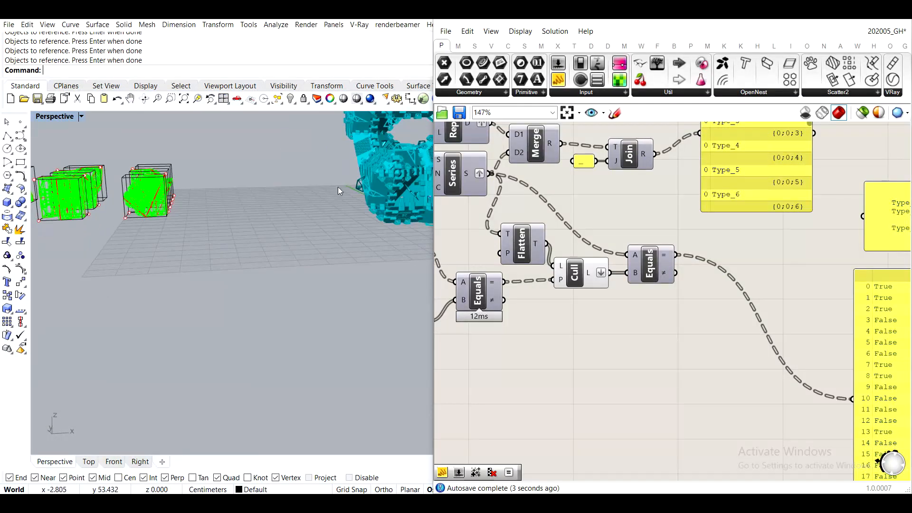
pyautogui.keyDown('shift'); pyautogui.moveTo(387, 173); pyautogui.dragTo(231, 226, button='right'); pyautogui.keyUp('shift')
pyautogui.scroll(8, 275, 254)
pyautogui.moveTo(275, 254); pyautogui.dragTo(312, 209, button='right')
pyautogui.moveTo(400, 189); pyautogui.dragTo(180, 241, button='right')
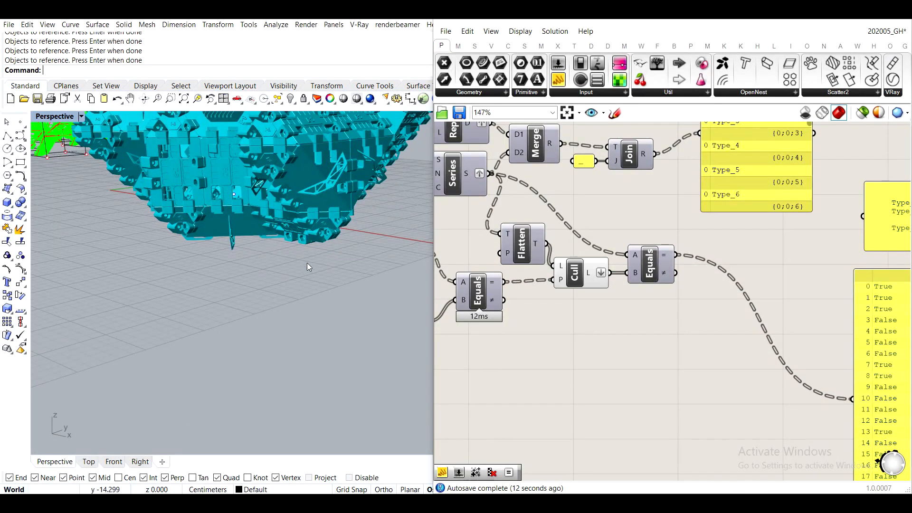
# - Enlarge the equality results panel vertically and go through the True/False values of the first branch
pyautogui.moveTo(861, 310); pyautogui.dragTo(617, 199, button='right')
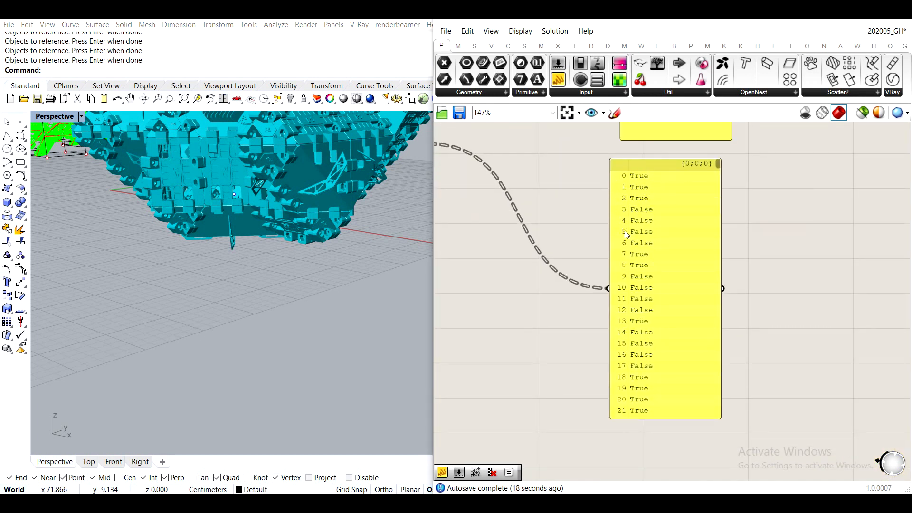
pyautogui.moveTo(667, 419); pyautogui.dragTo(668, 470)
pyautogui.moveTo(539, 227); pyautogui.dragTo(680, 293, button='right')
pyautogui.moveTo(607, 267); pyautogui.dragTo(519, 226, button='right')
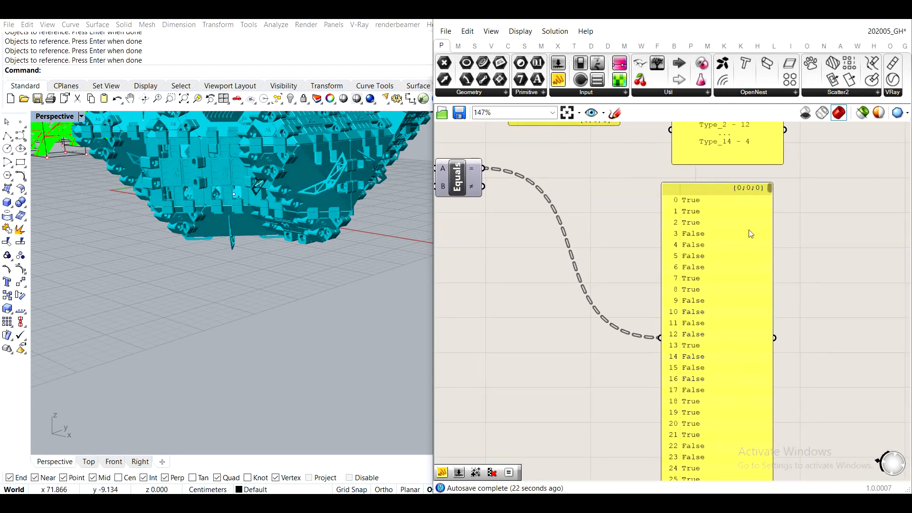
pyautogui.moveTo(770, 192); pyautogui.dragTo(768, 200)
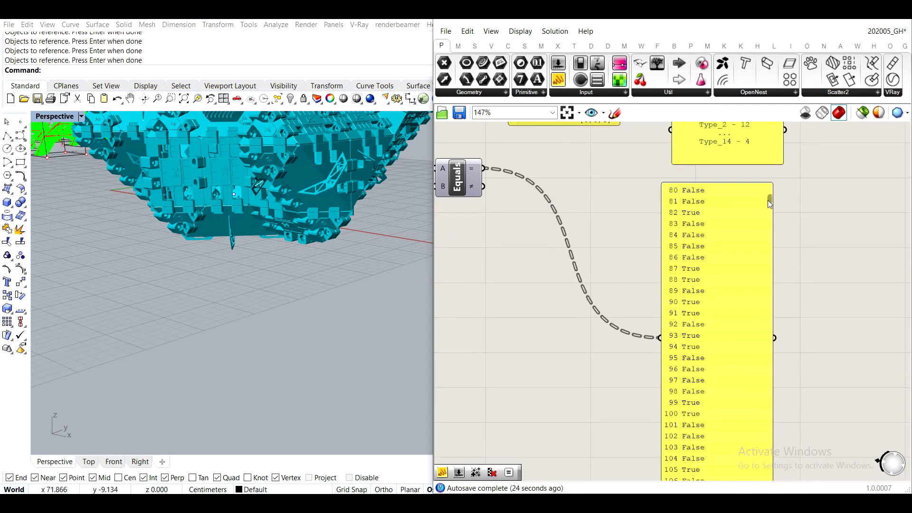
pyautogui.moveTo(253, 234); pyautogui.dragTo(269, 237, button='right')
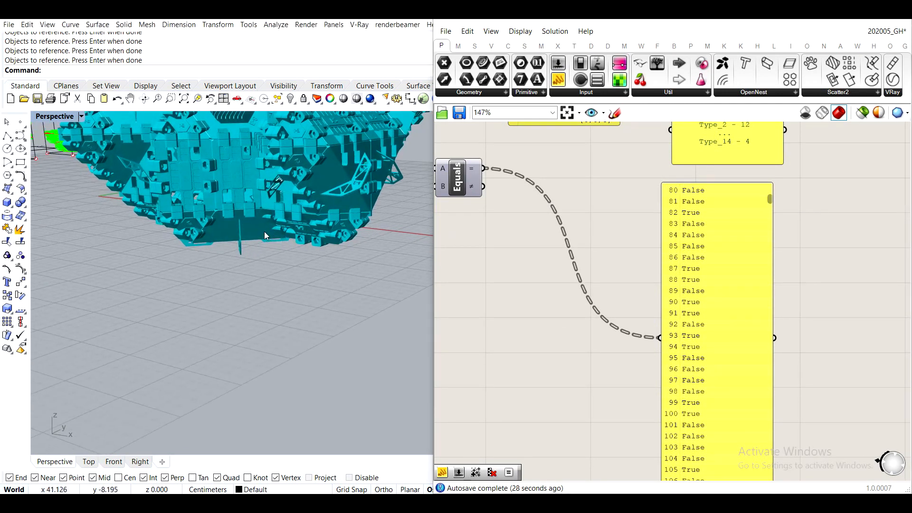
# - Delete the equality results panel and add a Mass Addition component below the second Equality
pyautogui.scroll(-4, 738, 318)
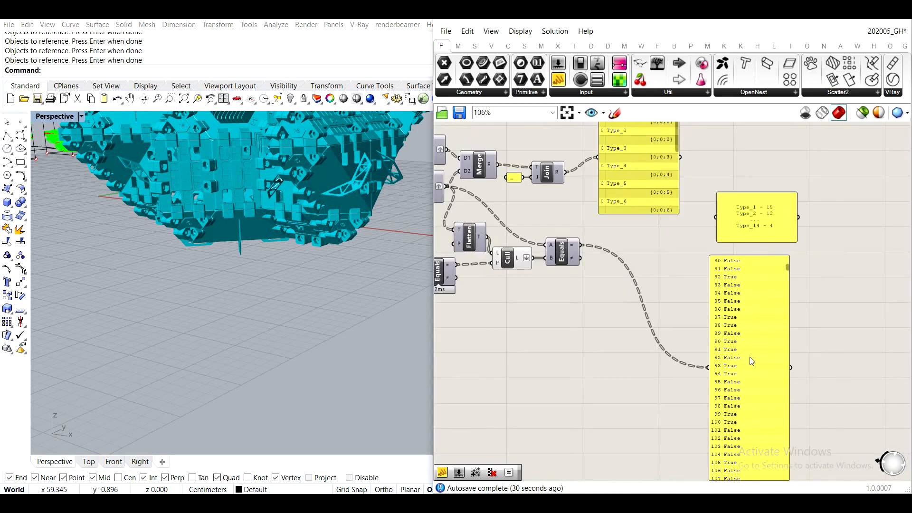
pyautogui.click(737, 316)
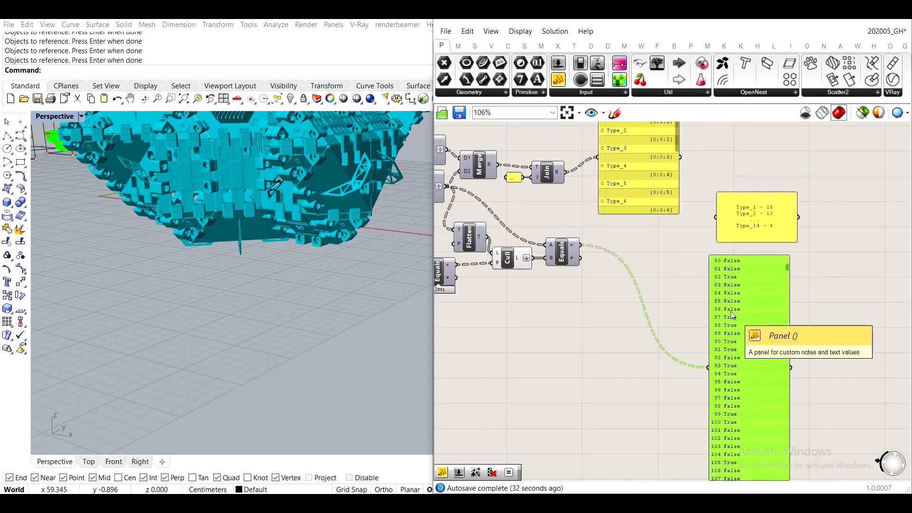
pyautogui.press('Delete')
pyautogui.doubleClick(629, 296)
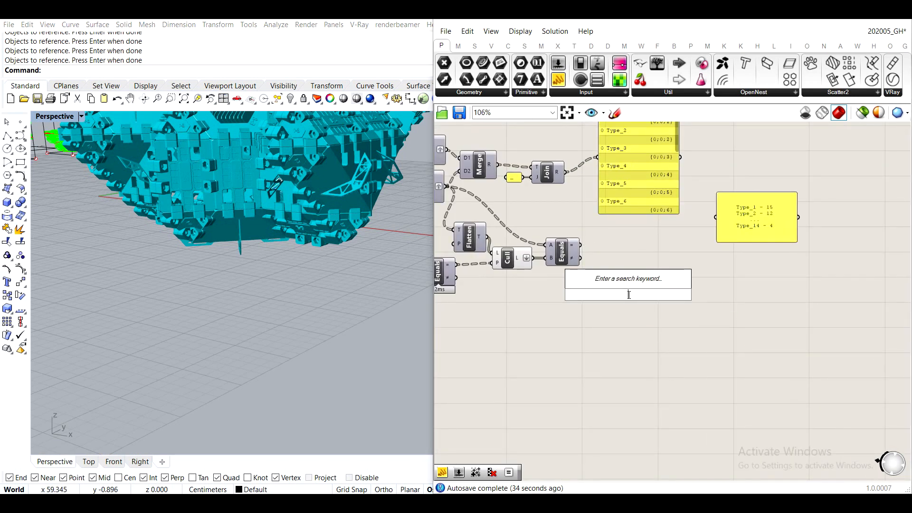
pyautogui.write('mass addi')
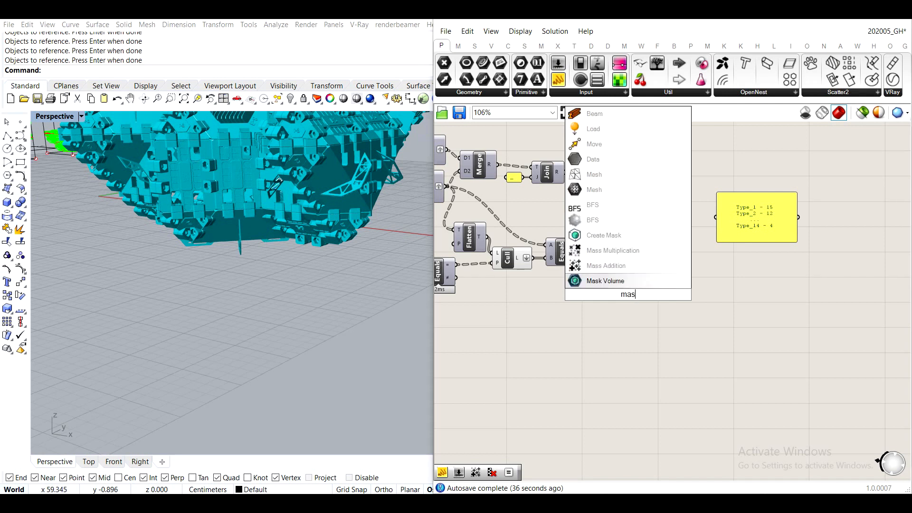
pyautogui.press('Return')
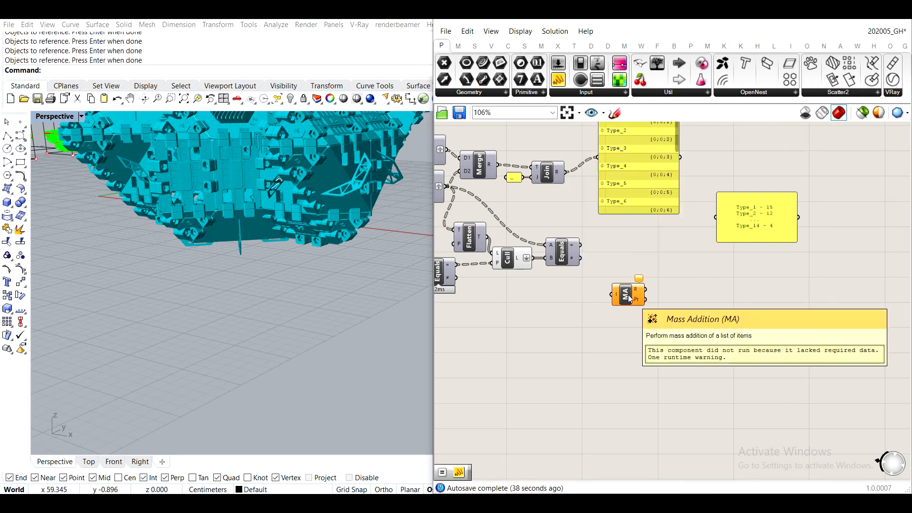
# - Feed the second Equality's equals output into Mass Addition and place that component directly beside Equality
pyautogui.scroll(4, 602, 284)
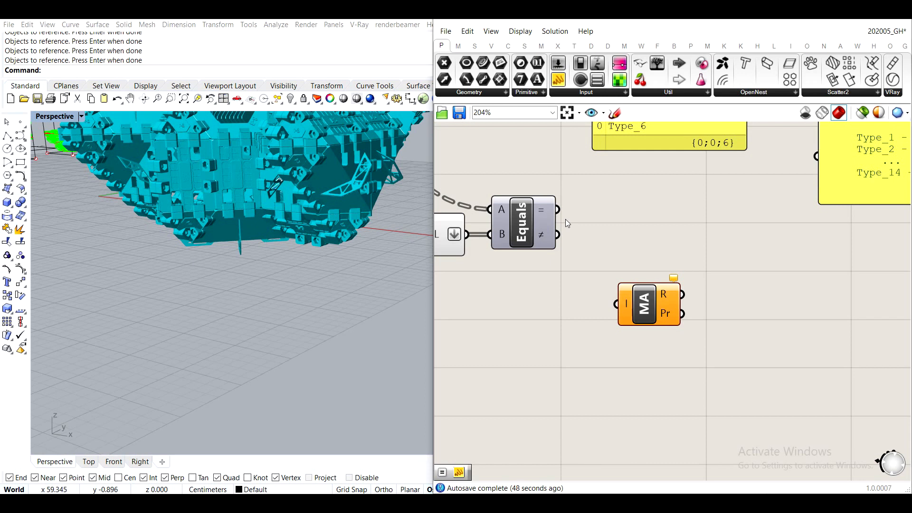
pyautogui.scroll(1, 552, 205)
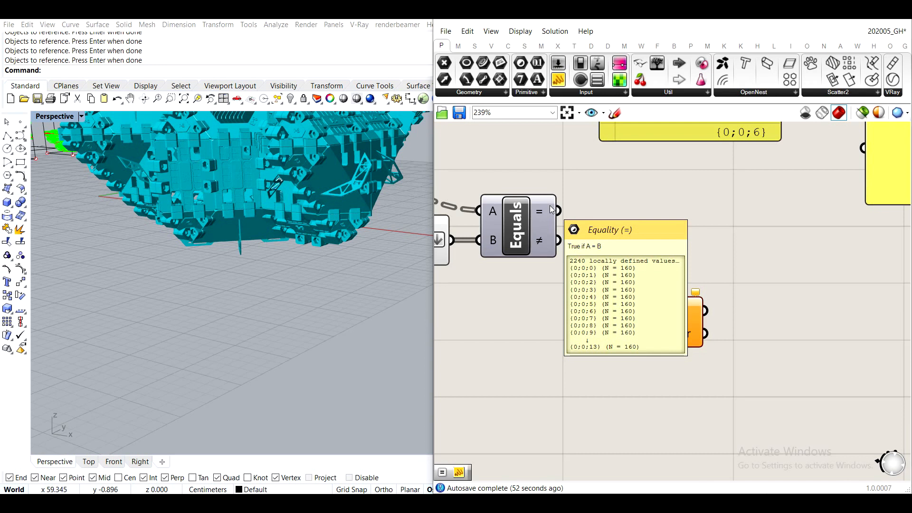
pyautogui.moveTo(552, 209); pyautogui.dragTo(635, 335)
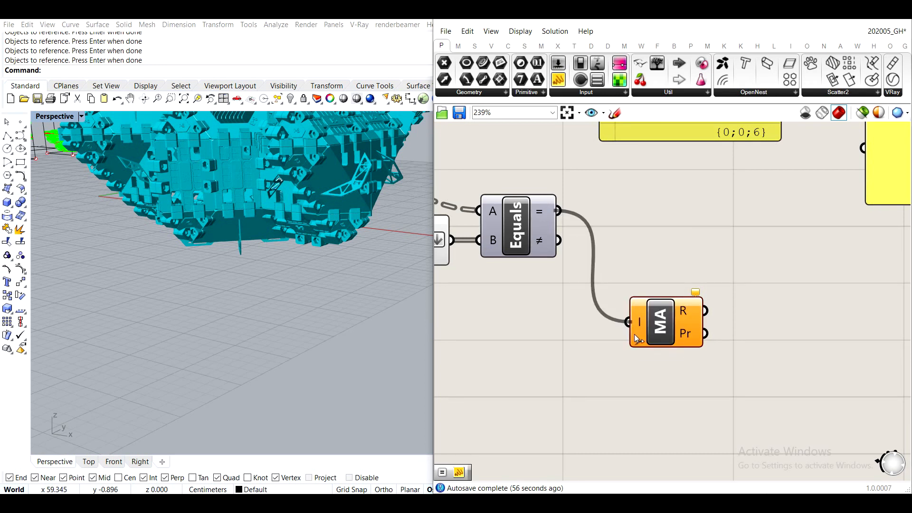
pyautogui.moveTo(665, 331); pyautogui.dragTo(624, 213)
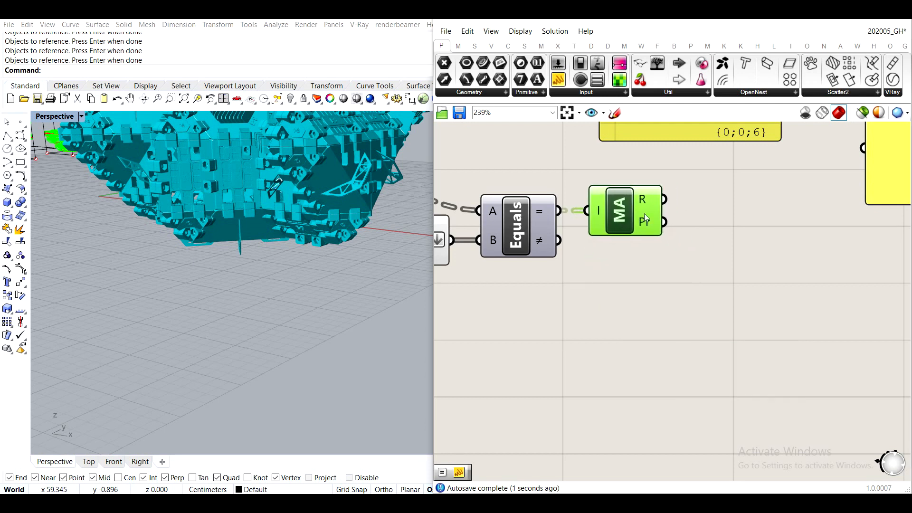
# - Add a tall panel beside Mass Addition and show its result output there
pyautogui.scroll(-3, 632, 253)
pyautogui.moveTo(632, 253); pyautogui.dragTo(550, 267, button='right')
pyautogui.doubleClick(586, 326)
pyautogui.write('panel')
pyautogui.press('Return')
pyautogui.moveTo(540, 277); pyautogui.dragTo(599, 482)
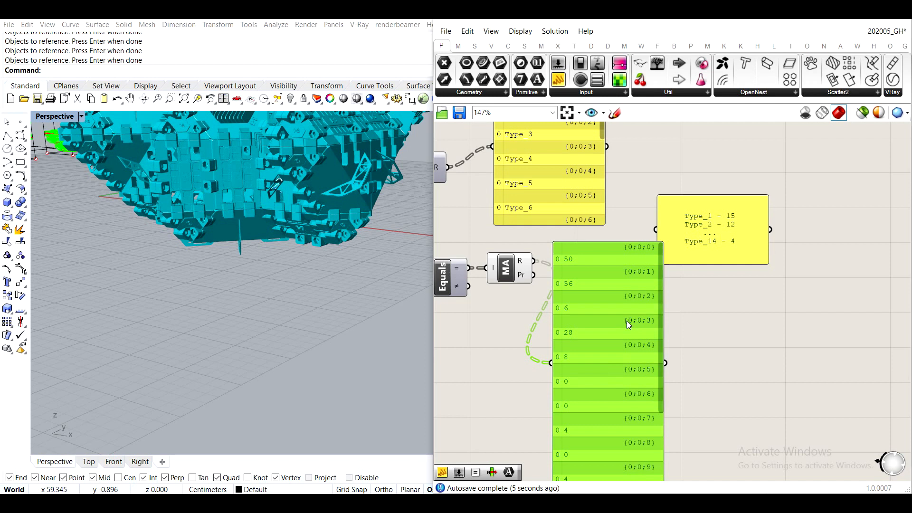
# - Move the target-format panel farther away and line up the Type label panel above the Mass Addition results to compare their branches
pyautogui.scroll(-2, 615, 333)
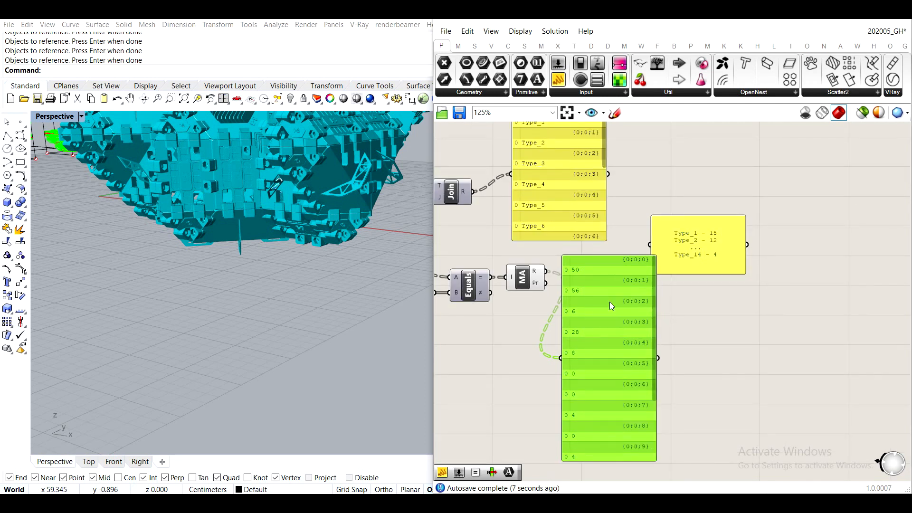
pyautogui.moveTo(556, 214); pyautogui.dragTo(611, 235, button='right')
pyautogui.moveTo(864, 255); pyautogui.dragTo(871, 253)
pyautogui.moveTo(617, 198); pyautogui.dragTo(663, 202)
pyautogui.scroll(6, 548, 203)
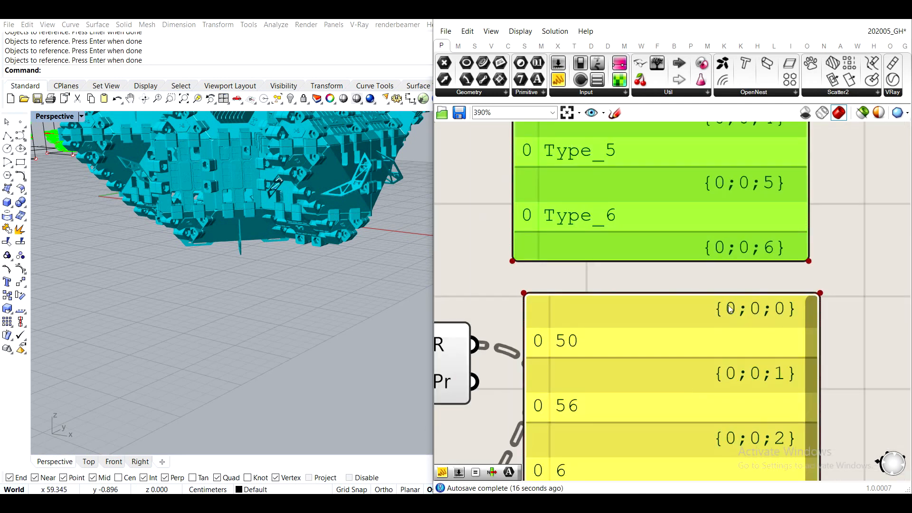
pyautogui.scroll(-6, 693, 280)
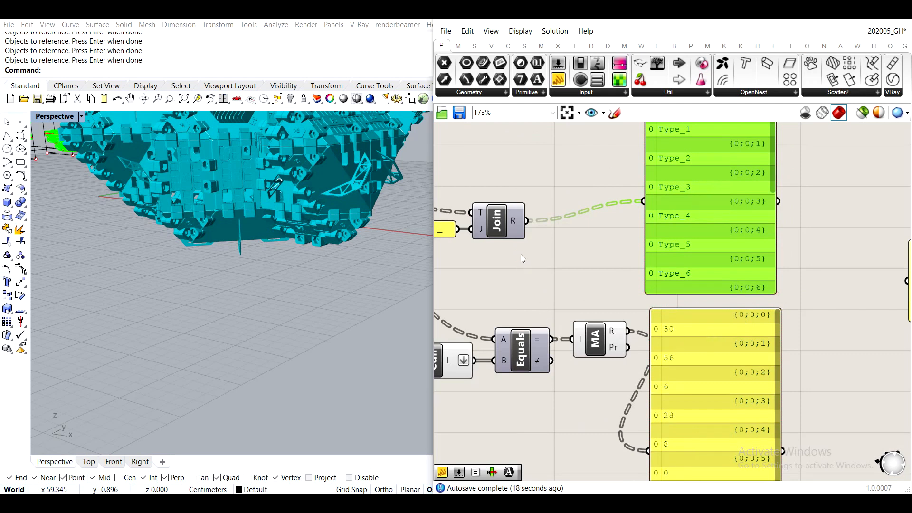
pyautogui.scroll(-1, 521, 254)
pyautogui.moveTo(553, 269); pyautogui.dragTo(552, 234)
pyautogui.click(567, 263)
pyautogui.scroll(3, 627, 280)
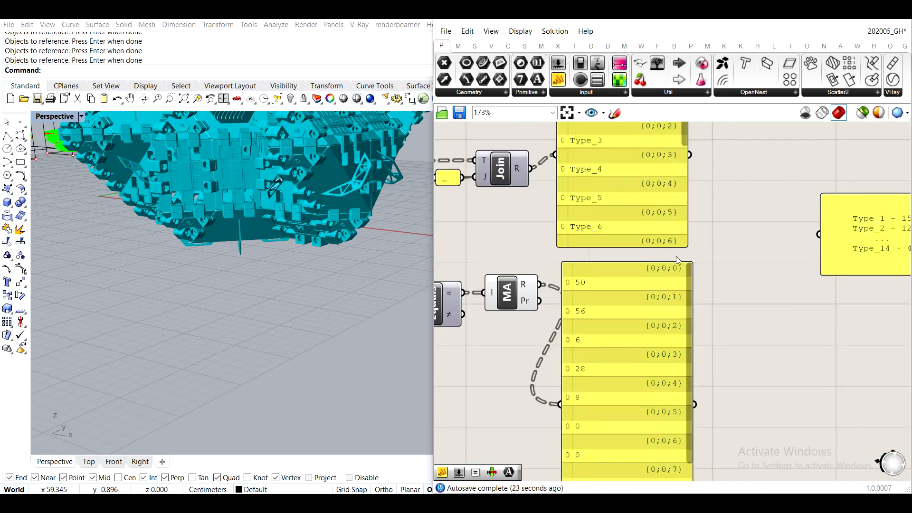
# - Simplify the result outputs of both the Type label Text Join and the Mass Addition component so their branch paths match
pyautogui.scroll(3, 505, 192)
pyautogui.rightClick(515, 180)
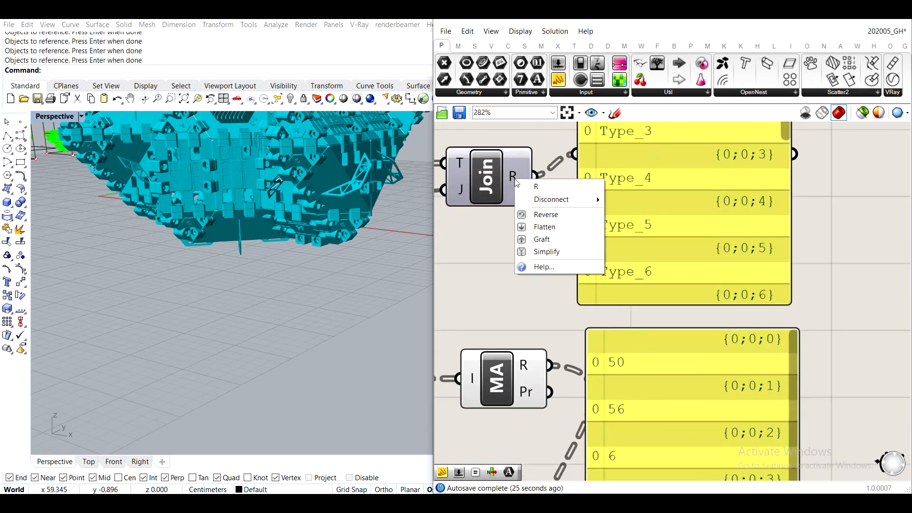
pyautogui.click(546, 251)
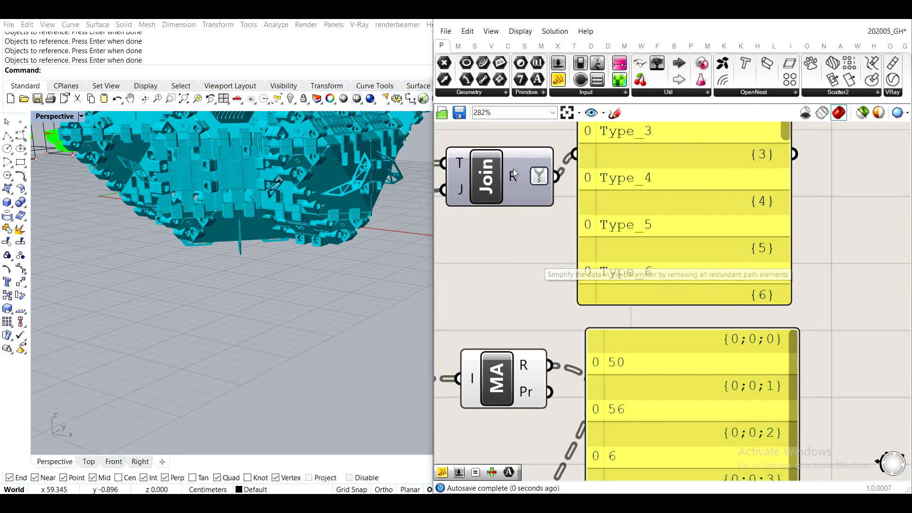
pyautogui.rightClick(531, 366)
pyautogui.click(554, 450)
pyautogui.scroll(-2, 557, 283)
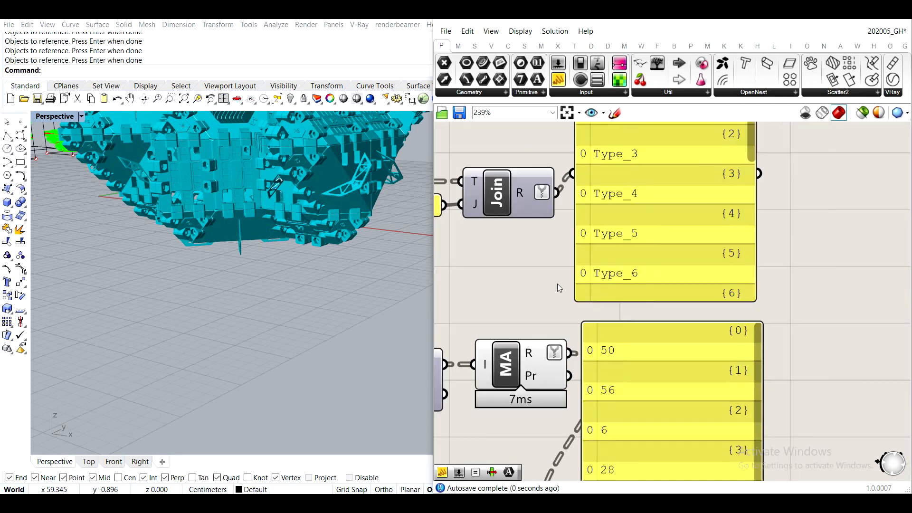
pyautogui.scroll(-5, 558, 284)
pyautogui.scroll(6, 665, 182)
pyautogui.scroll(-4, 697, 237)
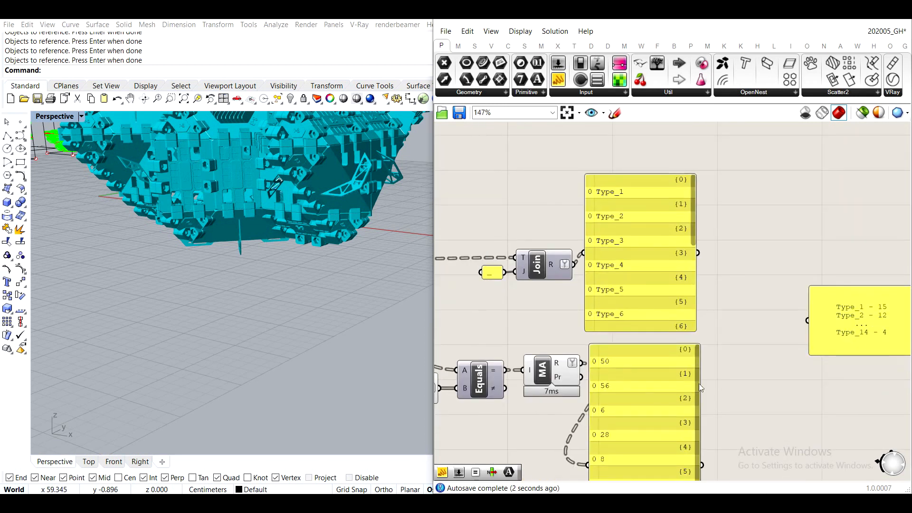
pyautogui.scroll(-3, 637, 207)
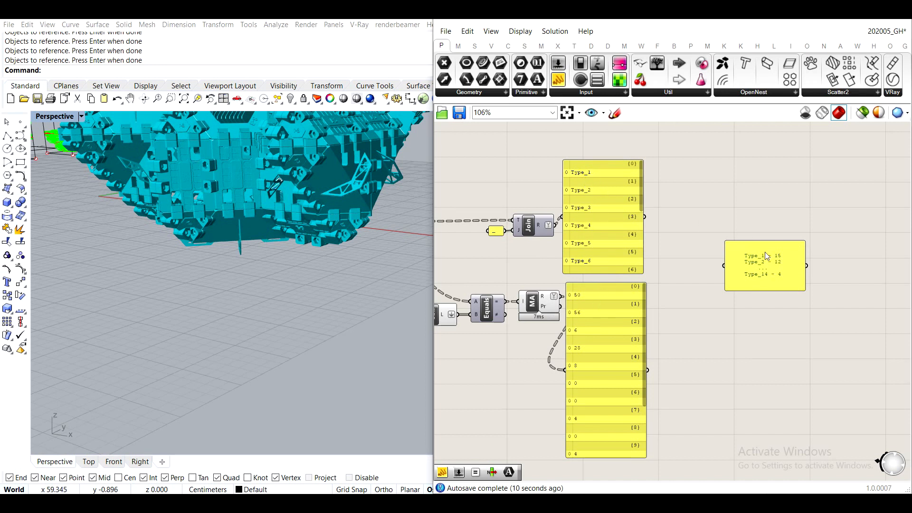
# - Delete the Type label panel and the Mass Addition results panel
pyautogui.scroll(3, 577, 211)
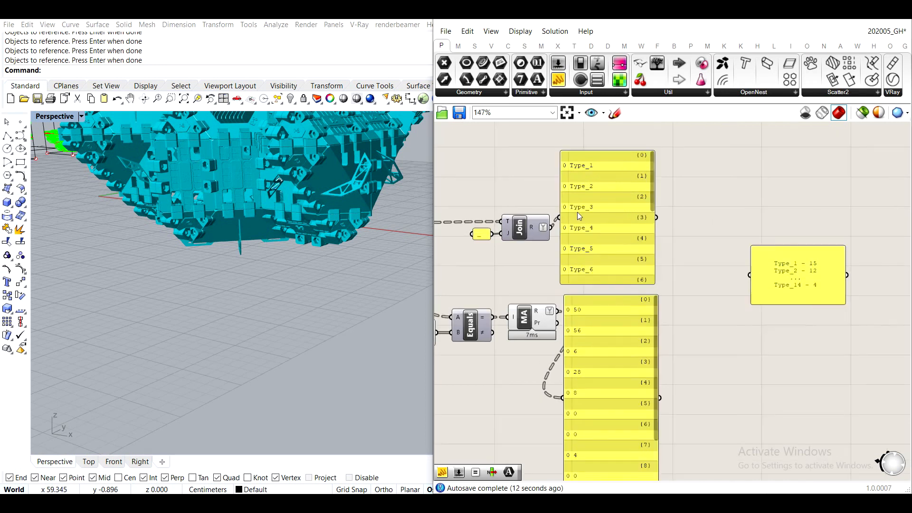
pyautogui.click(631, 264)
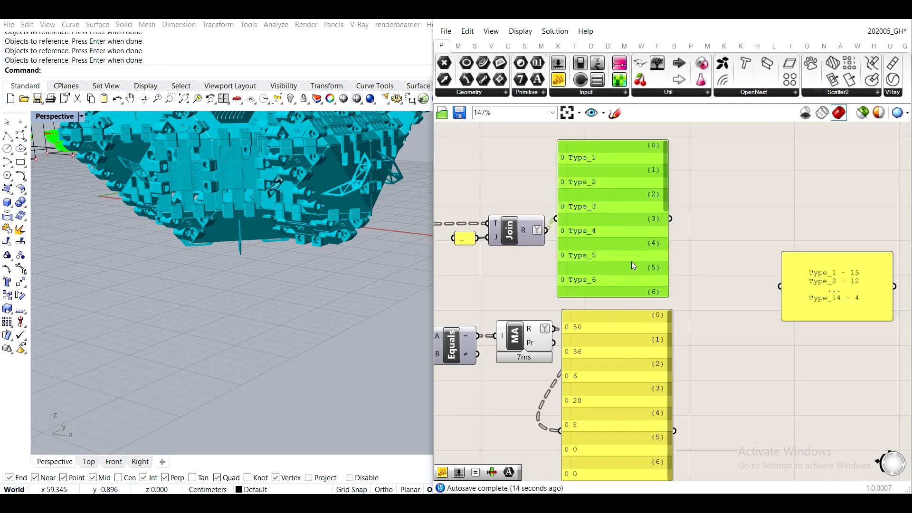
pyautogui.click(613, 364)
pyautogui.press('Delete')
pyautogui.click(614, 286)
pyautogui.press('Delete')
# - Add a Merge component and place it midway between the Text Join and Mass Addition outputs
pyautogui.doubleClick(621, 341)
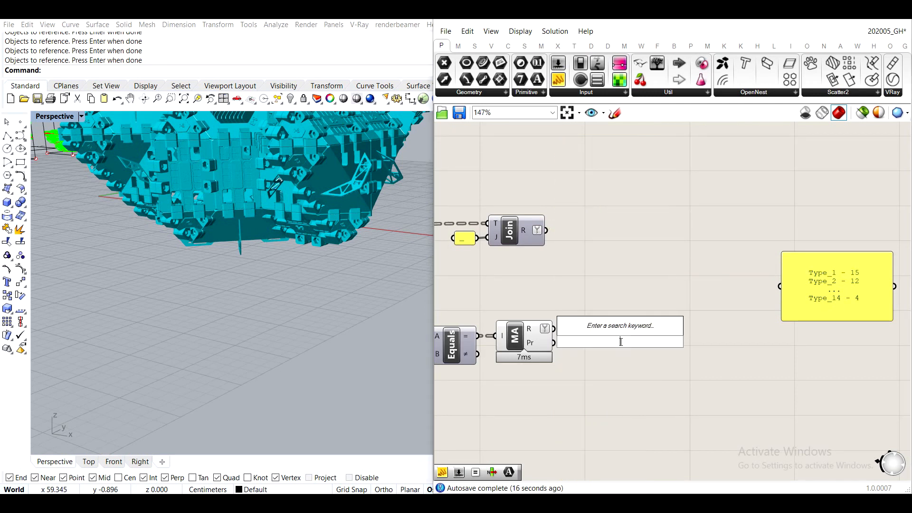
pyautogui.write('merge')
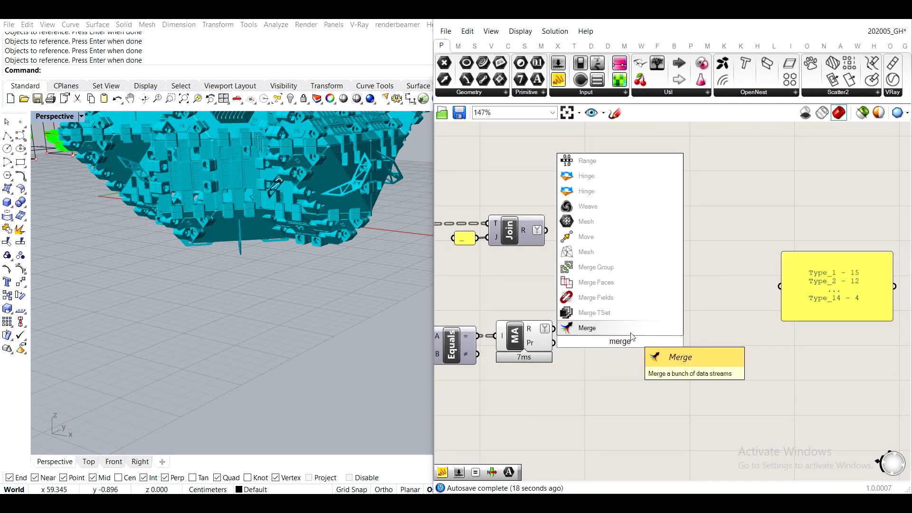
pyautogui.press('Return')
pyautogui.moveTo(625, 332); pyautogui.dragTo(621, 274)
# - Feed the Text Join result into Merge's D1 and the Mass Addition result into D2, and remove the spare D3 input
pyautogui.moveTo(546, 230); pyautogui.dragTo(589, 273)
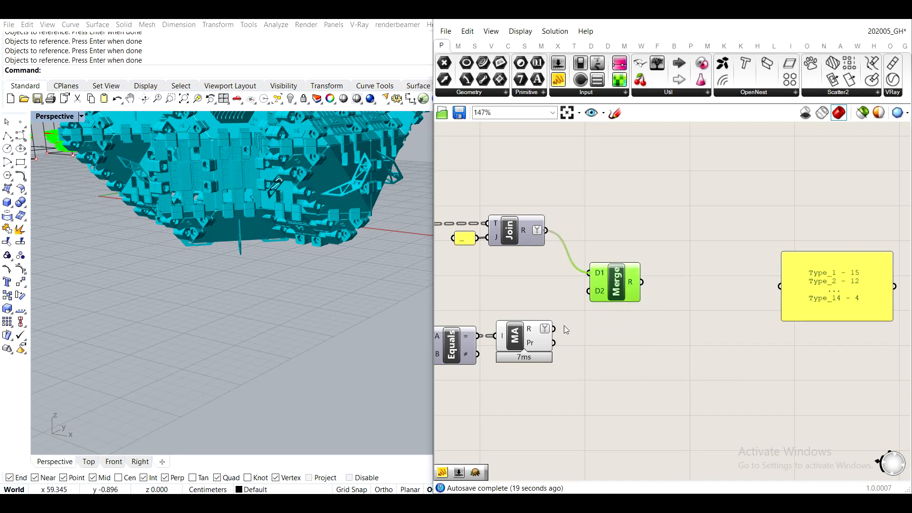
pyautogui.moveTo(554, 330); pyautogui.dragTo(589, 291)
pyautogui.scroll(5, 623, 304)
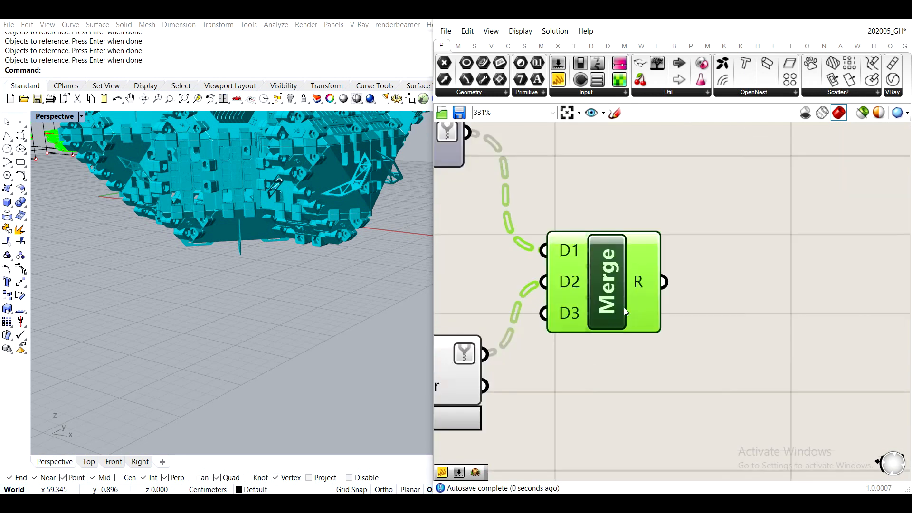
pyautogui.scroll(-3, 579, 326)
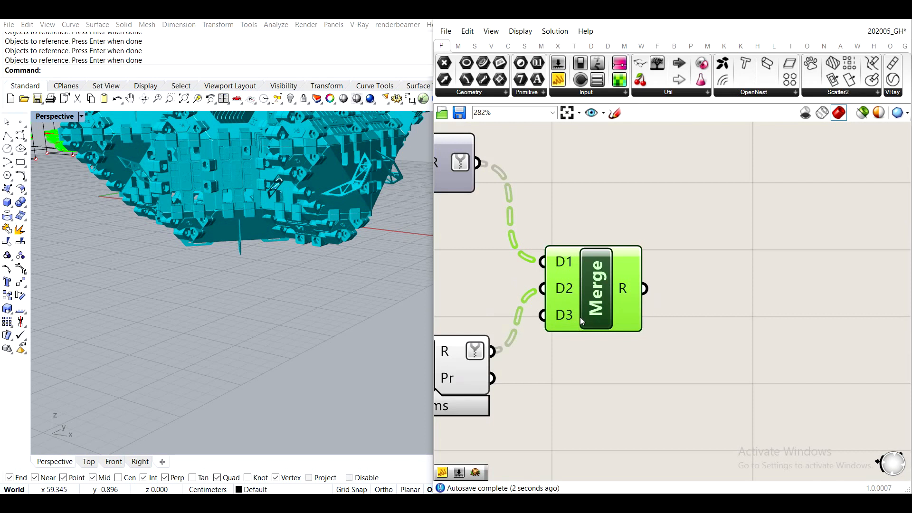
pyautogui.moveTo(657, 381); pyautogui.dragTo(704, 303, button='right')
pyautogui.scroll(5, 629, 238)
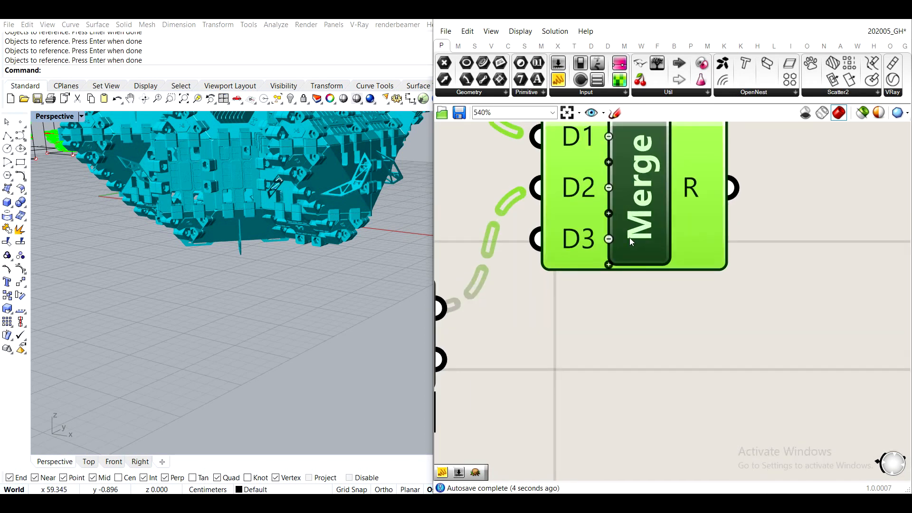
pyautogui.scroll(-7, 589, 243)
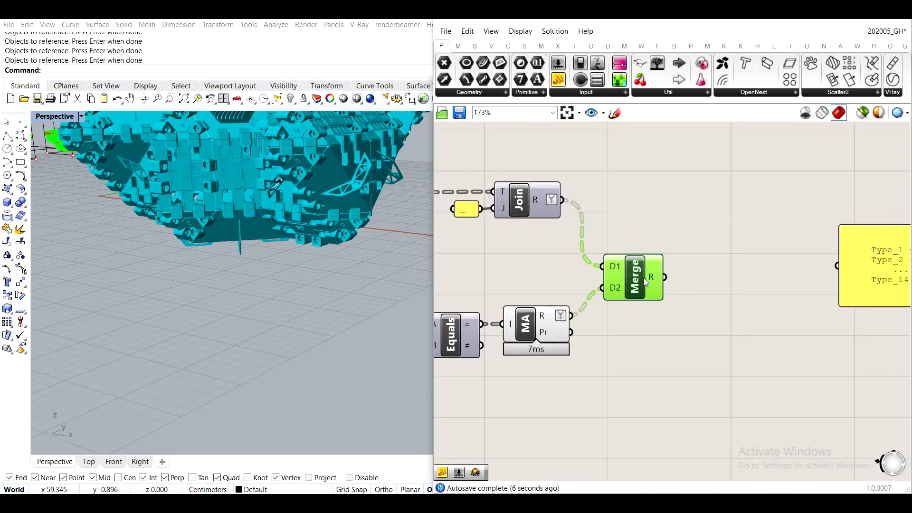
pyautogui.click(708, 300)
# - Add a second Text Join component after Merge and feed the merged result into its text input
pyautogui.scroll(-2, 708, 300)
pyautogui.doubleClick(679, 323)
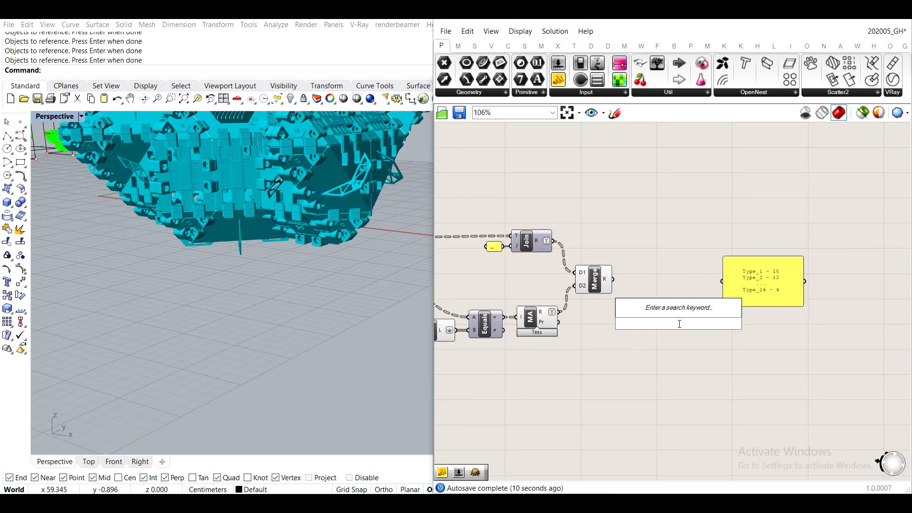
pyautogui.write('text join')
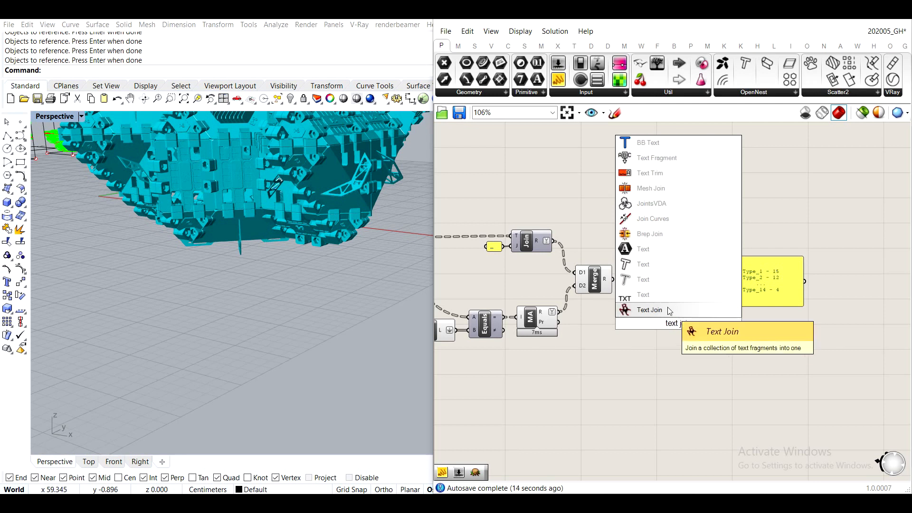
pyautogui.press('Return')
pyautogui.moveTo(613, 279); pyautogui.dragTo(650, 284)
# - Add a panel below the second Text Join containing the separator " - "
pyautogui.doubleClick(665, 343)
pyautogui.write('panel')
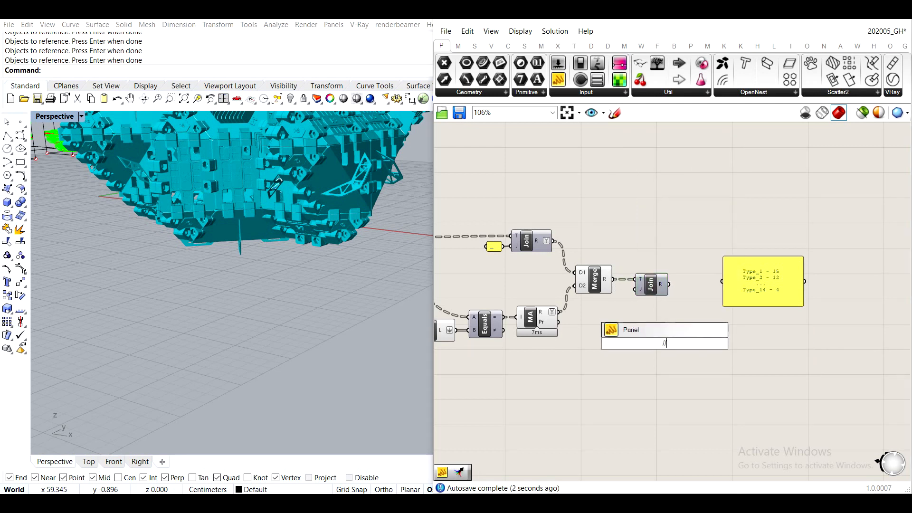
pyautogui.press('Return')
pyautogui.scroll(3, 665, 343)
pyautogui.scroll(1, 665, 344)
pyautogui.doubleClick(665, 343)
pyautogui.press('BackSpace')
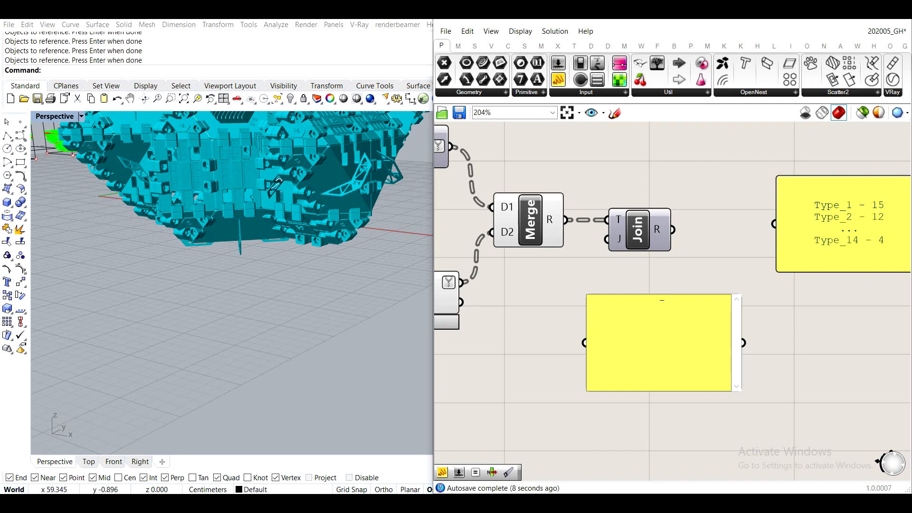
pyautogui.write('-')
pyautogui.click(717, 233)
# - Feed the separator panel into the second Text Join's join input, and show the joined result in a tall panel beside it
pyautogui.moveTo(742, 343); pyautogui.dragTo(608, 239)
pyautogui.moveTo(591, 299); pyautogui.dragTo(563, 266)
pyautogui.moveTo(671, 254); pyautogui.dragTo(628, 268, button='right')
pyautogui.moveTo(629, 243); pyautogui.dragTo(720, 242)
pyautogui.moveTo(821, 267); pyautogui.dragTo(774, 399)
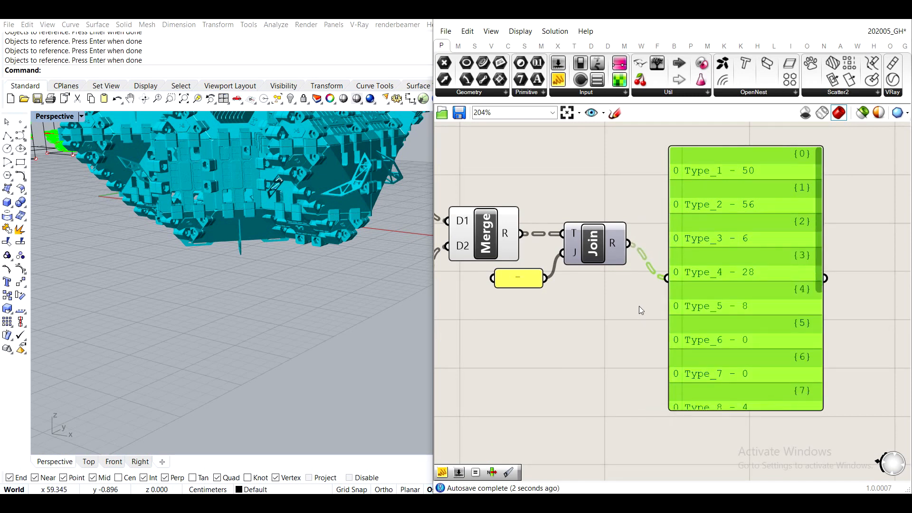
# - Flatten the second Text Join's result output into a single list
pyautogui.scroll(1, 611, 246)
pyautogui.rightClick(611, 246)
pyautogui.click(627, 282)
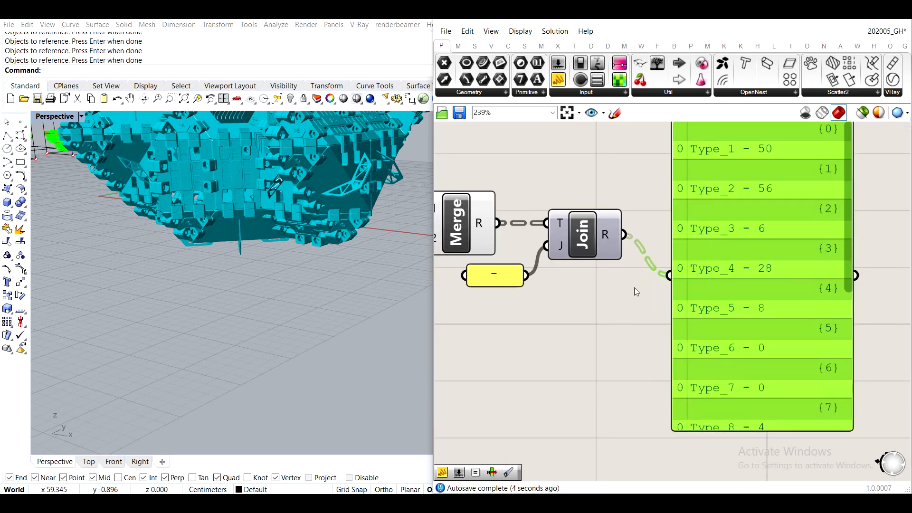
pyautogui.scroll(-6, 636, 288)
pyautogui.scroll(3, 668, 320)
pyautogui.scroll(5, 649, 263)
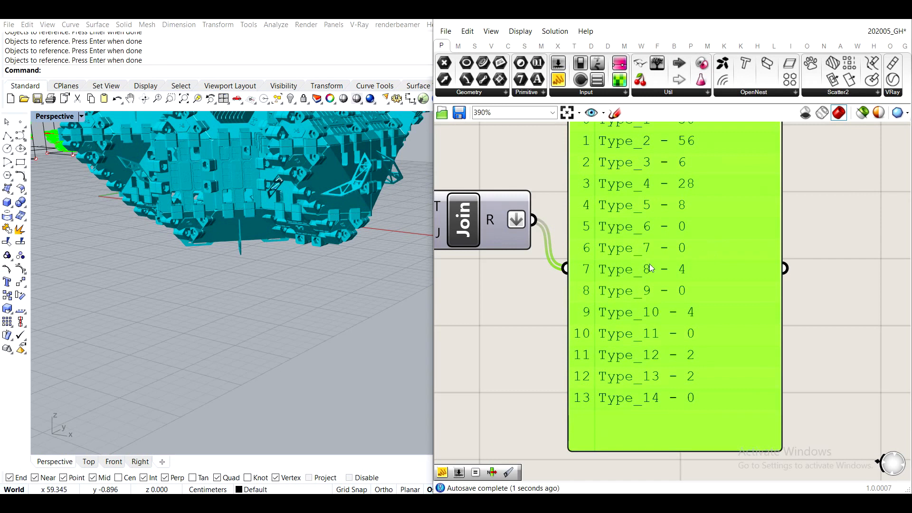
# - Centre the text in the final results panel and hide its item indices and branch paths
pyautogui.scroll(1, 699, 281)
pyautogui.click(706, 274)
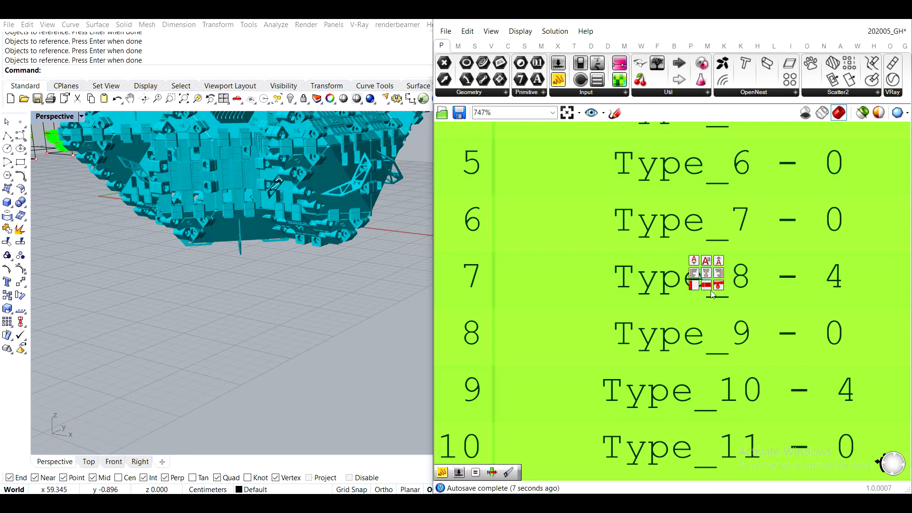
pyautogui.click(694, 285)
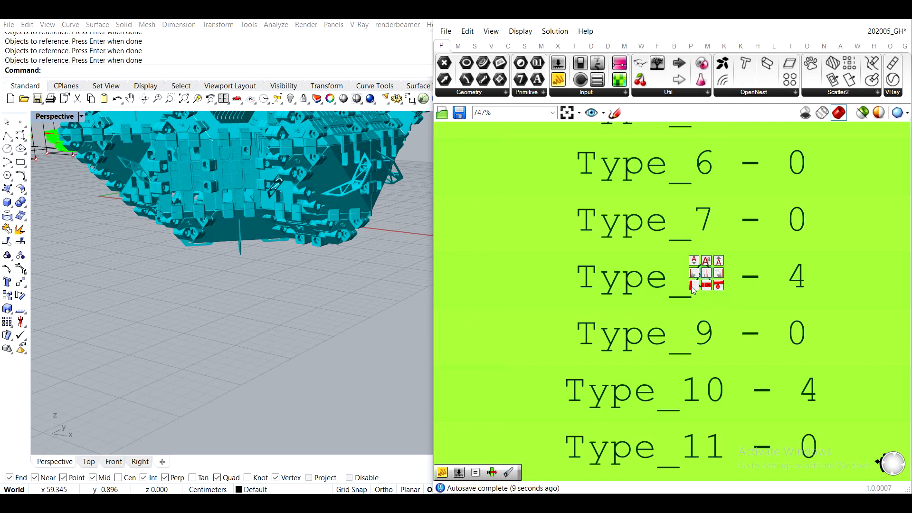
pyautogui.click(706, 285)
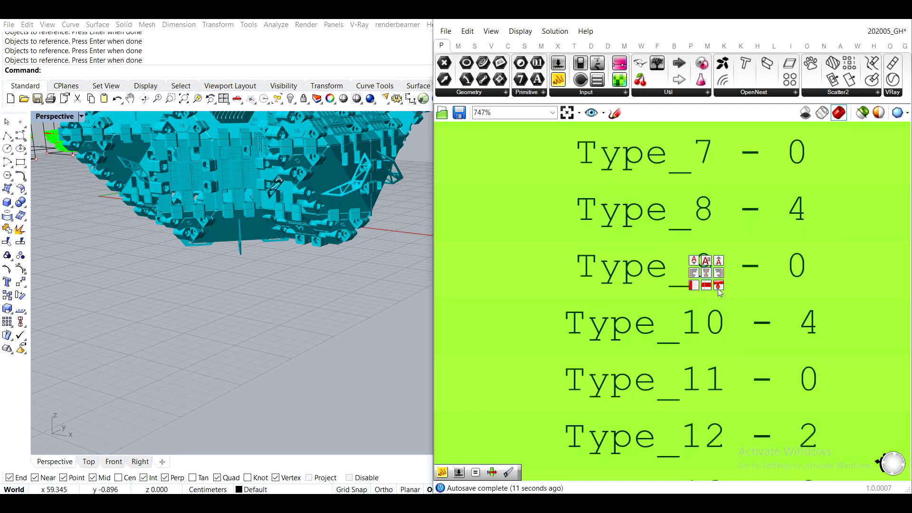
# - Set the final results panel's background colour to white
pyautogui.click(719, 284)
pyautogui.click(772, 324)
pyautogui.scroll(-5, 613, 287)
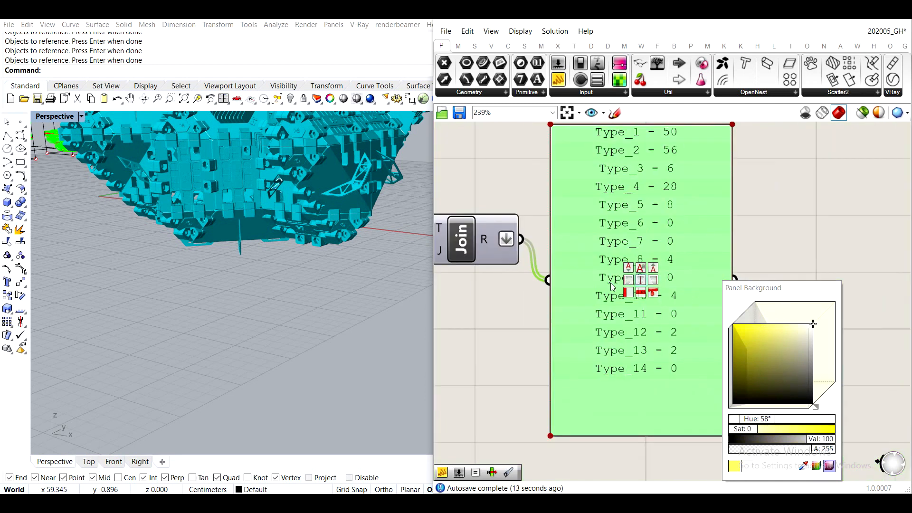
pyautogui.click(767, 197)
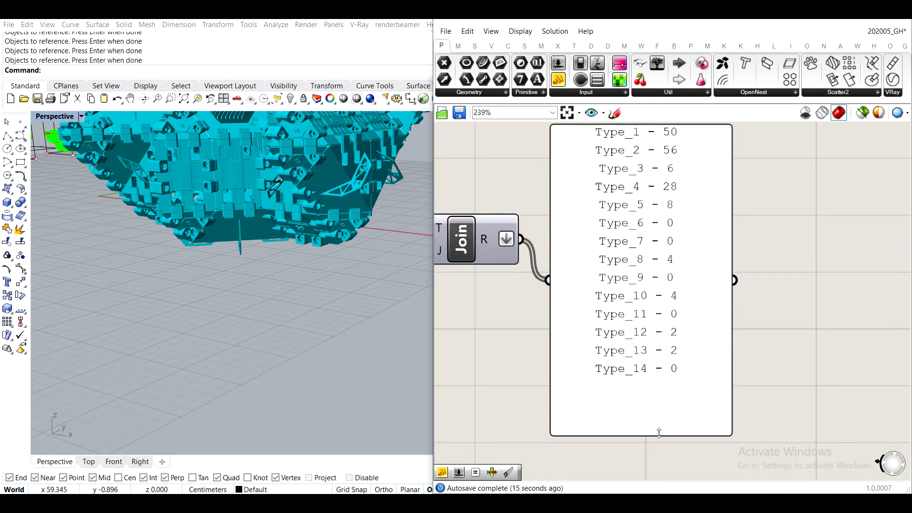
# - Set the final results panel's font to bold Courier New at 14 pt
pyautogui.scroll(5, 637, 273)
pyautogui.click(631, 243)
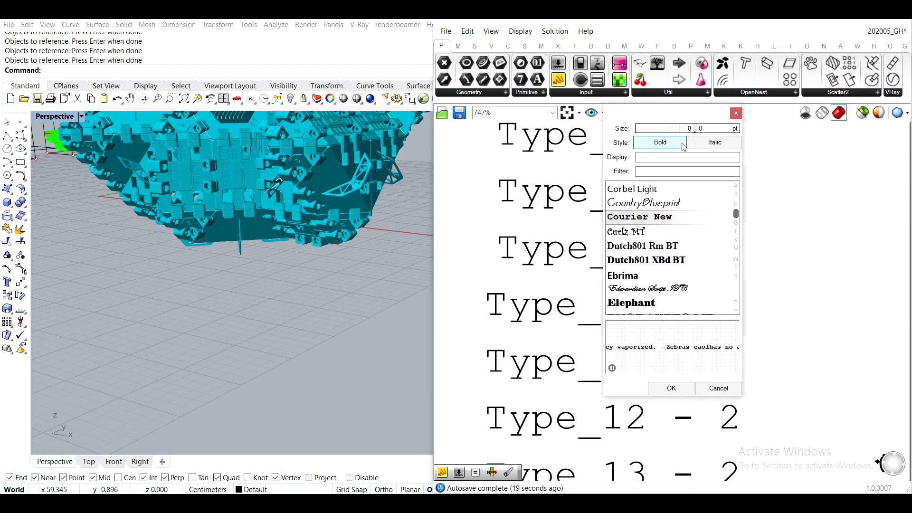
pyautogui.moveTo(689, 127); pyautogui.dragTo(694, 79)
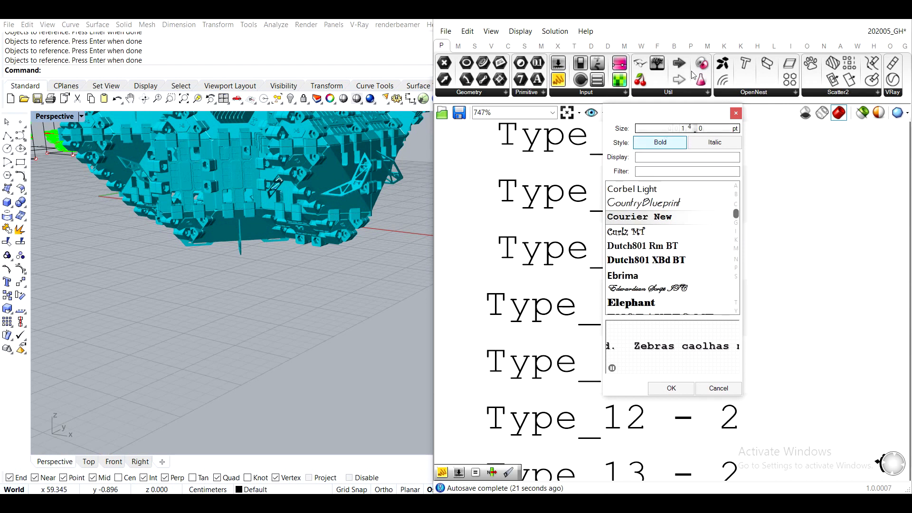
pyautogui.click(675, 387)
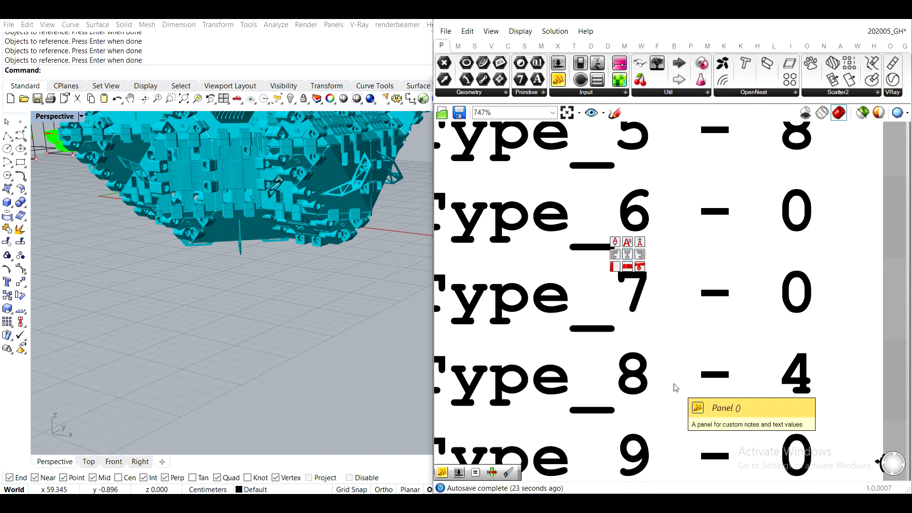
pyautogui.scroll(-8, 732, 389)
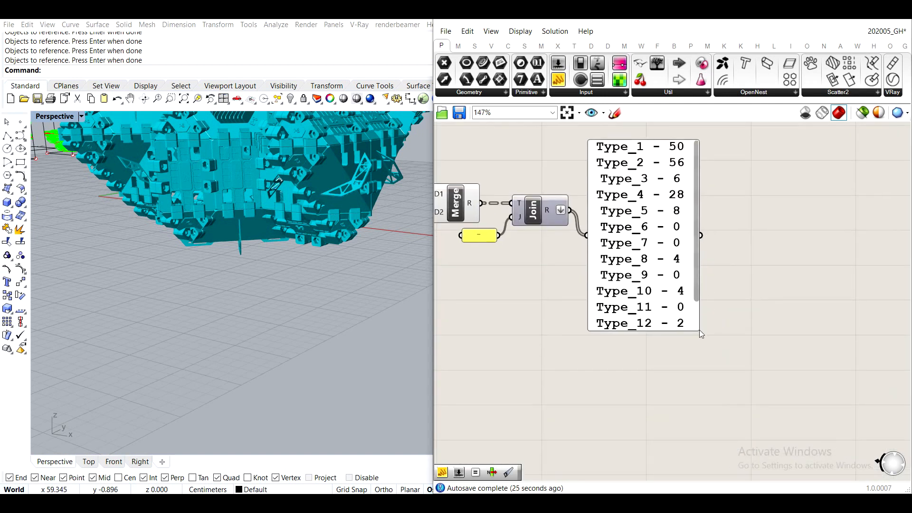
# - Enlarge the final results panel to fit all 14 type lines and reposition it beside the last Text Join
pyautogui.moveTo(699, 330); pyautogui.dragTo(698, 374)
pyautogui.moveTo(651, 309); pyautogui.dragTo(651, 262)
pyautogui.click(776, 274)
pyautogui.scroll(-3, 776, 271)
pyautogui.moveTo(695, 257); pyautogui.dragTo(670, 301, button='right')
# - Select the newly added counting components and turn off their preview
pyautogui.scroll(3, 582, 333)
pyautogui.scroll(-4, 589, 336)
pyautogui.moveTo(631, 353); pyautogui.dragTo(811, 293, button='right')
pyautogui.moveTo(773, 346); pyautogui.dragTo(603, 163)
pyautogui.middleClick(604, 164)
pyautogui.click(639, 137)
pyautogui.click(767, 276)
# - Inspect the Cull component's list output in a temporary panel below the second Equality, and delete that panel
pyautogui.moveTo(701, 246); pyautogui.dragTo(587, 241, button='right')
pyautogui.scroll(4, 586, 241)
pyautogui.scroll(-4, 652, 258)
pyautogui.scroll(5, 585, 278)
pyautogui.scroll(-4, 689, 257)
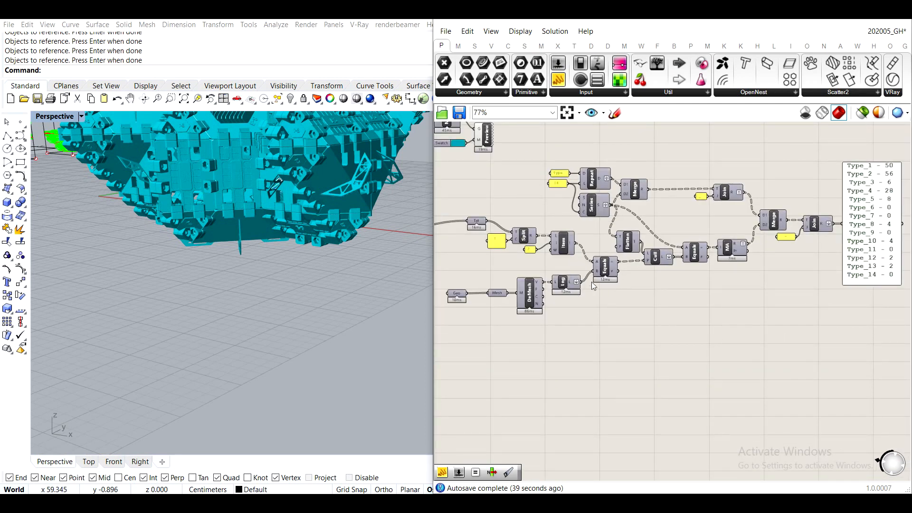
pyautogui.scroll(3, 650, 258)
pyautogui.moveTo(684, 256)
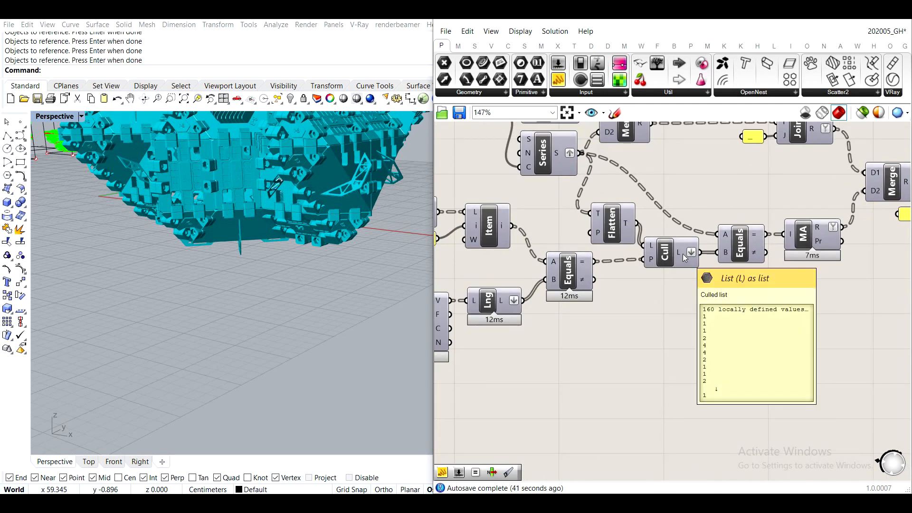
pyautogui.moveTo(786, 347); pyautogui.dragTo(785, 344)
pyautogui.moveTo(702, 252); pyautogui.dragTo(738, 345)
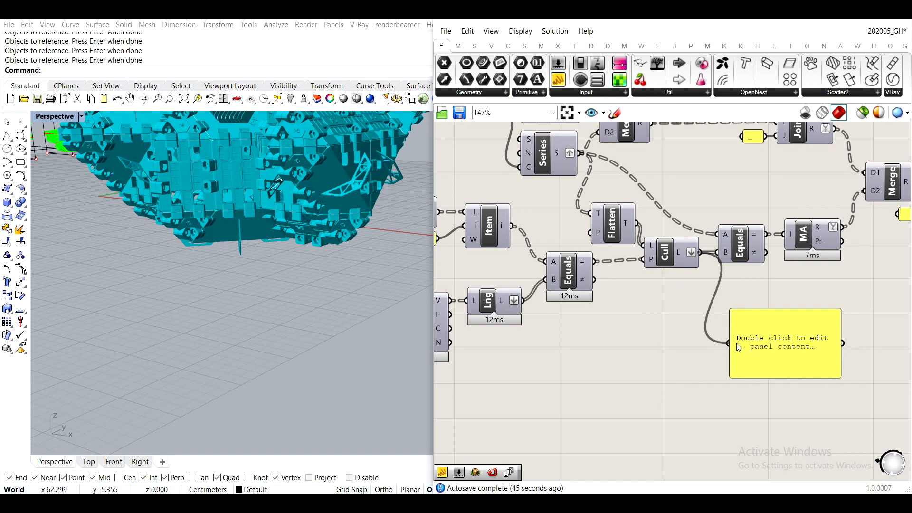
pyautogui.click(799, 339)
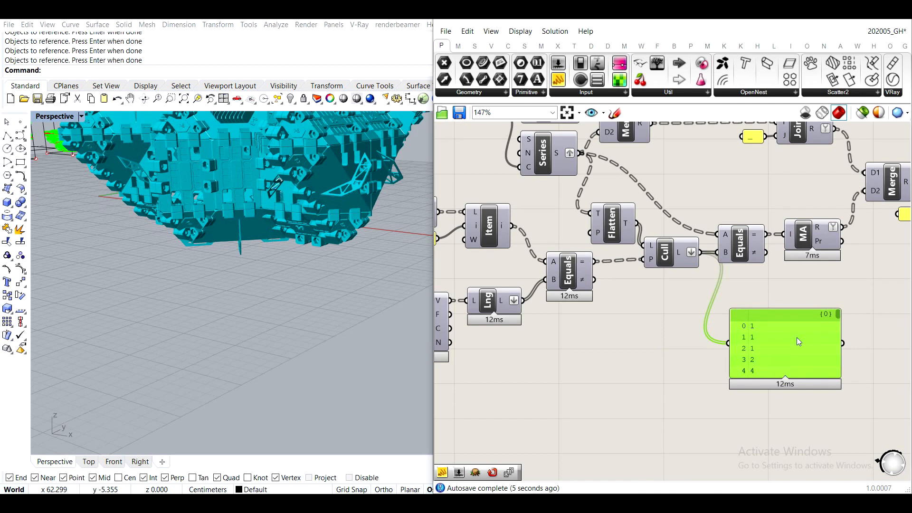
pyautogui.press('Delete')
# - Add a Text parameter below the second Equality and connect the Cull component's list output to it
pyautogui.doubleClick(797, 337)
pyautogui.write('text')
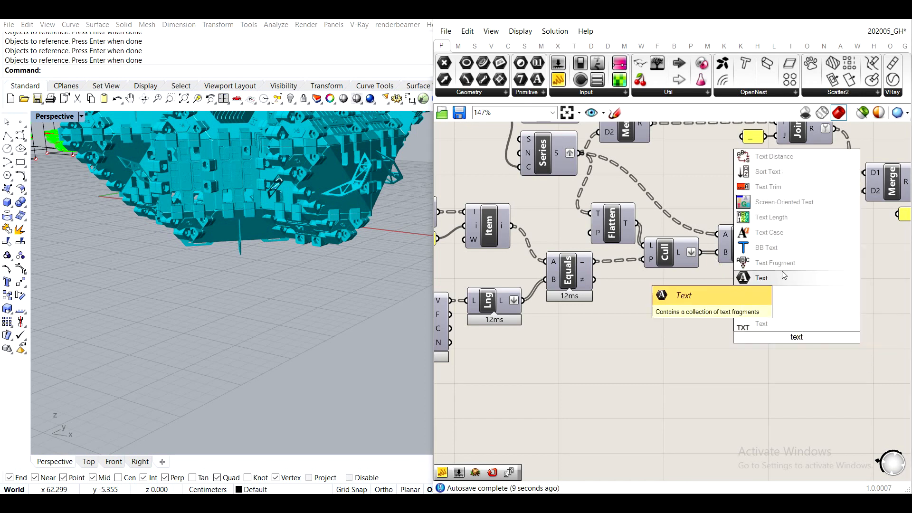
pyautogui.press('Return')
pyautogui.scroll(2, 705, 265)
pyautogui.moveTo(698, 247); pyautogui.dragTo(796, 357)
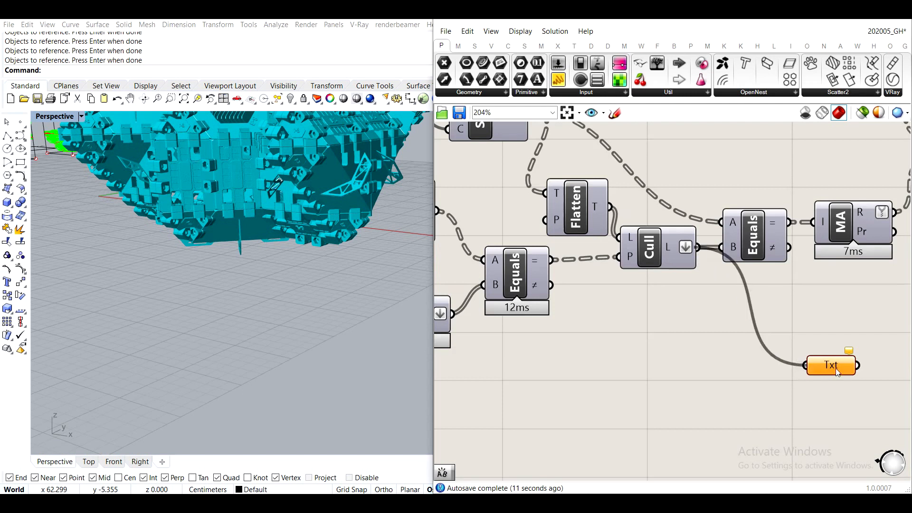
# - Reposition the new Text parameter beneath the final results panel
pyautogui.scroll(-5, 836, 368)
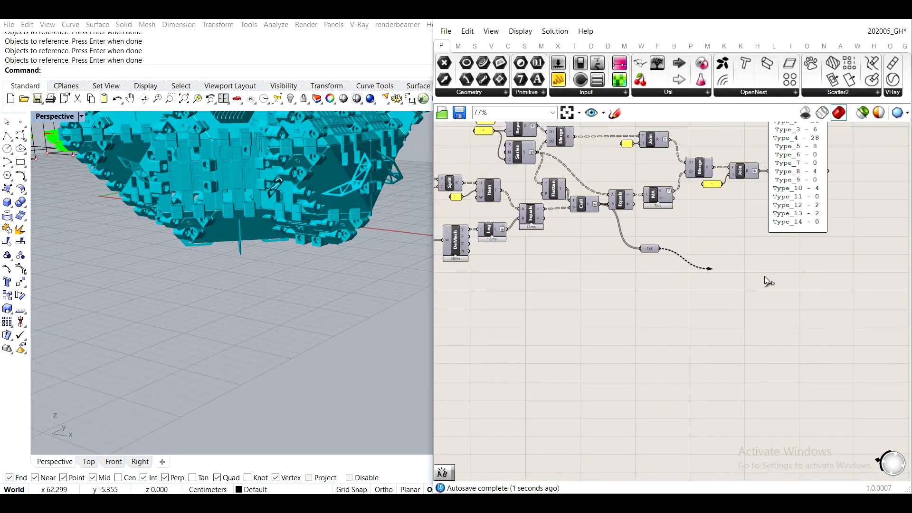
pyautogui.moveTo(651, 252); pyautogui.dragTo(783, 265)
pyautogui.scroll(2, 794, 246)
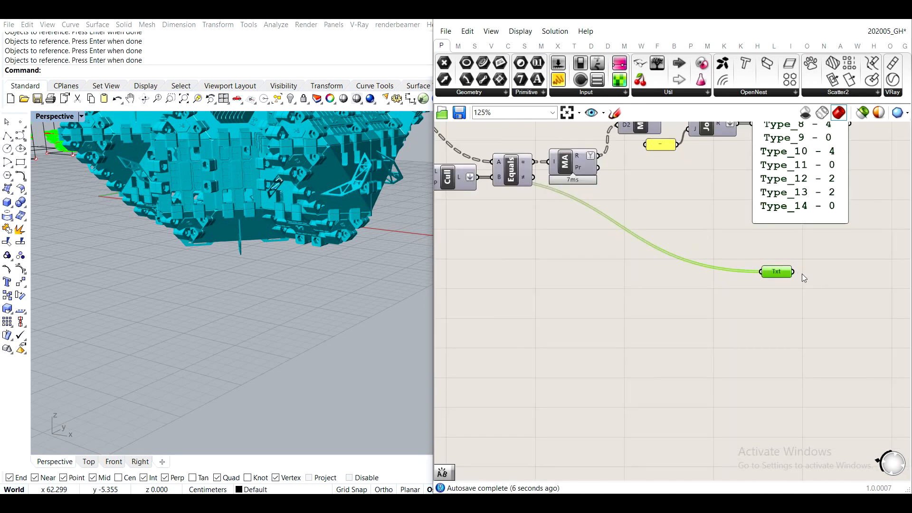
pyautogui.scroll(-2, 802, 273)
pyautogui.click(755, 315)
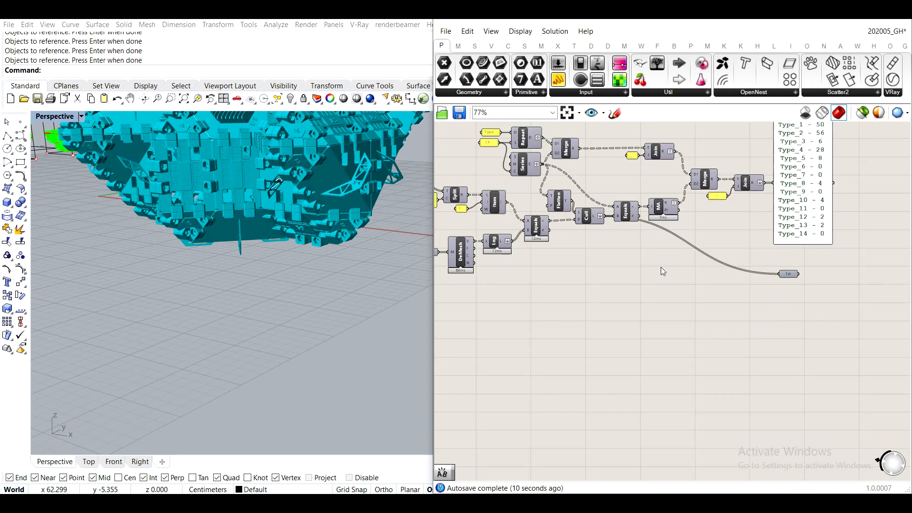
# - Move the initial Text parameter closer to Text Split, and convert all counting components from it through the last Text Join into a cluster
pyautogui.moveTo(565, 231); pyautogui.dragTo(661, 287, button='right')
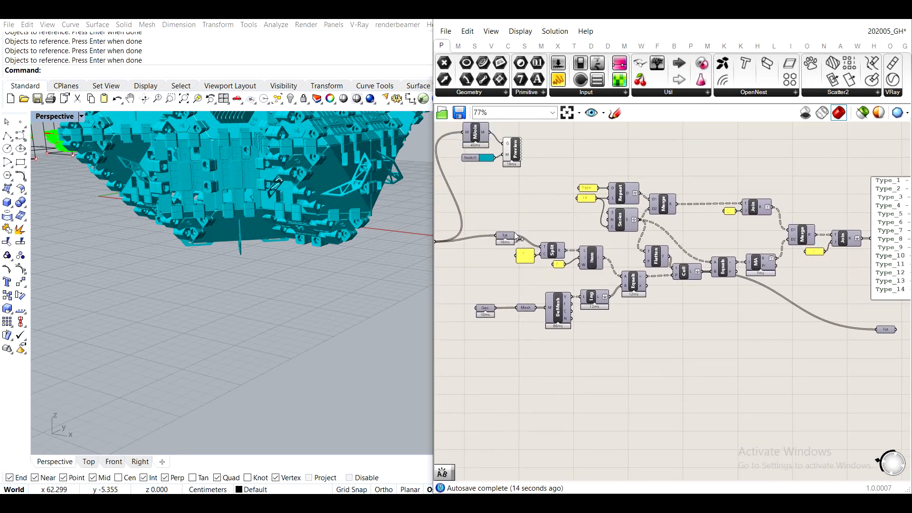
pyautogui.moveTo(506, 238)
pyautogui.mouseDown()
pyautogui.moveTo(477, 239)
pyautogui.moveTo(493, 248)
pyautogui.moveTo(521, 243)
pyautogui.mouseUp()
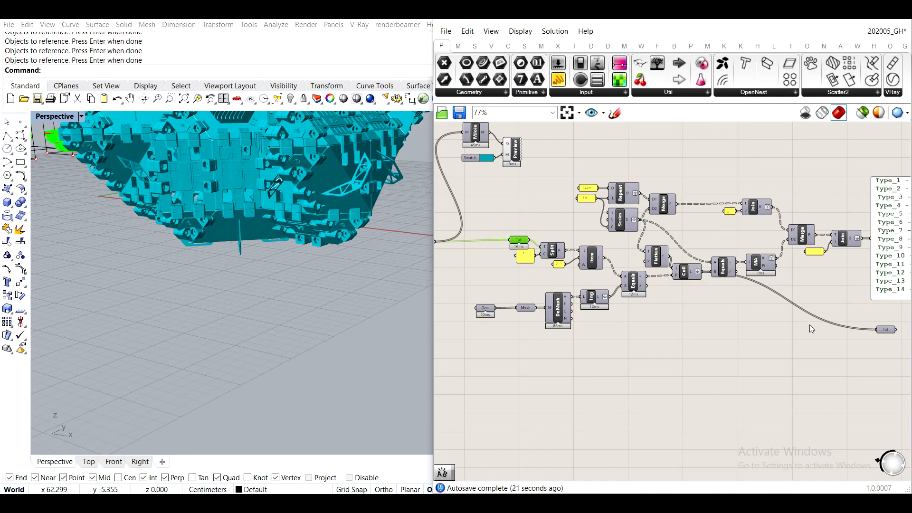
pyautogui.moveTo(836, 402); pyautogui.dragTo(538, 146)
pyautogui.keyDown('shift'); pyautogui.moveTo(565, 383); pyautogui.dragTo(502, 228); pyautogui.keyUp('shift')
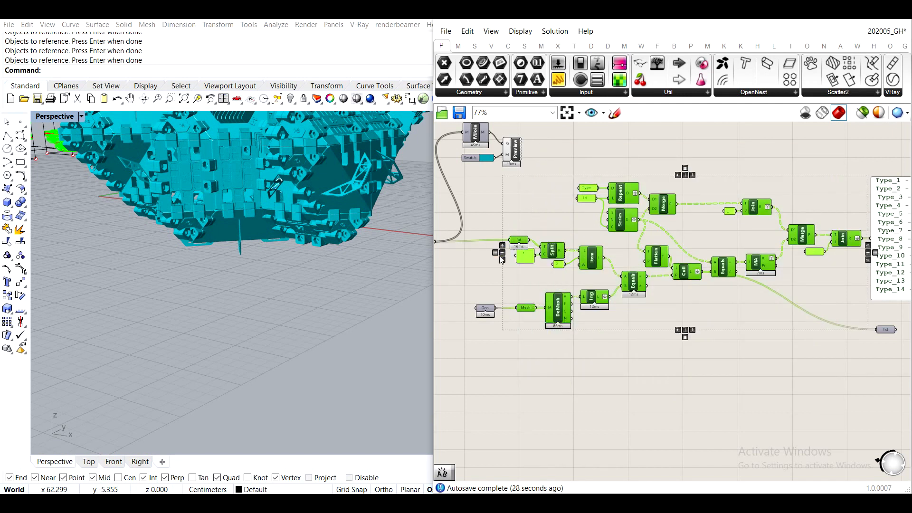
pyautogui.scroll(4, 506, 239)
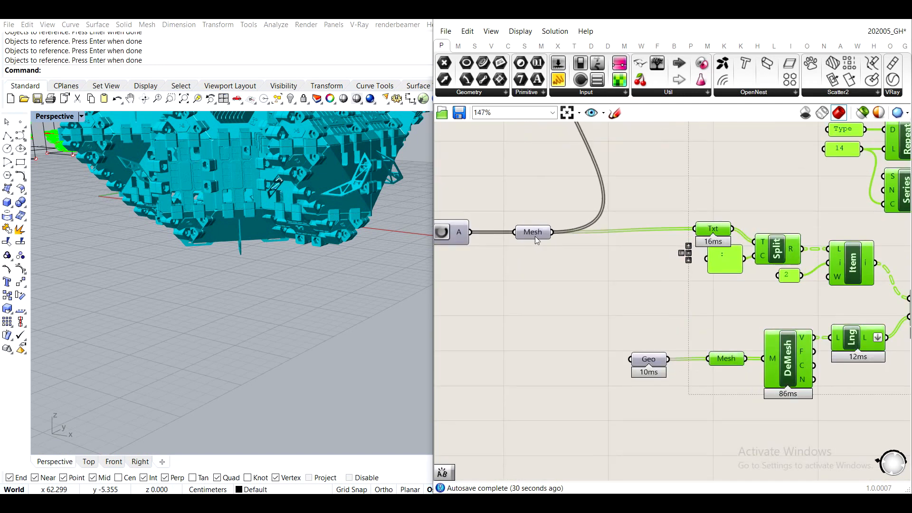
pyautogui.scroll(-4, 535, 236)
pyautogui.scroll(4, 594, 310)
pyautogui.scroll(-5, 613, 303)
pyautogui.moveTo(686, 280); pyautogui.dragTo(600, 267, button='right')
pyautogui.scroll(3, 674, 266)
pyautogui.scroll(-2, 684, 253)
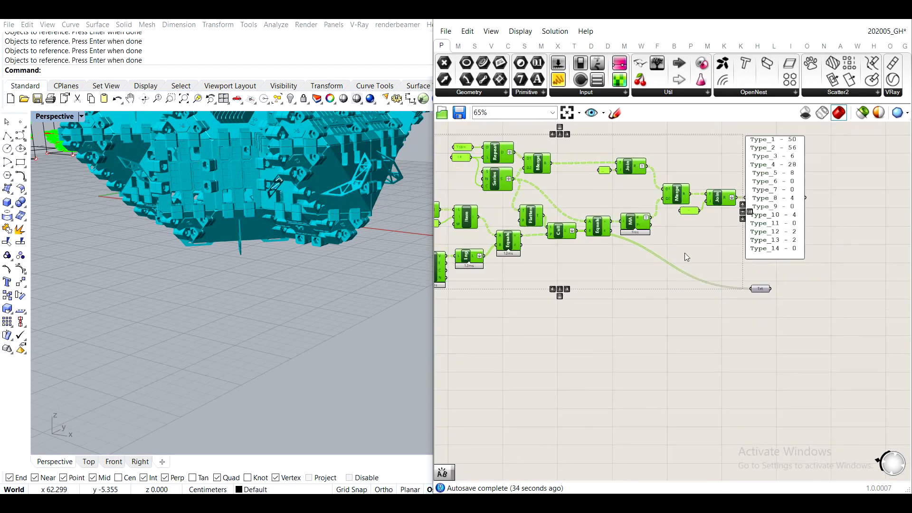
pyautogui.scroll(-2, 647, 289)
pyautogui.middleClick(641, 258)
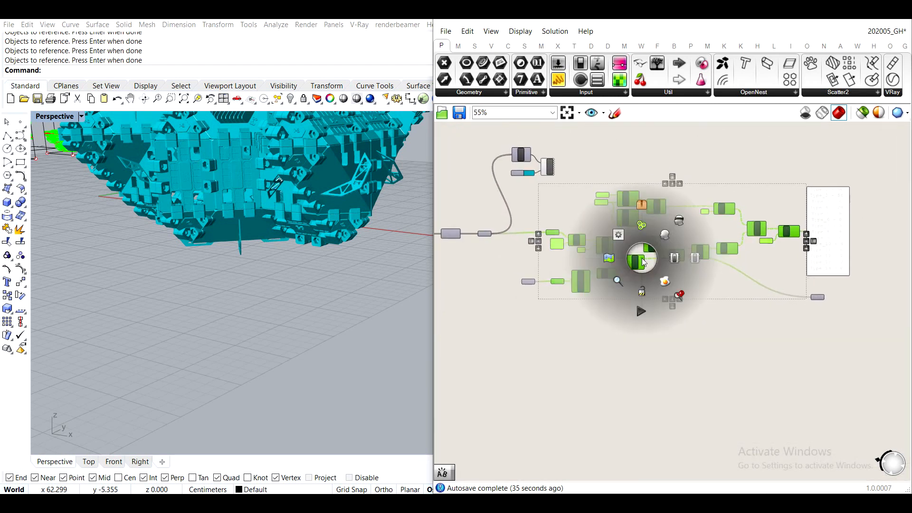
pyautogui.click(641, 209)
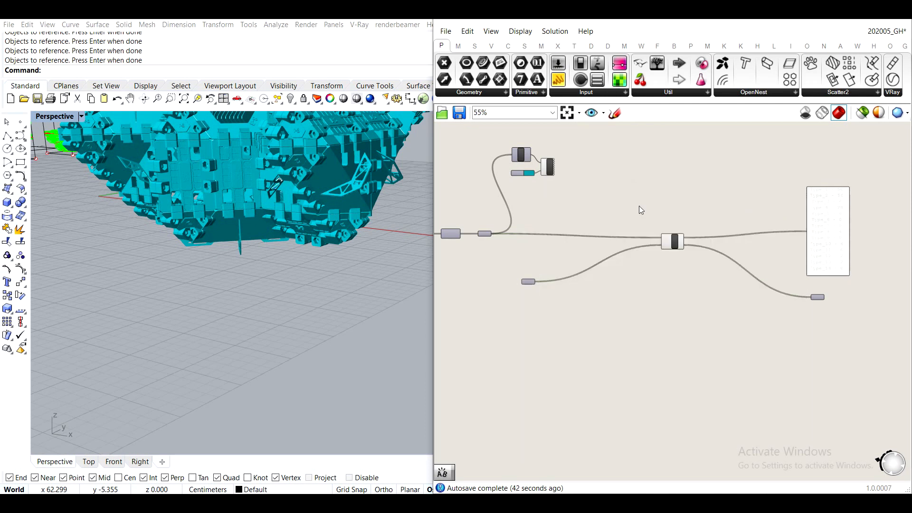
# - Place the cluster close to the Mesh parameter and stack the Geo parameter directly under Mesh
pyautogui.scroll(3, 658, 234)
pyautogui.moveTo(659, 234); pyautogui.dragTo(476, 246)
pyautogui.moveTo(476, 246); pyautogui.dragTo(597, 326, button='right')
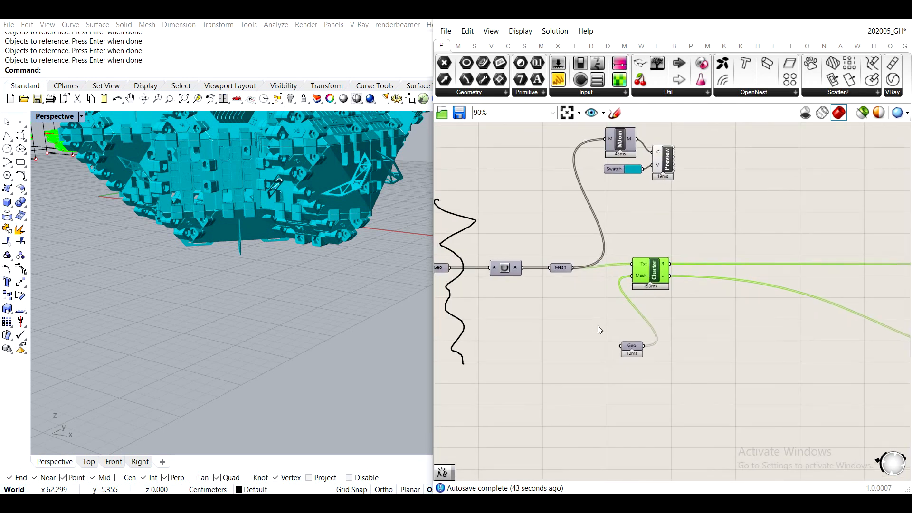
pyautogui.scroll(3, 648, 355)
pyautogui.moveTo(647, 354); pyautogui.dragTo(549, 265)
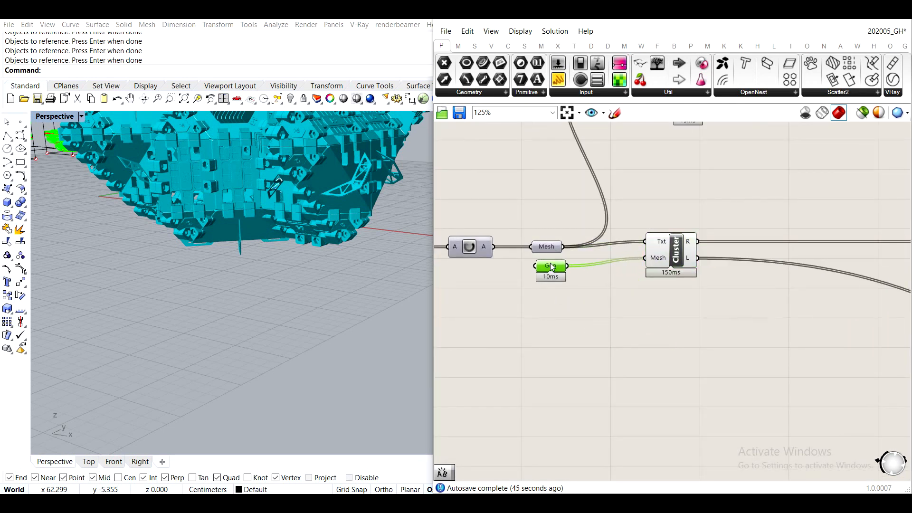
pyautogui.moveTo(684, 255)
pyautogui.mouseDown()
pyautogui.moveTo(642, 256)
pyautogui.moveTo(672, 262)
pyautogui.mouseUp()
pyautogui.click(713, 295)
# - Bring the results panel and the output Text parameter close to the cluster's outputs
pyautogui.scroll(-5, 800, 292)
pyautogui.moveTo(831, 247); pyautogui.dragTo(569, 242)
pyautogui.moveTo(802, 301); pyautogui.dragTo(593, 287)
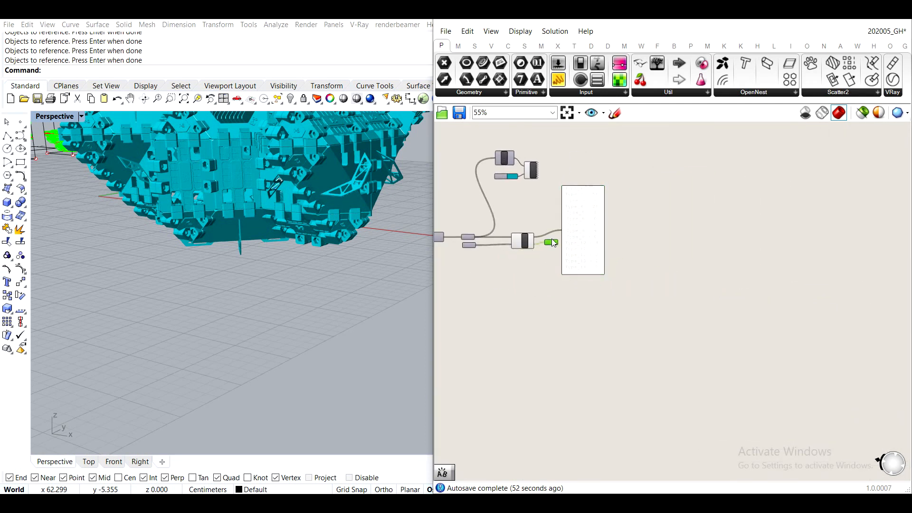
# - Rename the cluster's Txt input as "Aggregate"
pyautogui.scroll(3, 527, 271)
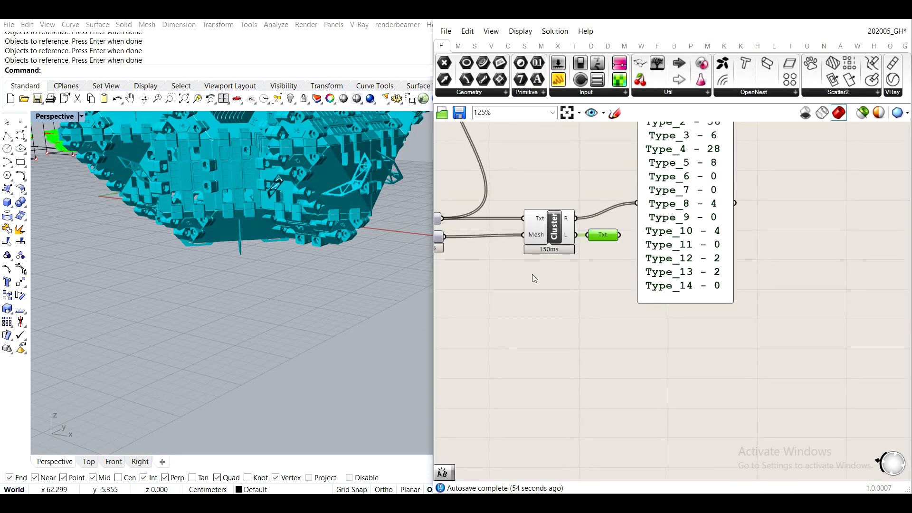
pyautogui.scroll(3, 617, 266)
pyautogui.moveTo(693, 281); pyautogui.dragTo(758, 281, button='right')
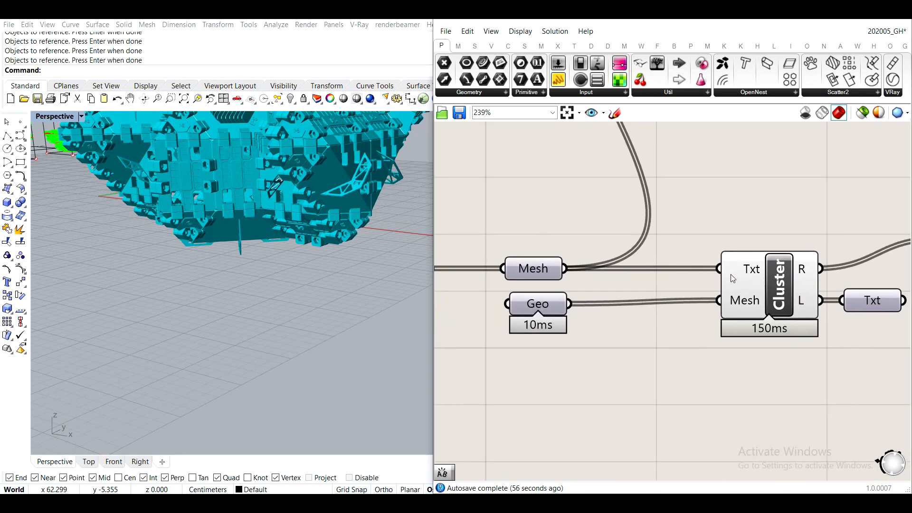
pyautogui.rightClick(731, 271)
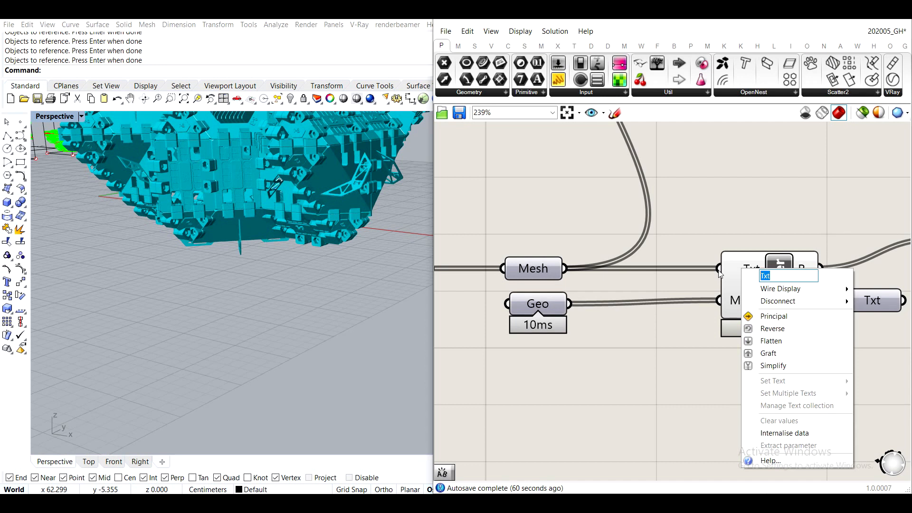
pyautogui.write('All elements')
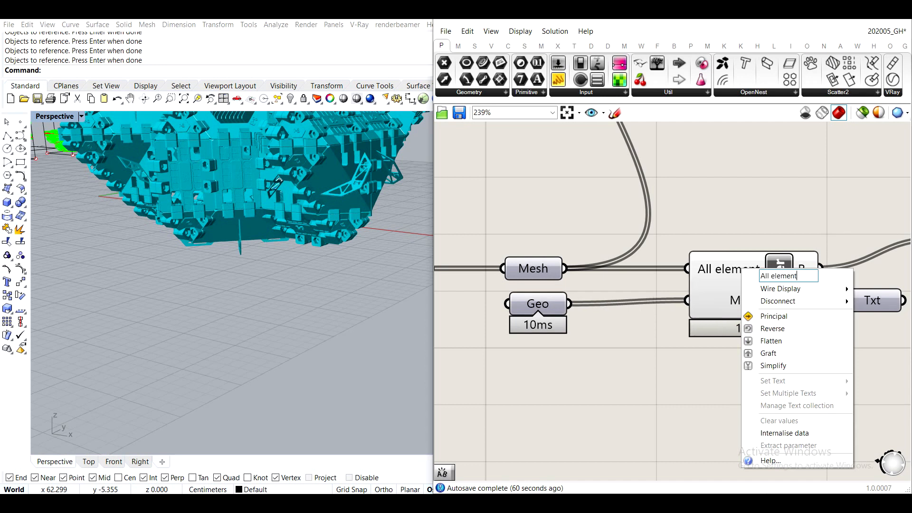
pyautogui.press('BackSpace')
pyautogui.press('BackSpace')
pyautogui.press('BackSpace')
pyautogui.press('BackSpace')
pyautogui.press('BackSpace')
pyautogui.press('BackSpace')
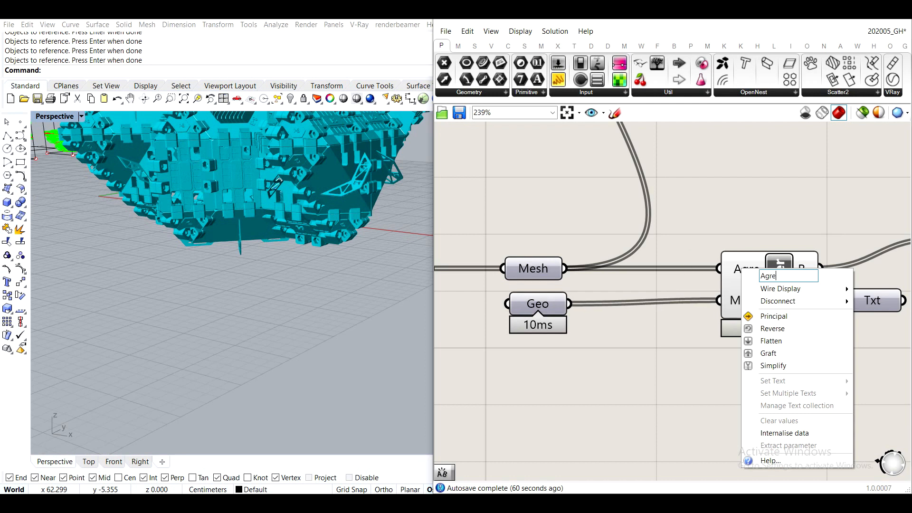
pyautogui.write('g')
pyautogui.press('BackSpace')
pyautogui.press('BackSpace')
pyautogui.write('regate')
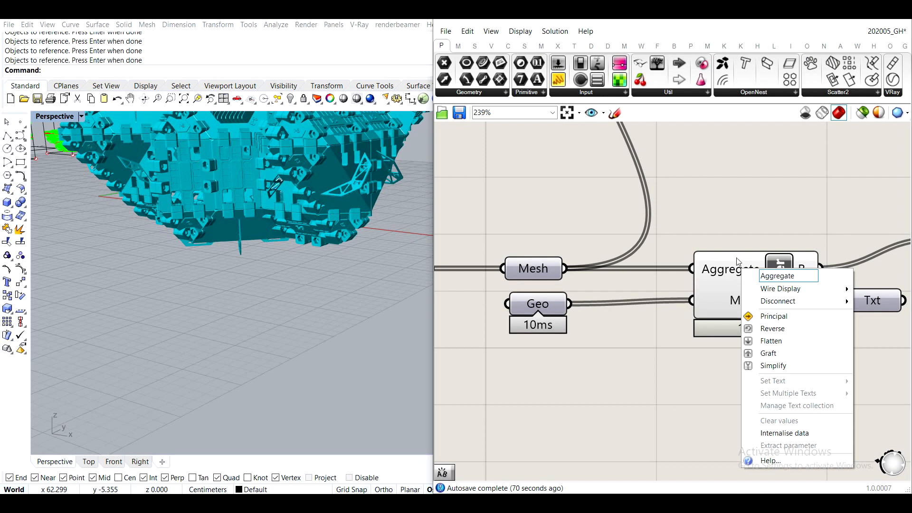
pyautogui.write(' after')
pyautogui.press('BackSpace')
pyautogui.press('BackSpace')
pyautogui.press('BackSpace')
pyautogui.press('BackSpace')
pyautogui.press('BackSpace')
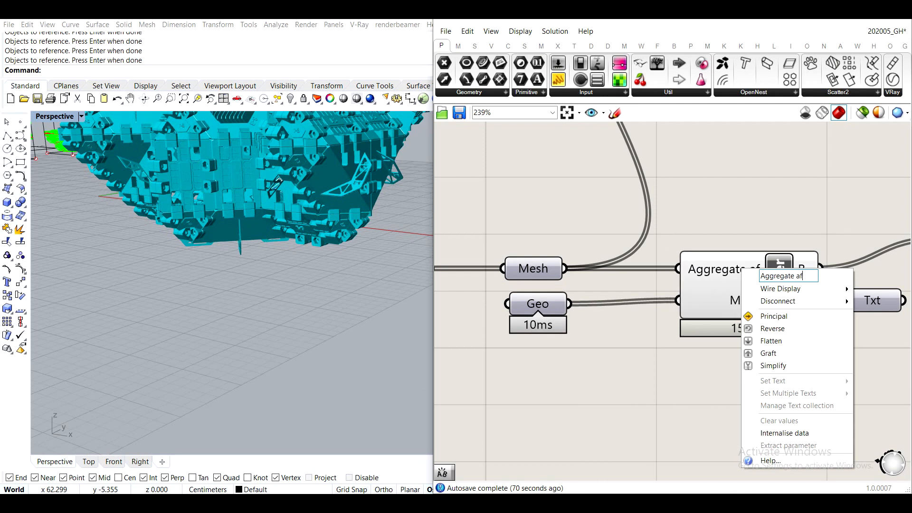
pyautogui.click(726, 182)
# - Rename the cluster's Mesh input as "Element Library"
pyautogui.moveTo(235, 202); pyautogui.dragTo(251, 210, button='right')
pyautogui.scroll(-4, 250, 212)
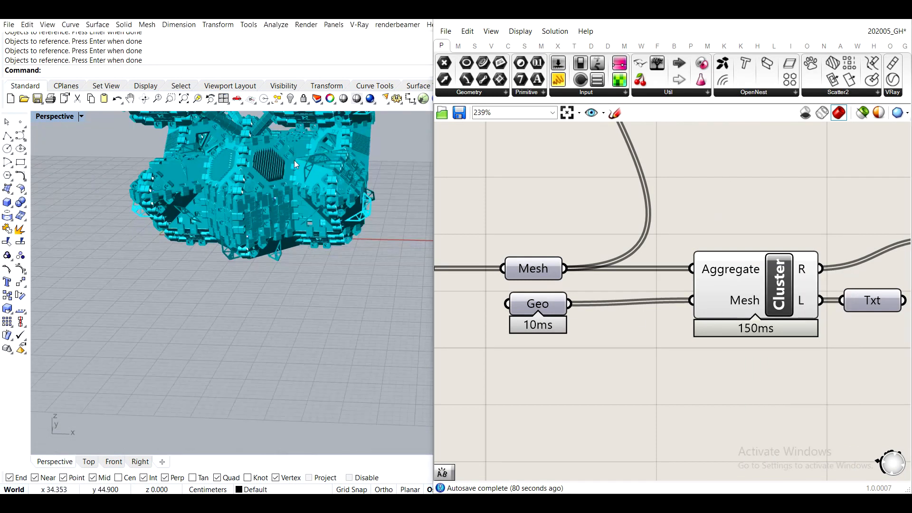
pyautogui.keyDown('shift'); pyautogui.moveTo(295, 160); pyautogui.dragTo(283, 275, button='right'); pyautogui.keyUp('shift')
pyautogui.moveTo(728, 331); pyautogui.dragTo(681, 275, button='right')
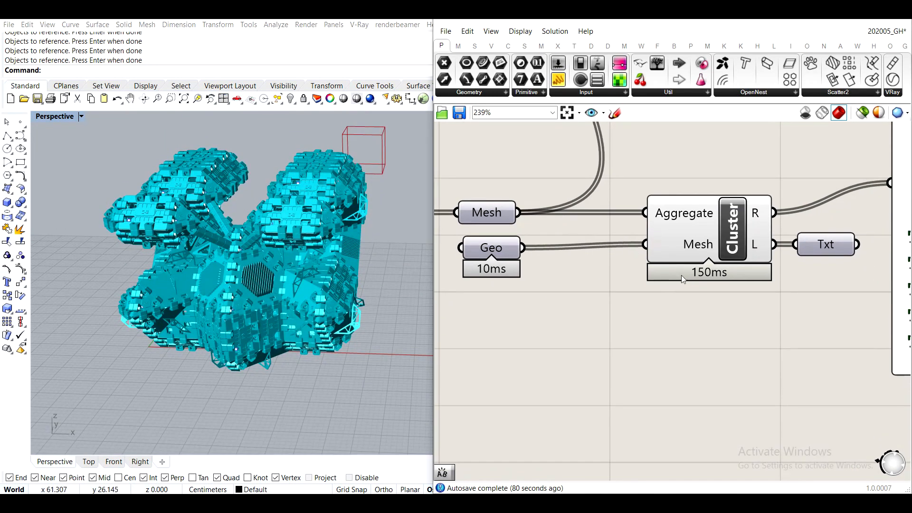
pyautogui.rightClick(696, 250)
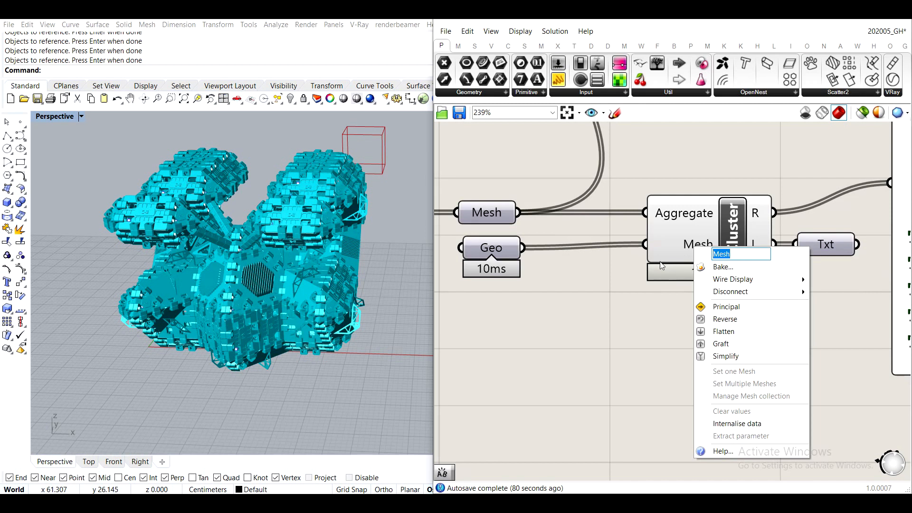
pyautogui.write('Elemen')
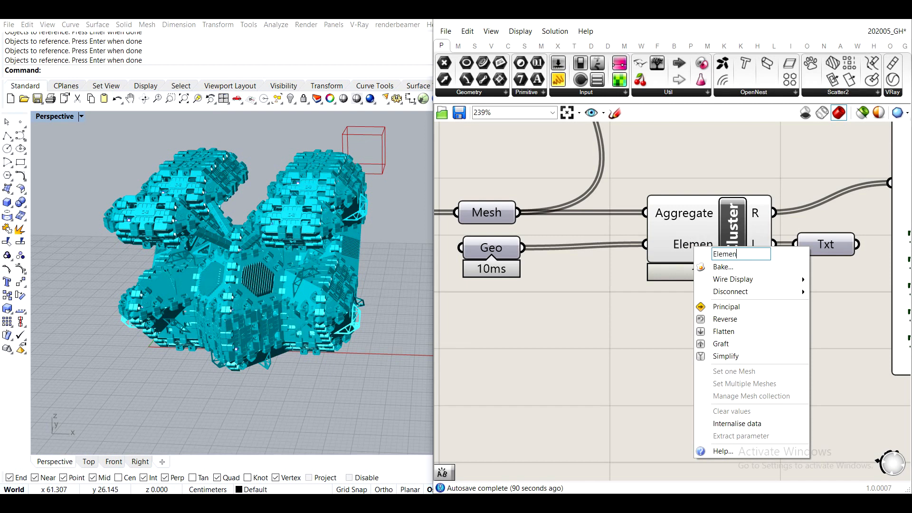
pyautogui.write('t Library')
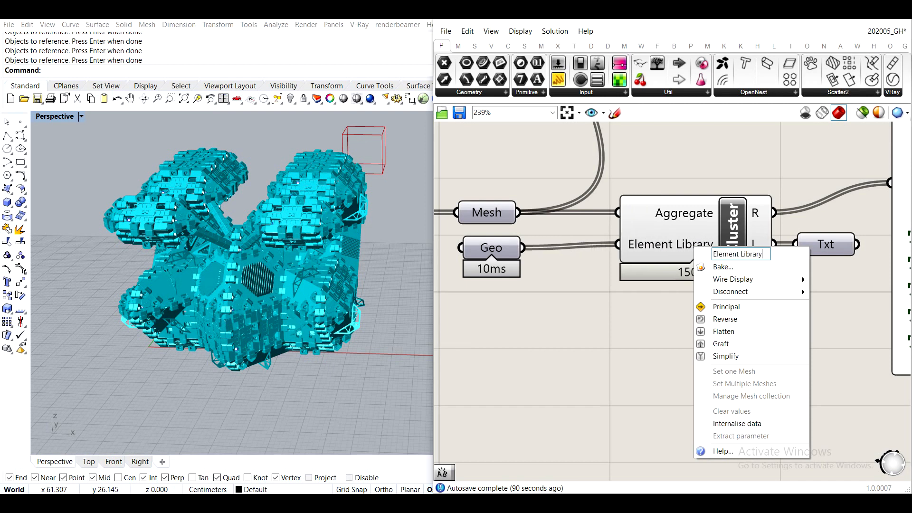
# - Rename the cluster's R output as "Element type count"
pyautogui.moveTo(815, 211); pyautogui.dragTo(600, 272, button='right')
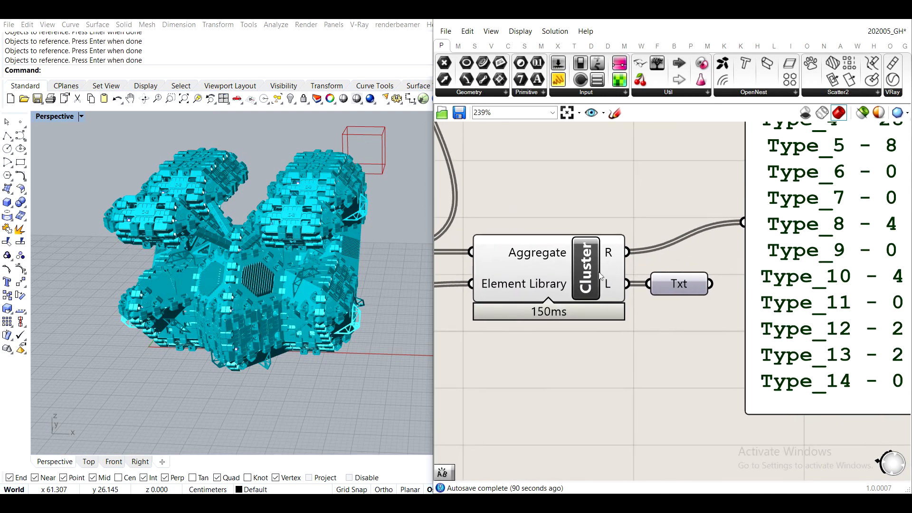
pyautogui.rightClick(612, 252)
pyautogui.moveTo(663, 262); pyautogui.dragTo(597, 263)
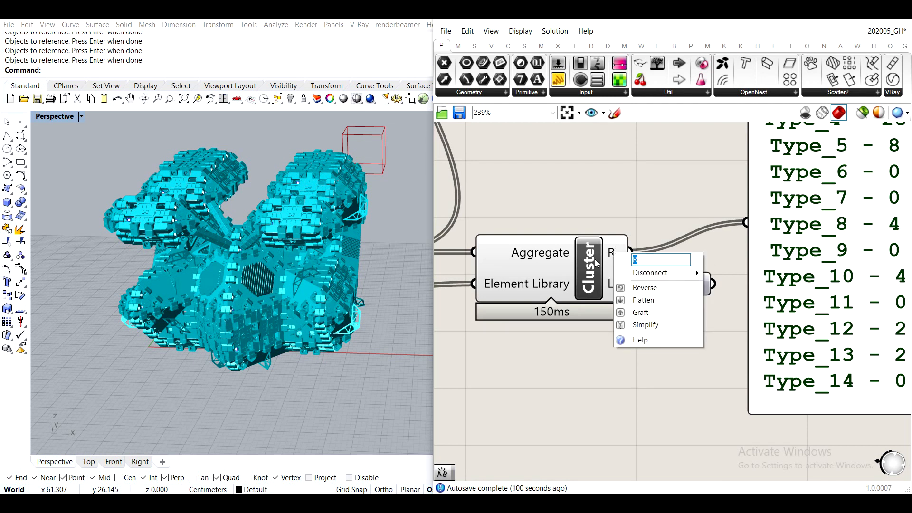
pyautogui.write('Element type count')
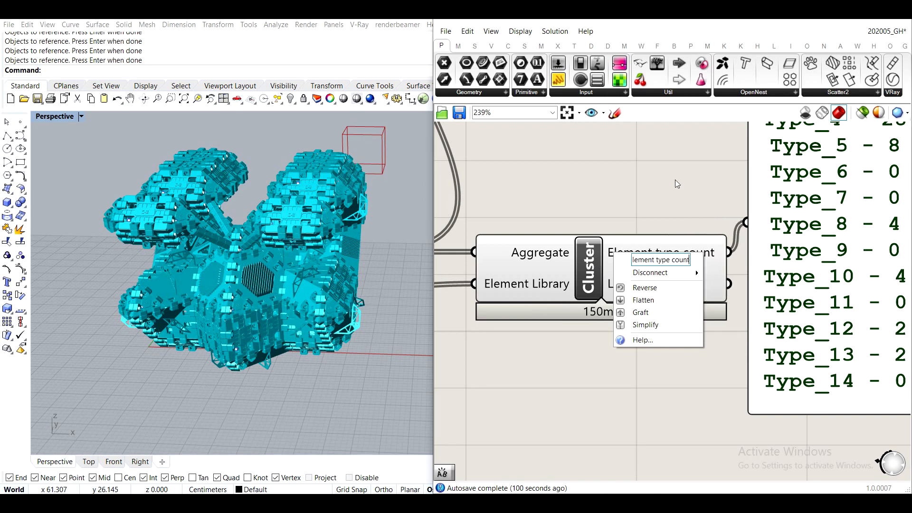
pyautogui.press('Return')
# - Spread out the results panel, the output Text parameter and the cluster to make room for the widened cluster
pyautogui.scroll(-5, 679, 190)
pyautogui.moveTo(773, 235); pyautogui.dragTo(831, 232)
pyautogui.moveTo(664, 229); pyautogui.dragTo(642, 213)
pyautogui.click(704, 248)
pyautogui.moveTo(687, 236); pyautogui.dragTo(738, 253)
pyautogui.moveTo(632, 217); pyautogui.dragTo(643, 232)
# - Rename the cluster's L output as "Type of each element" and align the Text parameter beside it
pyautogui.scroll(4, 643, 233)
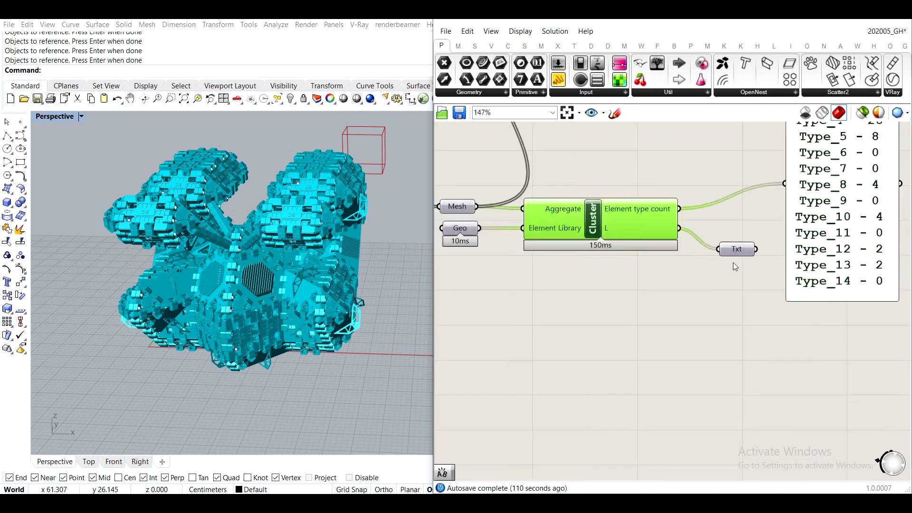
pyautogui.scroll(2, 645, 266)
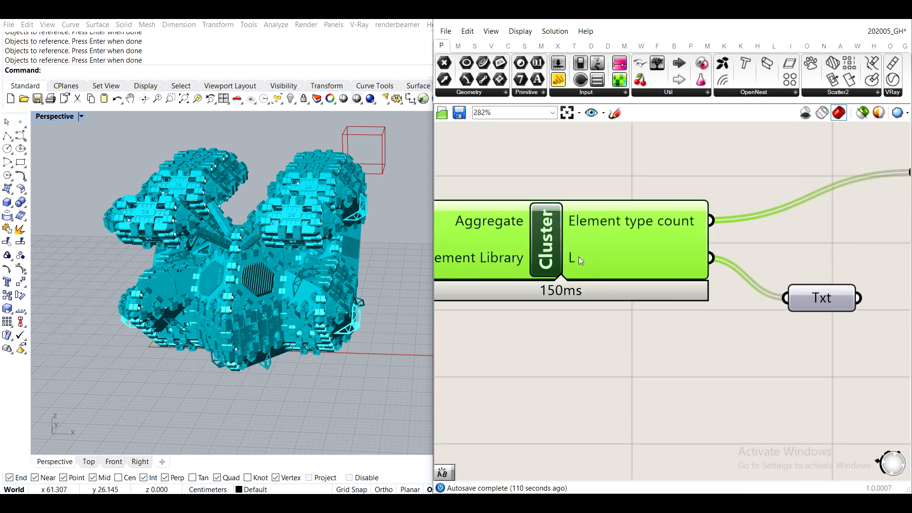
pyautogui.rightClick(617, 264)
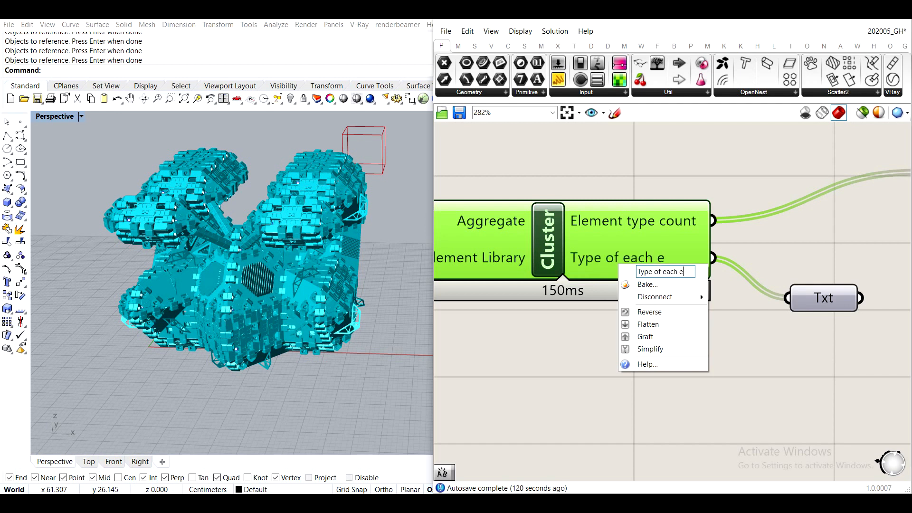
pyautogui.write('ment')
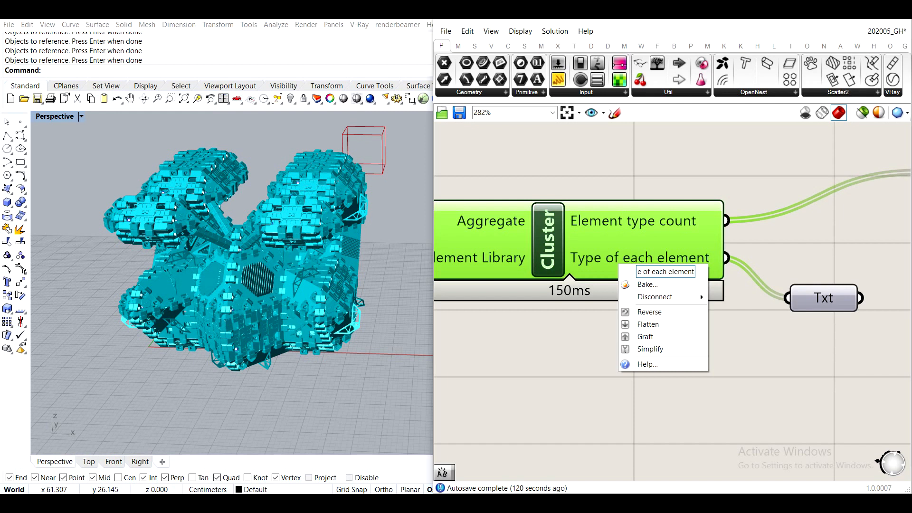
pyautogui.click(642, 169)
pyautogui.moveTo(824, 297); pyautogui.dragTo(802, 256)
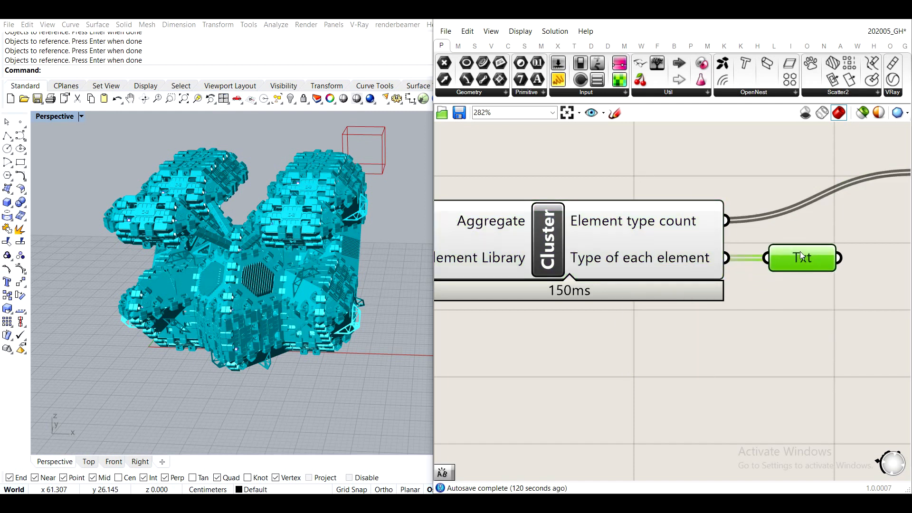
# - Move the mesh join, colour swatch and preview components closer above the cluster
pyautogui.scroll(-3, 803, 256)
pyautogui.scroll(-3, 801, 252)
pyautogui.moveTo(801, 252); pyautogui.dragTo(679, 288, button='right')
pyautogui.moveTo(767, 265); pyautogui.dragTo(756, 284)
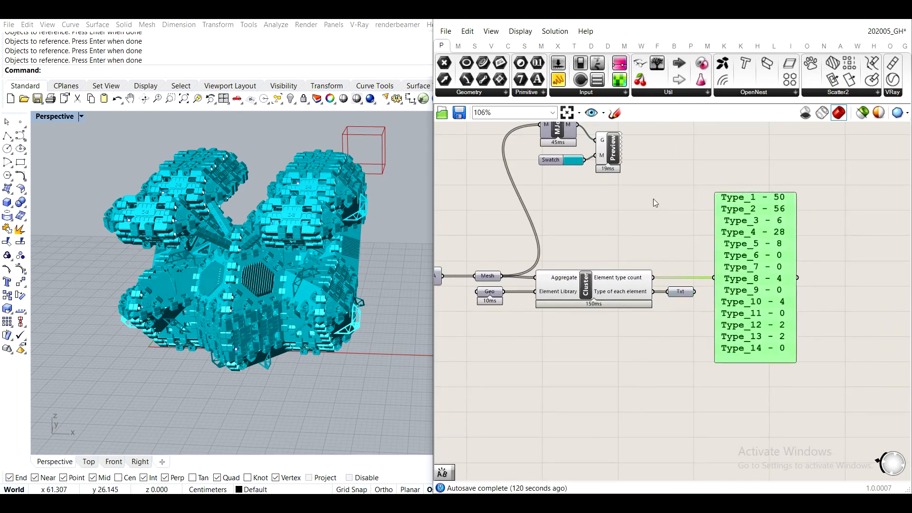
pyautogui.click(608, 199)
pyautogui.moveTo(594, 199); pyautogui.dragTo(667, 276, button='right')
pyautogui.moveTo(700, 268); pyautogui.dragTo(591, 186)
pyautogui.moveTo(636, 209); pyautogui.dragTo(658, 272)
pyautogui.click(615, 222)
pyautogui.middleClick(656, 366)
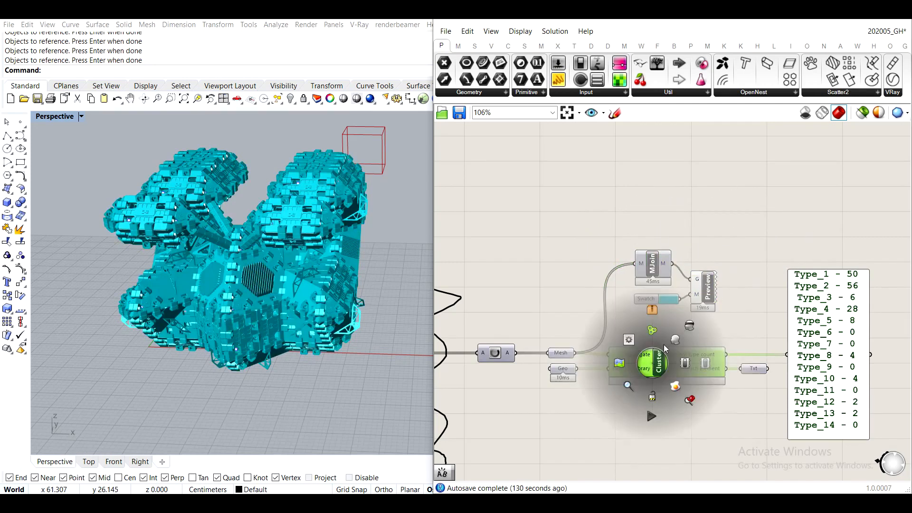
# - Switch to Rhino and turn on the CA points layer, then return to the Grasshopper definition
pyautogui.moveTo(252, 243); pyautogui.dragTo(201, 242, button='right')
pyautogui.scroll(-4, 237, 252)
pyautogui.moveTo(247, 271); pyautogui.dragTo(284, 284, button='right')
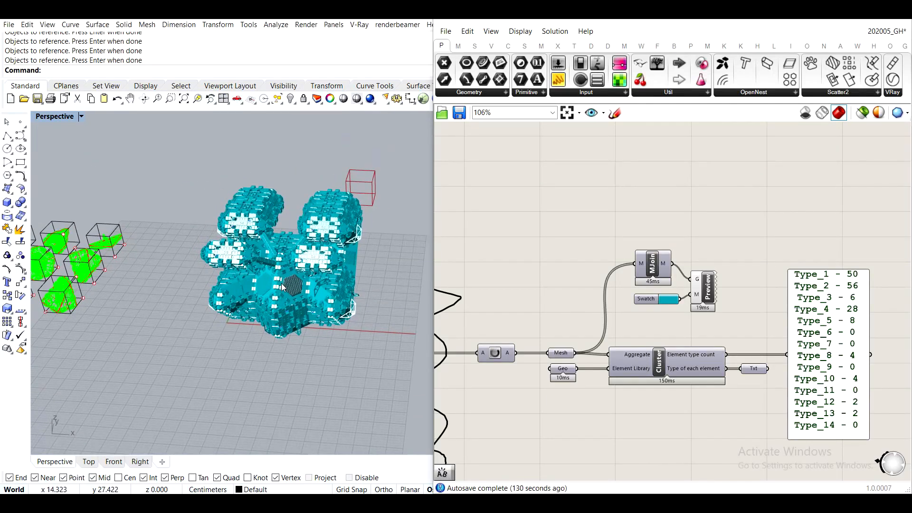
pyautogui.scroll(3, 281, 283)
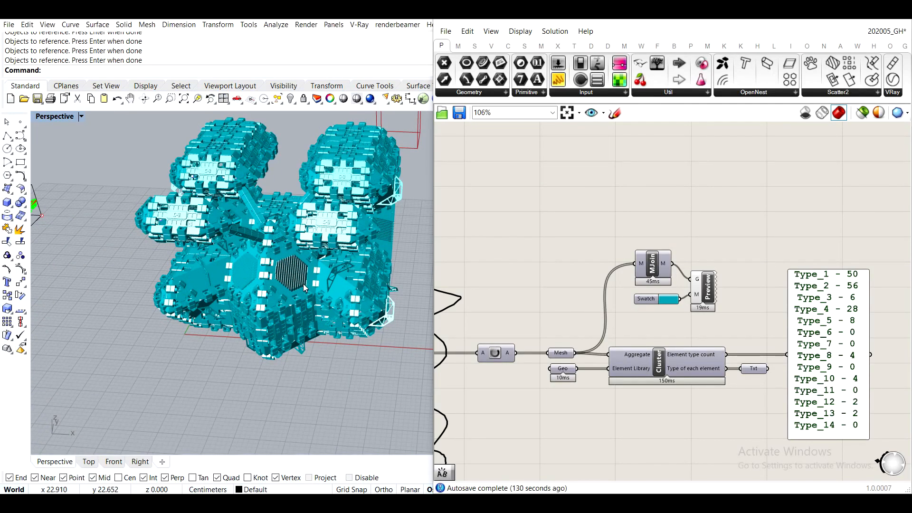
pyautogui.scroll(-3, 303, 283)
pyautogui.moveTo(360, 302); pyautogui.dragTo(309, 307, button='right')
pyautogui.click(838, 19)
pyautogui.click(853, 176)
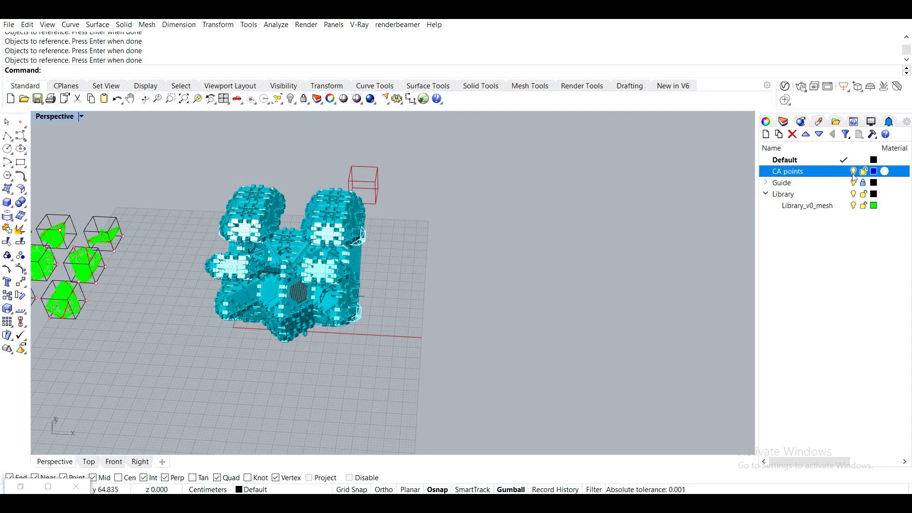
pyautogui.moveTo(338, 325); pyautogui.dragTo(318, 301, button='right')
pyautogui.click(30, 486)
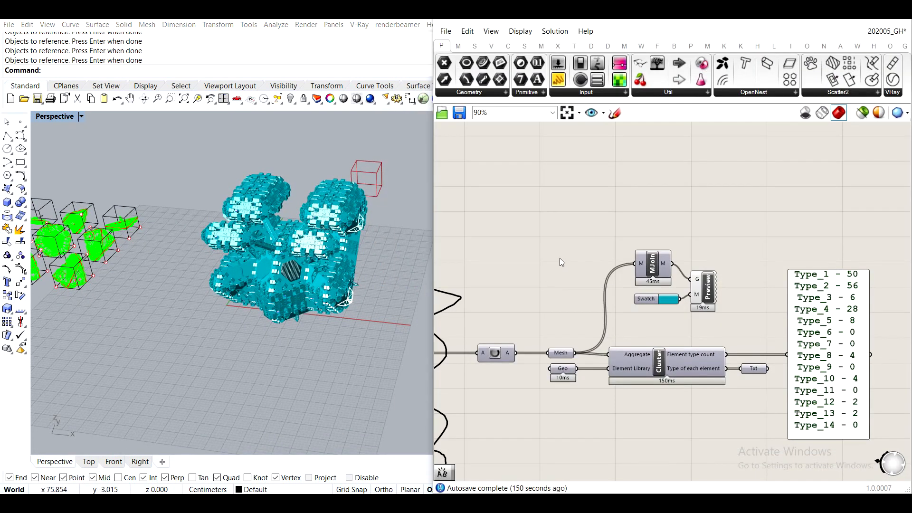
# - Try to feed the mesh join from the Geometry parameter after the Clean component instead of the Mesh parameter
pyautogui.moveTo(560, 258); pyautogui.dragTo(712, 221, button='right')
pyautogui.scroll(-5, 636, 308)
pyautogui.scroll(8, 637, 280)
pyautogui.moveTo(797, 324); pyautogui.dragTo(573, 327, button='right')
pyautogui.scroll(3, 573, 323)
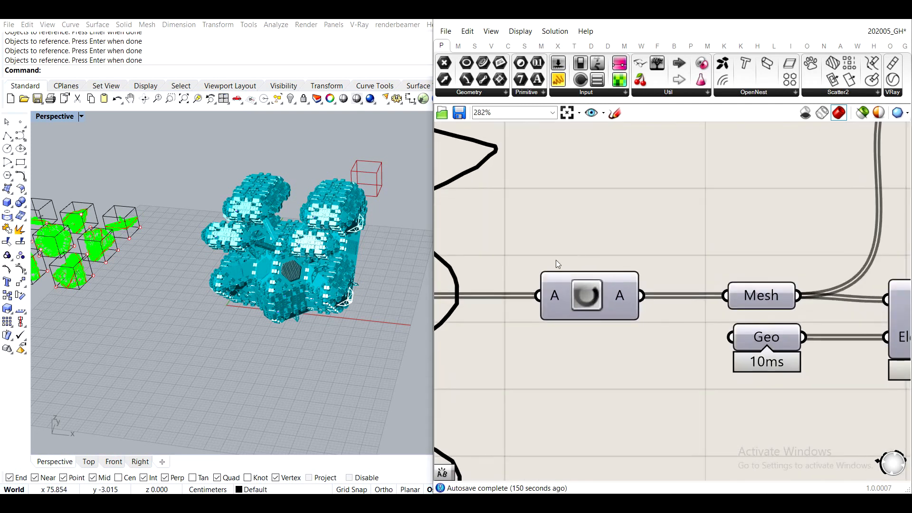
pyautogui.scroll(-5, 626, 294)
pyautogui.moveTo(592, 289); pyautogui.dragTo(642, 292, button='right')
pyautogui.moveTo(770, 228); pyautogui.dragTo(739, 246, button='right')
pyautogui.moveTo(837, 237); pyautogui.dragTo(661, 190)
pyautogui.click(534, 331)
pyautogui.moveTo(540, 325); pyautogui.dragTo(640, 181)
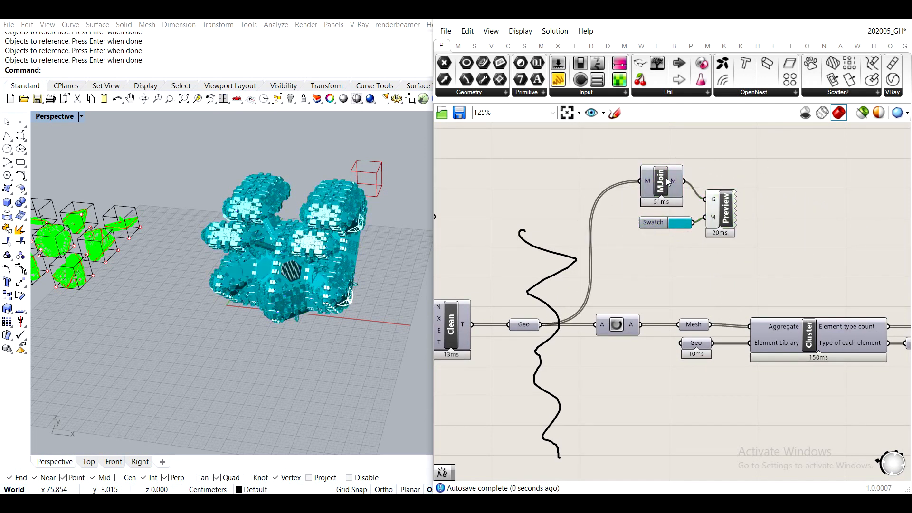
# - Place the mesh join, swatch and preview components above the cluster, with the join fed by the Mesh parameter
pyautogui.moveTo(751, 250); pyautogui.dragTo(622, 161)
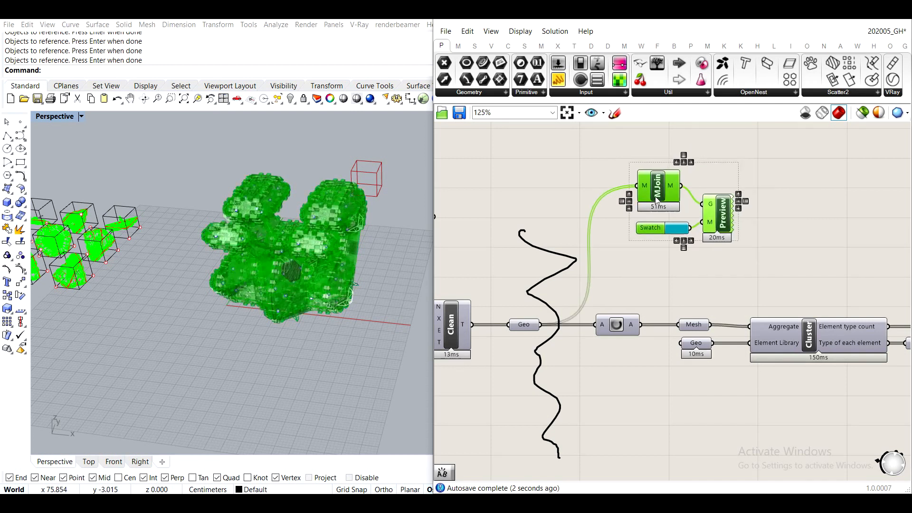
pyautogui.moveTo(674, 222); pyautogui.dragTo(650, 260)
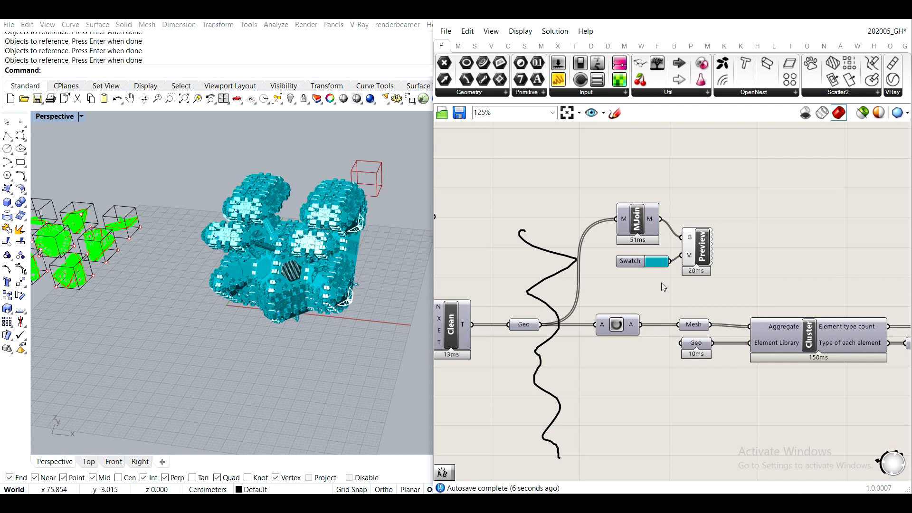
pyautogui.moveTo(624, 227); pyautogui.dragTo(617, 219)
pyautogui.moveTo(732, 284); pyautogui.dragTo(761, 219)
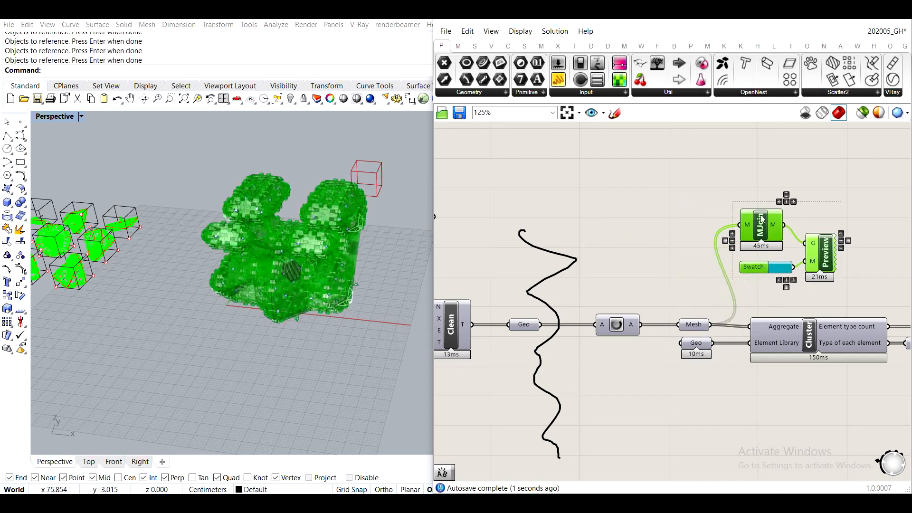
# - Duplicate the preview and its swatch above the data dam and feed the copy from the Geometry parameter
pyautogui.click(813, 228)
pyautogui.moveTo(859, 304); pyautogui.dragTo(637, 257)
pyautogui.hotkey('ctrl', 'v')
pyautogui.click(635, 183)
pyautogui.moveTo(540, 324); pyautogui.dragTo(623, 245)
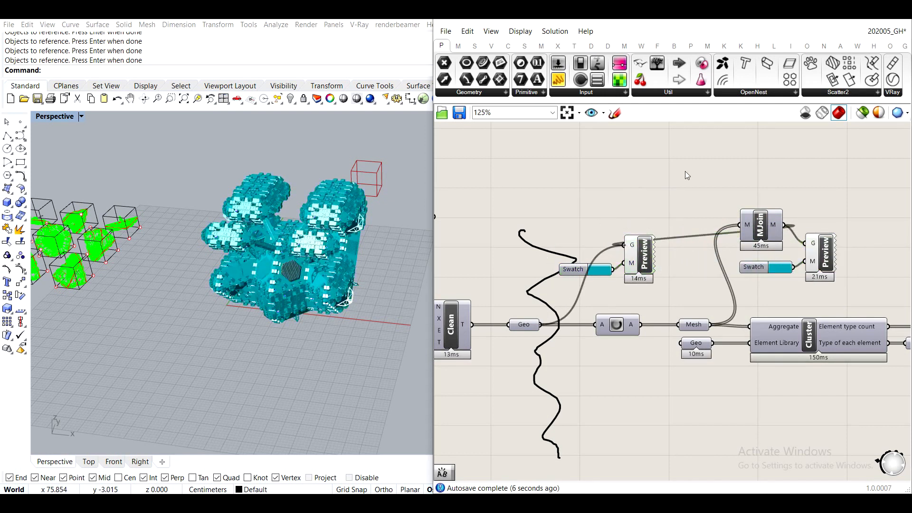
# - Delete the original preview and swatch beside the mesh join, and the freehand scribble crossing the Geometry parameter's wires
pyautogui.middleClick(828, 251)
pyautogui.click(854, 225)
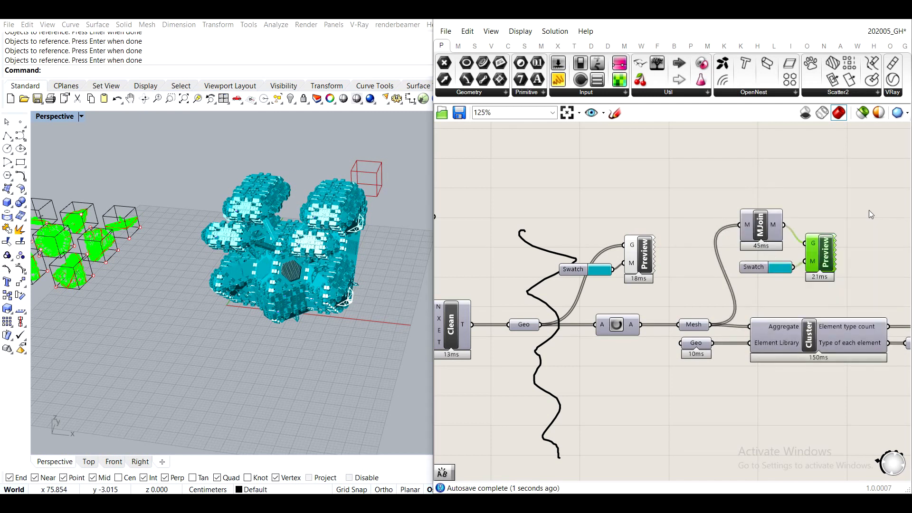
pyautogui.moveTo(794, 255); pyautogui.dragTo(805, 241)
pyautogui.press('Delete')
pyautogui.click(754, 267)
pyautogui.press('Delete')
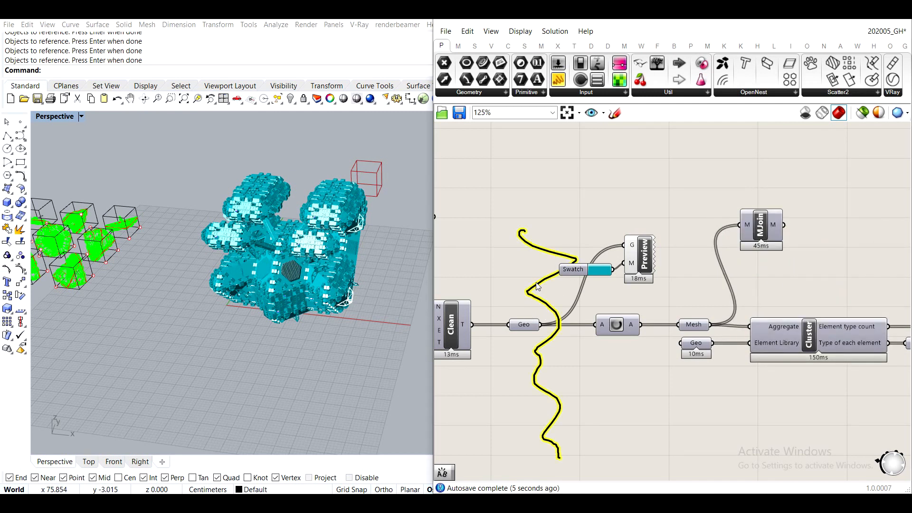
pyautogui.press('Delete')
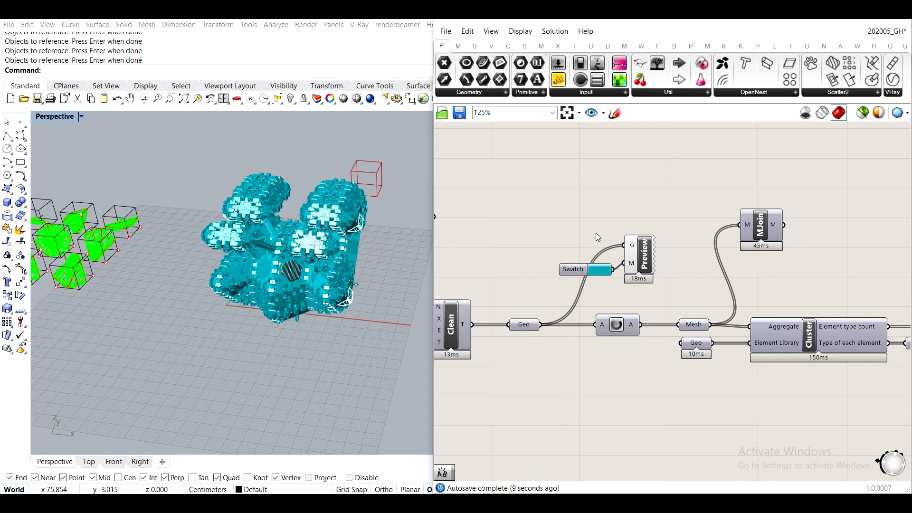
# - Switch to Rhino, select the CA points inside the aggregation and ungroup them
pyautogui.scroll(-4, 596, 233)
pyautogui.scroll(-5, 582, 236)
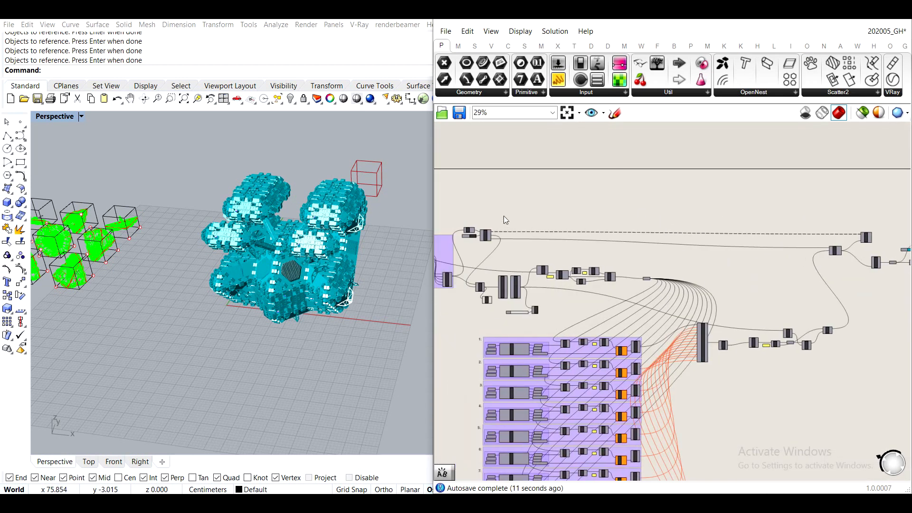
pyautogui.click(844, 23)
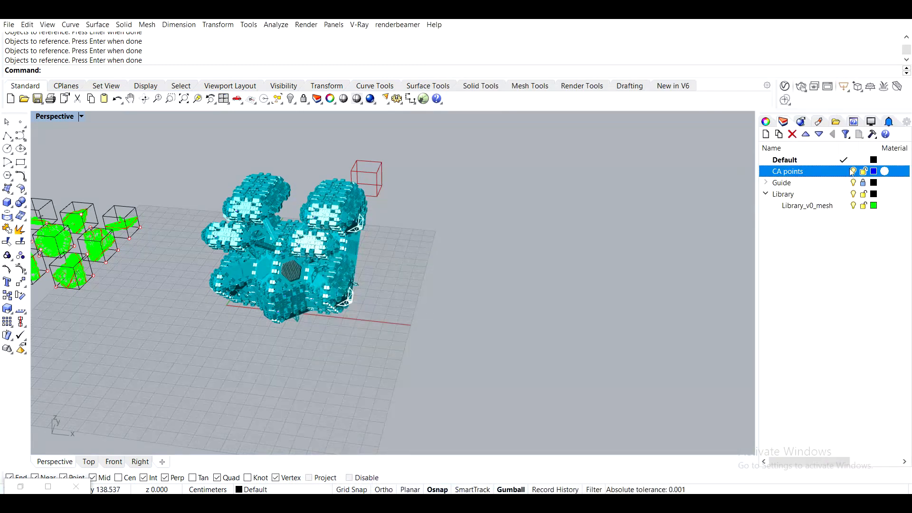
pyautogui.moveTo(316, 292); pyautogui.dragTo(375, 242, button='right')
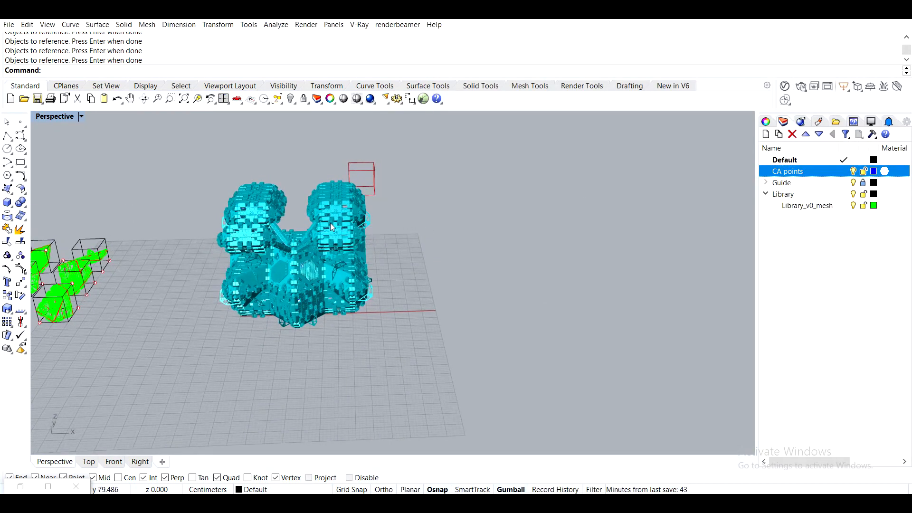
pyautogui.moveTo(321, 285); pyautogui.dragTo(402, 350)
pyautogui.moveTo(404, 349); pyautogui.dragTo(360, 309, button='right')
pyautogui.scroll(3, 360, 309)
pyautogui.moveTo(379, 314); pyautogui.dragTo(243, 206)
pyautogui.moveTo(345, 258); pyautogui.dragTo(379, 257, button='right')
pyautogui.scroll(-6, 388, 249)
pyautogui.write('ungroup')
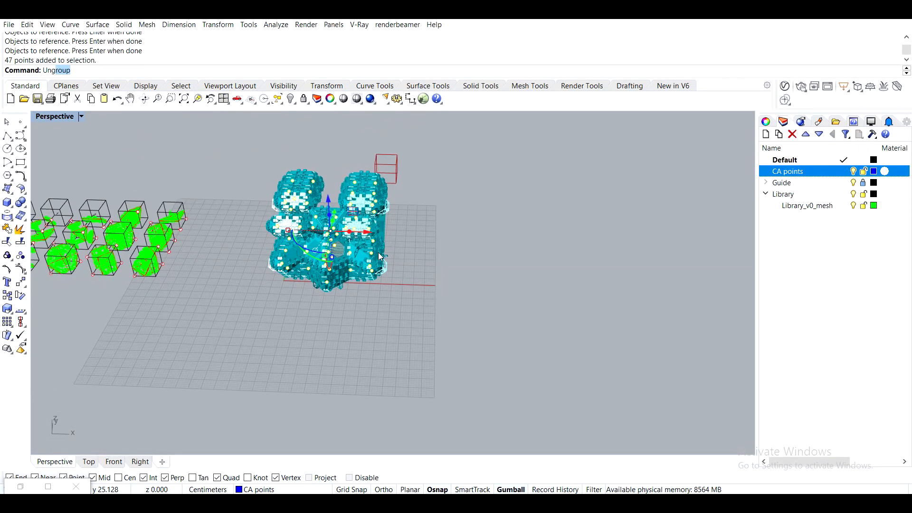
pyautogui.press('Return')
# - Delete the CA points on the right-hand side of the aggregation
pyautogui.moveTo(389, 288); pyautogui.dragTo(408, 261, button='right')
pyautogui.scroll(4, 366, 222)
pyautogui.moveTo(349, 216); pyautogui.dragTo(309, 149, button='right')
pyautogui.moveTo(301, 117); pyautogui.dragTo(435, 248)
pyautogui.press('Delete')
# - Return to the Grasshopper definition and trigger the Loop Start button to regenerate the aggregation
pyautogui.moveTo(128, 304); pyautogui.dragTo(106, 444, button='right')
pyautogui.click(18, 484)
pyautogui.scroll(5, 565, 303)
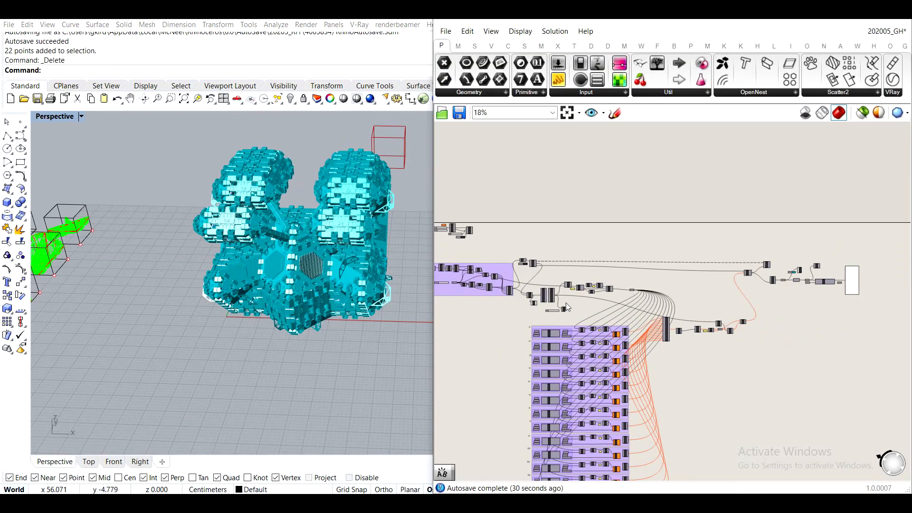
pyautogui.scroll(3, 566, 279)
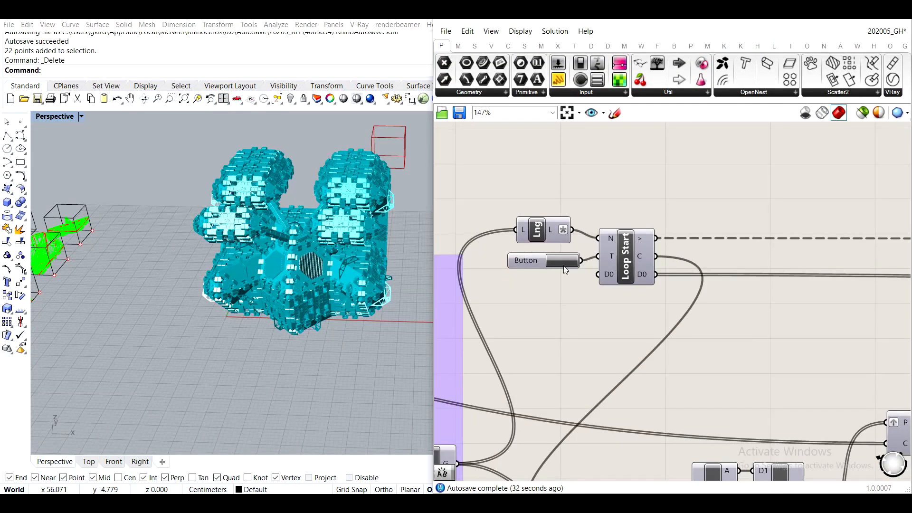
pyautogui.click(564, 268)
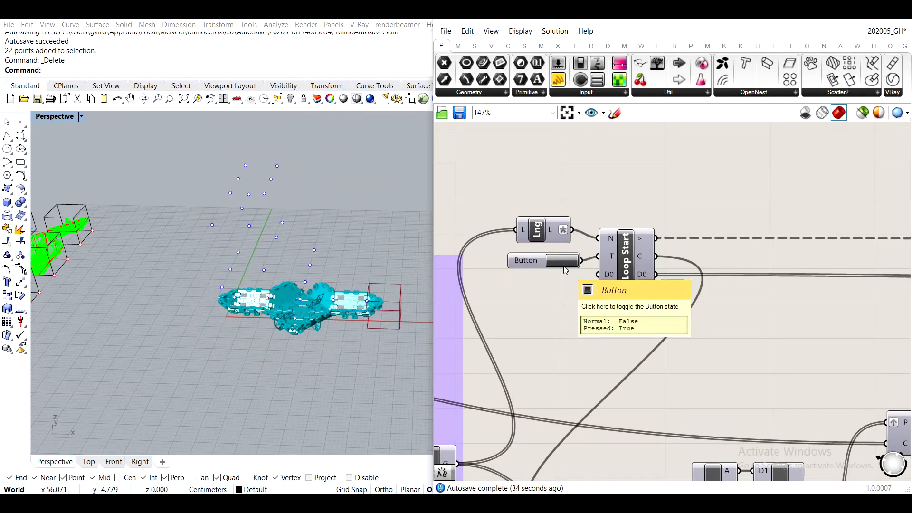
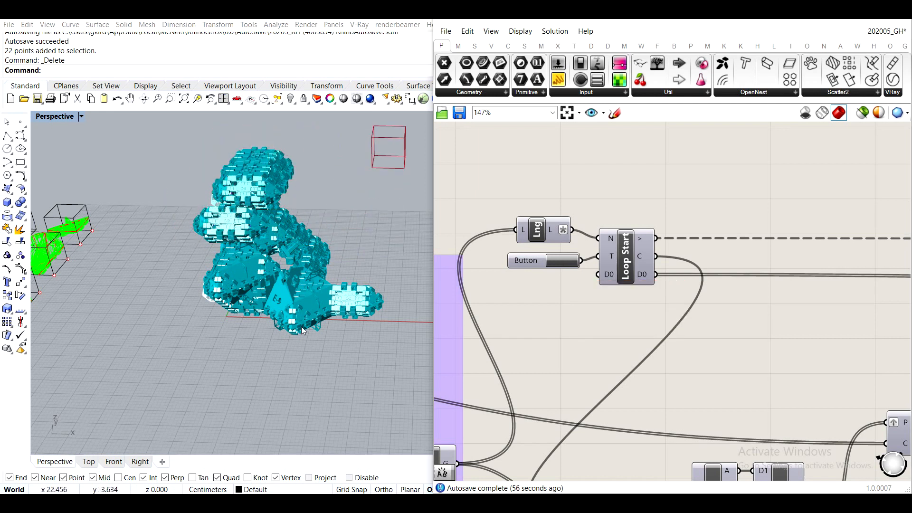
# - Examine the regenerated aggregation from several sides and at different distances in the perspective view
pyautogui.moveTo(301, 326); pyautogui.dragTo(293, 255, button='right')
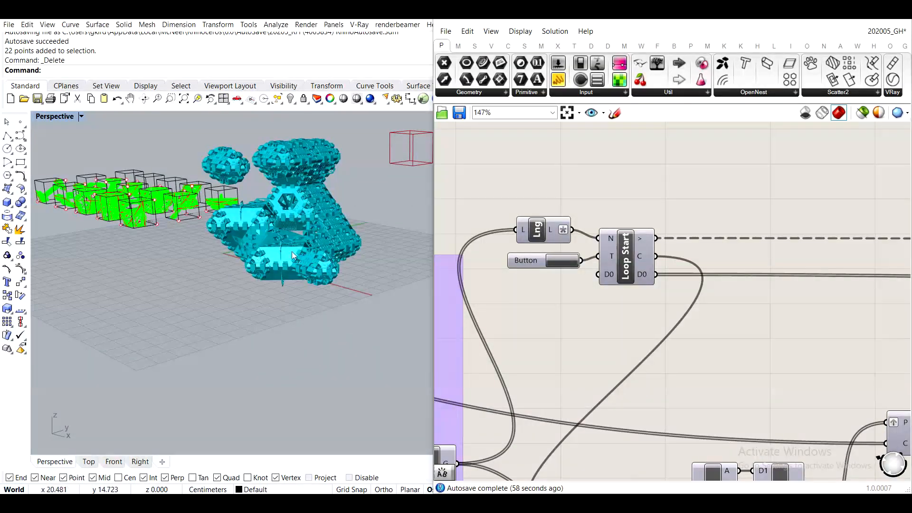
pyautogui.scroll(5, 257, 193)
pyautogui.moveTo(232, 183); pyautogui.dragTo(285, 240, button='right')
pyautogui.scroll(2, 197, 207)
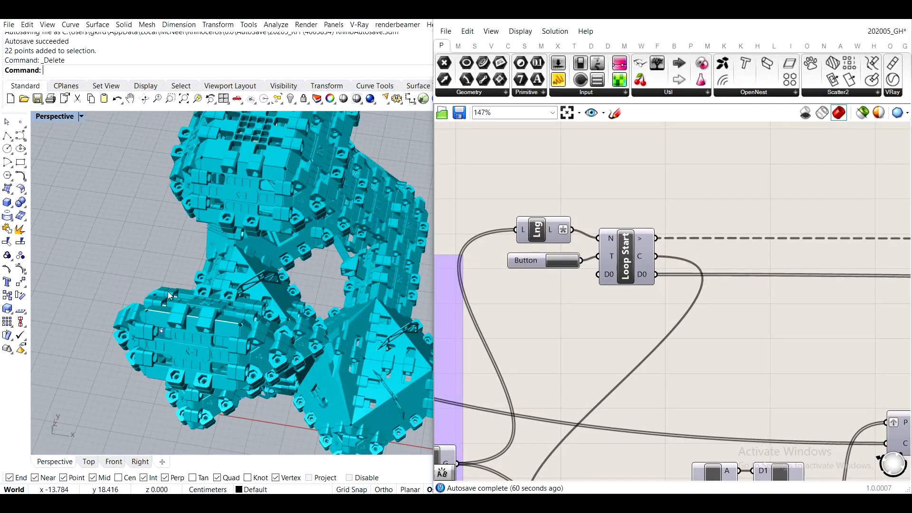
pyautogui.scroll(-3, 169, 295)
pyautogui.moveTo(236, 352); pyautogui.dragTo(310, 355, button='right')
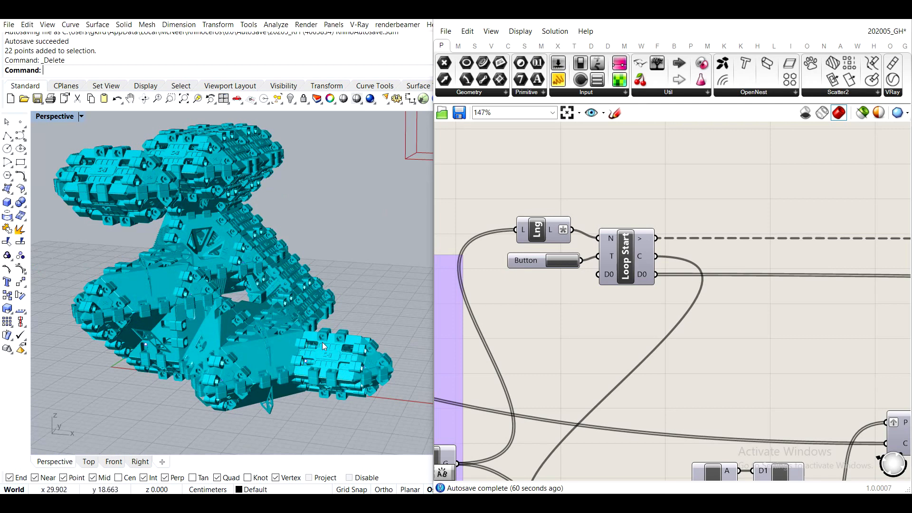
pyautogui.moveTo(322, 342); pyautogui.dragTo(312, 375, button='right')
pyautogui.moveTo(138, 297); pyautogui.dragTo(163, 230, button='right')
# - Select the single CA point in the aggregation's lower-left arm and copy it 10 units along Y with the gumball
pyautogui.moveTo(114, 174); pyautogui.dragTo(281, 294)
pyautogui.keyDown('shift'); pyautogui.moveTo(224, 236); pyautogui.dragTo(247, 290, button='right'); pyautogui.keyUp('shift')
pyautogui.click(142, 259)
pyautogui.moveTo(145, 261); pyautogui.dragTo(232, 293, button='right')
pyautogui.moveTo(159, 282); pyautogui.dragTo(232, 349)
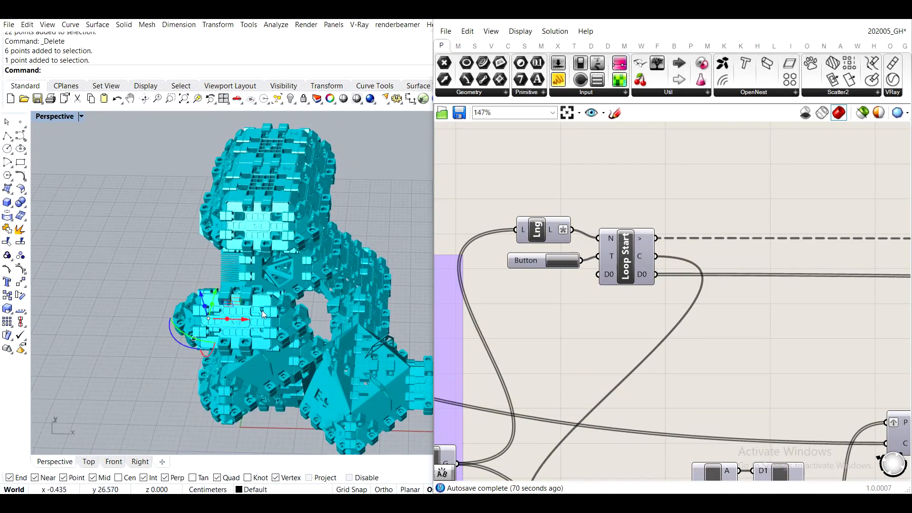
pyautogui.scroll(5, 216, 318)
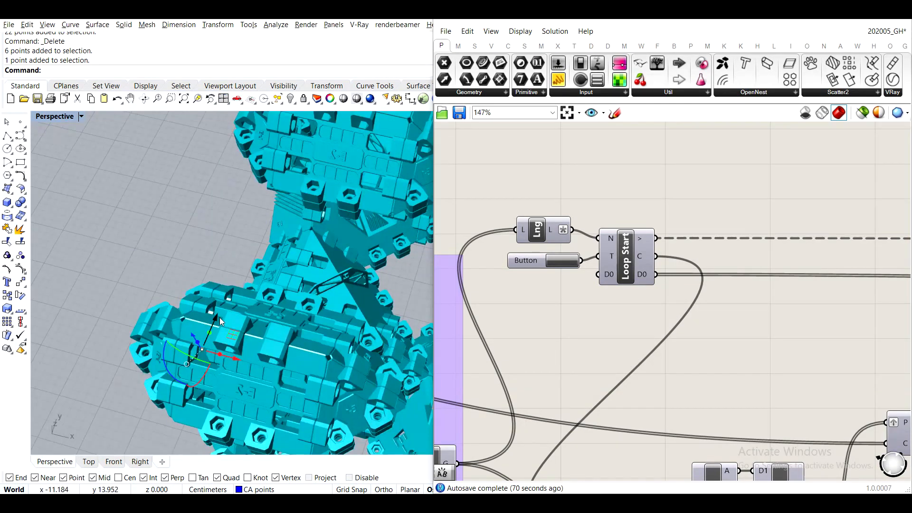
pyautogui.click(219, 318)
pyautogui.write('1,')
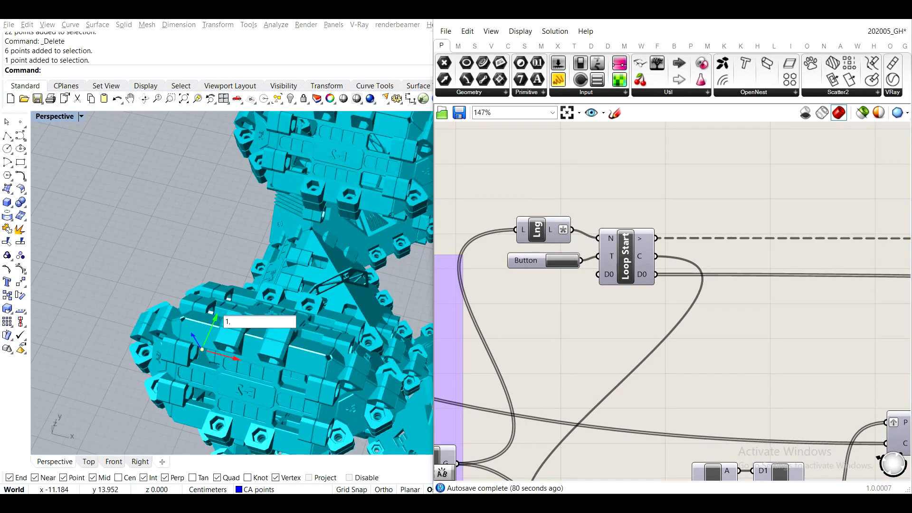
pyautogui.write('0')
pyautogui.press('Return')
# - Deselect the point, trigger the Loop Start button again and watch the aggregation grow around the CA points
pyautogui.click(249, 199)
pyautogui.scroll(-10, 313, 240)
pyautogui.scroll(-2, 312, 240)
pyautogui.click(555, 261)
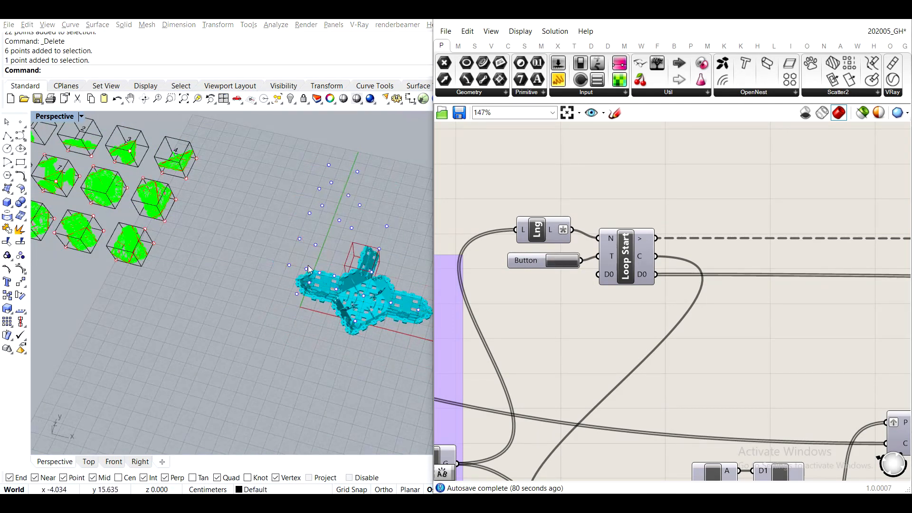
pyautogui.scroll(5, 302, 230)
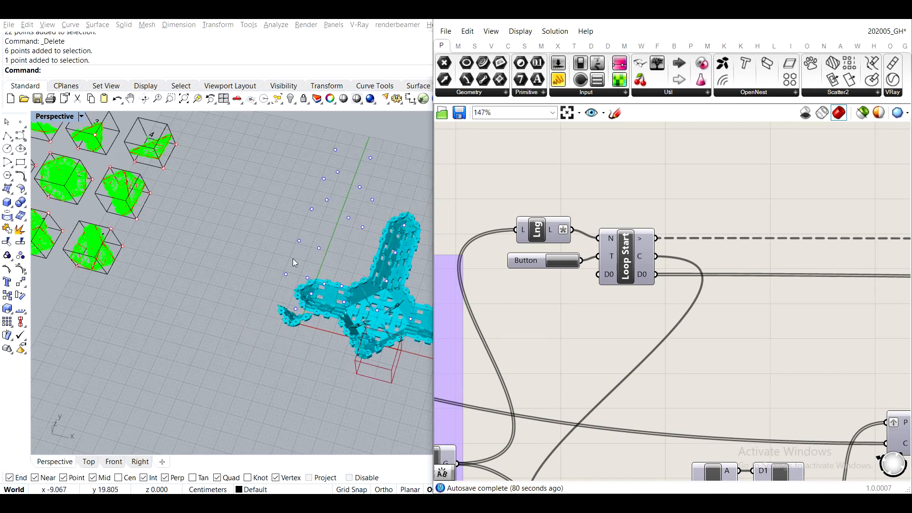
pyautogui.moveTo(311, 253); pyautogui.dragTo(312, 248, button='right')
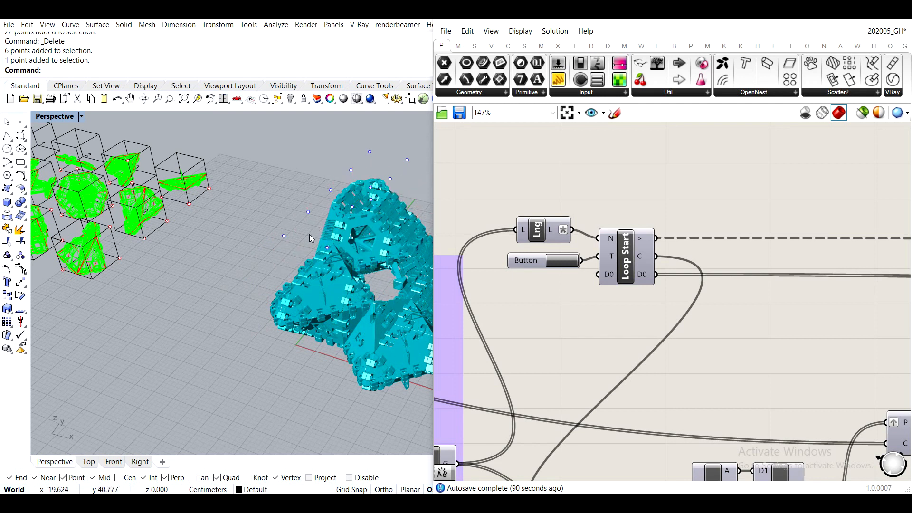
pyautogui.scroll(2, 314, 238)
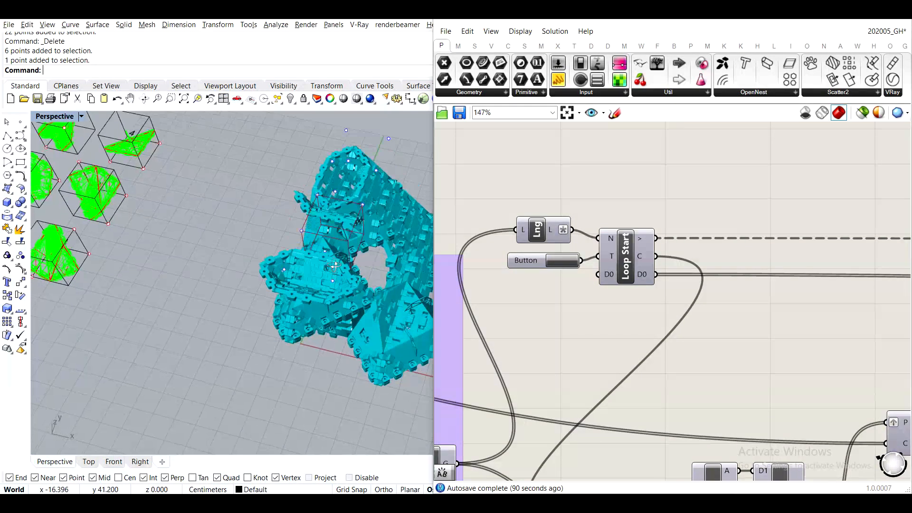
pyautogui.scroll(3, 328, 242)
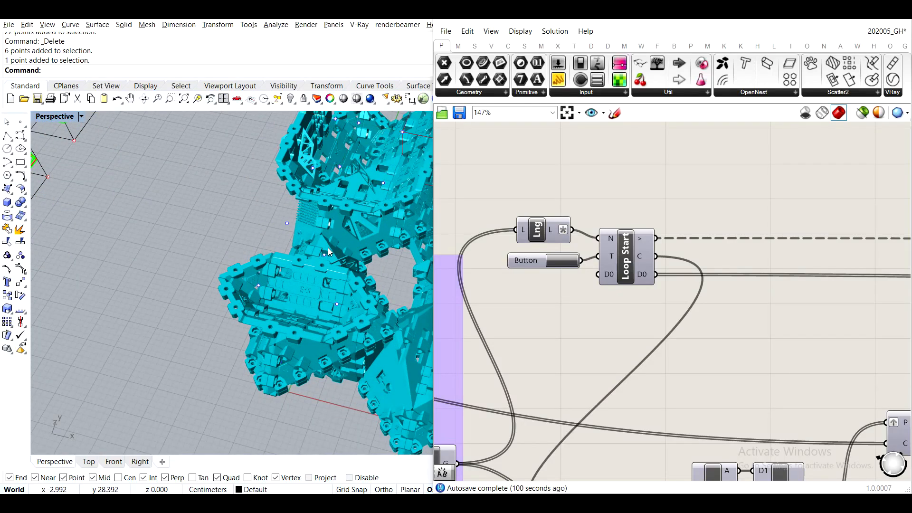
pyautogui.moveTo(338, 263)
pyautogui.mouseDown(button='right')
pyautogui.moveTo(338, 287)
pyautogui.moveTo(321, 246)
pyautogui.moveTo(331, 277)
pyautogui.mouseUp(button='right')
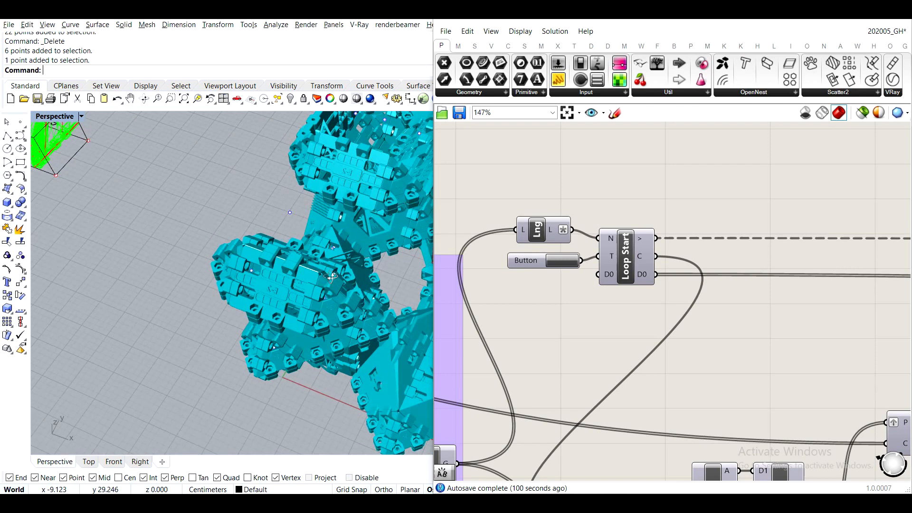
pyautogui.scroll(-5, 295, 251)
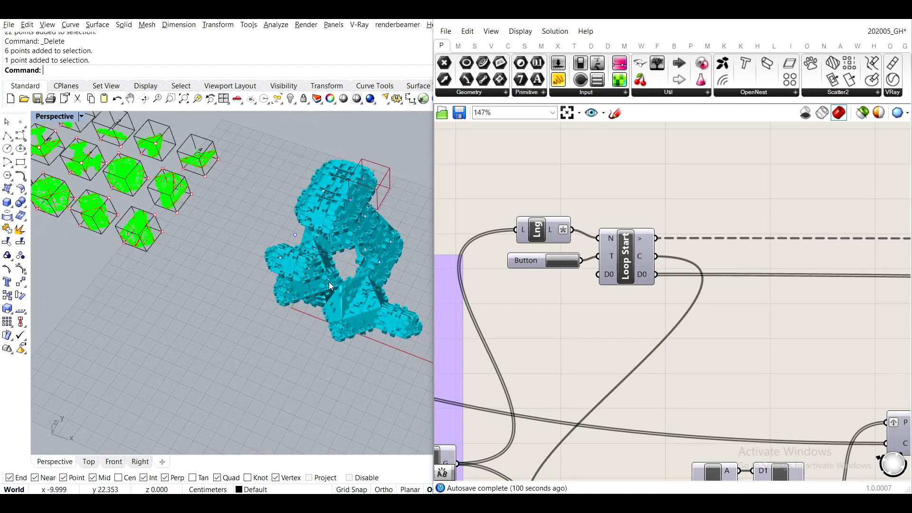
# - Select all CA points in the aggregation, including the added one, and assign them to the Pt parameter as multiple points
pyautogui.moveTo(302, 272); pyautogui.dragTo(222, 217, button='right')
pyautogui.moveTo(198, 162); pyautogui.dragTo(405, 385)
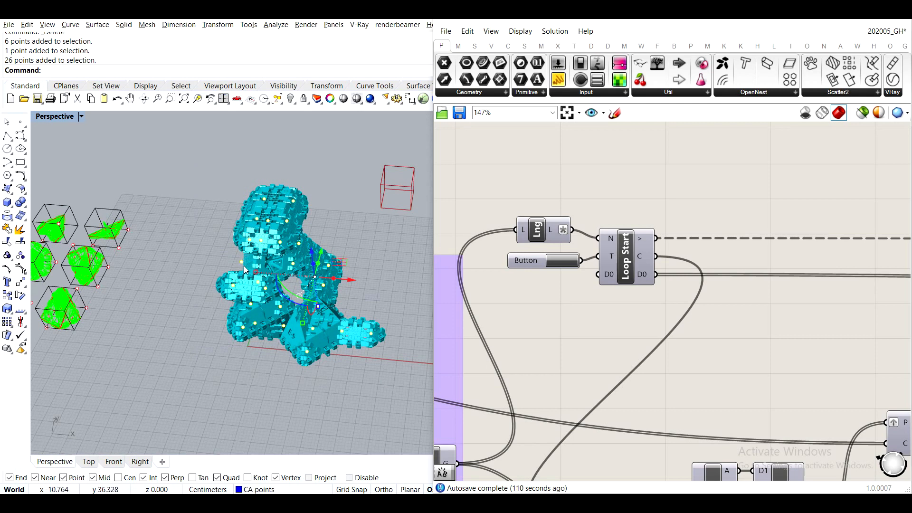
pyautogui.scroll(-4, 607, 323)
pyautogui.scroll(7, 528, 270)
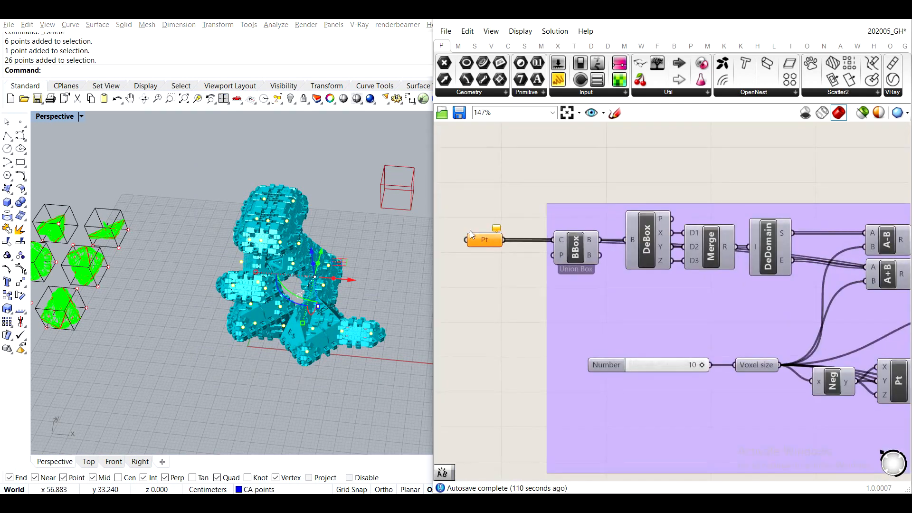
pyautogui.rightClick(481, 247)
pyautogui.click(528, 419)
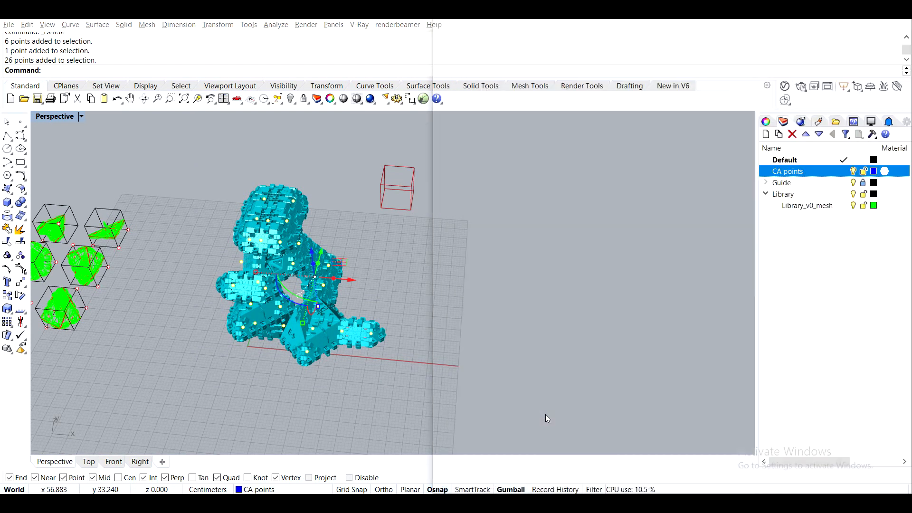
# - Trigger the Loop Start button to regenerate the aggregation from the updated set of CA points
pyautogui.scroll(-3, 566, 203)
pyautogui.scroll(-2, 566, 203)
pyautogui.moveTo(703, 204); pyautogui.dragTo(579, 244, button='right')
pyautogui.moveTo(810, 230); pyautogui.dragTo(657, 250, button='right')
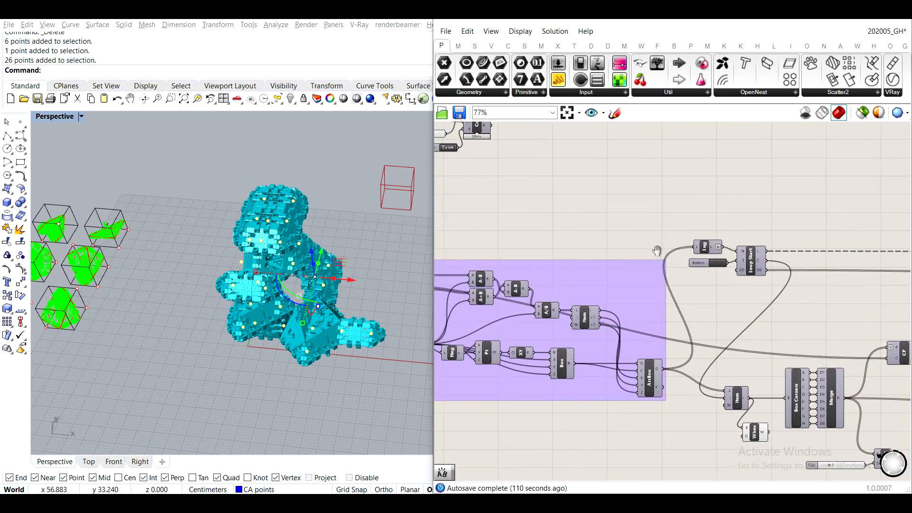
pyautogui.scroll(2, 718, 262)
pyautogui.click(716, 269)
pyautogui.click(369, 196)
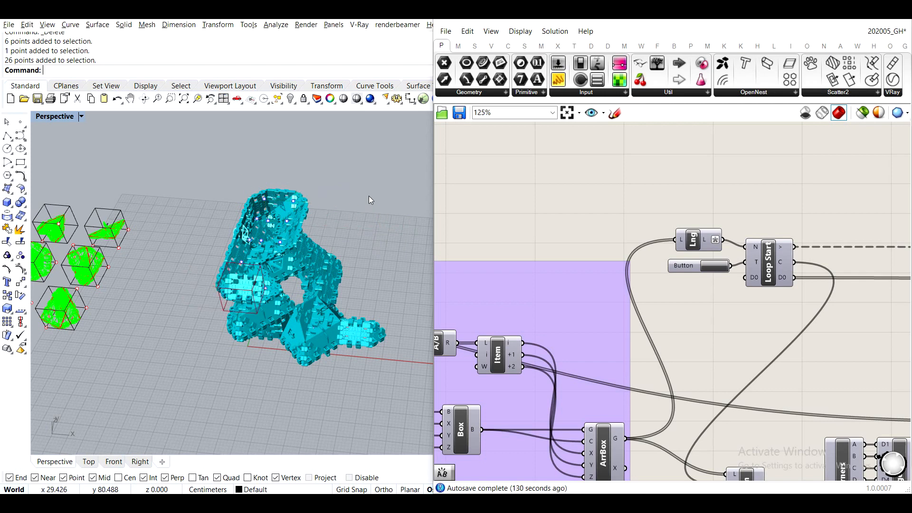
# - Examine the regenerated aggregation's openings, joints and upper arm up close and from the side
pyautogui.scroll(8, 238, 264)
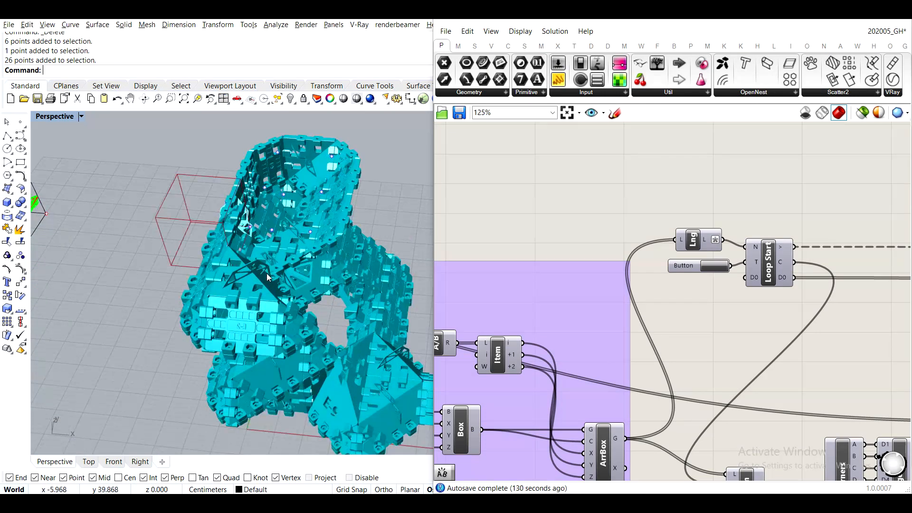
pyautogui.scroll(2, 247, 279)
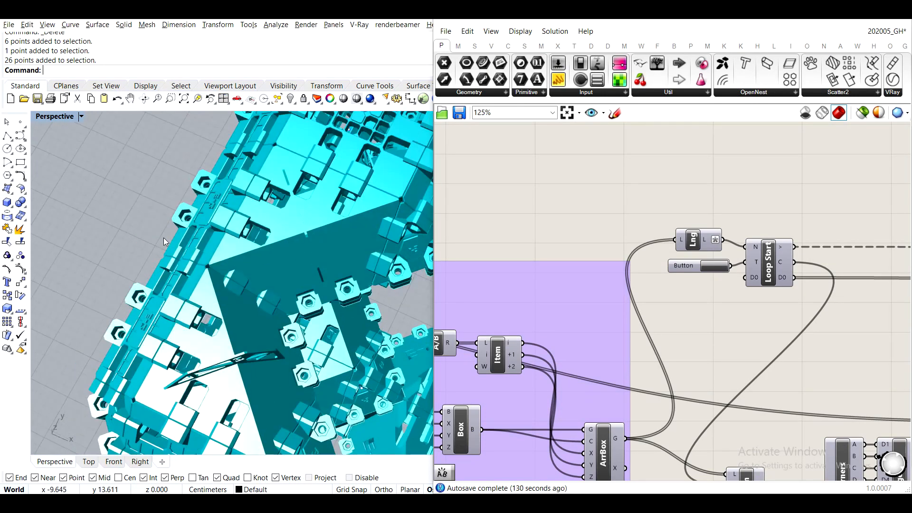
pyautogui.moveTo(237, 266); pyautogui.dragTo(206, 227, button='right')
pyautogui.keyDown('shift'); pyautogui.moveTo(230, 185); pyautogui.dragTo(200, 190, button='right'); pyautogui.keyUp('shift')
pyautogui.scroll(-4, 244, 267)
pyautogui.scroll(5, 223, 217)
pyautogui.scroll(-6, 279, 220)
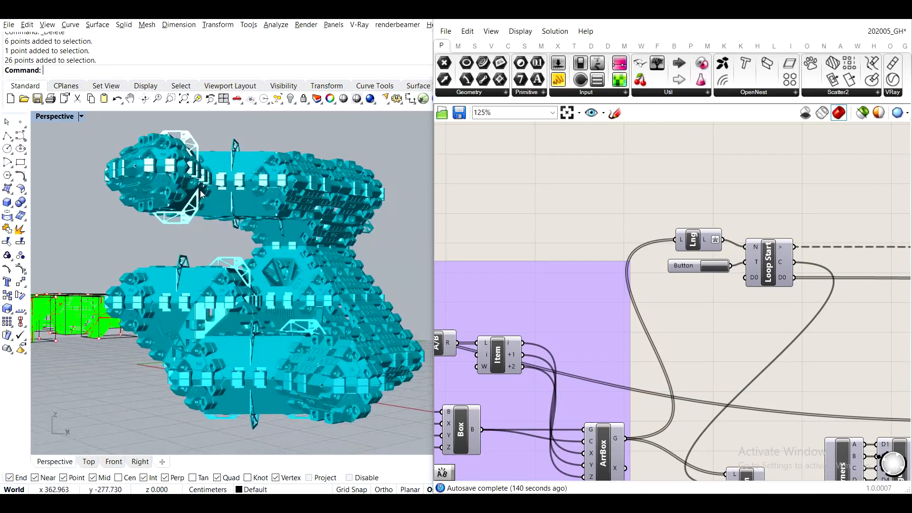
pyautogui.scroll(-4, 259, 276)
pyautogui.moveTo(270, 273); pyautogui.dragTo(252, 245, button='right')
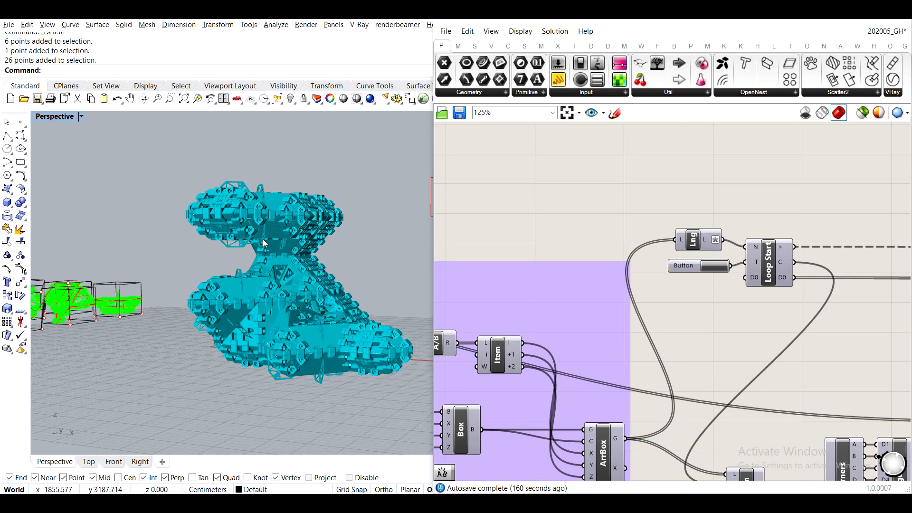
pyautogui.moveTo(356, 201); pyautogui.dragTo(334, 278, button='right')
pyautogui.scroll(-7, 333, 277)
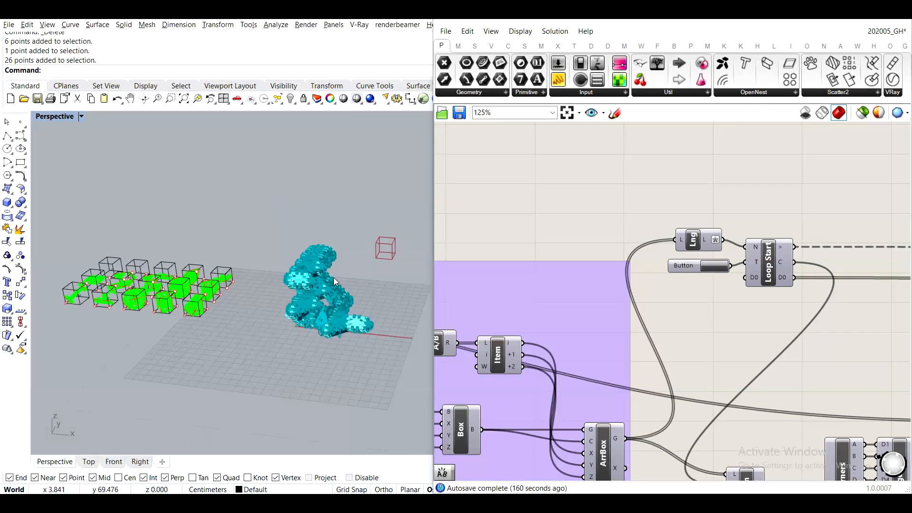
# - Look over the library meshes, the red wireframe box and the overall definition, and view the aggregation from above
pyautogui.keyDown('shift'); pyautogui.moveTo(235, 284); pyautogui.dragTo(283, 259, button='right'); pyautogui.keyUp('shift')
pyautogui.scroll(7, 389, 269)
pyautogui.moveTo(393, 277); pyautogui.dragTo(247, 276, button='right')
pyautogui.scroll(7, 369, 313)
pyautogui.scroll(-4, 341, 253)
pyautogui.scroll(-4, 340, 309)
pyautogui.scroll(7, 332, 311)
pyautogui.scroll(5, 296, 279)
pyautogui.scroll(-10, 302, 276)
pyautogui.scroll(7, 300, 205)
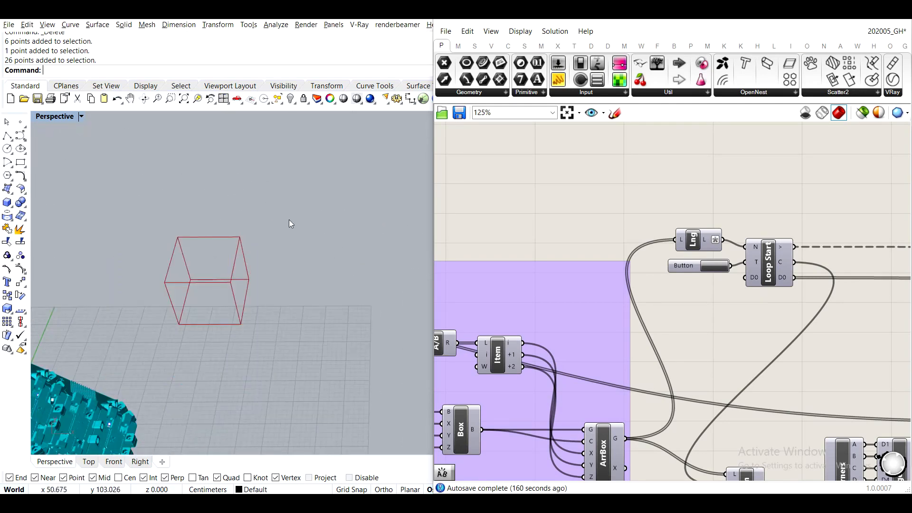
pyautogui.scroll(-7, 308, 266)
pyautogui.scroll(-4, 683, 323)
pyautogui.scroll(-5, 695, 322)
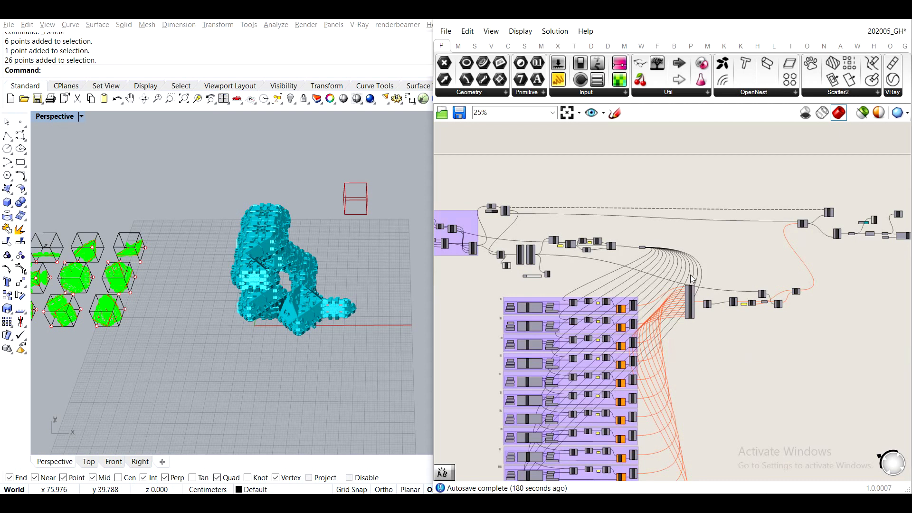
pyautogui.moveTo(323, 262); pyautogui.dragTo(291, 226, button='right')
pyautogui.scroll(5, 286, 176)
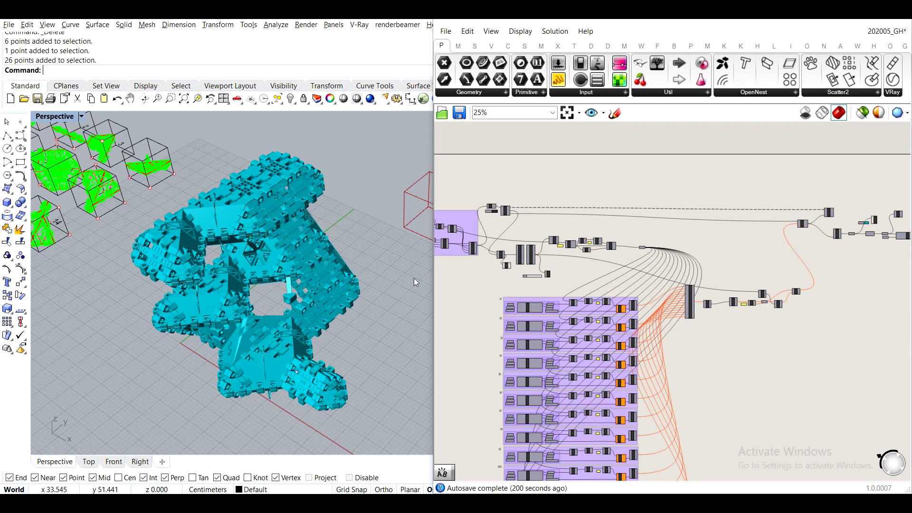
# - Bake the joined aggregation mesh from the MJoin component into the Rhino model
pyautogui.scroll(-3, 767, 247)
pyautogui.moveTo(834, 254); pyautogui.dragTo(717, 253, button='right')
pyautogui.scroll(5, 784, 220)
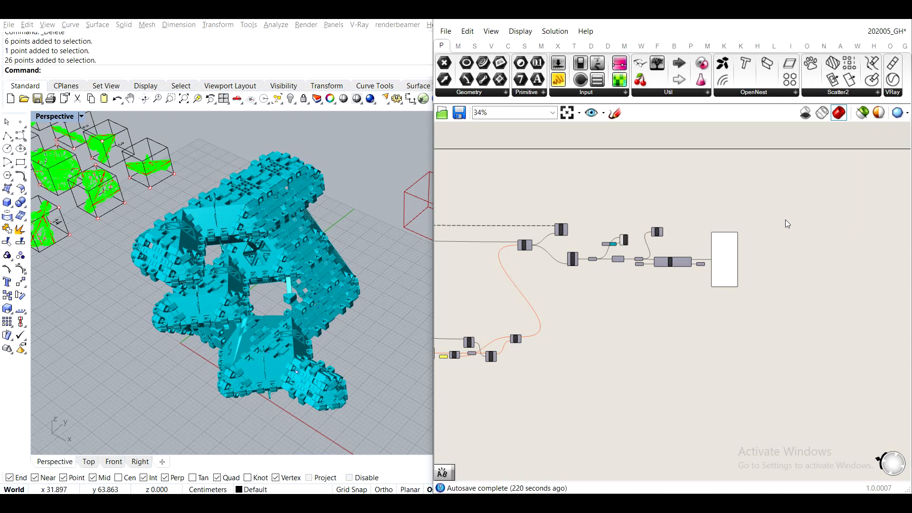
pyautogui.scroll(5, 687, 247)
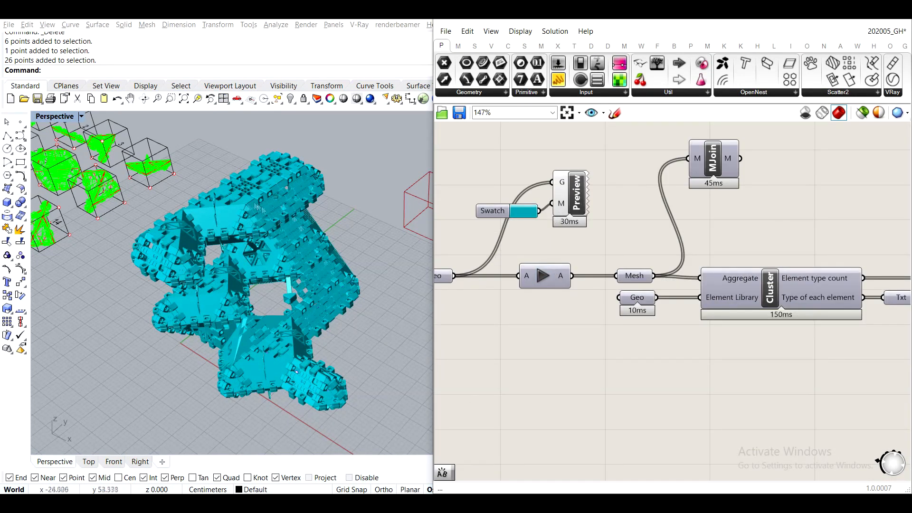
pyautogui.click(543, 281)
pyautogui.scroll(5, 651, 230)
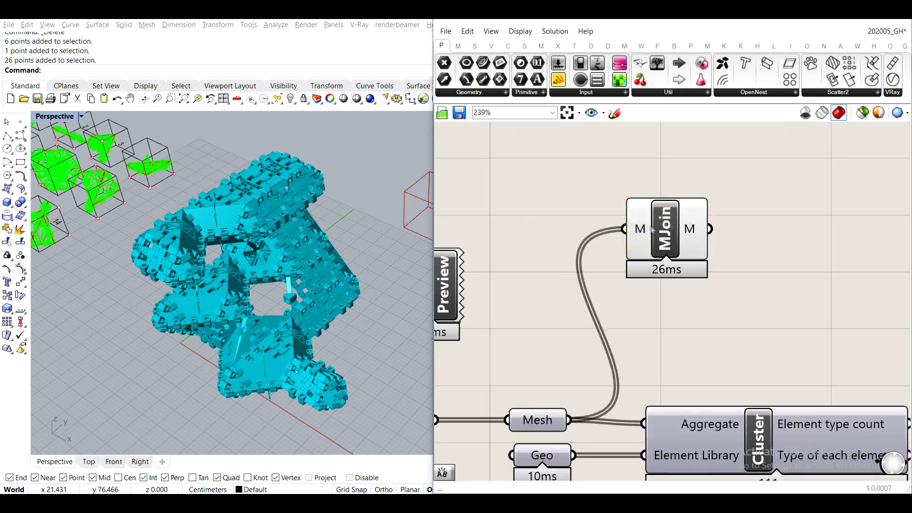
pyautogui.rightClick(652, 230)
pyautogui.click(705, 273)
pyautogui.click(735, 385)
# - Collapse the Library layer and save the Rhino model as 20206_RH in a new folder named Tut_2020_6
pyautogui.click(765, 193)
pyautogui.click(8, 24)
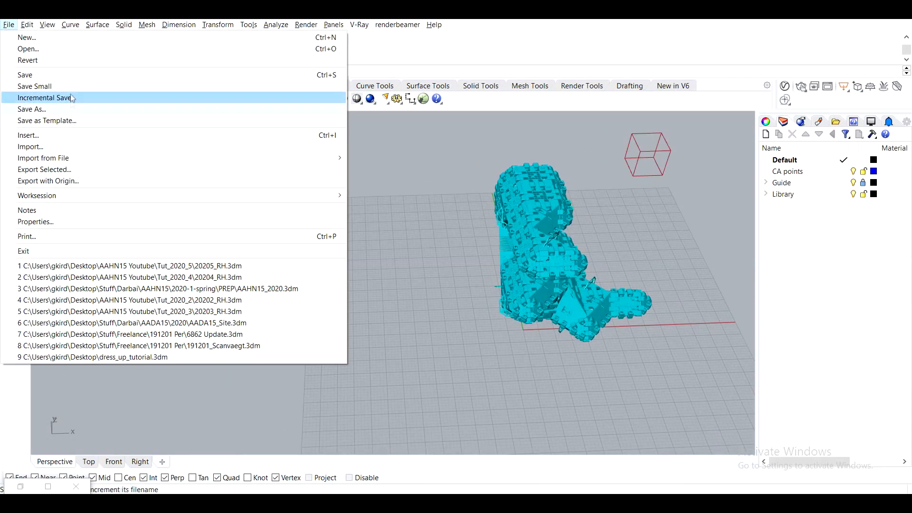
pyautogui.click(29, 105)
pyautogui.rightClick(580, 199)
pyautogui.click(732, 317)
pyautogui.write('Tut_2020_6')
pyautogui.press('Return')
pyautogui.press('Return')
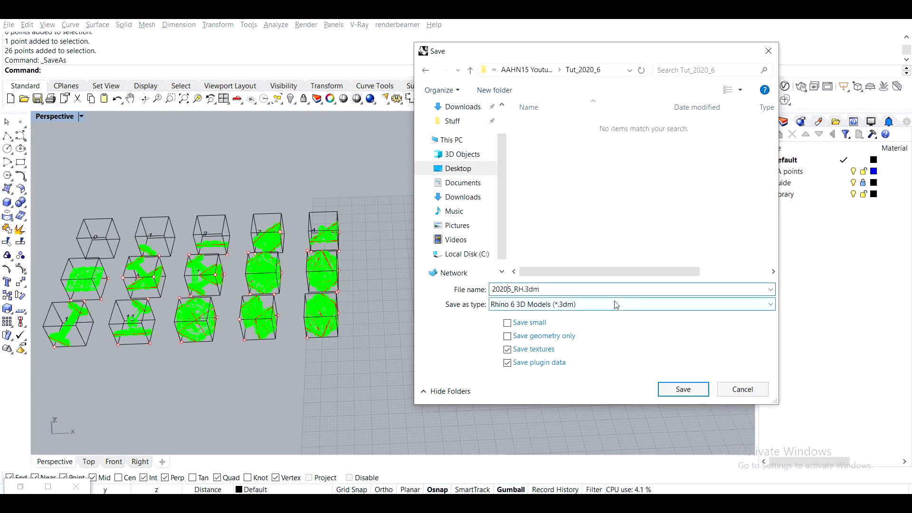
pyautogui.press('Delete')
pyautogui.write('6')
pyautogui.press('Return')
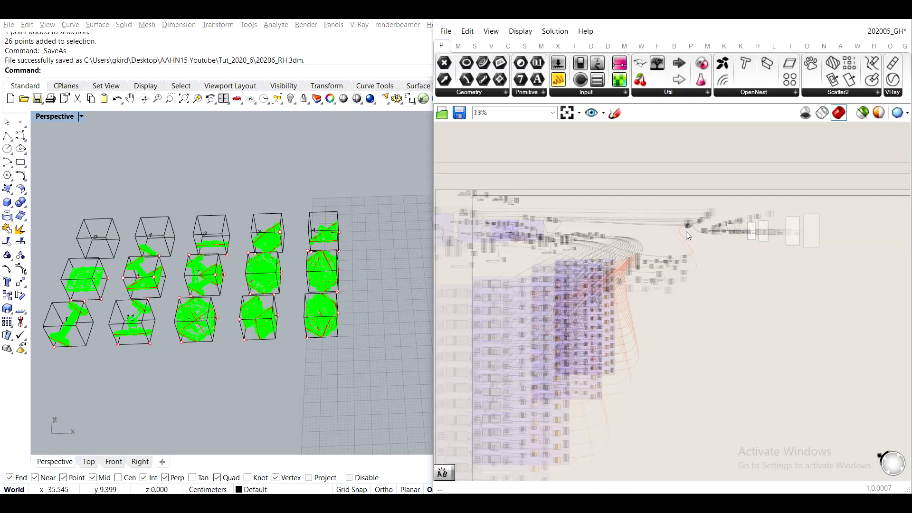
# - Save the Grasshopper definition under the new name 202006_GH in the Tut_2020_6 folder
pyautogui.scroll(5, 686, 232)
pyautogui.click(446, 32)
pyautogui.click(493, 109)
pyautogui.click(551, 52)
pyautogui.doubleClick(581, 157)
pyautogui.click(554, 273)
pyautogui.click(537, 271)
pyautogui.press('BackSpace')
pyautogui.write('6')
pyautogui.press('Return')
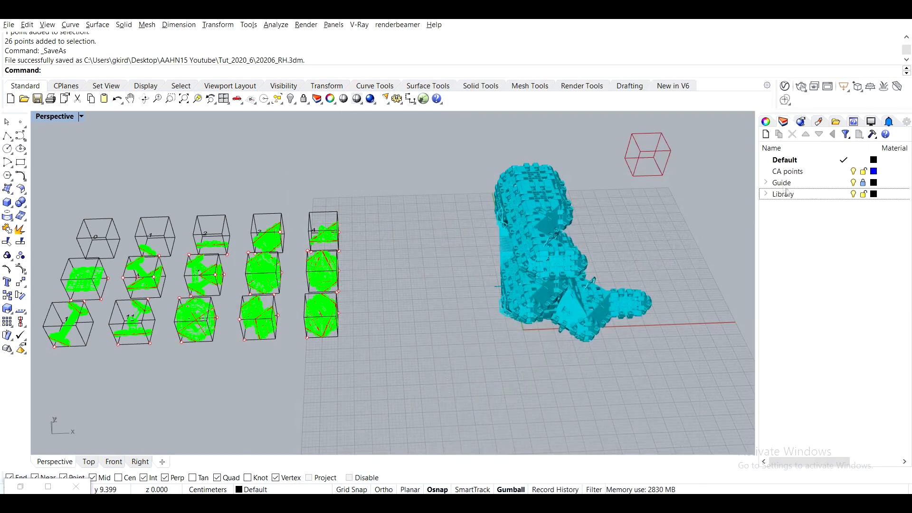
# - Create a new Rhino layer named Intro and make it the current layer
pyautogui.click(765, 134)
pyautogui.write('Intro')
pyautogui.press('Return')
pyautogui.click(844, 206)
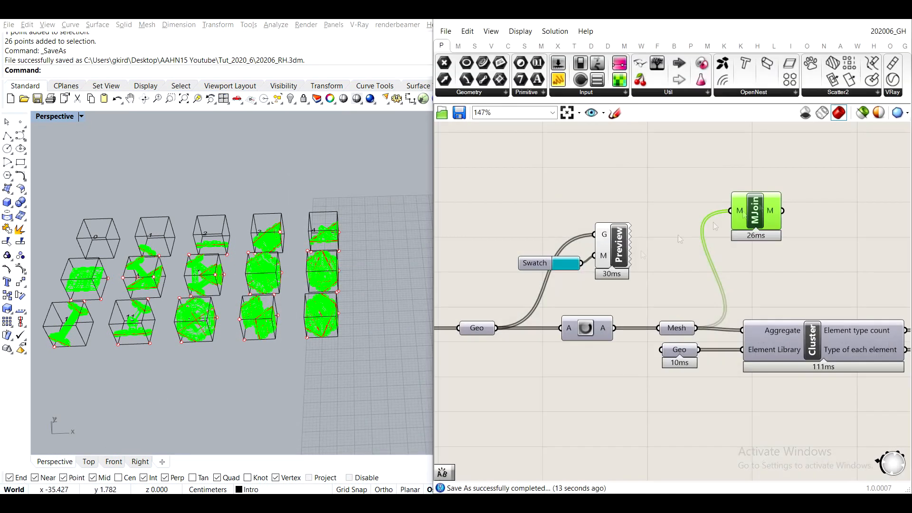
# - Bake the joined aggregation mesh onto the Intro layer
pyautogui.rightClick(756, 205)
pyautogui.click(777, 252)
pyautogui.click(800, 360)
pyautogui.click(799, 179)
# - Reopen the 202006_GH definition from the recent Grasshopper files
pyautogui.click(888, 32)
pyautogui.click(886, 48)
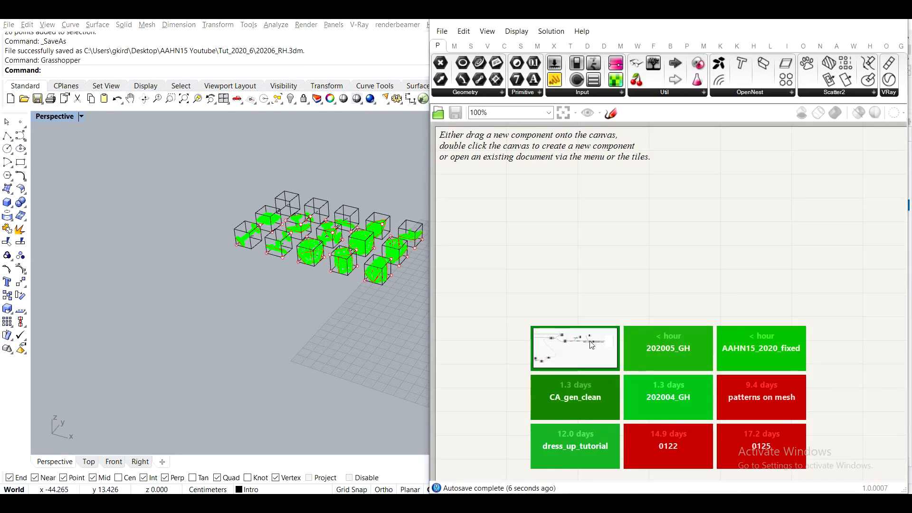
pyautogui.click(589, 340)
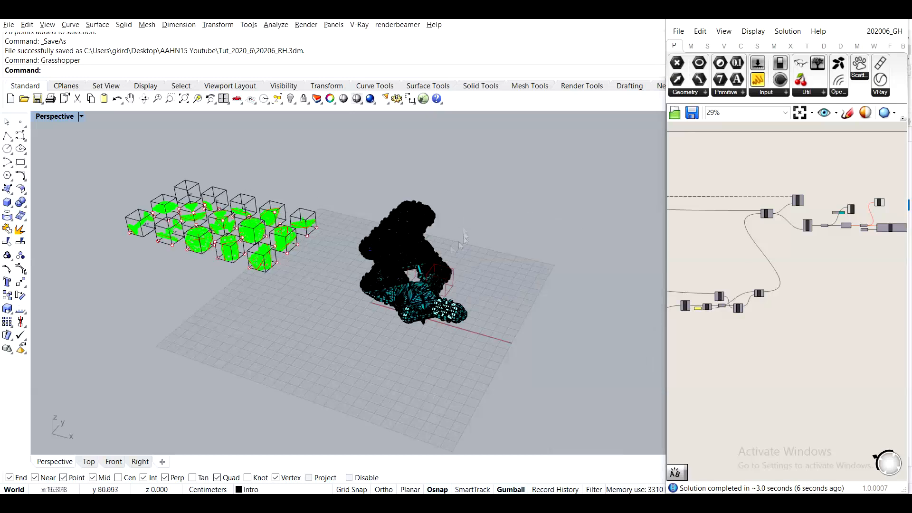
# - Set the perspective view to Shaded and turn off the Library, Guide, CA points and Default layers
pyautogui.scroll(5, 464, 236)
pyautogui.hotkey('ctrl', 'alt', 's')
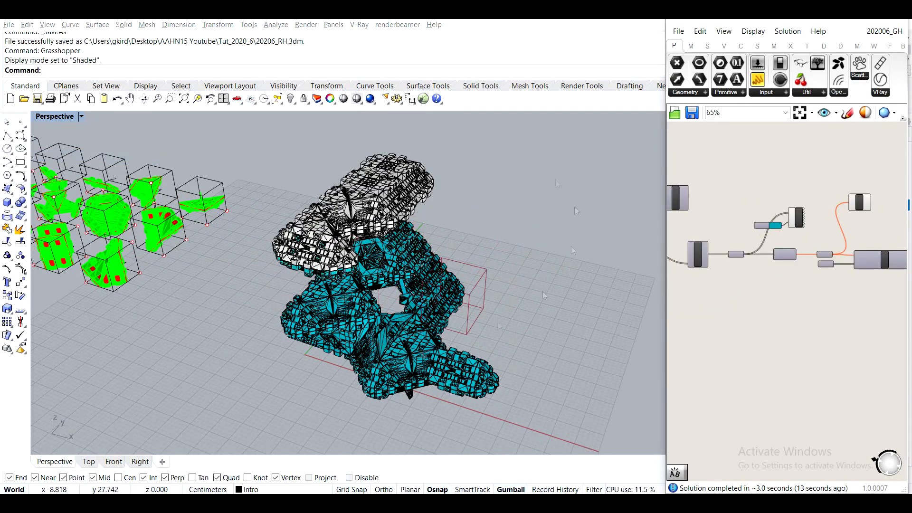
pyautogui.click(839, 21)
pyautogui.click(853, 194)
pyautogui.click(853, 183)
pyautogui.click(853, 171)
pyautogui.click(854, 160)
pyautogui.click(18, 489)
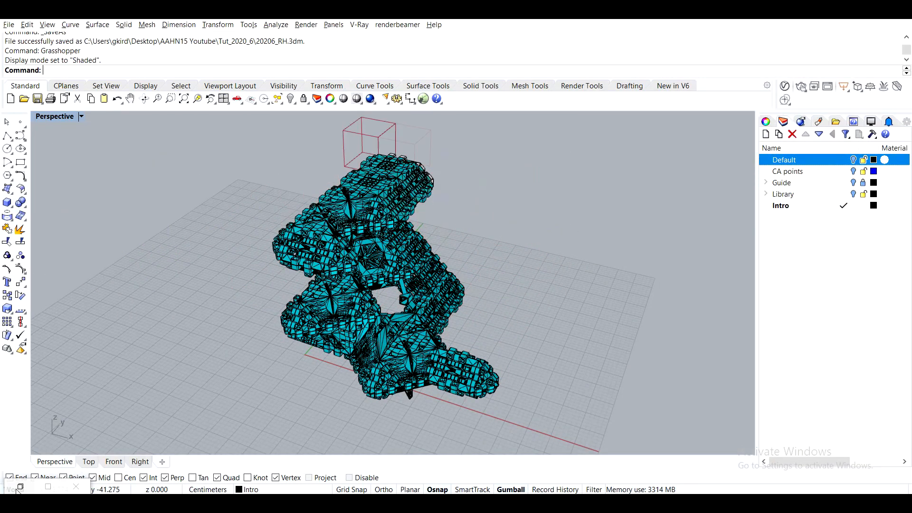
# - Turn off the viewport previews of the Custom Preview and Mesh Join components in the Grasshopper definition
pyautogui.scroll(3, 783, 247)
pyautogui.scroll(-2, 783, 266)
pyautogui.moveTo(855, 285); pyautogui.dragTo(783, 350, button='right')
pyautogui.click(739, 211)
pyautogui.middleClick(741, 210)
pyautogui.click(720, 186)
pyautogui.click(829, 195)
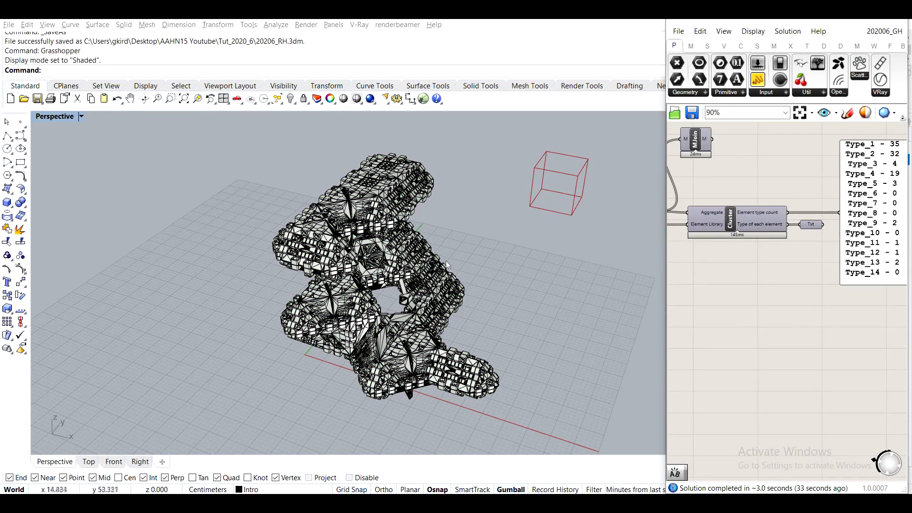
pyautogui.scroll(3, 332, 261)
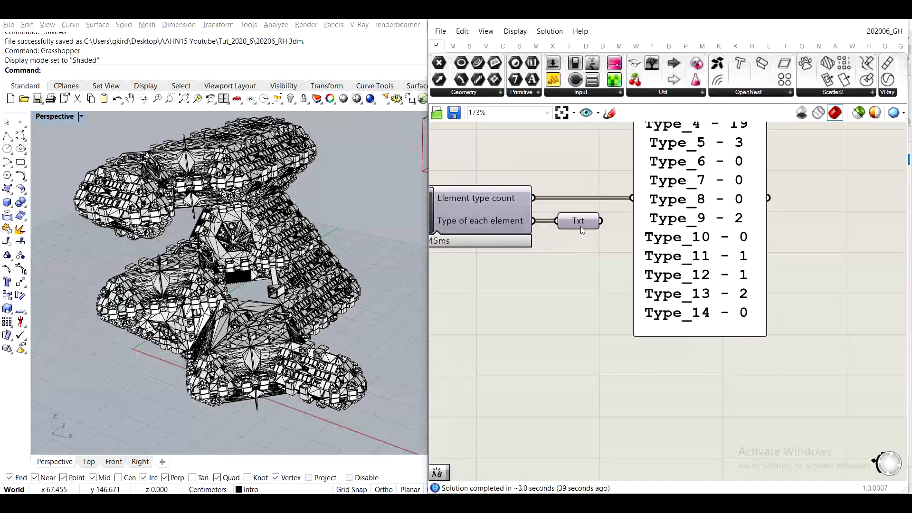
# - Add a Text Tag 3D component after the cluster and feed its text input with the type of each element
pyautogui.moveTo(581, 228)
pyautogui.moveTo(689, 238); pyautogui.dragTo(896, 237)
pyautogui.moveTo(585, 315); pyautogui.dragTo(650, 295, button='right')
pyautogui.doubleClick(651, 295)
pyautogui.write('text ta')
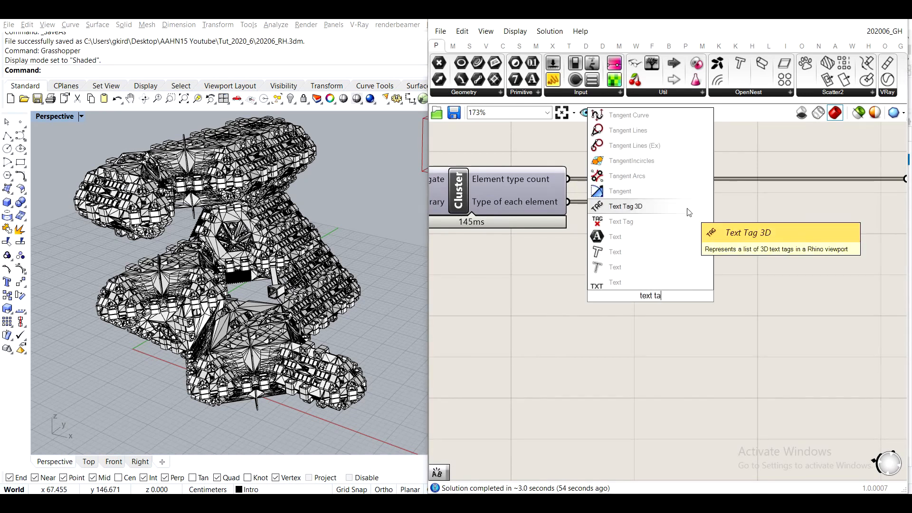
pyautogui.click(687, 208)
pyautogui.moveTo(635, 202); pyautogui.dragTo(721, 336)
# - Add a Deconstruct Mesh component fed by the aggregation meshes and turn off its preview
pyautogui.scroll(-1, 720, 336)
pyautogui.moveTo(493, 298); pyautogui.dragTo(635, 281, button='right')
pyautogui.doubleClick(635, 281)
pyautogui.write('avera')
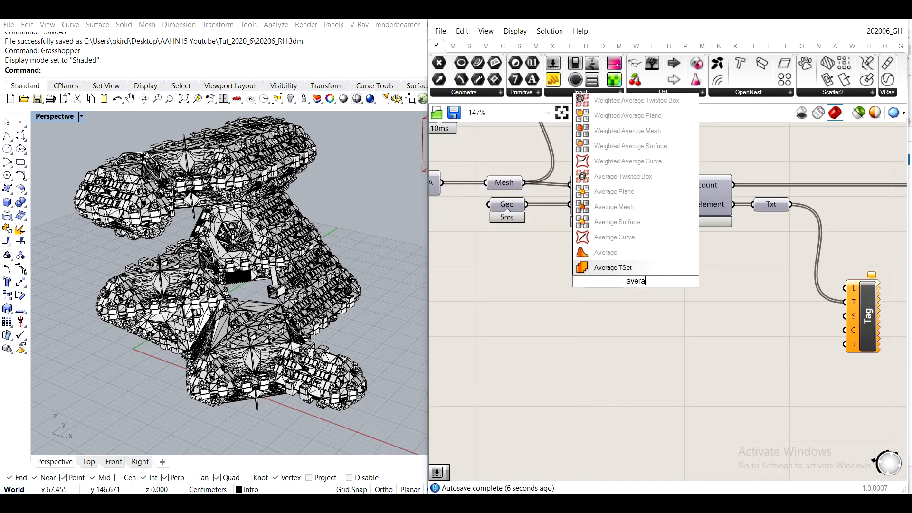
pyautogui.click(639, 253)
pyautogui.hotkey('ctrl', 'z')
pyautogui.doubleClick(635, 281)
pyautogui.write('decons')
pyautogui.click(623, 192)
pyautogui.moveTo(524, 182); pyautogui.dragTo(609, 281)
pyautogui.middleClick(600, 254)
pyautogui.click(551, 223)
# - Average the deconstructed mesh vertices, flatten the result and connect it to the text tag's location input
pyautogui.click(742, 301)
pyautogui.moveTo(708, 308)
pyautogui.mouseDown()
pyautogui.moveTo(600, 254)
pyautogui.moveTo(708, 303)
pyautogui.mouseUp()
pyautogui.doubleClick(742, 301)
pyautogui.write('avera')
pyautogui.click(734, 271)
pyautogui.scroll(2, 734, 294)
pyautogui.moveTo(739, 307); pyautogui.dragTo(691, 251)
pyautogui.rightClick(708, 247)
pyautogui.click(742, 292)
pyautogui.moveTo(747, 246); pyautogui.dragTo(887, 285)
pyautogui.moveTo(787, 298); pyautogui.dragTo(745, 266, button='right')
pyautogui.scroll(-2, 744, 264)
pyautogui.moveTo(687, 294); pyautogui.dragTo(604, 240)
pyautogui.middleClick(605, 240)
pyautogui.click(556, 209)
pyautogui.click(753, 298)
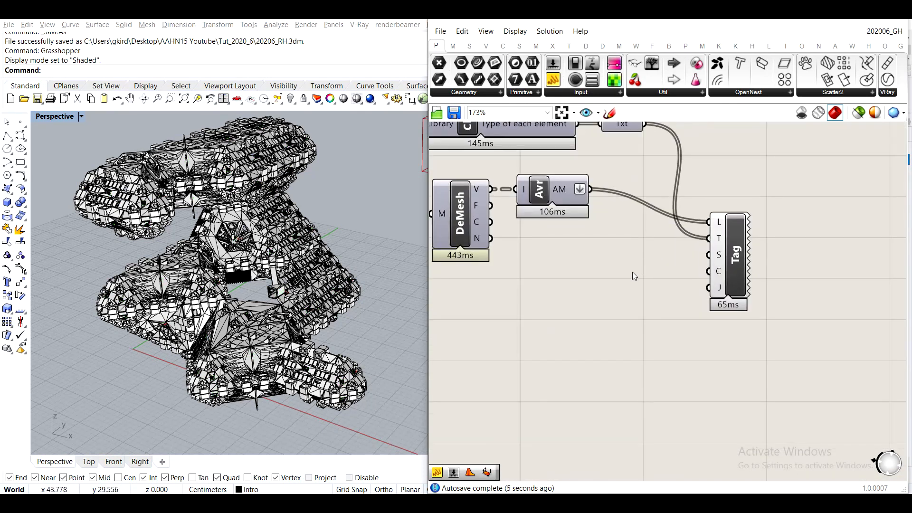
# - Add a Move component between the averaged points and the text tag
pyautogui.doubleClick(632, 272)
pyautogui.write('move')
pyautogui.click(629, 260)
pyautogui.moveTo(661, 261); pyautogui.dragTo(708, 255)
pyautogui.keyDown('ctrl'); pyautogui.moveTo(650, 264); pyautogui.dragTo(652, 264); pyautogui.keyUp('ctrl')
pyautogui.moveTo(631, 271); pyautogui.dragTo(630, 259)
pyautogui.moveTo(735, 256); pyautogui.dragTo(807, 251)
pyautogui.moveTo(631, 259); pyautogui.dragTo(661, 239)
pyautogui.moveTo(797, 156); pyautogui.dragTo(670, 215, button='right')
pyautogui.doubleClick(670, 211)
pyautogui.write('tex')
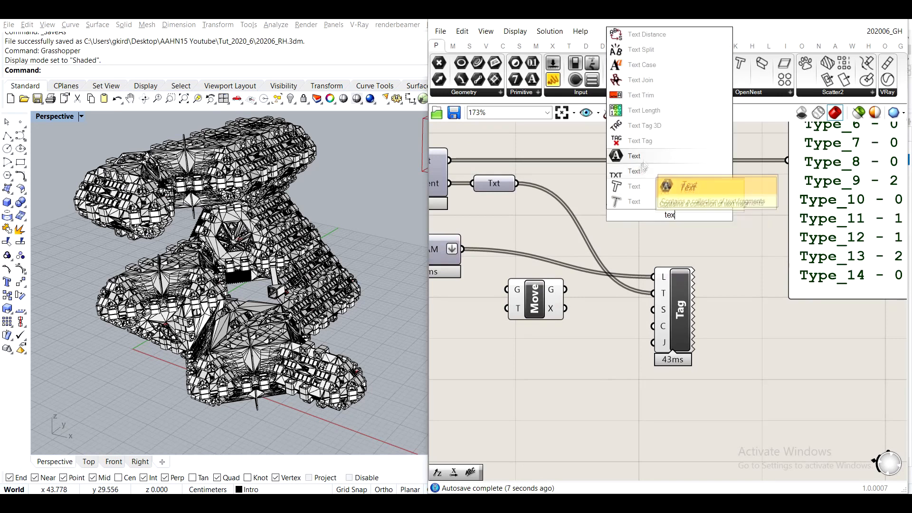
pyautogui.click(634, 189)
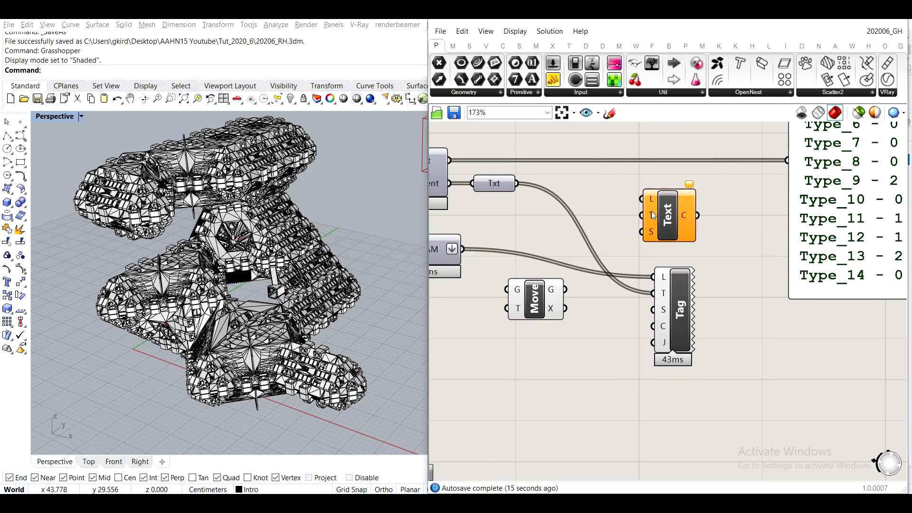
pyautogui.moveTo(769, 271); pyautogui.dragTo(770, 273)
pyautogui.moveTo(668, 216)
pyautogui.mouseDown()
pyautogui.moveTo(765, 252)
pyautogui.moveTo(678, 208)
pyautogui.mouseUp()
pyautogui.press('Delete')
# - Add a BBText component and connect the element type text to its text input
pyautogui.click(536, 46)
pyautogui.click(685, 46)
pyautogui.click(668, 47)
pyautogui.click(447, 92)
pyautogui.click(536, 64)
pyautogui.click(660, 239)
pyautogui.moveTo(660, 239)
pyautogui.mouseDown()
pyautogui.moveTo(716, 259)
pyautogui.moveTo(734, 237)
pyautogui.mouseUp()
pyautogui.moveTo(522, 177); pyautogui.dragTo(617, 194)
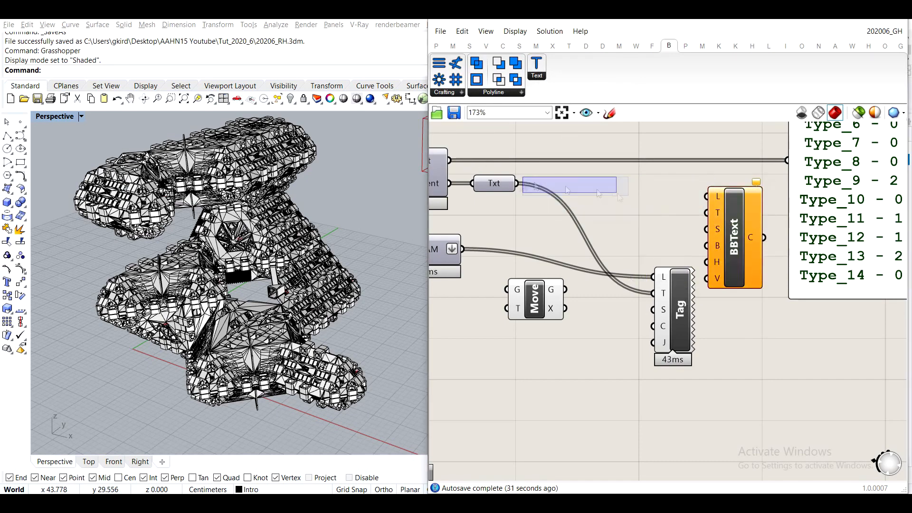
# - Try to move the averaged points along a Unit Z vector with the Move component
pyautogui.doubleClick(503, 355)
pyautogui.write('z')
pyautogui.press('Return')
pyautogui.scroll(1, 484, 337)
pyautogui.moveTo(487, 338); pyautogui.dragTo(588, 315, button='right')
pyautogui.scroll(-2, 257, 280)
pyautogui.moveTo(256, 280); pyautogui.dragTo(161, 237, button='right')
pyautogui.moveTo(606, 337); pyautogui.dragTo(611, 283)
pyautogui.moveTo(502, 344); pyautogui.dragTo(536, 302, button='right')
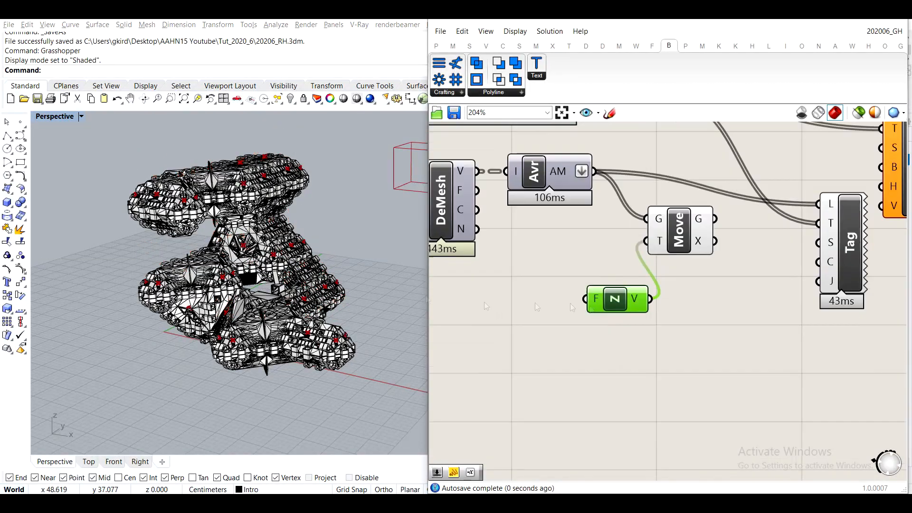
pyautogui.moveTo(603, 305); pyautogui.dragTo(524, 318)
pyautogui.doubleClick(517, 377)
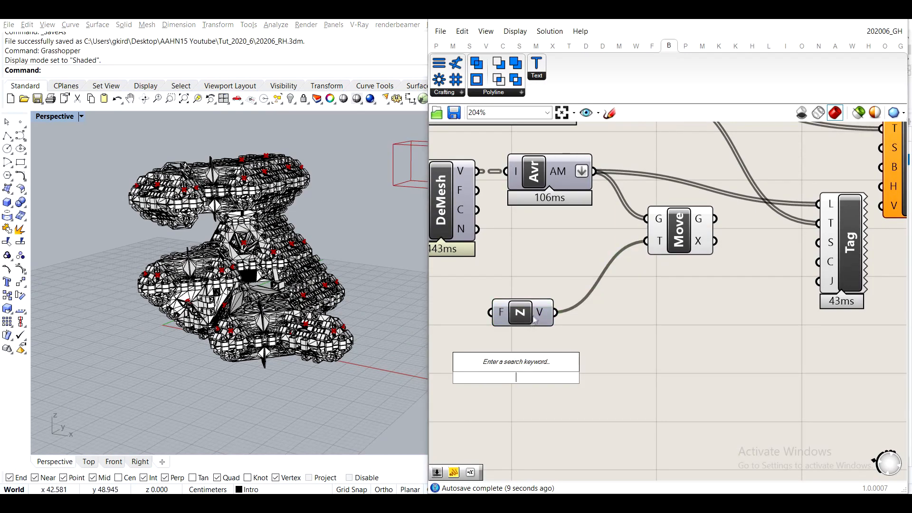
pyautogui.moveTo(672, 379); pyautogui.dragTo(535, 316)
pyautogui.press('Delete')
# - Add a panel containing 5,5,5 and connect it to the Move component's translation input
pyautogui.doubleClick(534, 314)
pyautogui.write('panel')
pyautogui.press('Return')
pyautogui.doubleClick(534, 315)
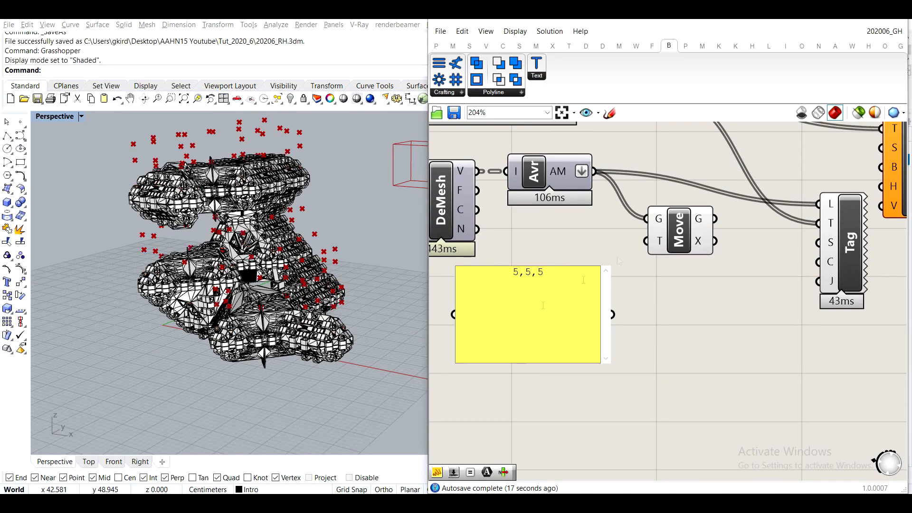
pyautogui.moveTo(214, 237)
pyautogui.mouseDown(button='right')
pyautogui.moveTo(257, 294)
pyautogui.moveTo(228, 251)
pyautogui.moveTo(209, 245)
pyautogui.mouseUp(button='right')
pyautogui.moveTo(456, 267); pyautogui.dragTo(554, 294)
# - Add a Line component and use the averaged points as its start points
pyautogui.moveTo(670, 152); pyautogui.dragTo(648, 251, button='right')
pyautogui.doubleClick(655, 255)
pyautogui.write('line')
pyautogui.click(625, 226)
pyautogui.moveTo(623, 245); pyautogui.dragTo(573, 269)
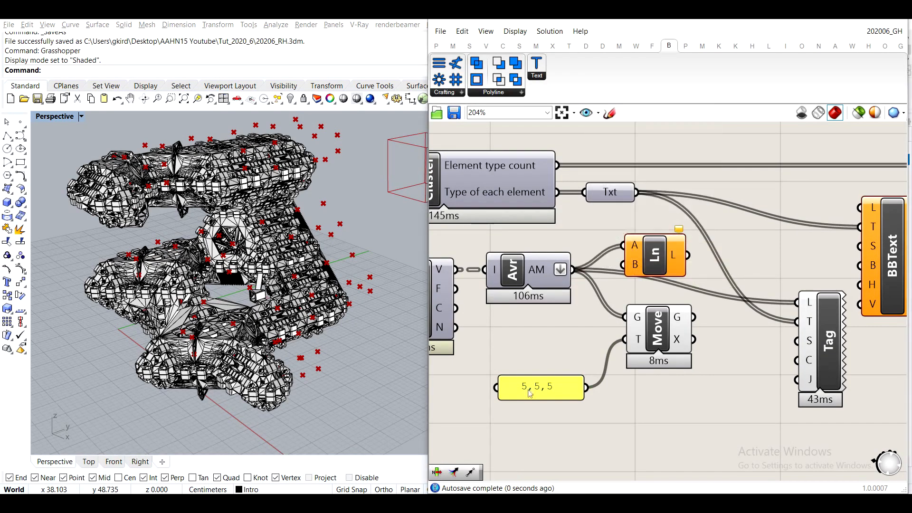
# - Set the Move translation panel to 10,10,10
pyautogui.doubleClick(531, 392)
pyautogui.write('10')
pyautogui.click(563, 478)
# - Add a per-object Bounding Box component and feed it the aggregation meshes
pyautogui.moveTo(328, 304); pyautogui.dragTo(379, 289, button='right')
pyautogui.scroll(-3, 705, 260)
pyautogui.moveTo(454, 244); pyautogui.dragTo(522, 224, button='right')
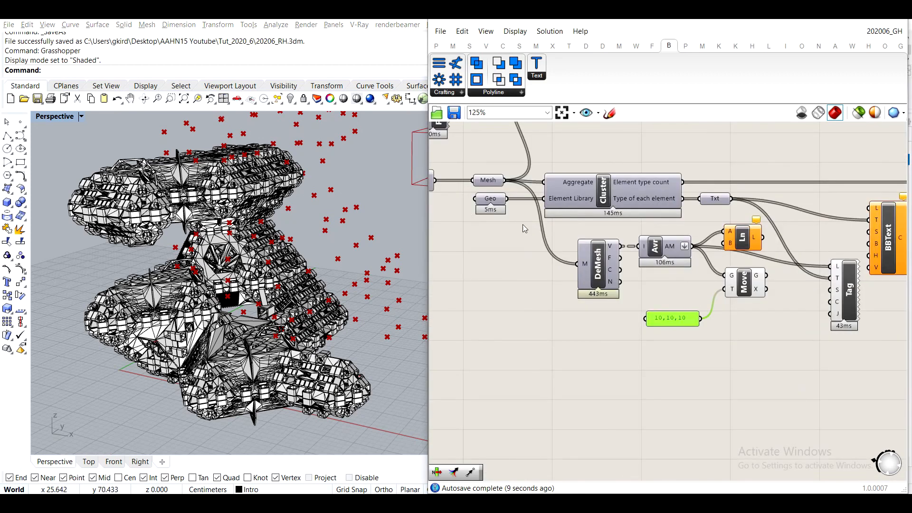
pyautogui.doubleClick(517, 278)
pyautogui.write('boun')
pyautogui.click(499, 218)
pyautogui.moveTo(505, 181); pyautogui.dragTo(497, 271)
pyautogui.moveTo(516, 280); pyautogui.dragTo(513, 301)
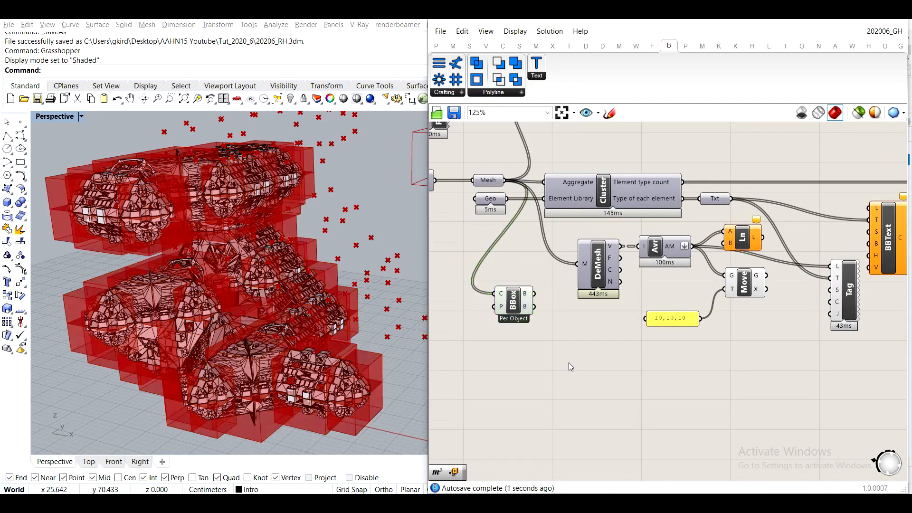
# - Add a Volume component and connect the bounding boxes to its geometry input
pyautogui.scroll(2, 534, 421)
pyautogui.doubleClick(542, 331)
pyautogui.write('cent')
pyautogui.doubleClick(572, 352)
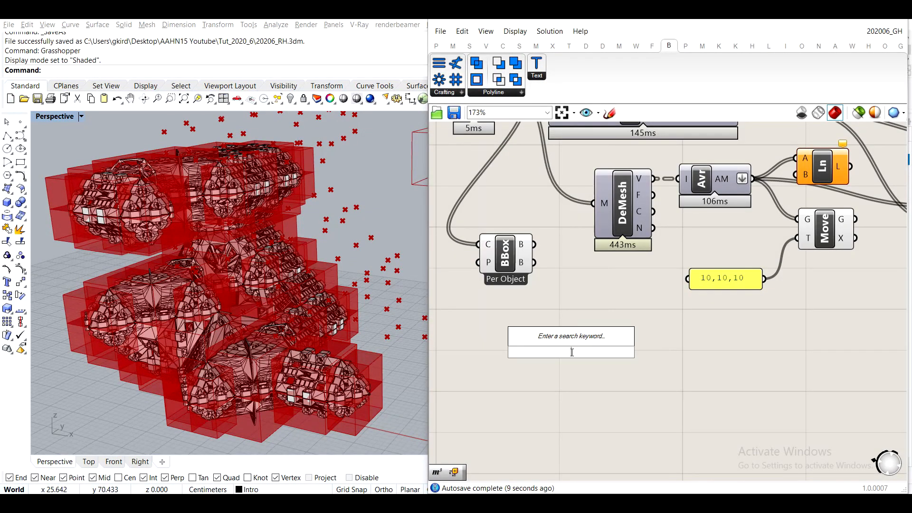
pyautogui.write('volu')
pyautogui.click(557, 310)
pyautogui.moveTo(755, 304); pyautogui.dragTo(626, 336, button='right')
# - Replace the mesh-averaging components with the volume centroids as input for Line and Move, and hide the bounding box and volume previews
pyautogui.moveTo(469, 395)
pyautogui.mouseDown()
pyautogui.moveTo(673, 251)
pyautogui.moveTo(666, 205)
pyautogui.mouseUp()
pyautogui.moveTo(707, 169); pyautogui.dragTo(826, 180, button='right')
pyautogui.scroll(-2, 826, 180)
pyautogui.moveTo(635, 335); pyautogui.dragTo(643, 287)
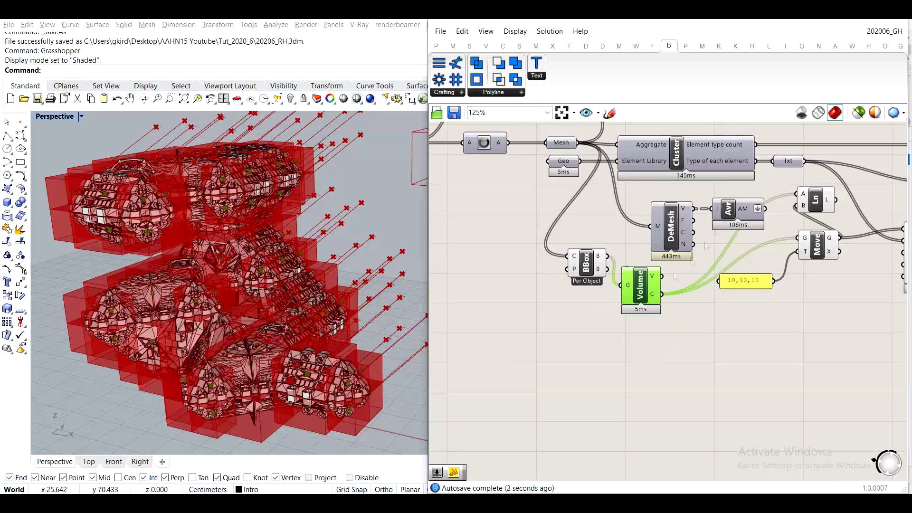
pyautogui.middleClick(621, 198)
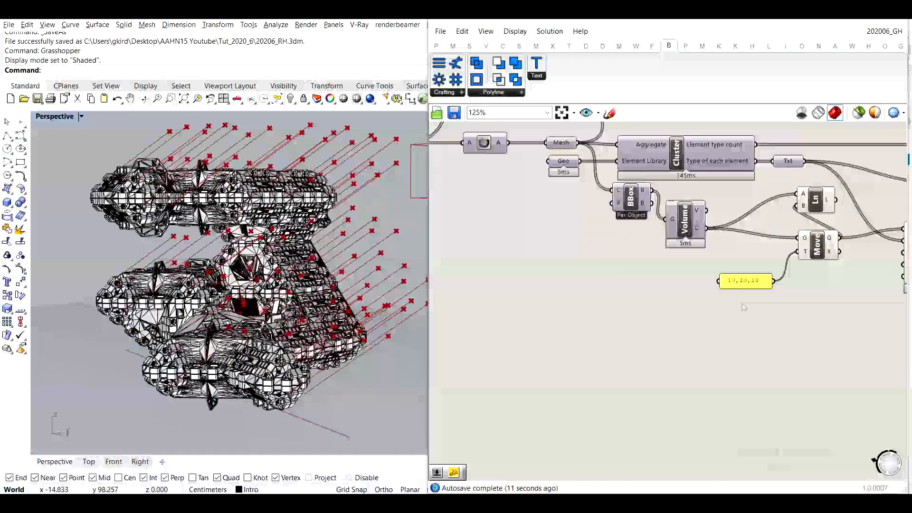
pyautogui.press('Delete')
# - Connect a Size slider set to 3 to the BBText component's size input
pyautogui.scroll(3, 645, 247)
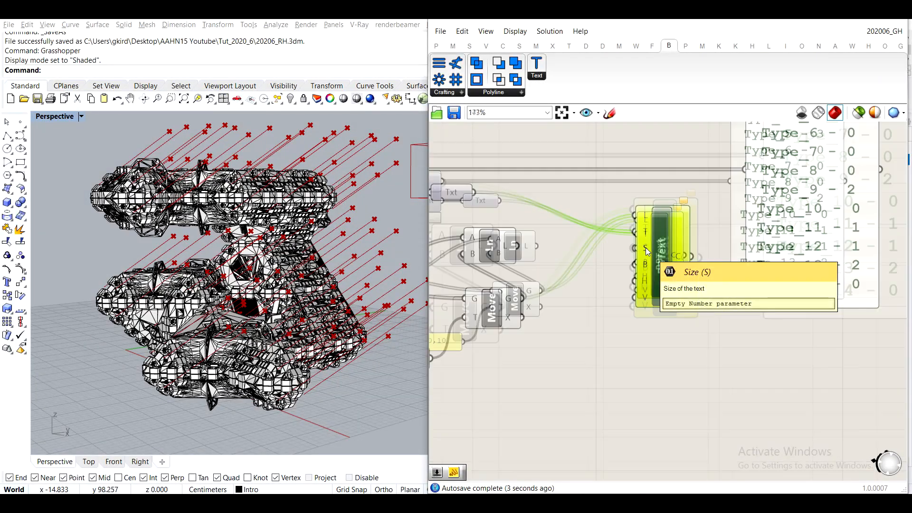
pyautogui.moveTo(743, 323); pyautogui.dragTo(711, 173)
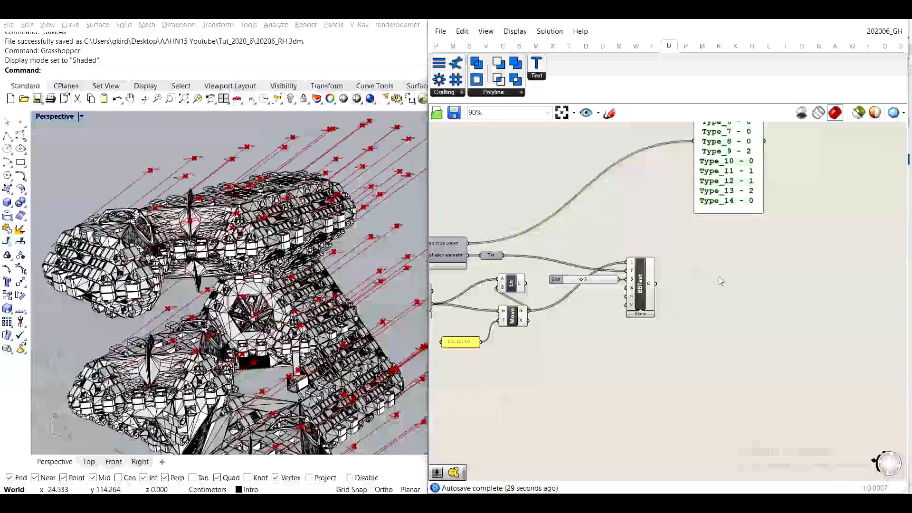
# - Add a Rotate 3D component and feed it the BBText curves as geometry
pyautogui.doubleClick(718, 276)
pyautogui.write('rota')
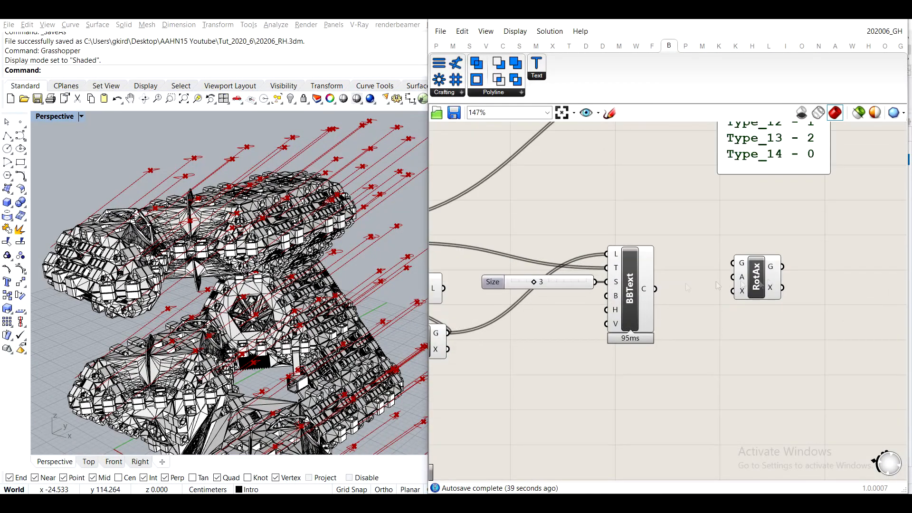
pyautogui.doubleClick(757, 274)
pyautogui.write('rotate')
pyautogui.click(767, 192)
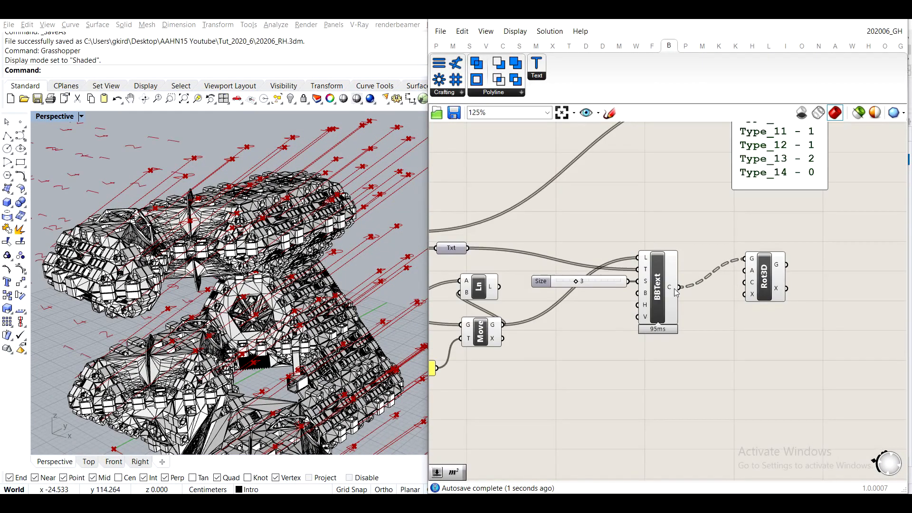
# - Set the Rotate 3D angle to 90 degrees with a connected panel
pyautogui.hotkey('ctrl', 'v')
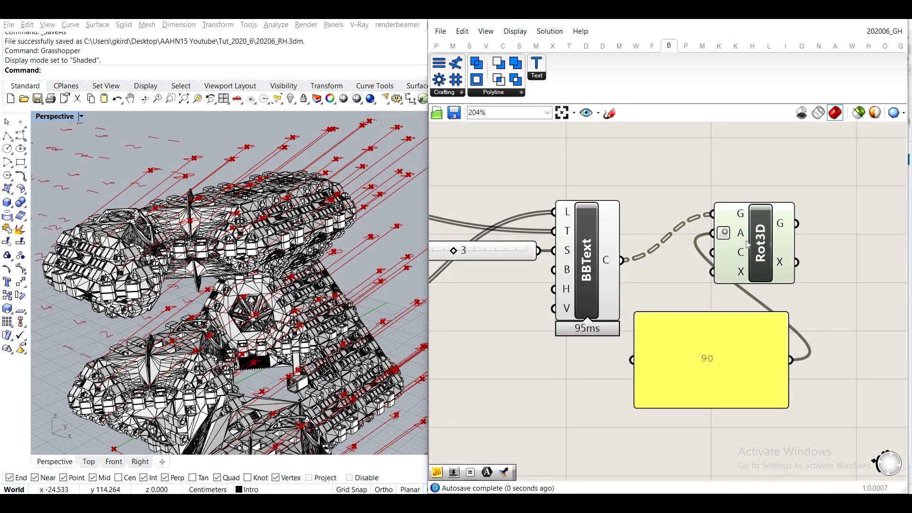
pyautogui.moveTo(748, 245); pyautogui.dragTo(852, 242)
pyautogui.moveTo(634, 312); pyautogui.dragTo(757, 228)
pyautogui.scroll(-3, 741, 238)
pyautogui.moveTo(638, 299); pyautogui.dragTo(712, 288, button='right')
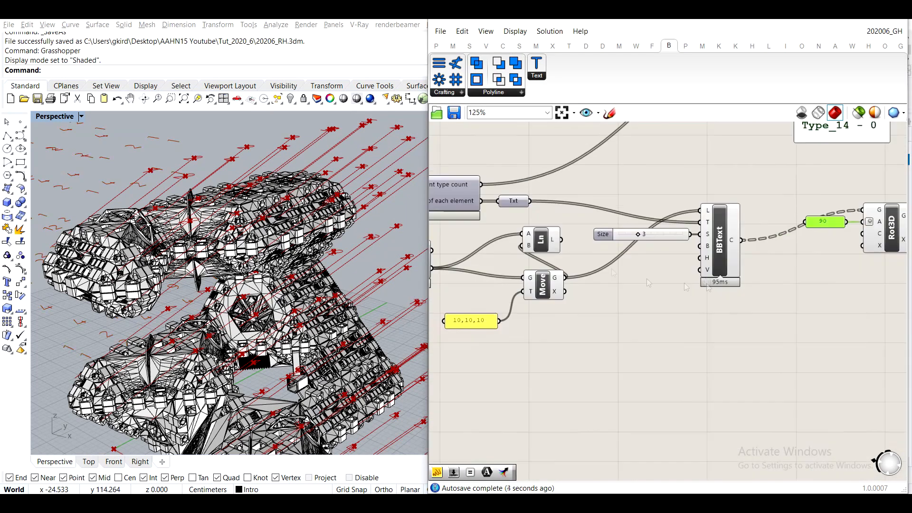
# - Graft the Rotate 3D centre input, connect the moved points to it, and use a Unit X vector as the axis
pyautogui.rightClick(868, 236)
pyautogui.click(829, 311)
pyautogui.moveTo(566, 277); pyautogui.dragTo(862, 233)
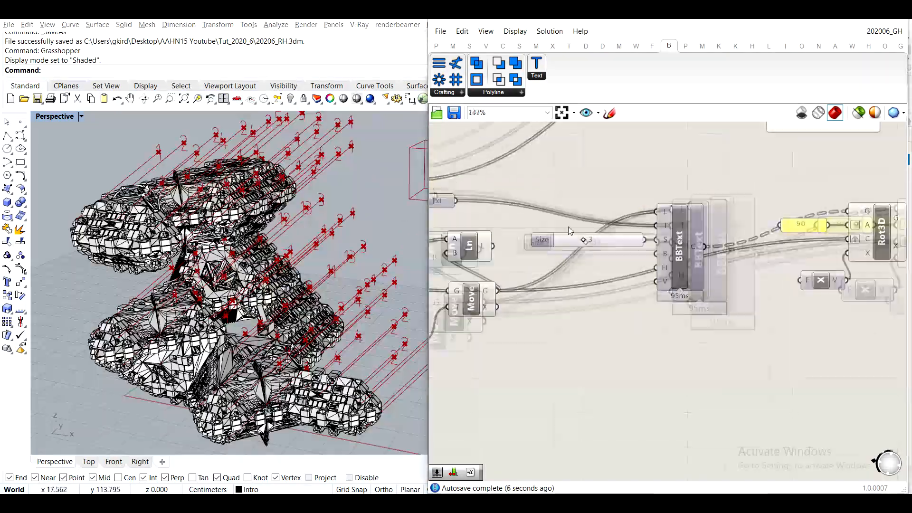
# - Set the BBText size slider to 5 and hide the preview of the label points
pyautogui.scroll(3, 571, 231)
pyautogui.moveTo(592, 247); pyautogui.dragTo(617, 248)
pyautogui.moveTo(237, 295); pyautogui.dragTo(271, 275, button='right')
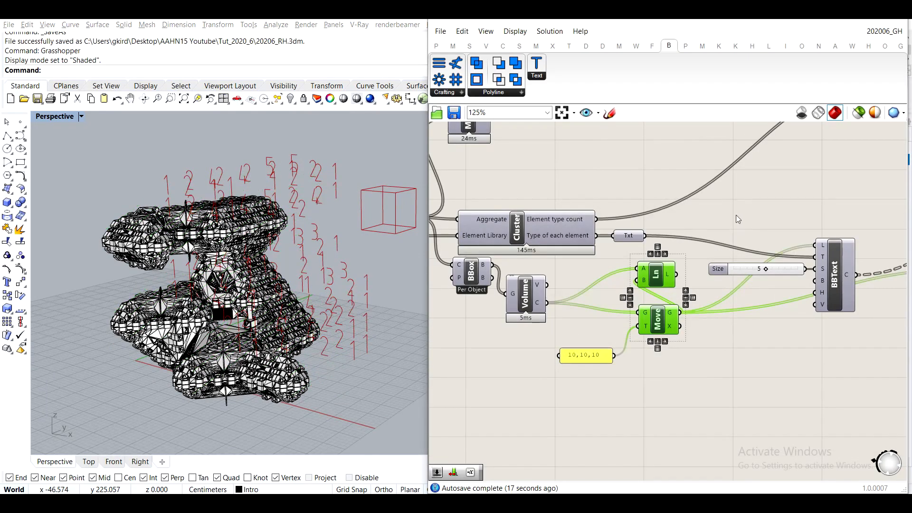
pyautogui.middleClick(661, 280)
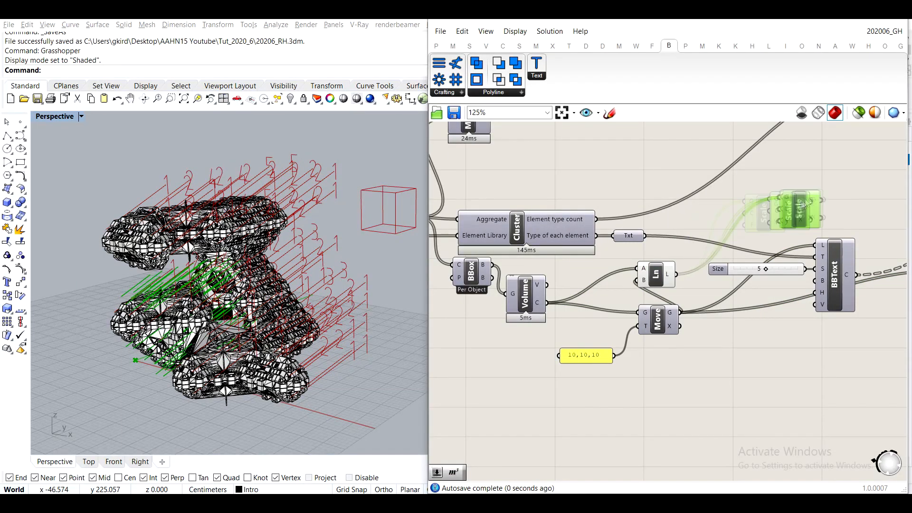
# - Scale the leader lines by a factor of 0.8 about the points evaluated along them
pyautogui.doubleClick(749, 183)
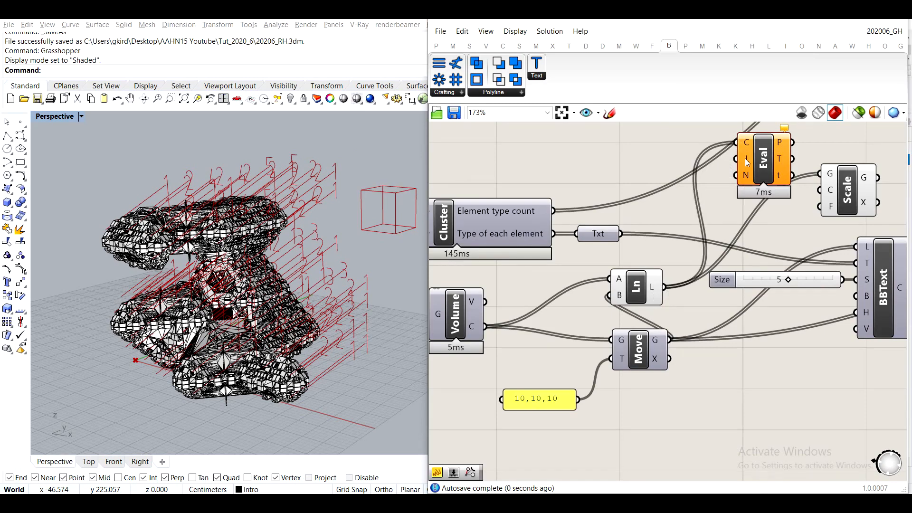
pyautogui.rightClick(747, 142)
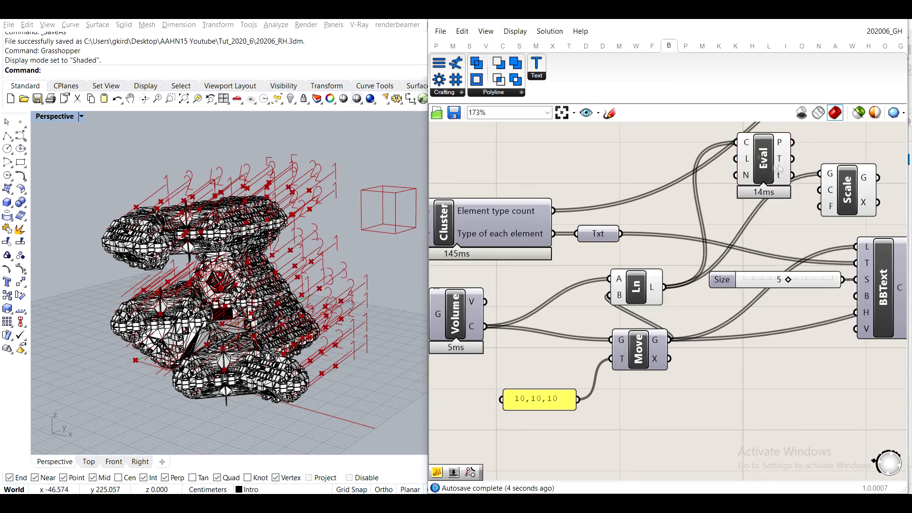
pyautogui.moveTo(792, 142); pyautogui.dragTo(819, 190)
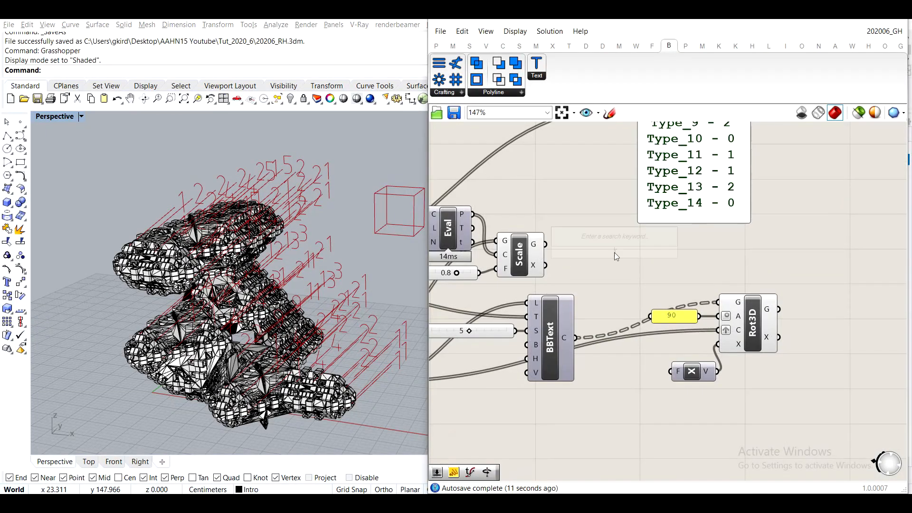
# - Pipe the scaled leader lines with a MultiPipe component at a radius of 0.1
pyautogui.doubleClick(614, 252)
pyautogui.write('mpipe')
pyautogui.press('Return')
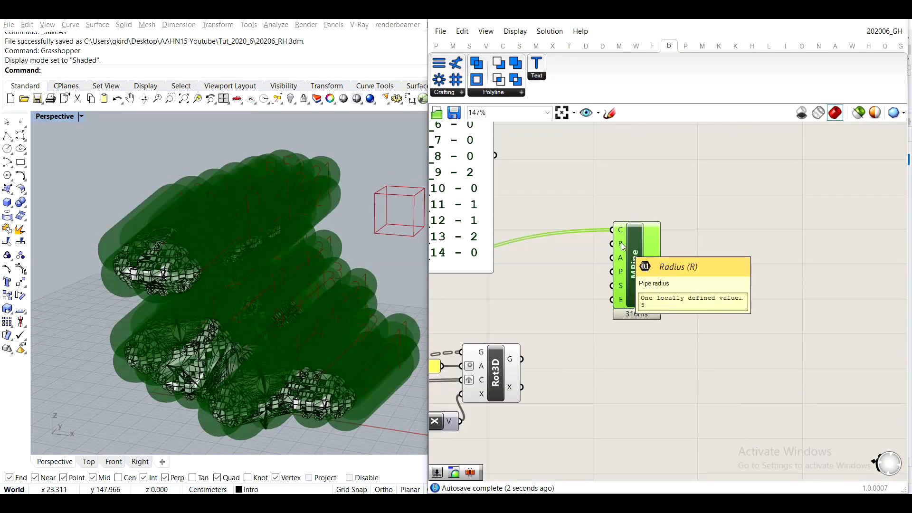
pyautogui.doubleClick(586, 258)
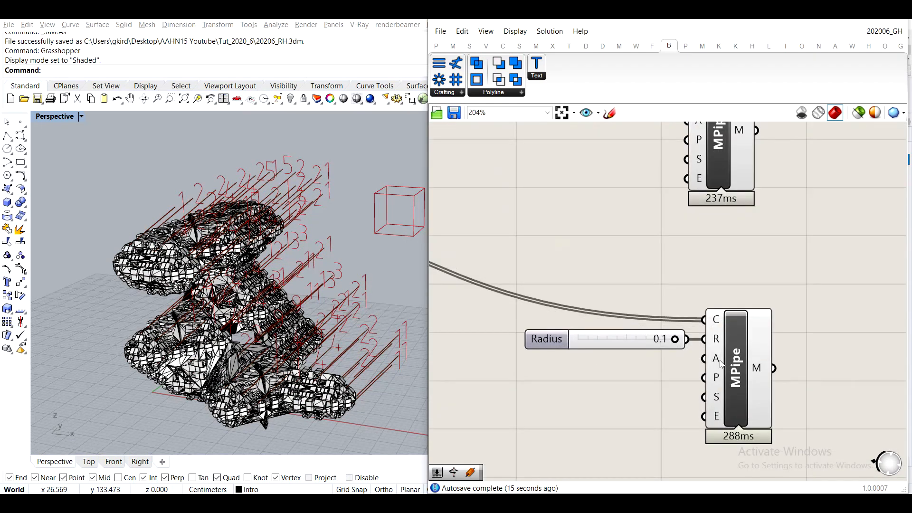
# - Add a slider of 3 for the second MultiPipe's Segments input and set the BBText size slider to 3
pyautogui.doubleClick(660, 351)
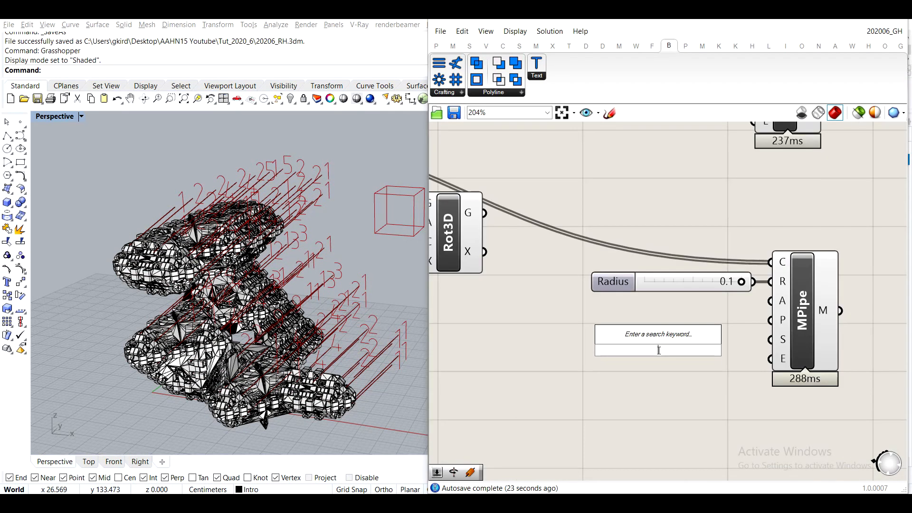
pyautogui.write('3')
pyautogui.press('Return')
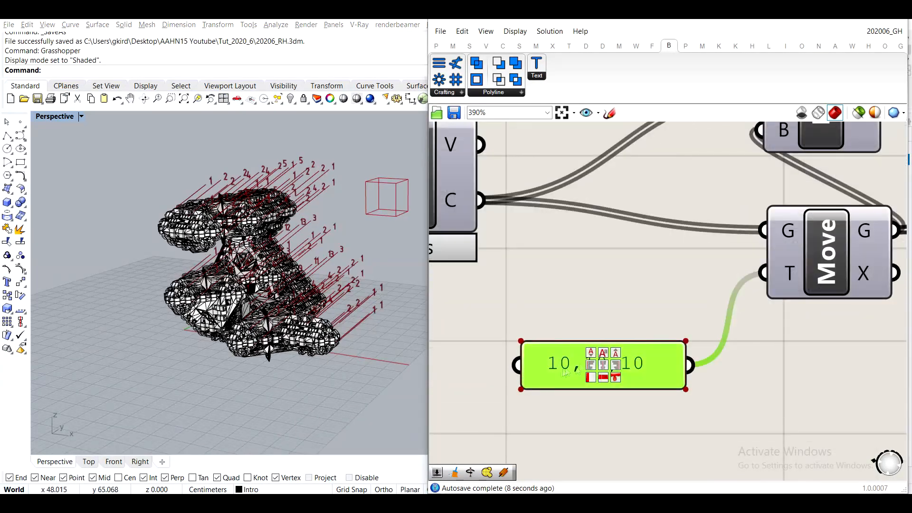
pyautogui.doubleClick(540, 351)
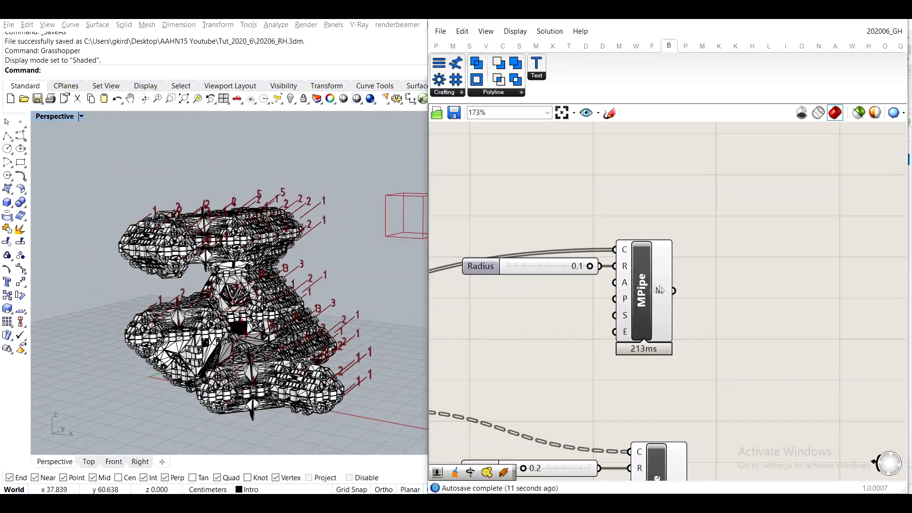
# - Collect the outputs of both MultiPipe components in one Mesh parameter
pyautogui.doubleClick(802, 308)
pyautogui.write('me')
pyautogui.click(768, 266)
pyautogui.moveTo(674, 291); pyautogui.dragTo(774, 305)
pyautogui.moveTo(760, 402); pyautogui.dragTo(722, 330, button='right')
pyautogui.rightClick(743, 233)
pyautogui.keyDown('shift'); pyautogui.moveTo(651, 420); pyautogui.dragTo(765, 292); pyautogui.keyUp('shift')
# - Bake the collected leader and label meshes onto the Intro layer
pyautogui.click(771, 311)
pyautogui.rightClick(773, 283)
pyautogui.click(798, 366)
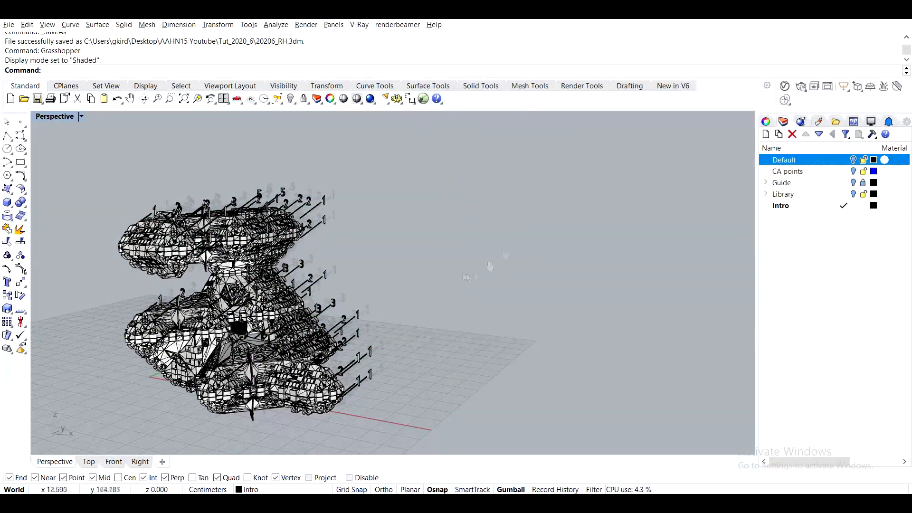
# - Open the V-Ray Asset Editor in Rhino for the baked aggregation and labels
pyautogui.scroll(10, 258, 229)
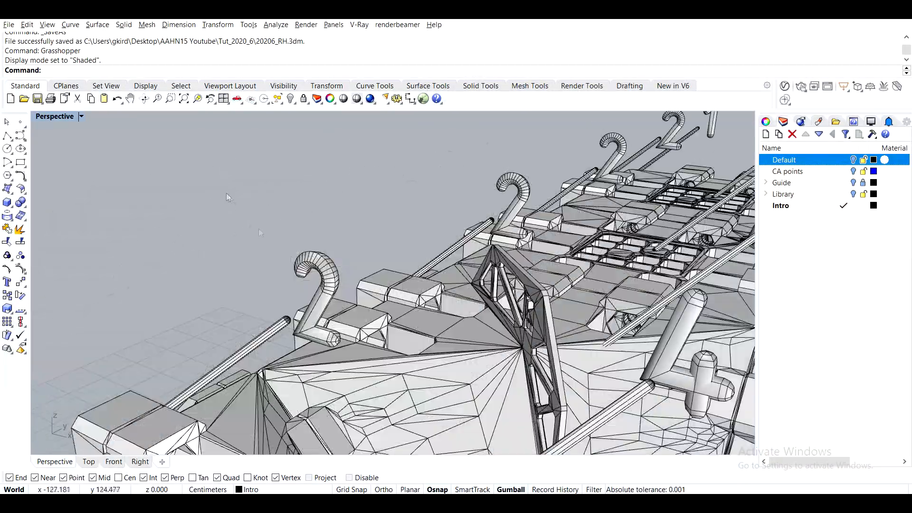
pyautogui.scroll(-8, 440, 282)
pyautogui.moveTo(409, 235); pyautogui.dragTo(371, 233, button='right')
pyautogui.click(784, 86)
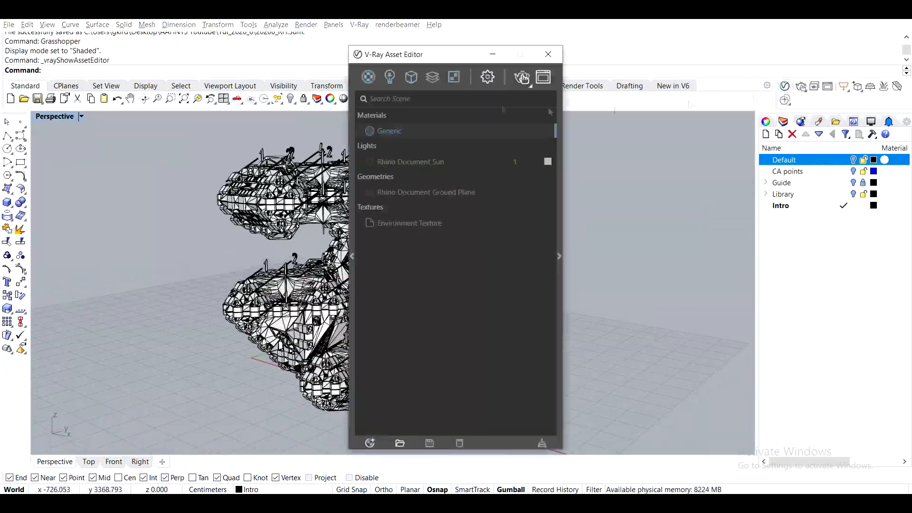
# - Set the environment's GI colour to black and assign the Environment Texture bitmap to the environment's reflection slot
pyautogui.click(487, 76)
pyautogui.click(546, 253)
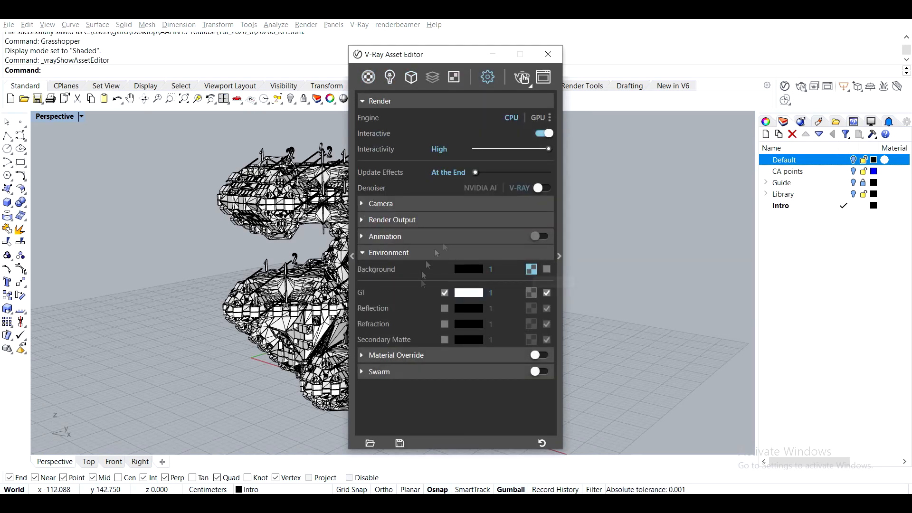
pyautogui.click(468, 292)
pyautogui.click(635, 152)
pyautogui.click(529, 307)
pyautogui.click(540, 270)
pyautogui.click(533, 309)
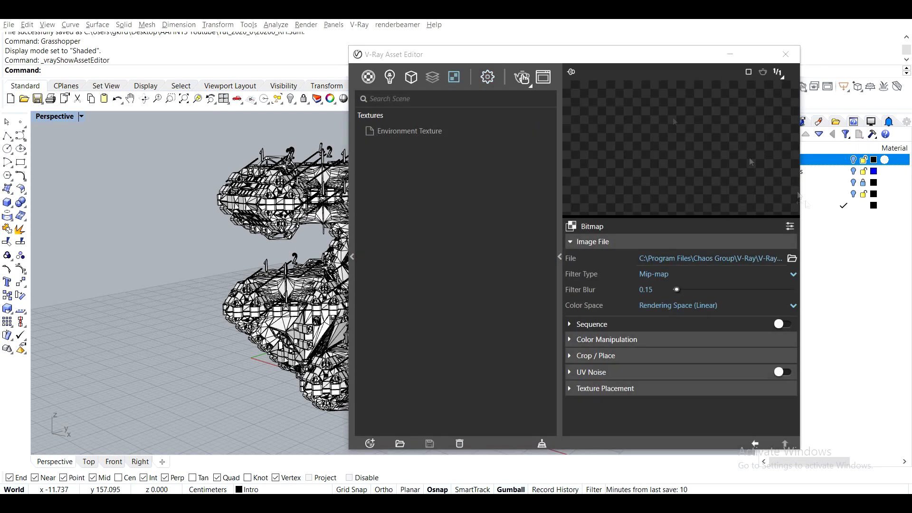
# - Load an HDR image from the HDRI Studio folder into the Environment Texture bitmap
pyautogui.click(791, 259)
pyautogui.doubleClick(475, 188)
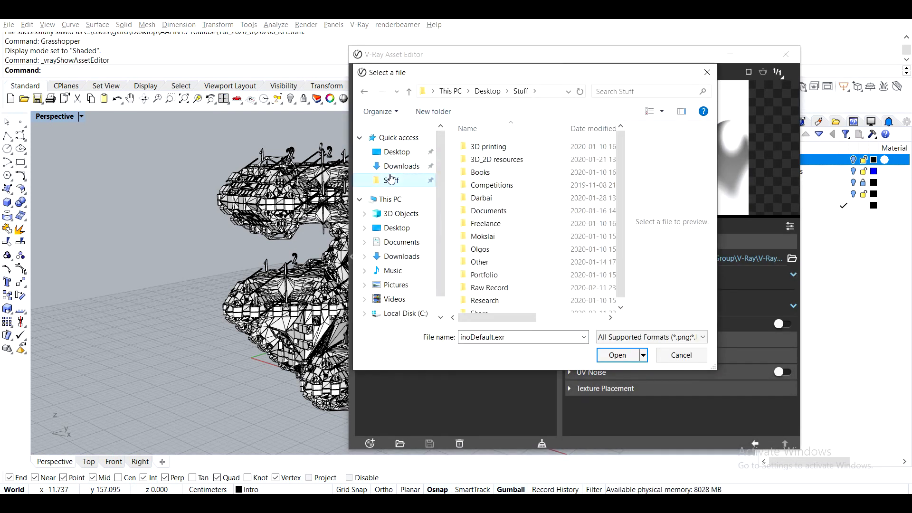
pyautogui.doubleClick(476, 160)
pyautogui.doubleClick(475, 225)
pyautogui.doubleClick(556, 167)
pyautogui.scroll(-10, 538, 213)
pyautogui.scroll(-3, 537, 214)
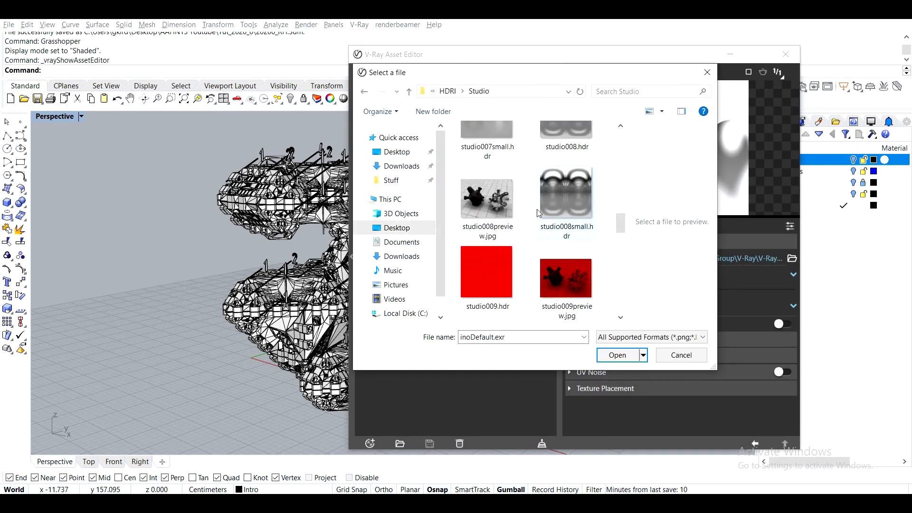
pyautogui.doubleClick(560, 183)
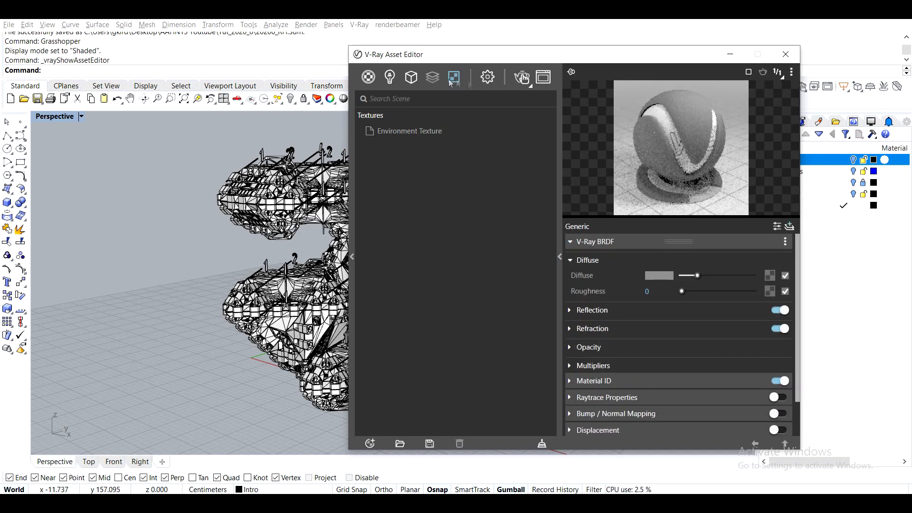
# - Purge the unused generic materials and create a Metallic material for the aggregation mesh
pyautogui.moveTo(402, 429)
pyautogui.click(463, 429)
pyautogui.click(323, 342)
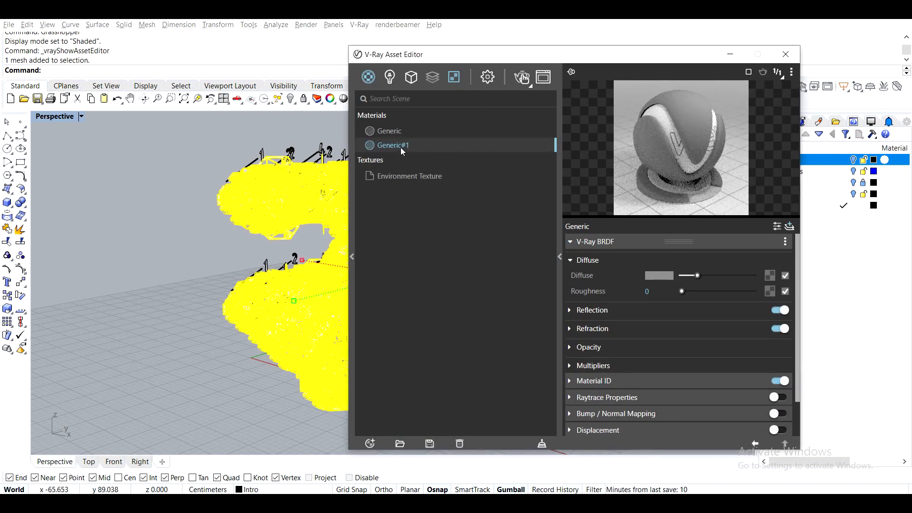
pyautogui.click(541, 446)
pyautogui.click(369, 443)
pyautogui.click(479, 245)
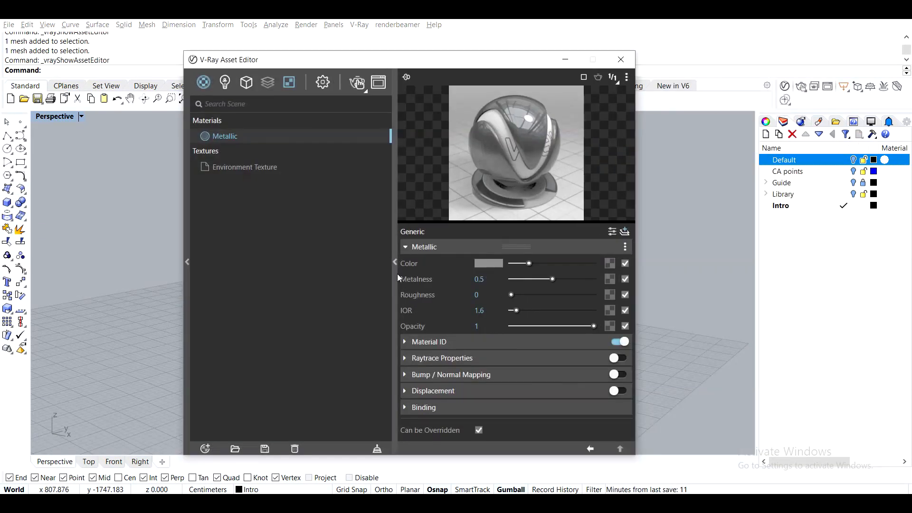
# - Convert the selected leader and label mesh to a V-Ray mesh light and open its light parameters
pyautogui.click(395, 262)
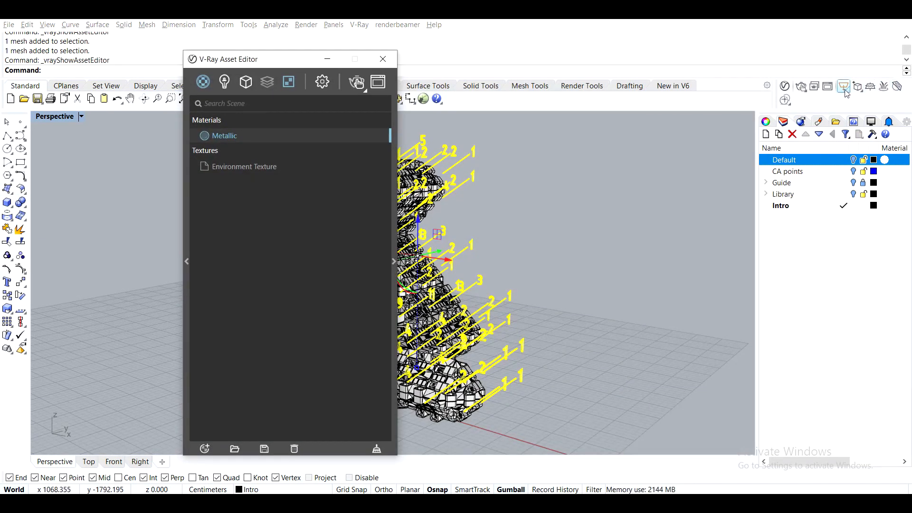
pyautogui.click(844, 87)
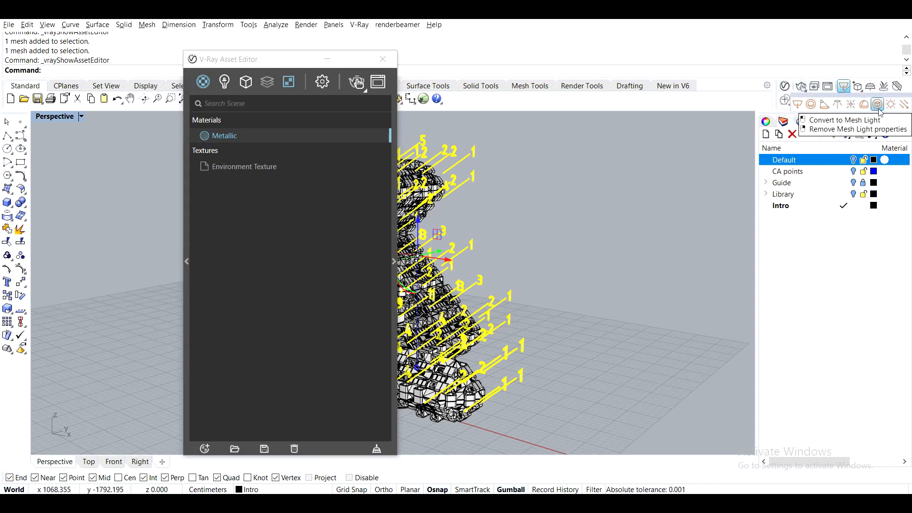
pyautogui.click(224, 81)
pyautogui.click(230, 135)
pyautogui.click(394, 261)
# - Run a test render of the perspective view and examine the lit labels and aggregation up close
pyautogui.moveTo(352, 59); pyautogui.dragTo(702, 39)
pyautogui.moveTo(456, 200); pyautogui.dragTo(449, 212, button='right')
pyautogui.click(672, 61)
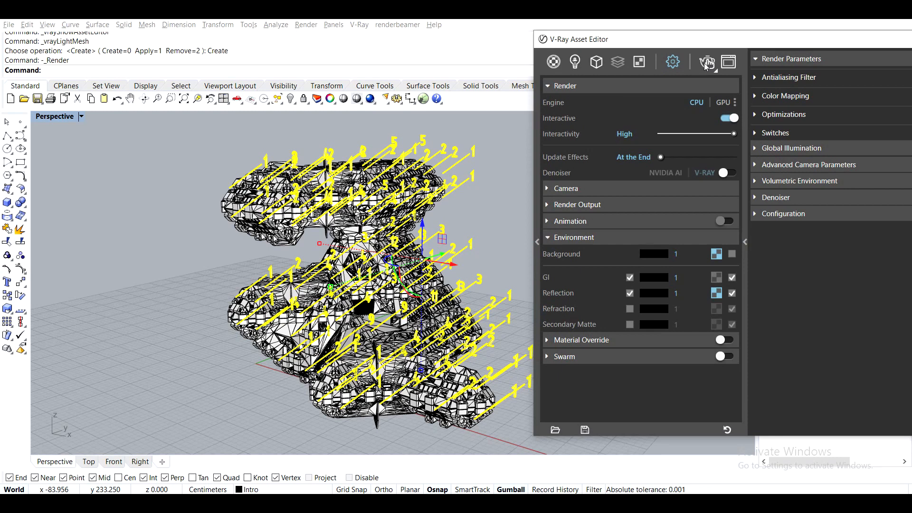
pyautogui.click(706, 63)
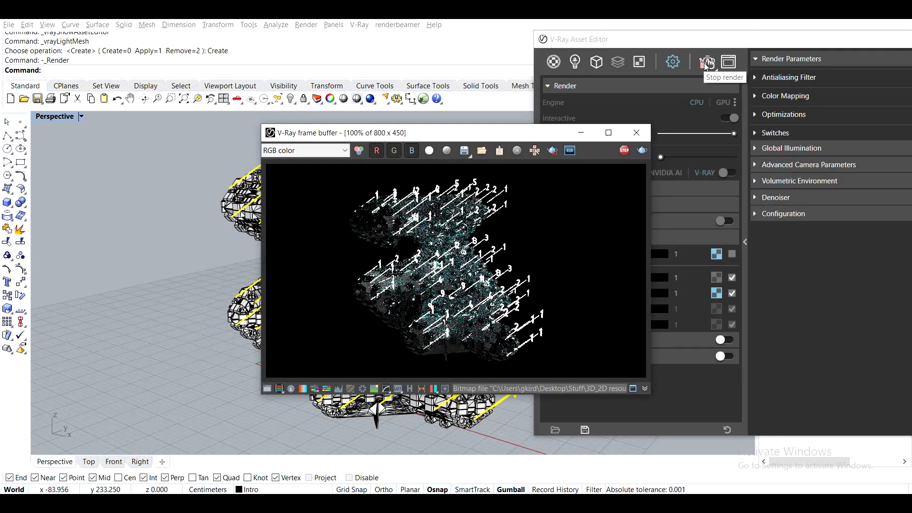
pyautogui.moveTo(542, 129); pyautogui.dragTo(352, 67)
pyautogui.scroll(2, 215, 213)
pyautogui.scroll(-2, 229, 192)
pyautogui.scroll(2, 181, 134)
pyautogui.scroll(-2, 182, 138)
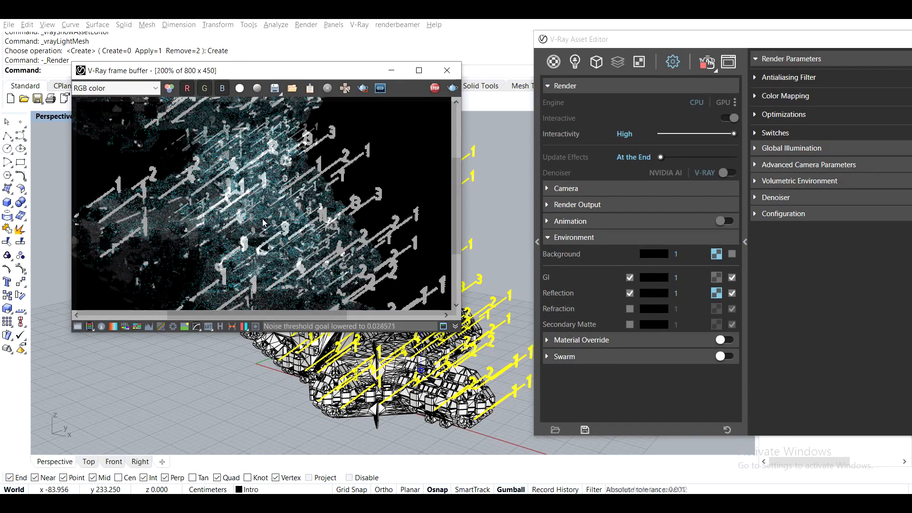
# - Close the render window and set the mesh light's colour to white
pyautogui.click(454, 74)
pyautogui.moveTo(473, 196); pyautogui.dragTo(497, 207, button='right')
pyautogui.scroll(2, 383, 192)
pyautogui.click(384, 192)
pyautogui.click(508, 57)
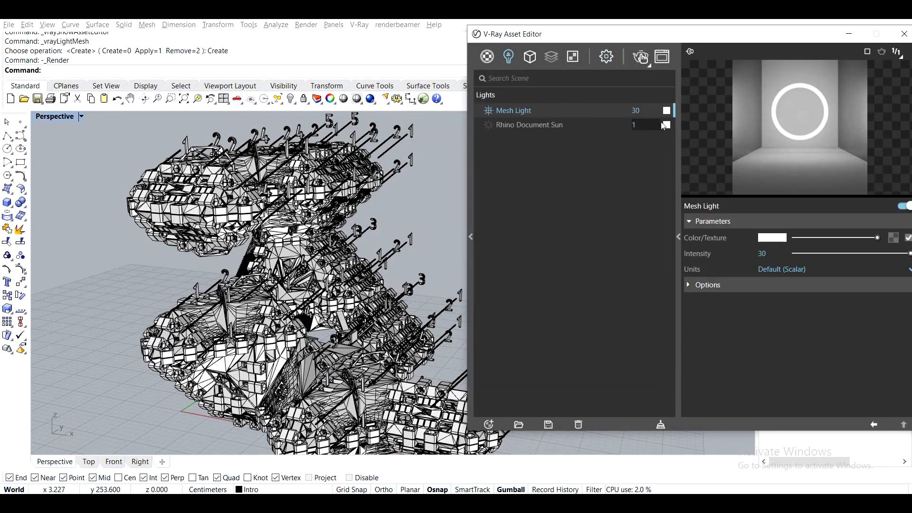
pyautogui.click(771, 238)
pyautogui.click(633, 152)
# - Clear the texture from the environment's background slot
pyautogui.click(606, 57)
pyautogui.rightClick(651, 250)
pyautogui.click(660, 292)
# - Compare test renders with the mesh light disabled and enabled
pyautogui.click(509, 57)
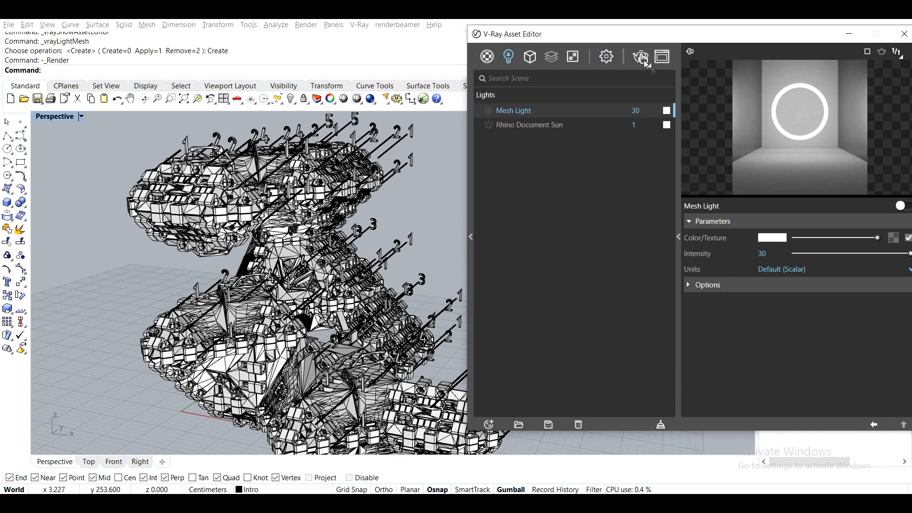
pyautogui.click(642, 58)
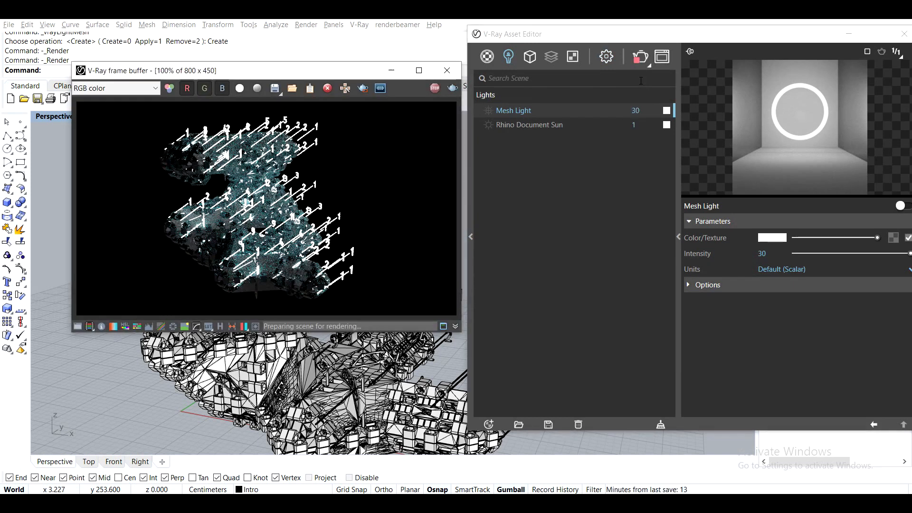
pyautogui.click(640, 55)
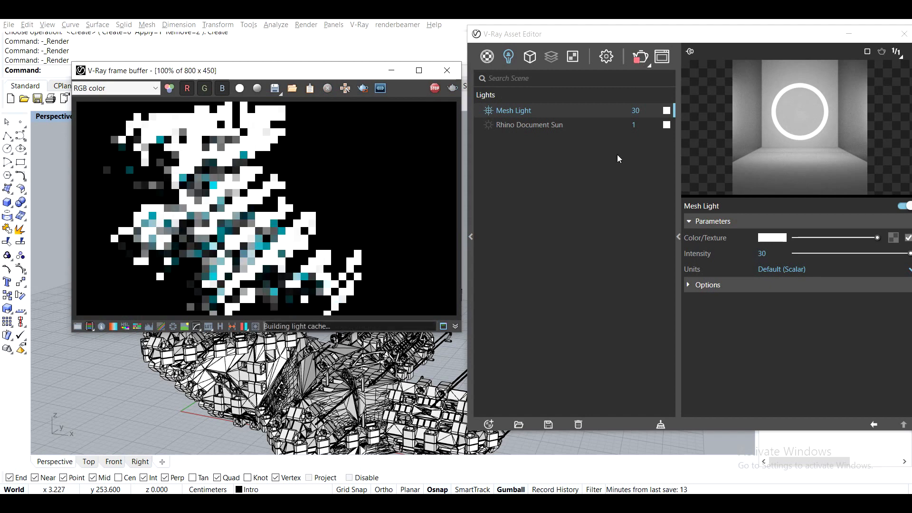
# - Select the aggregation mesh and apply the Metallic material to it
pyautogui.click(422, 386)
pyautogui.click(485, 58)
pyautogui.rightClick(513, 113)
pyautogui.click(532, 138)
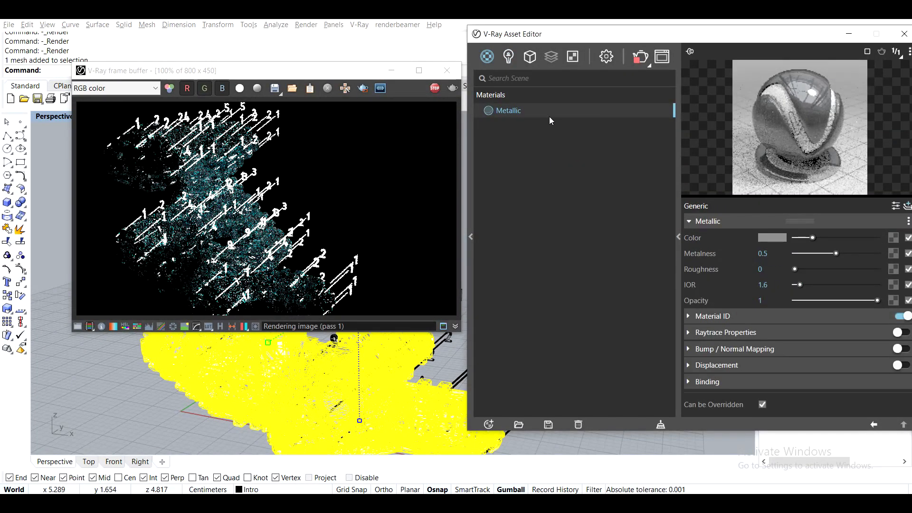
# - Use the HDR texture for the environment's GI and reflection, run a test render, and close the render window
pyautogui.click(606, 57)
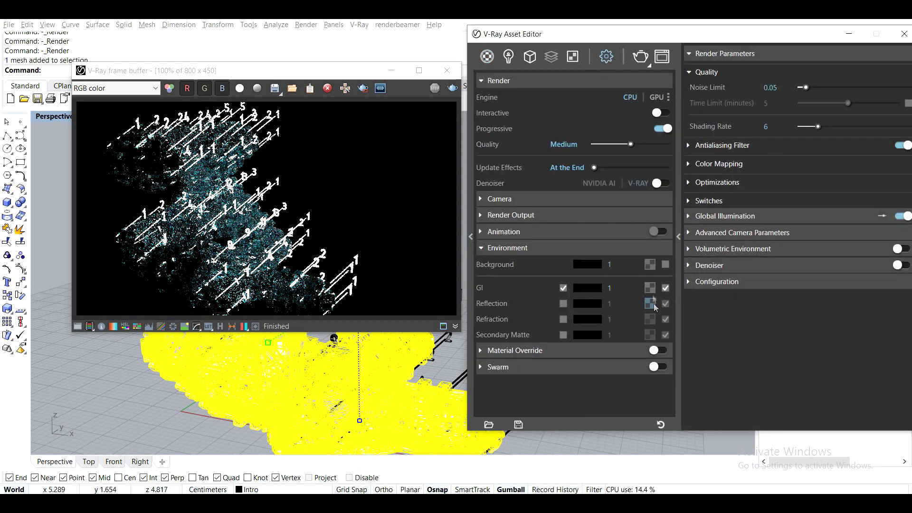
pyautogui.click(640, 63)
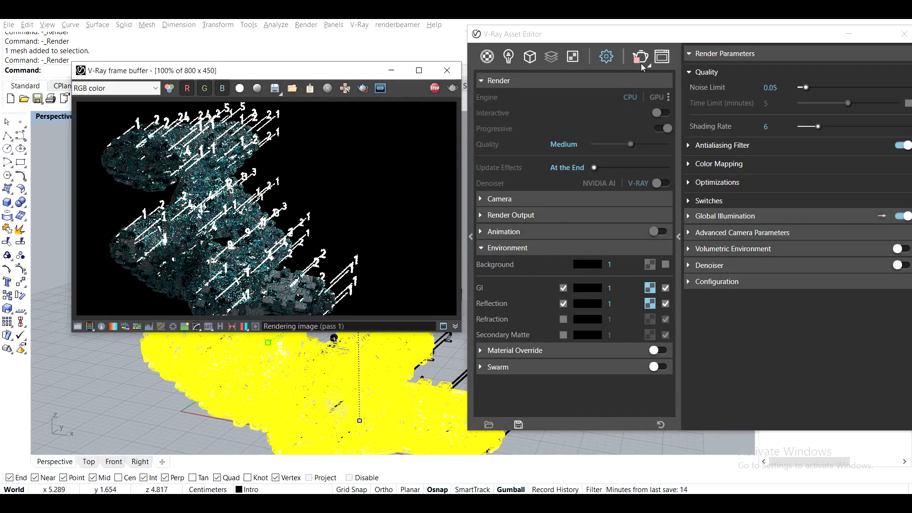
pyautogui.click(640, 63)
pyautogui.click(447, 70)
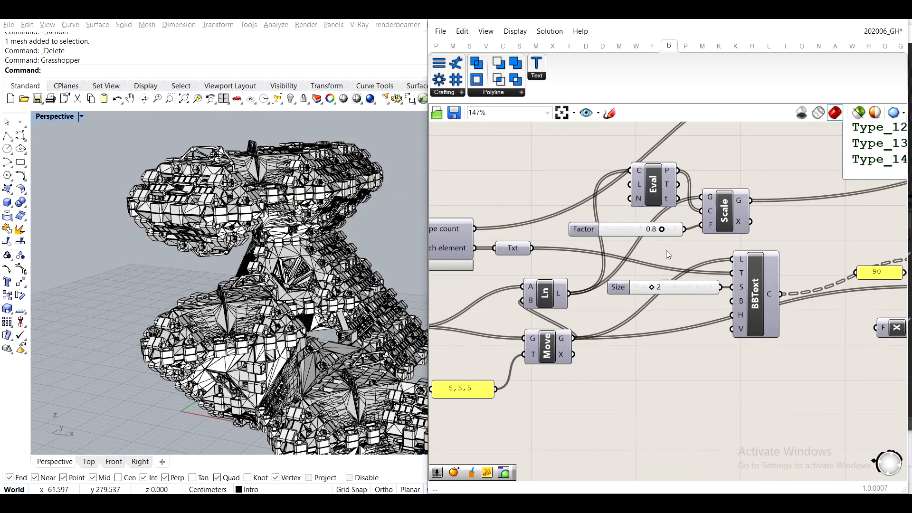
# - In Grasshopper, set the first MultiPipe's radius to 0.025 and add a smaller radius slider for the label MultiPipe
pyautogui.moveTo(758, 275); pyautogui.dragTo(772, 226)
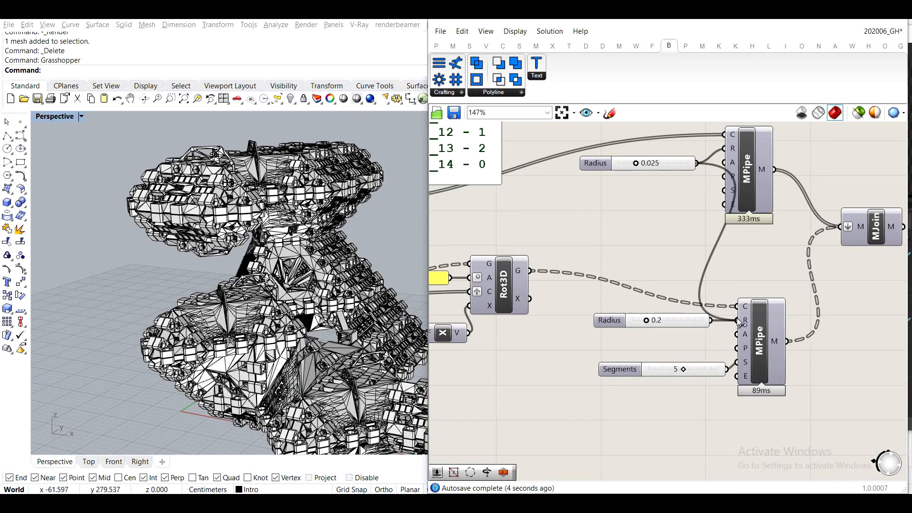
pyautogui.doubleClick(662, 229)
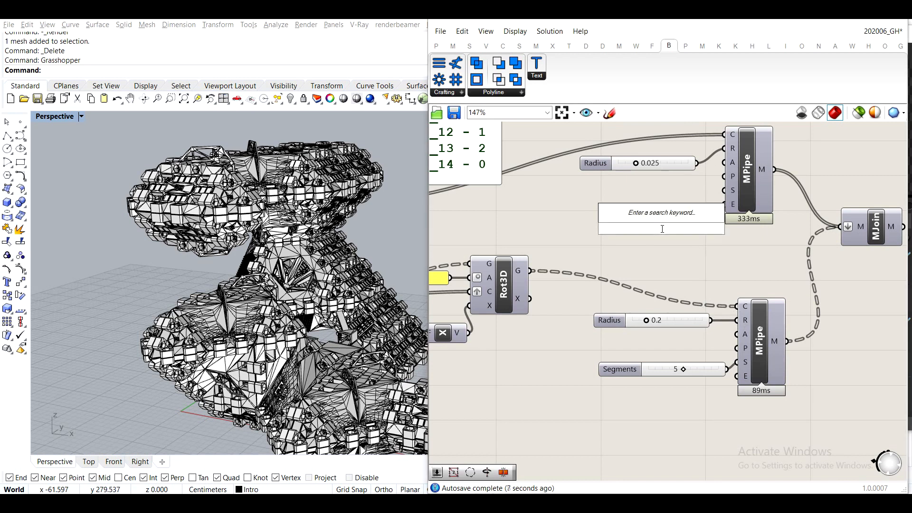
pyautogui.write('0.0')
pyautogui.press('Return')
pyautogui.moveTo(569, 213); pyautogui.dragTo(530, 280)
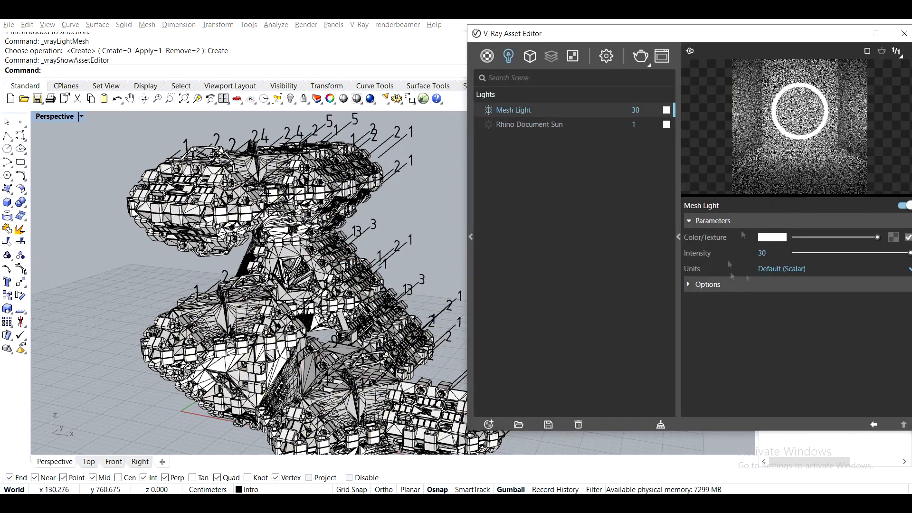
# - Set the new mesh light's intensity to 100 and run a test render
pyautogui.moveTo(768, 253); pyautogui.dragTo(701, 255)
pyautogui.write('100')
pyautogui.press('Return')
pyautogui.click(640, 56)
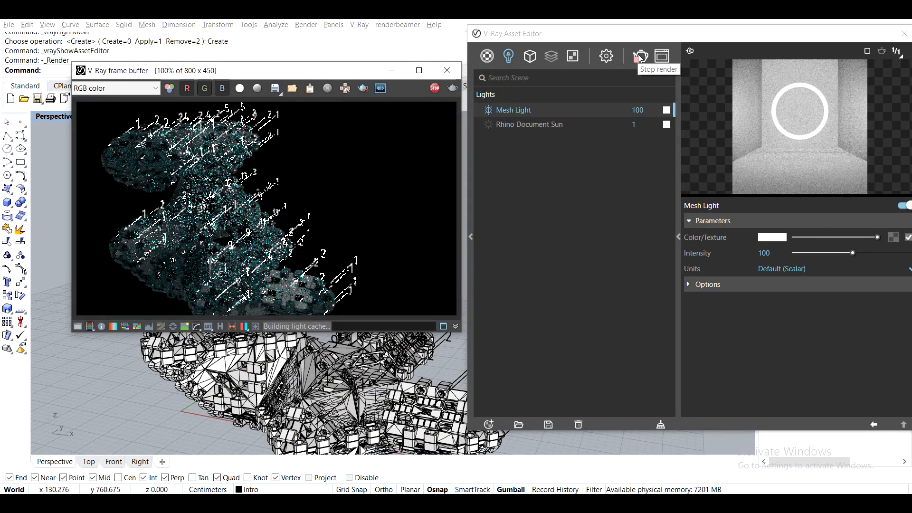
pyautogui.click(639, 55)
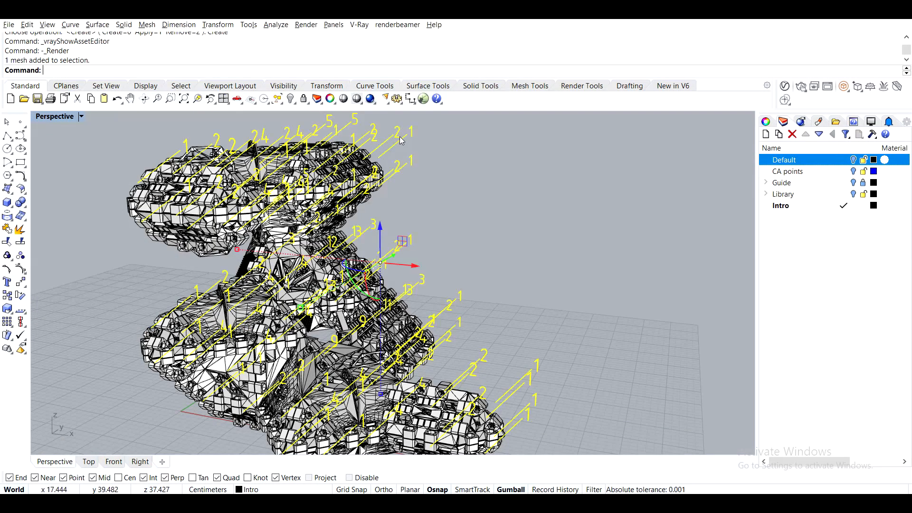
# - Delete the baked label mesh and edit the Move component's vector panel to offset the labels only along X
pyautogui.press('Delete')
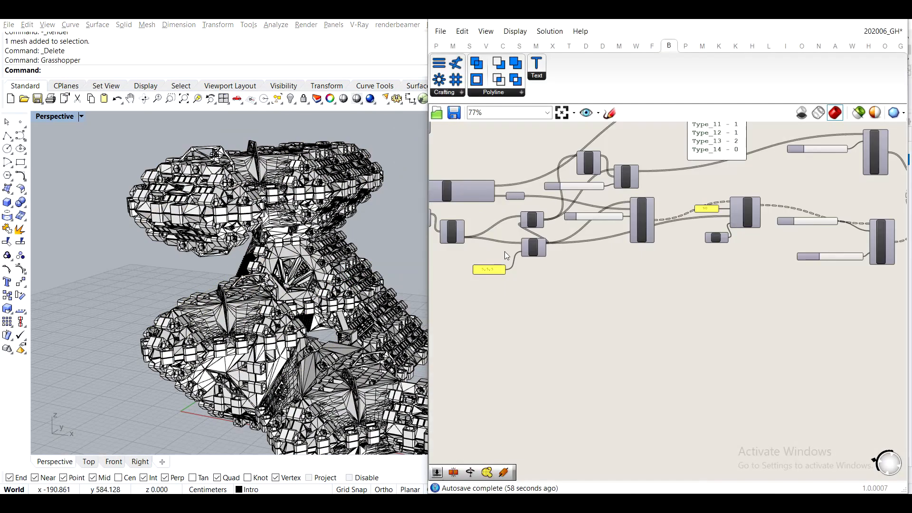
pyautogui.scroll(6, 481, 270)
pyautogui.doubleClick(504, 269)
pyautogui.doubleClick(503, 214)
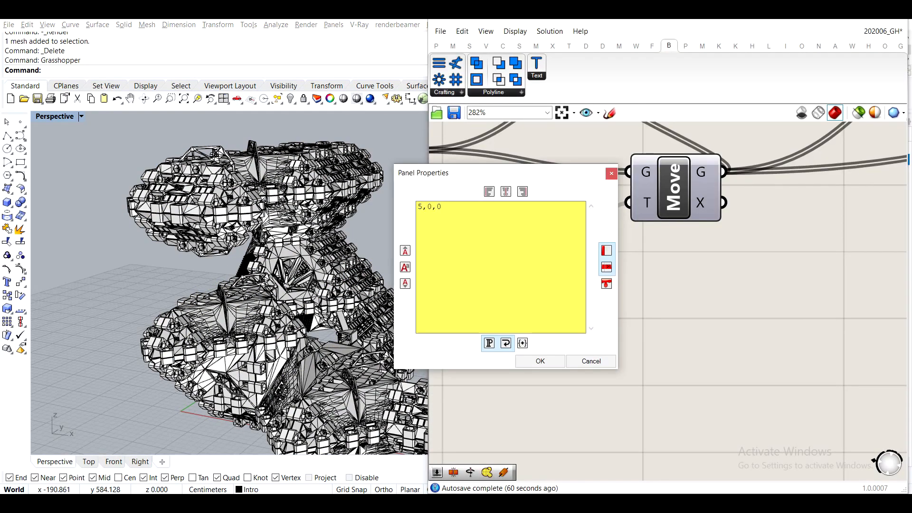
pyautogui.click(540, 361)
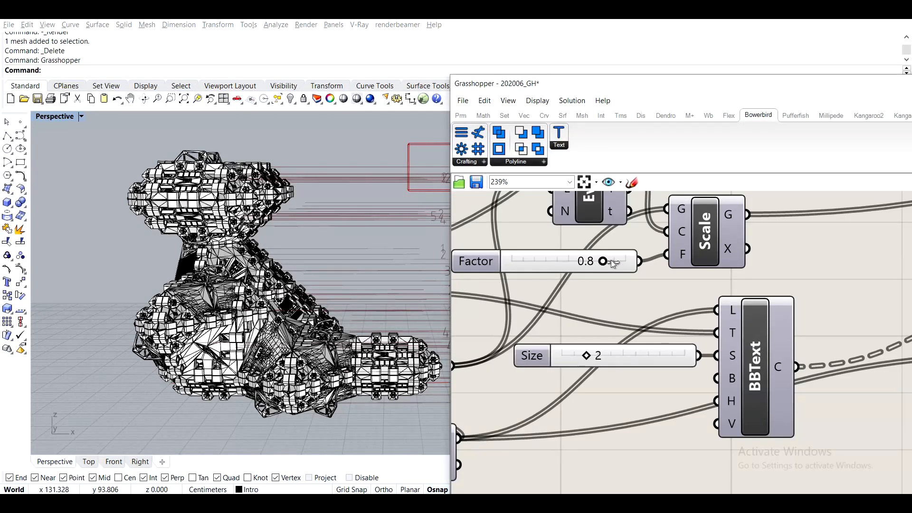
# - Raise the Scale component's Factor slider above 0.9 in its slider settings
pyautogui.rightClick(568, 263)
pyautogui.click(595, 311)
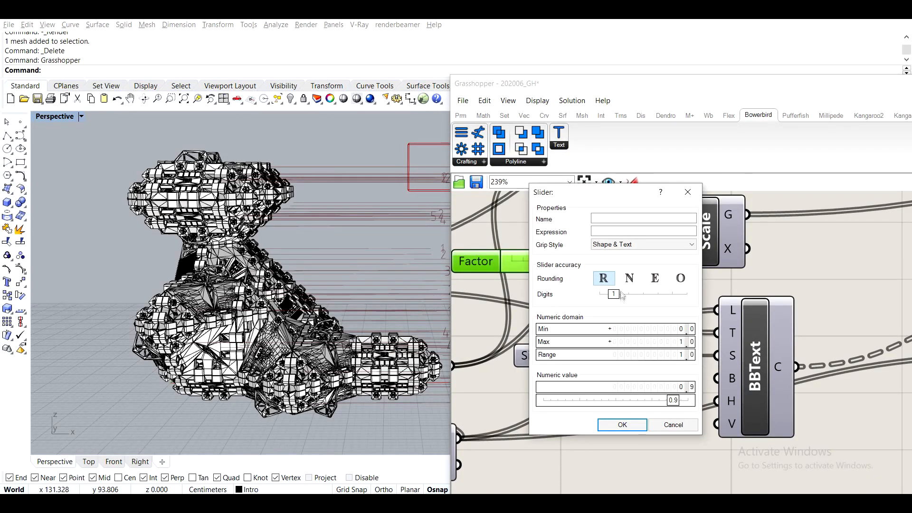
pyautogui.moveTo(684, 402); pyautogui.dragTo(692, 402)
pyautogui.click(622, 424)
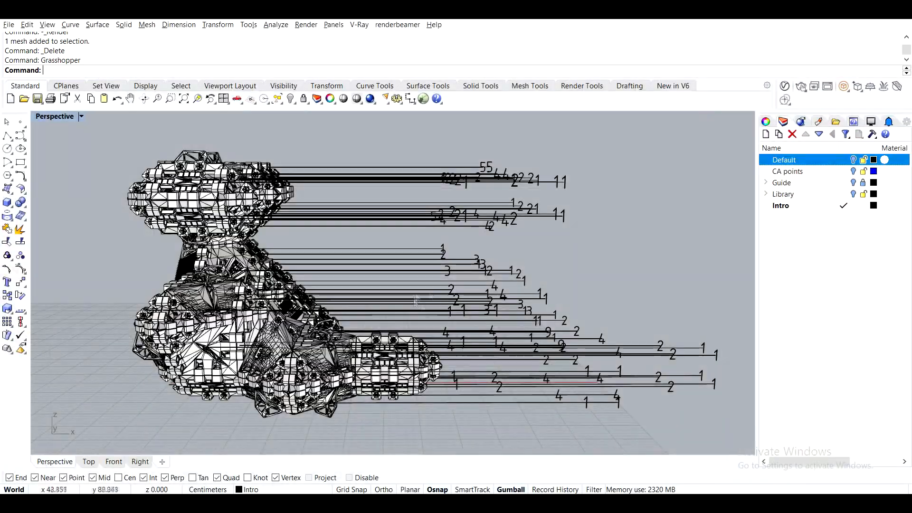
# - Convert the newly baked horizontal leader and label mesh to a V-Ray mesh light
pyautogui.moveTo(404, 303); pyautogui.dragTo(424, 289, button='right')
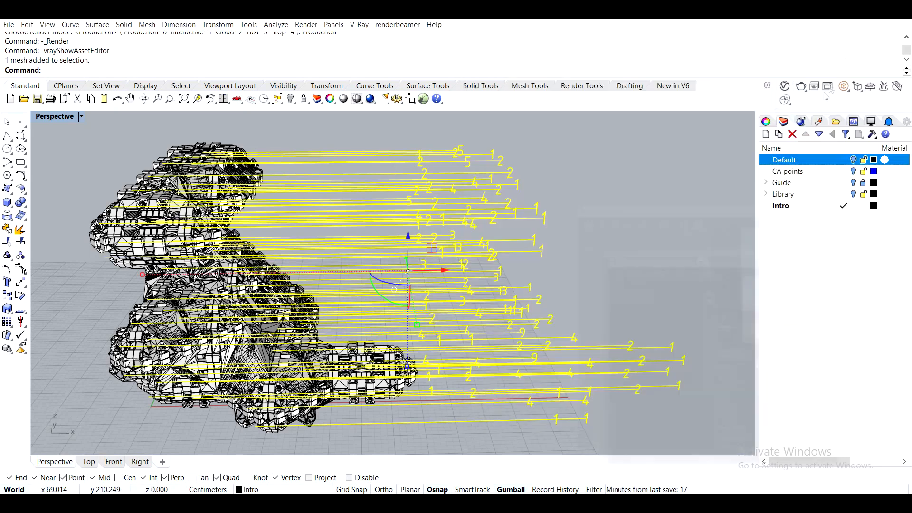
pyautogui.click(824, 94)
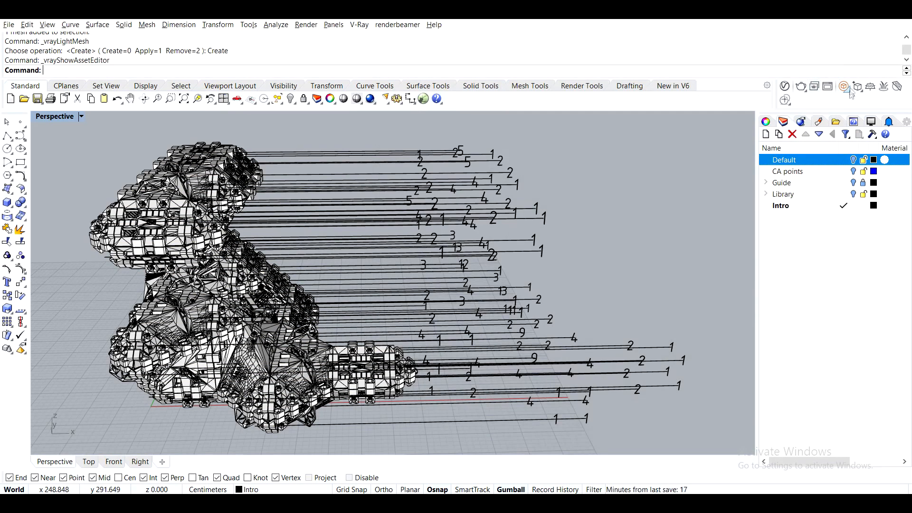
# - Draw a rectangular V-Ray light on the ground plane beside the aggregation, opposite the labels
pyautogui.click(797, 104)
pyautogui.press('Escape')
pyautogui.moveTo(221, 211)
pyautogui.mouseDown(button='right')
pyautogui.moveTo(125, 280)
pyautogui.moveTo(328, 251)
pyautogui.mouseUp(button='right')
pyautogui.scroll(-5, 125, 280)
pyautogui.click(844, 87)
pyautogui.click(207, 233)
pyautogui.click(216, 438)
pyautogui.click(359, 421)
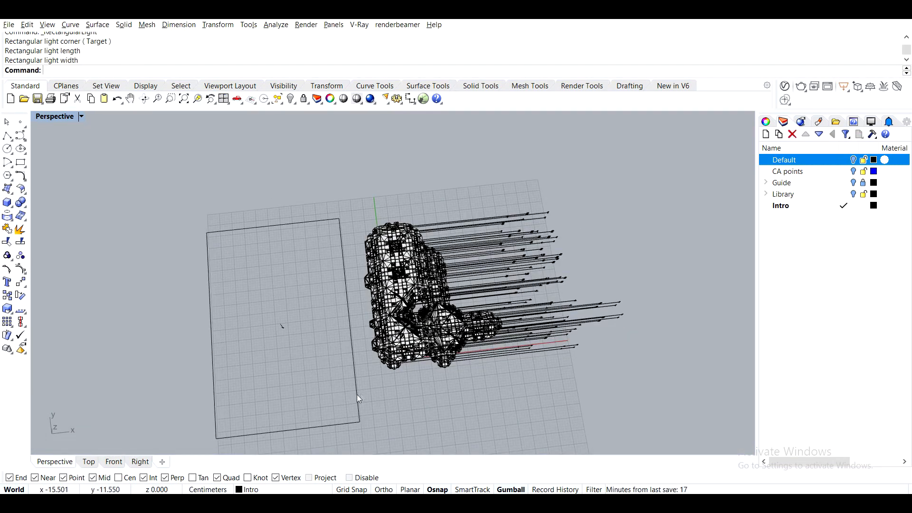
# - Tilt the rectangular light upright and position it to face the aggregation
pyautogui.click(360, 399)
pyautogui.moveTo(360, 398); pyautogui.dragTo(247, 310, button='right')
pyautogui.moveTo(312, 307); pyautogui.dragTo(327, 302)
pyautogui.moveTo(327, 302); pyautogui.dragTo(227, 305, button='right')
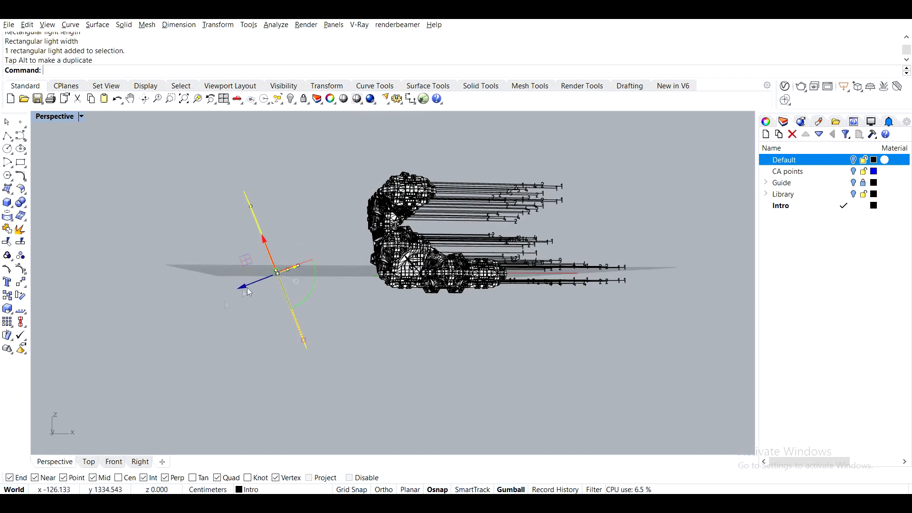
pyautogui.moveTo(239, 302); pyautogui.dragTo(241, 306)
pyautogui.click(304, 312)
pyautogui.moveTo(313, 311); pyautogui.dragTo(265, 313, button='right')
pyautogui.scroll(3, 358, 315)
pyautogui.scroll(4, 346, 306)
pyautogui.keyDown('shift'); pyautogui.moveTo(347, 305); pyautogui.dragTo(360, 330, button='right'); pyautogui.keyUp('shift')
pyautogui.moveTo(360, 330); pyautogui.dragTo(337, 312, button='right')
# - Turn on the safe frame in the V-Ray render output settings and render the reframed aggregation with its labels
pyautogui.click(784, 86)
pyautogui.click(425, 208)
pyautogui.click(570, 221)
pyautogui.click(822, 32)
pyautogui.keyDown('shift'); pyautogui.moveTo(433, 237); pyautogui.dragTo(491, 237, button='right'); pyautogui.keyUp('shift')
pyautogui.rightClick(491, 237)
pyautogui.click(553, 49)
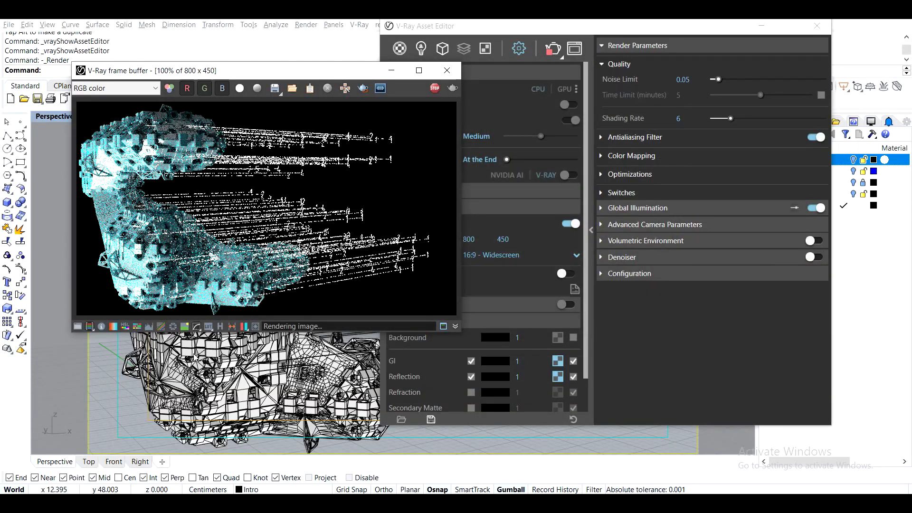
# - Stop the render, select the aggregation mesh, and replace the metallic material with a new Car Paint material
pyautogui.click(433, 89)
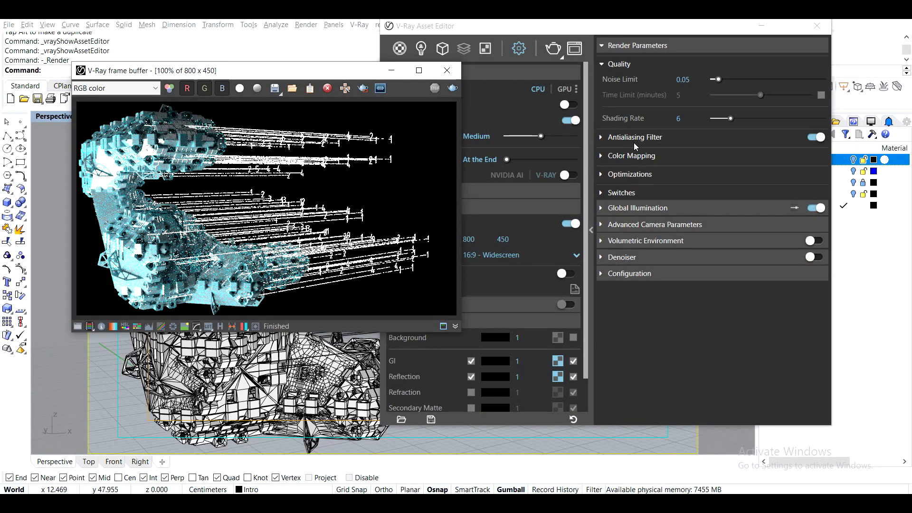
pyautogui.click(628, 208)
pyautogui.click(346, 378)
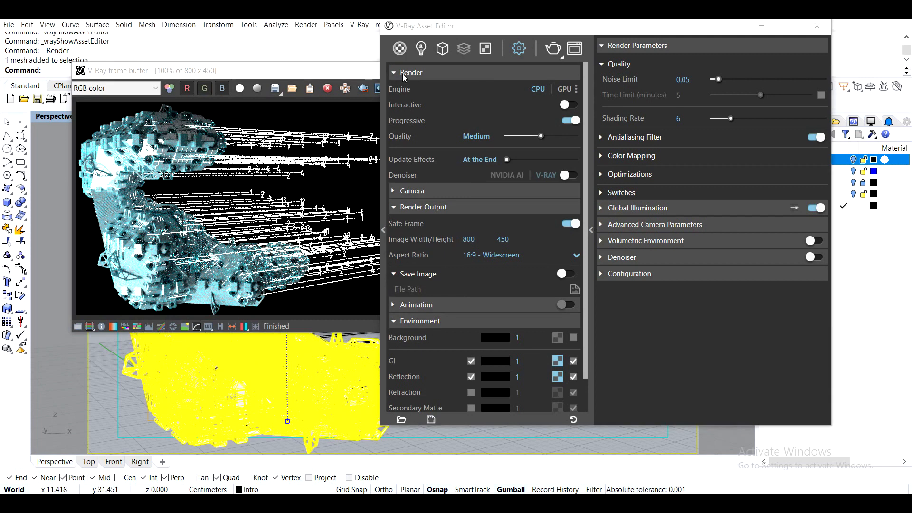
pyautogui.click(400, 49)
pyautogui.rightClick(418, 106)
pyautogui.click(420, 49)
pyautogui.click(421, 102)
pyautogui.rightClick(399, 58)
pyautogui.write('G')
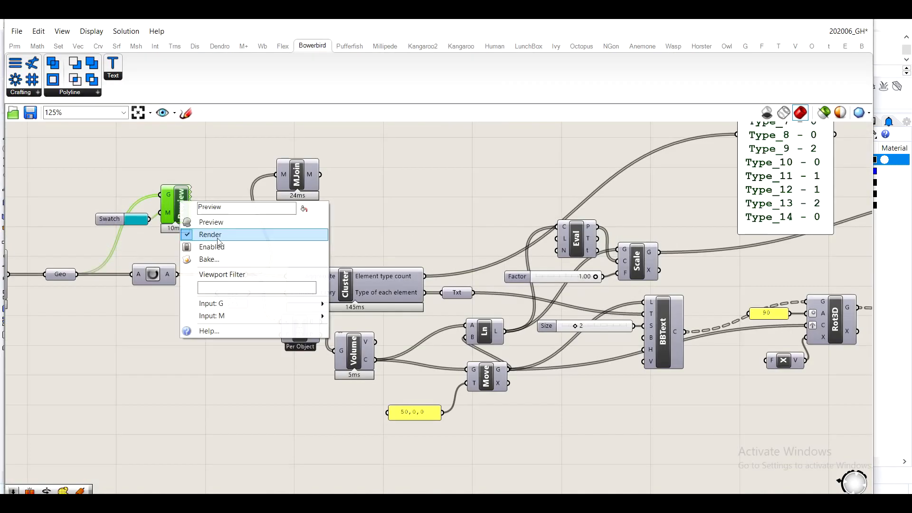
pyautogui.press('Escape')
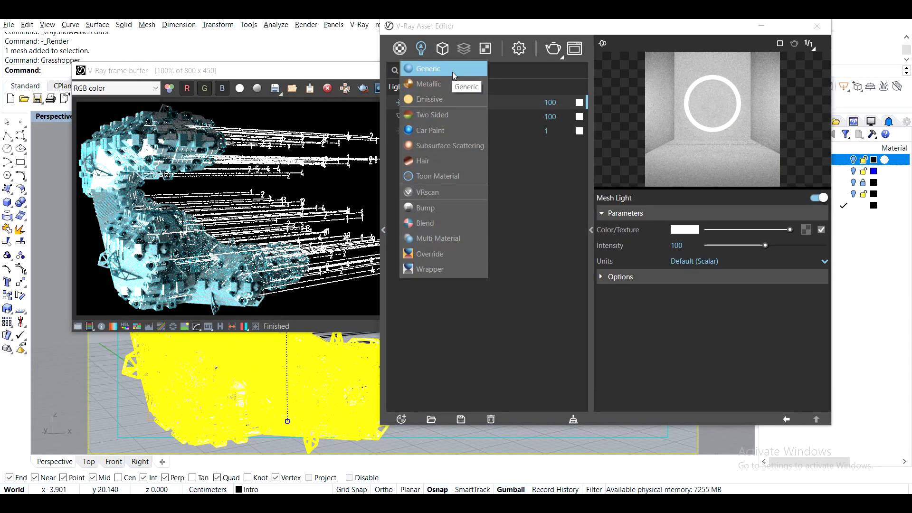
pyautogui.click(446, 129)
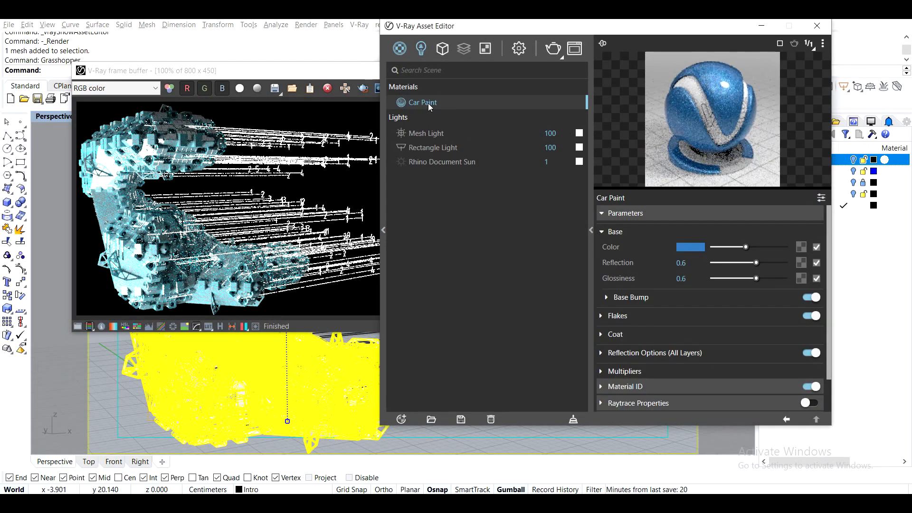
# - Set the Car Paint material's base colour to red
pyautogui.click(725, 247)
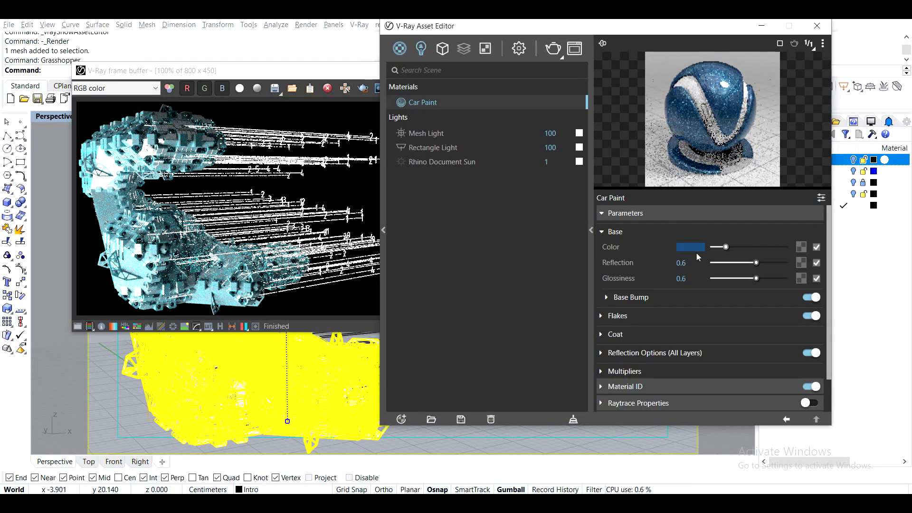
pyautogui.click(695, 248)
pyautogui.click(430, 167)
pyautogui.click(372, 210)
pyautogui.click(635, 152)
# - Set the Car Paint's flake colour to golden yellow and its flake density to 6
pyautogui.click(600, 315)
pyautogui.click(690, 331)
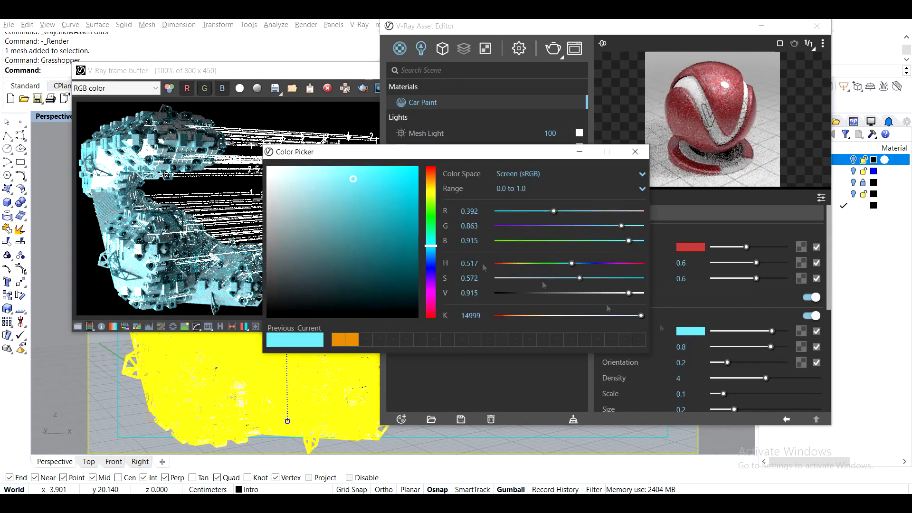
pyautogui.moveTo(388, 190); pyautogui.dragTo(410, 167)
pyautogui.click(635, 152)
pyautogui.moveTo(690, 379); pyautogui.dragTo(673, 381)
pyautogui.write('6')
pyautogui.press('Return')
# - Apply the Car Paint material to the selected aggregation, deselect it, and frame a closer view with the labels extending sideways
pyautogui.rightClick(431, 102)
pyautogui.click(453, 127)
pyautogui.click(817, 26)
pyautogui.click(450, 70)
pyautogui.moveTo(548, 232); pyautogui.dragTo(380, 264, button='right')
pyautogui.scroll(-6, 489, 226)
pyautogui.scroll(4, 380, 264)
pyautogui.scroll(8, 380, 264)
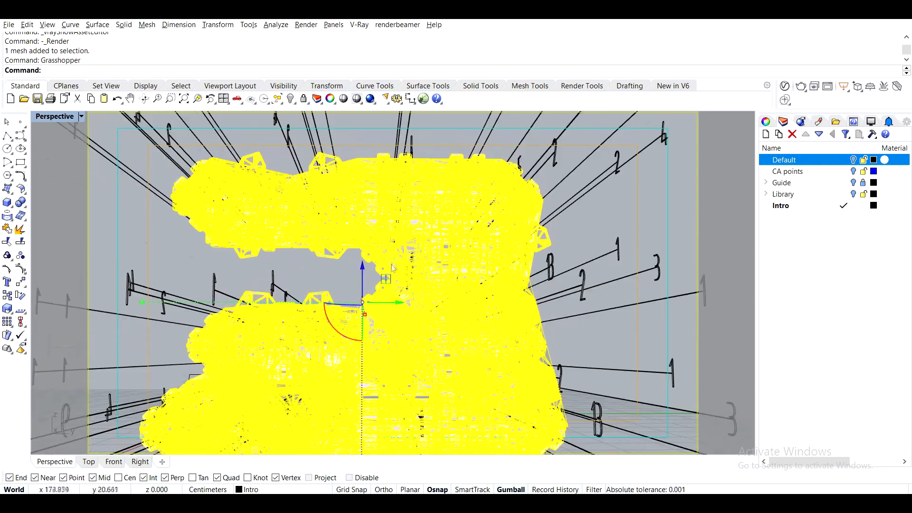
pyautogui.press('Escape')
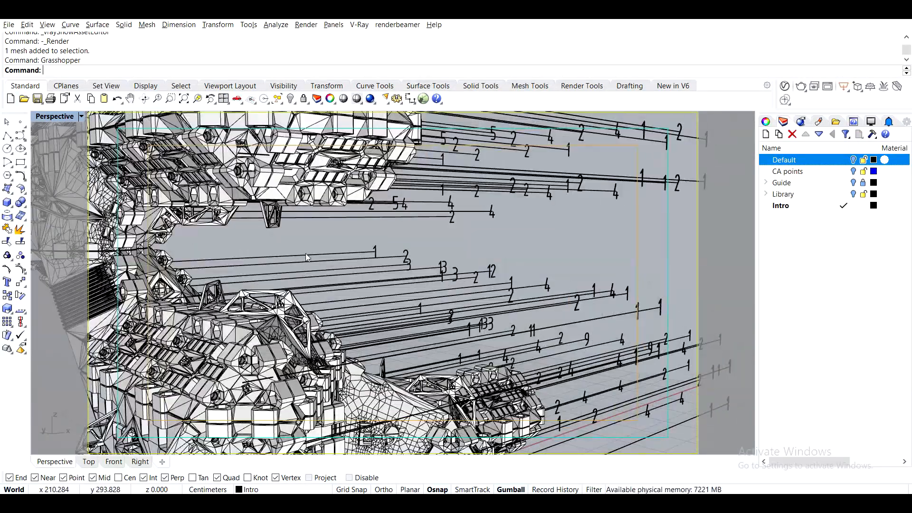
# - Set the mesh light's intensity to 30 and its colour to light red
pyautogui.click(784, 86)
pyautogui.click(536, 135)
pyautogui.click(685, 229)
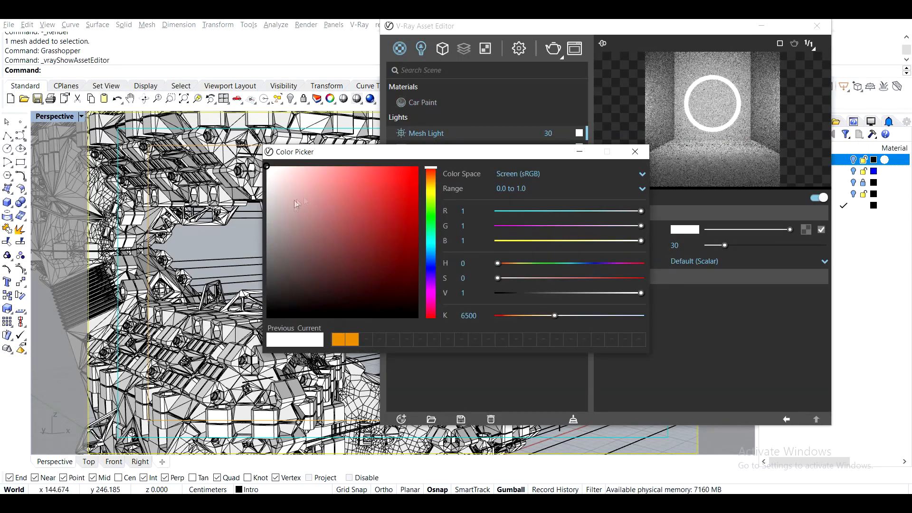
pyautogui.moveTo(296, 203); pyautogui.dragTo(344, 158)
pyautogui.click(635, 152)
# - Render the closer view and examine the car paint flakes on the aggregation up close
pyautogui.click(445, 148)
pyautogui.click(579, 147)
pyautogui.click(635, 151)
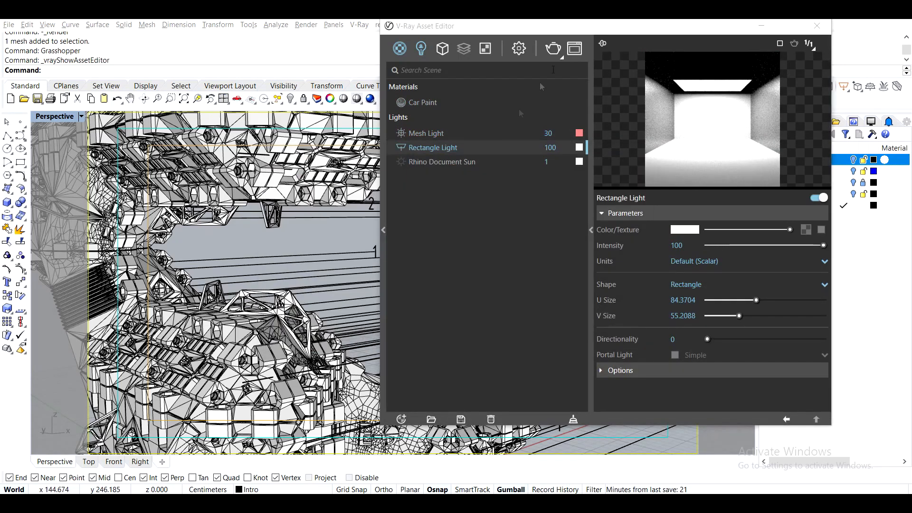
pyautogui.click(553, 50)
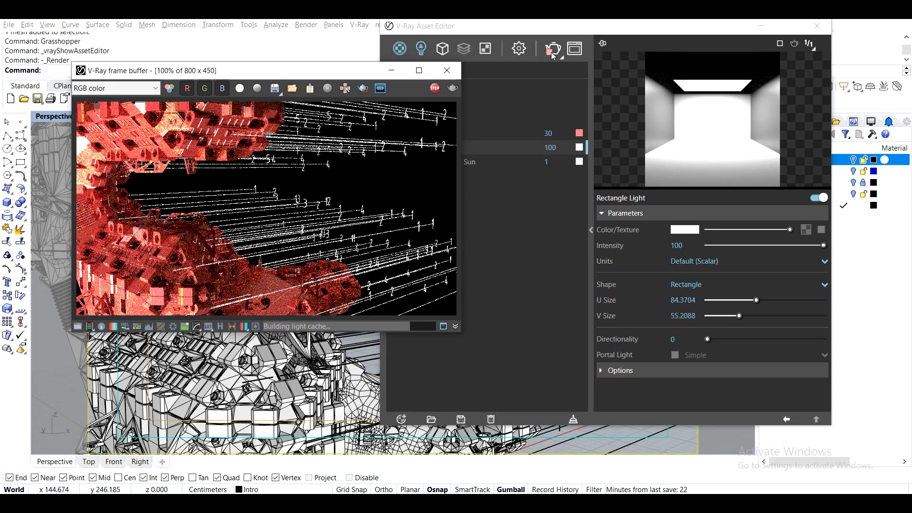
pyautogui.scroll(-1, 166, 109)
pyautogui.scroll(4, 166, 123)
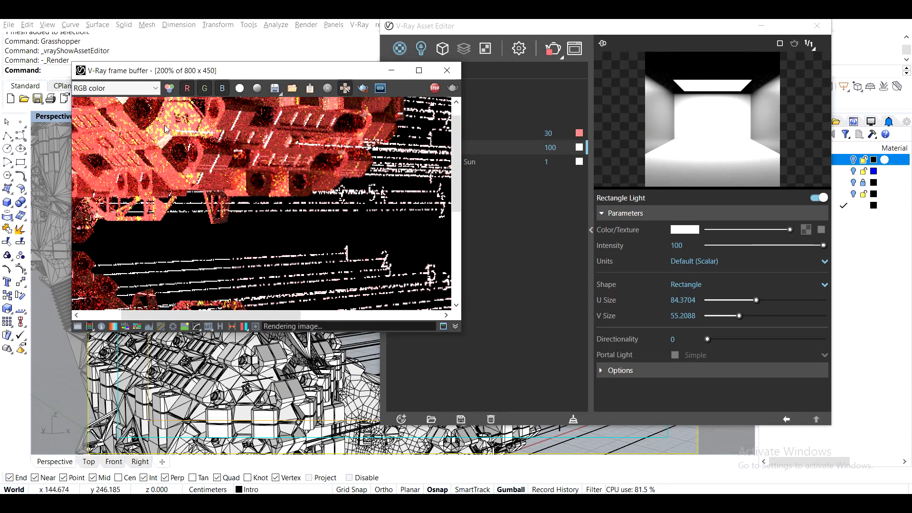
pyautogui.scroll(-3, 166, 129)
pyautogui.click(447, 70)
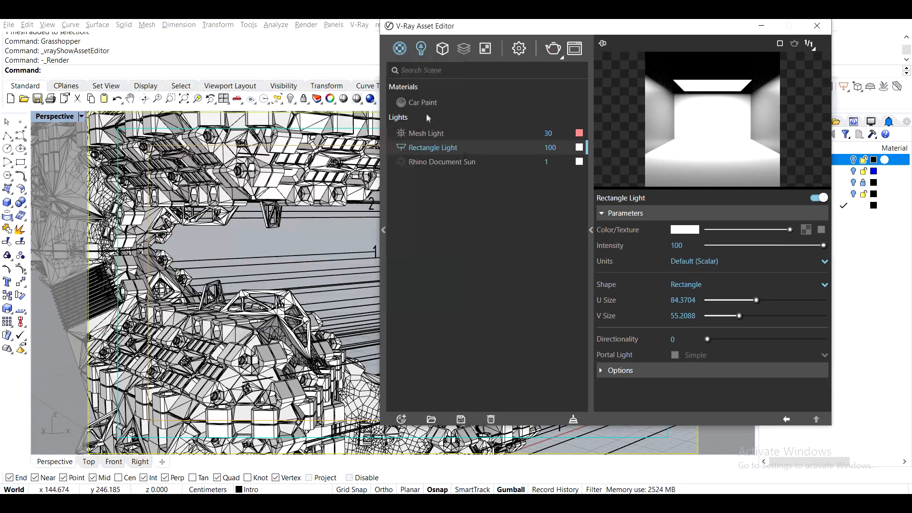
# - Set the Car Paint's flake size to 0.02
pyautogui.click(423, 103)
pyautogui.scroll(-3, 693, 299)
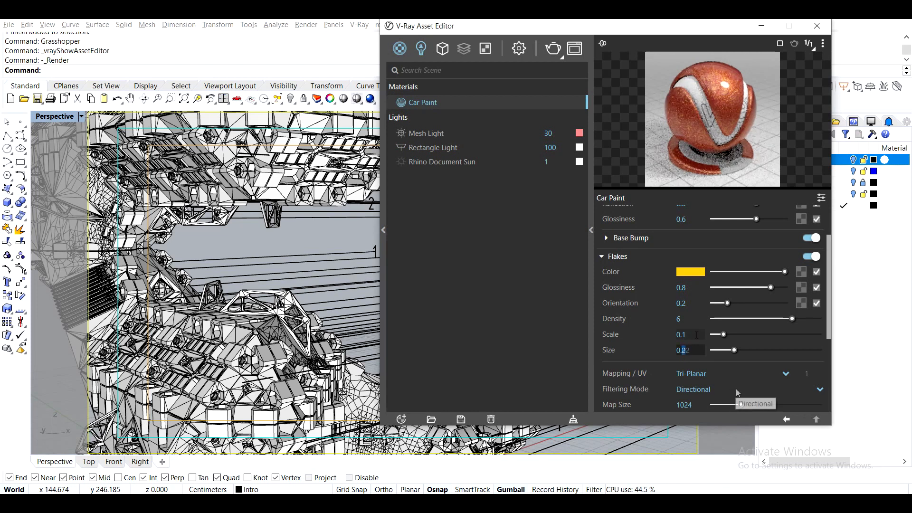
pyautogui.click(698, 351)
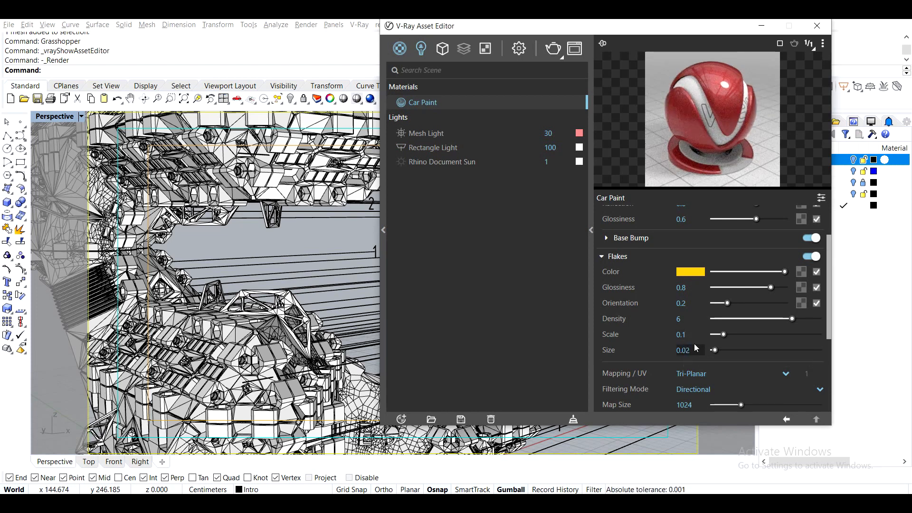
# - Set the render environment's background colour to dark red
pyautogui.click(520, 53)
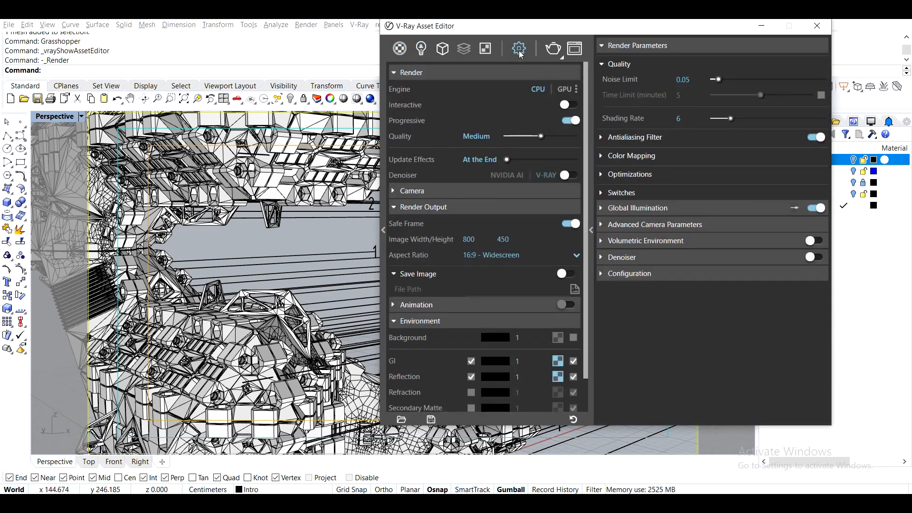
pyautogui.click(496, 338)
pyautogui.moveTo(390, 248); pyautogui.dragTo(403, 255)
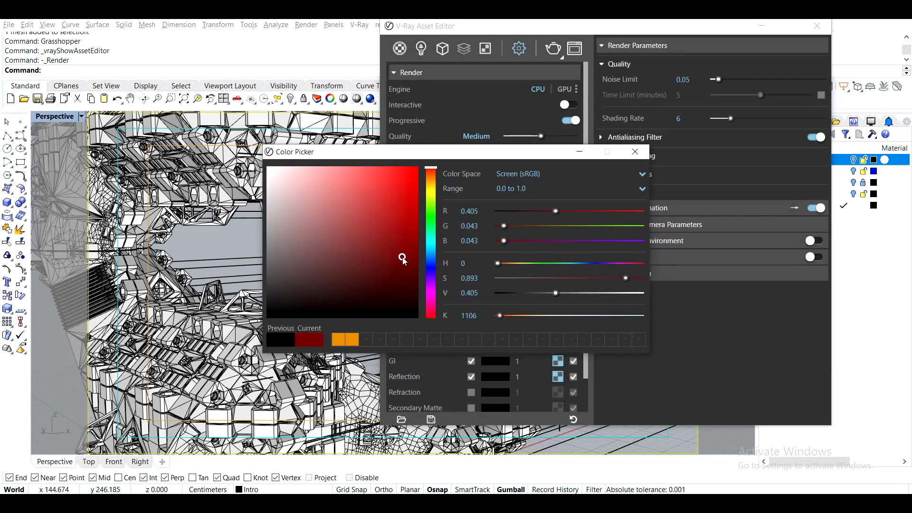
pyautogui.click(634, 152)
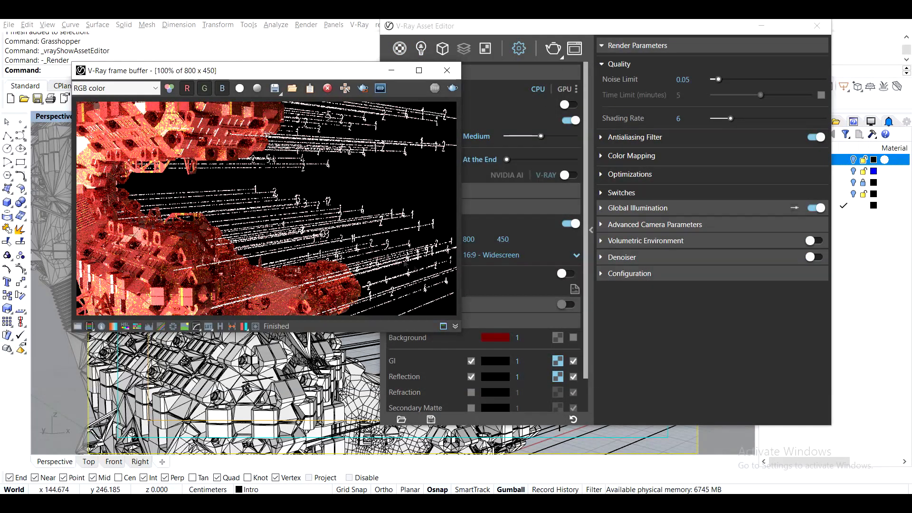
pyautogui.click(495, 337)
pyautogui.click(635, 151)
# - Assign a Gradient texture to the environment background and set its start stop to pale pink
pyautogui.click(557, 337)
pyautogui.click(596, 108)
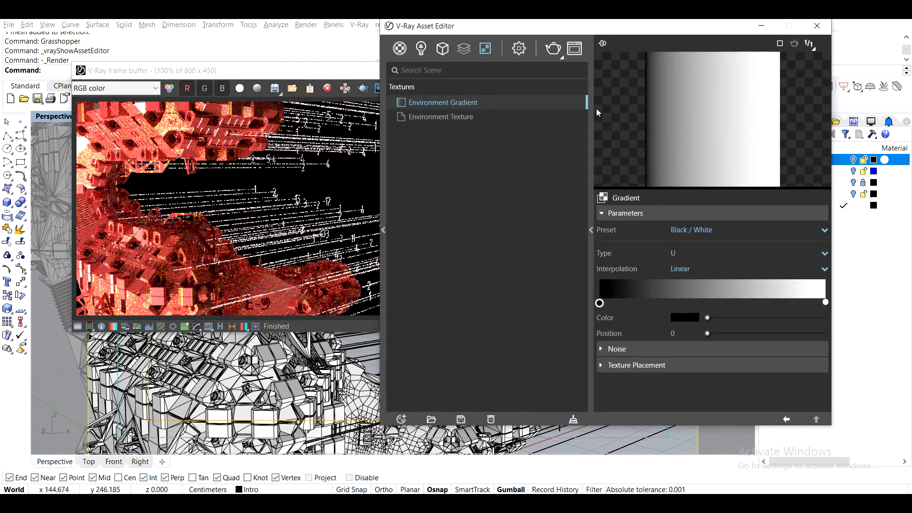
pyautogui.click(712, 230)
pyautogui.click(696, 297)
pyautogui.click(603, 287)
pyautogui.moveTo(604, 303); pyautogui.dragTo(583, 311)
pyautogui.click(684, 317)
pyautogui.moveTo(414, 256); pyautogui.dragTo(295, 215)
pyautogui.click(635, 152)
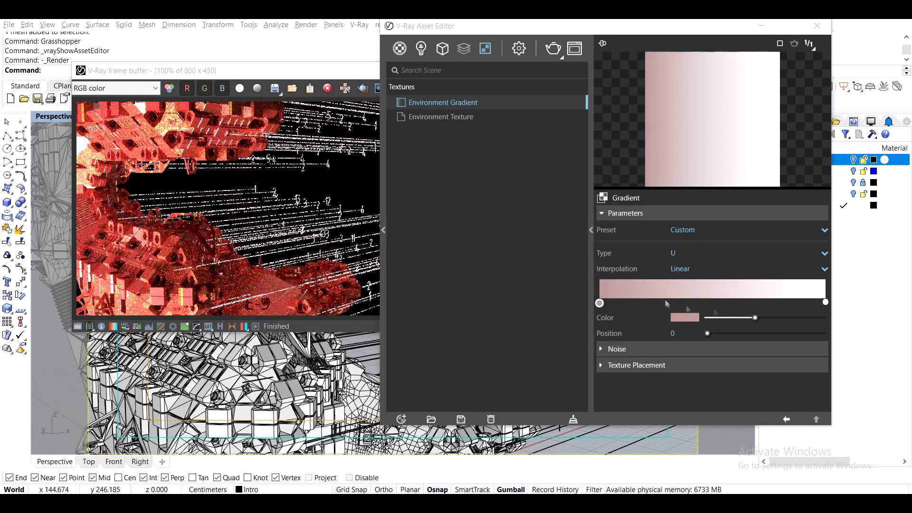
# - Set the gradient's end stop at position 1 to dark red and render the scene
pyautogui.click(825, 302)
pyautogui.click(683, 317)
pyautogui.moveTo(378, 228); pyautogui.dragTo(401, 238)
pyautogui.click(635, 151)
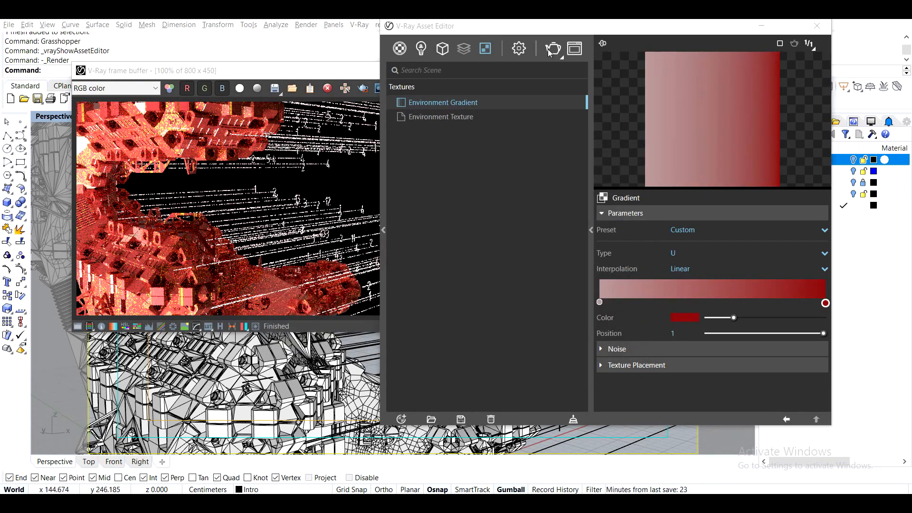
pyautogui.click(550, 49)
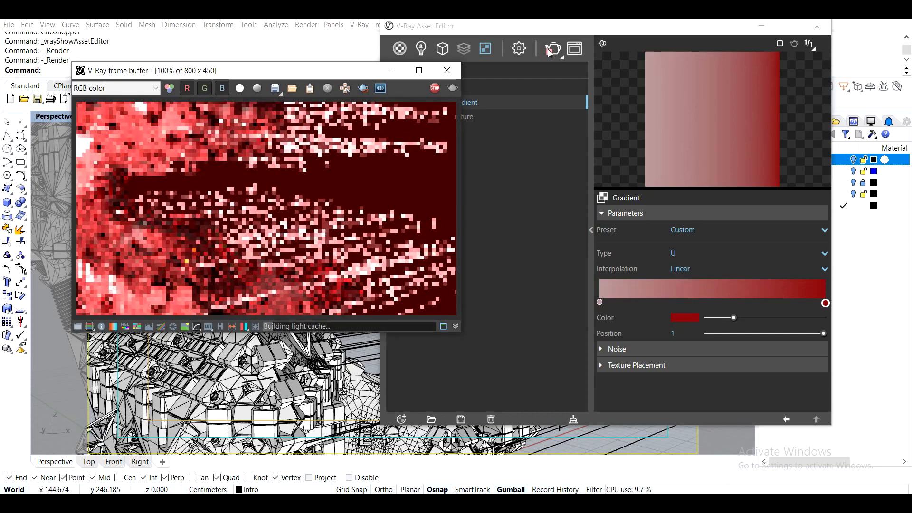
# - Set the gradient's texture placement mapping to Screen and run a test render, stopping it early
pyautogui.click(637, 365)
pyautogui.scroll(-3, 705, 323)
pyautogui.click(706, 279)
pyautogui.click(681, 356)
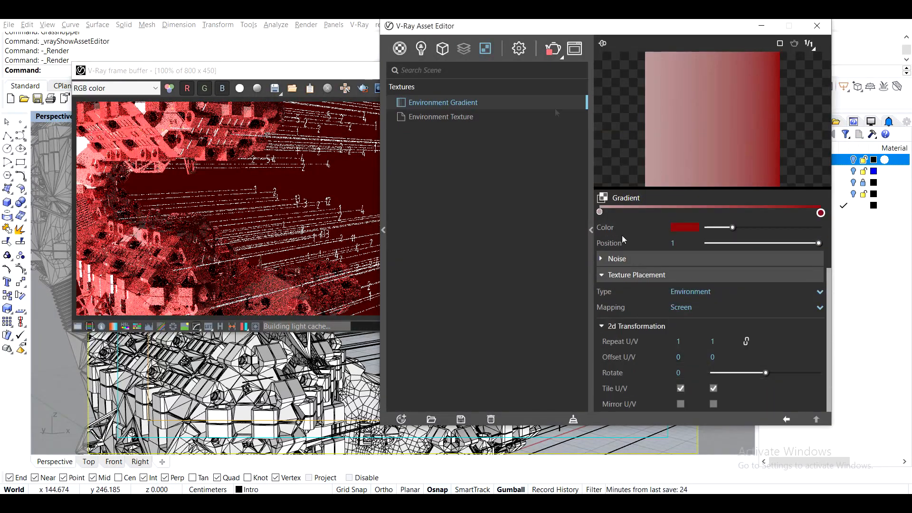
pyautogui.click(553, 50)
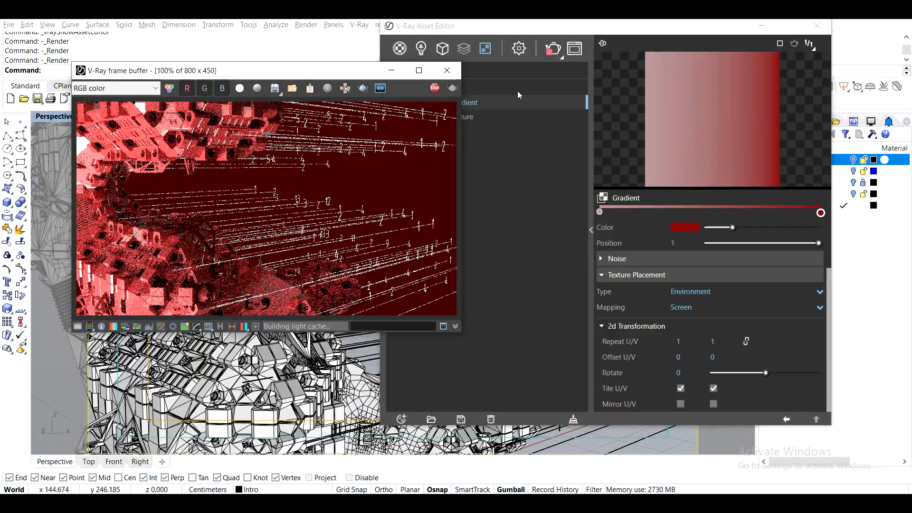
pyautogui.click(435, 93)
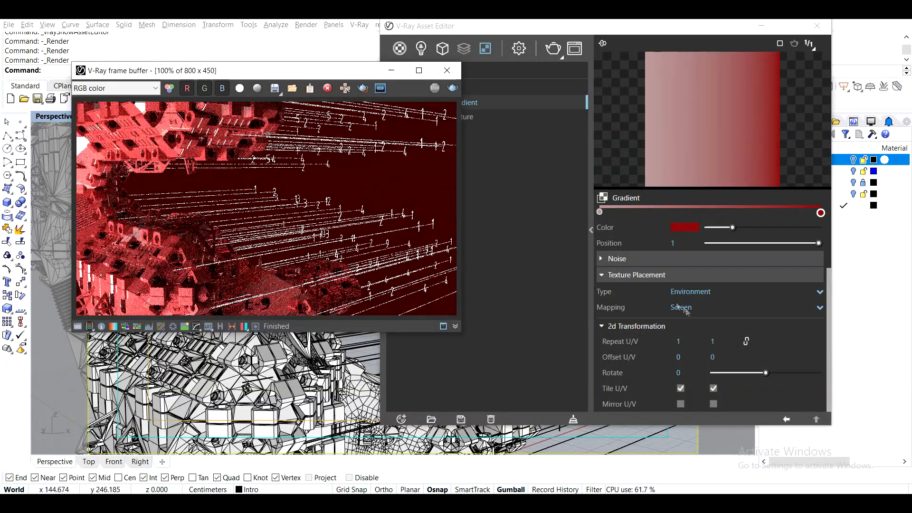
# - Try the 2D (UV Channel) placement type for the background gradient and test-render it
pyautogui.click(690, 293)
pyautogui.click(701, 310)
pyautogui.click(554, 49)
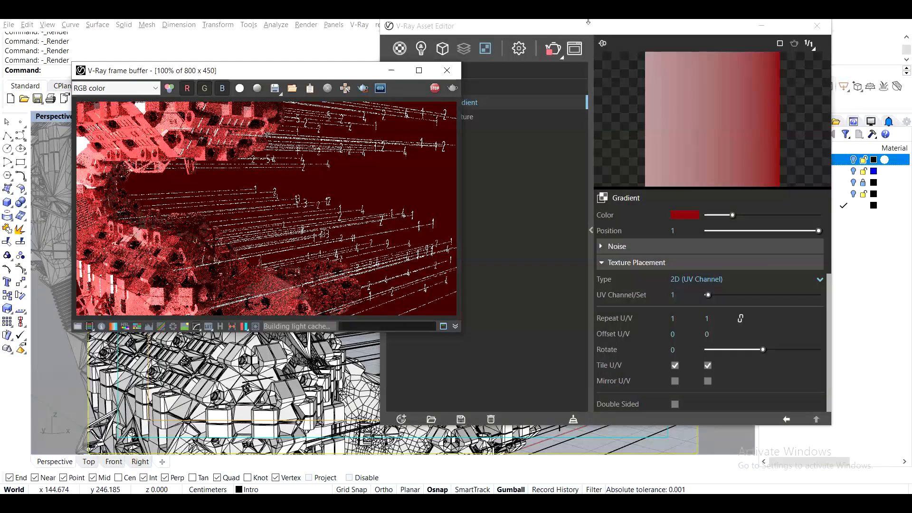
pyautogui.click(608, 34)
pyautogui.click(519, 49)
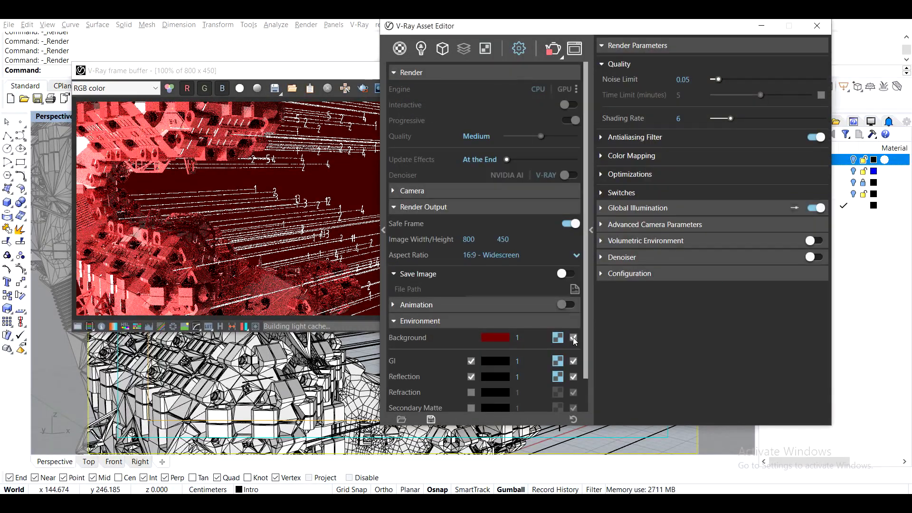
pyautogui.click(554, 50)
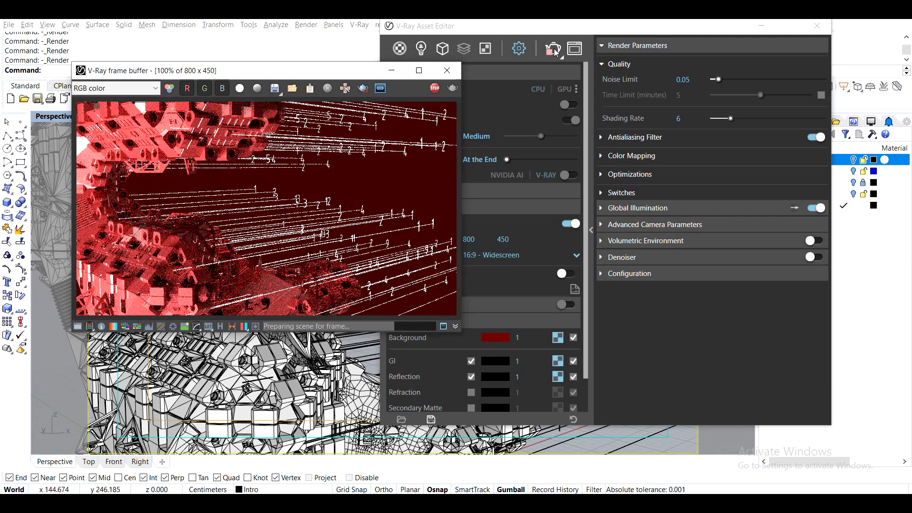
pyautogui.click(434, 90)
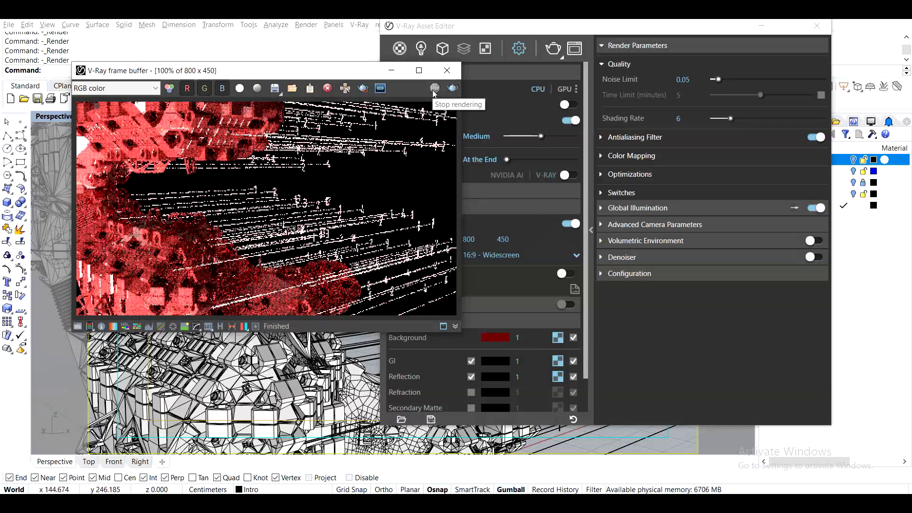
# - Set the background gradient's placement type to Environment with Screen mapping and render again
pyautogui.click(558, 338)
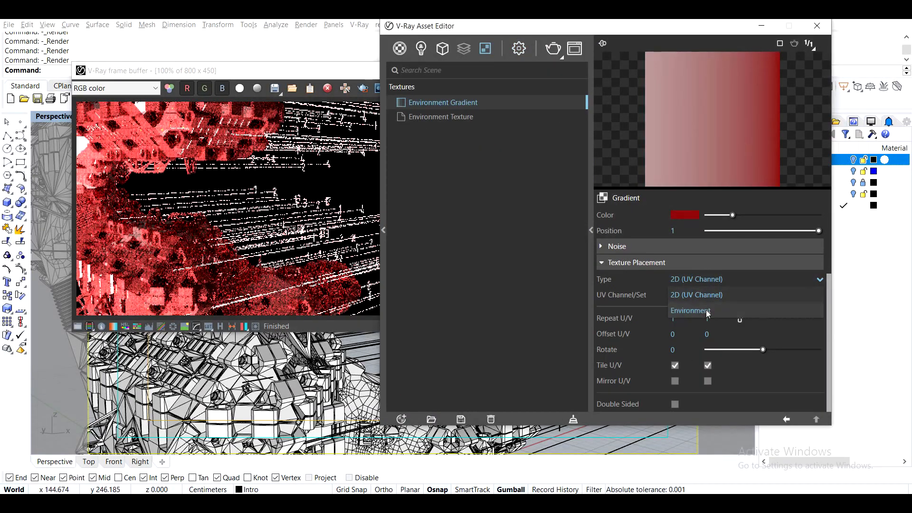
pyautogui.click(559, 55)
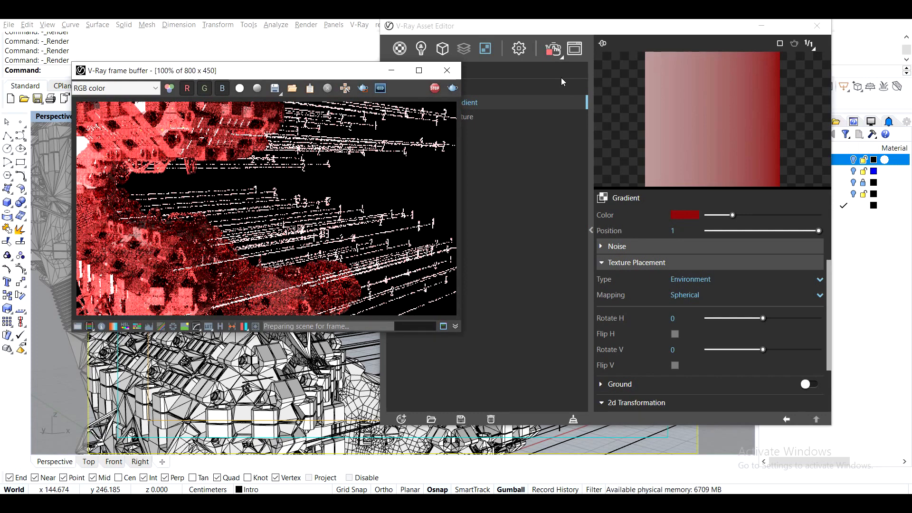
pyautogui.click(693, 294)
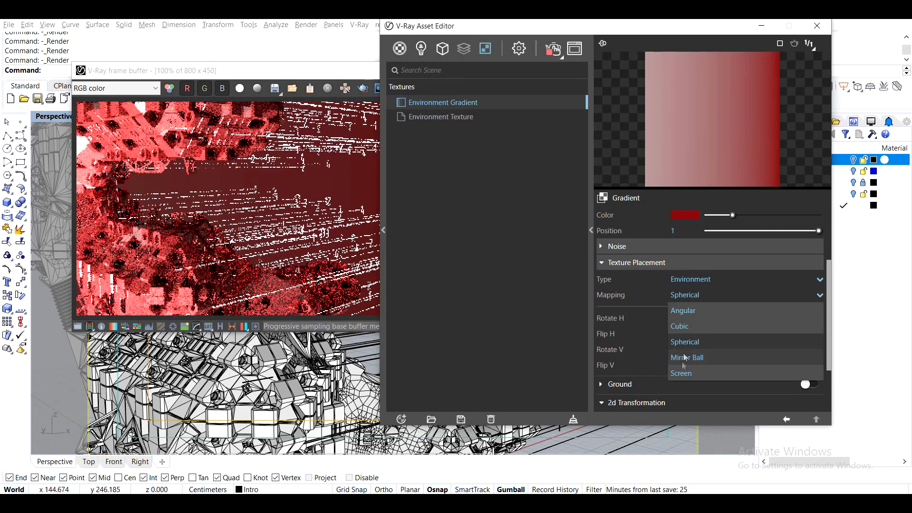
pyautogui.click(684, 371)
pyautogui.click(563, 54)
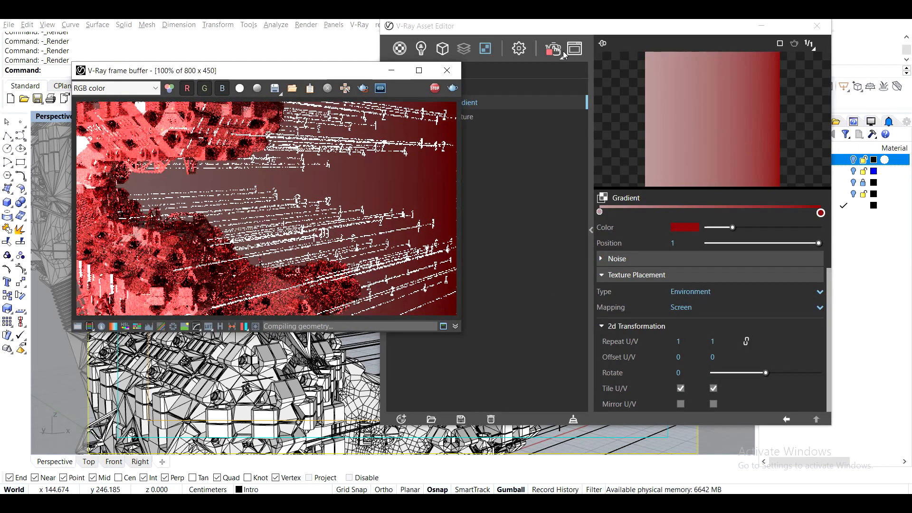
# - Try the Bump and Exponential Up interpolations on the background gradient, then return it to Linear
pyautogui.moveTo(829, 304); pyautogui.dragTo(829, 240)
pyautogui.click(713, 267)
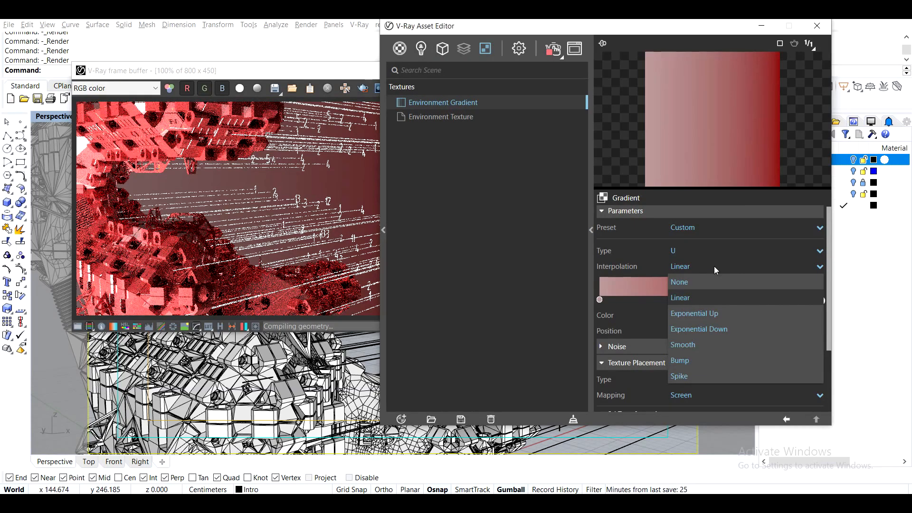
pyautogui.click(679, 360)
pyautogui.click(684, 266)
pyautogui.click(695, 313)
pyautogui.click(687, 268)
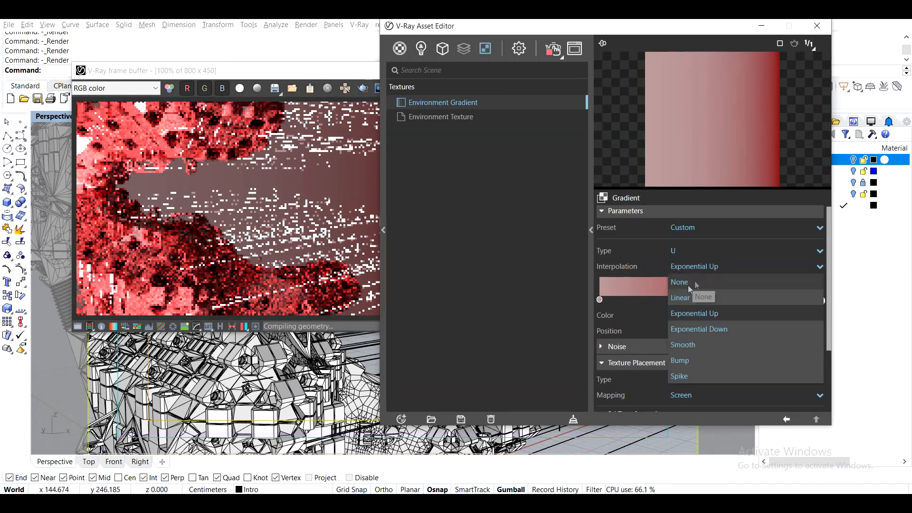
pyautogui.click(680, 297)
# - Rearrange the background gradient with black at position 0, dark red at 0.47 and light pink at 1
pyautogui.click(321, 74)
pyautogui.moveTo(821, 301)
pyautogui.mouseDown()
pyautogui.moveTo(650, 302)
pyautogui.moveTo(820, 303)
pyautogui.mouseUp()
pyautogui.moveTo(522, 27); pyautogui.dragTo(606, 24)
pyautogui.moveTo(729, 298); pyautogui.dragTo(782, 297)
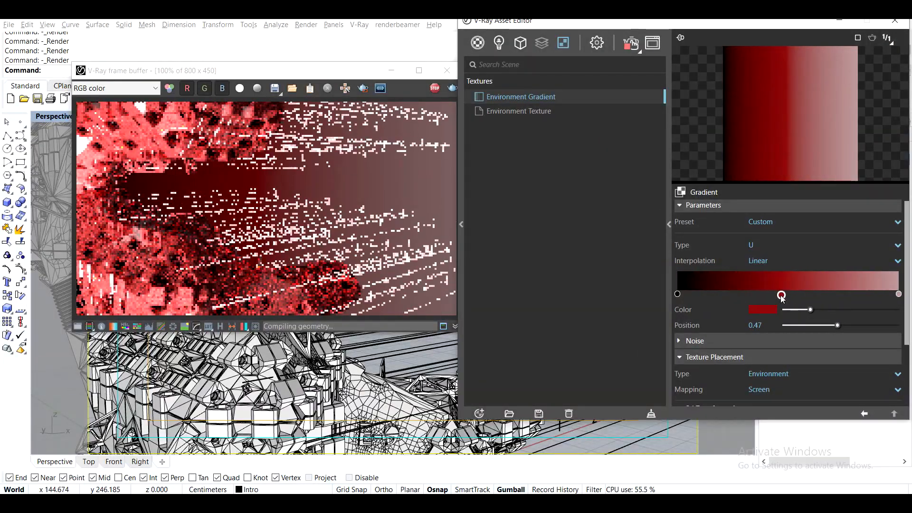
# - Change the gradient's light pink end stop to a saturated yellow-orange
pyautogui.click(762, 310)
pyautogui.moveTo(431, 186); pyautogui.dragTo(431, 177)
pyautogui.click(404, 172)
pyautogui.moveTo(404, 149); pyautogui.dragTo(649, 223)
pyautogui.moveTo(317, 75); pyautogui.dragTo(274, 79)
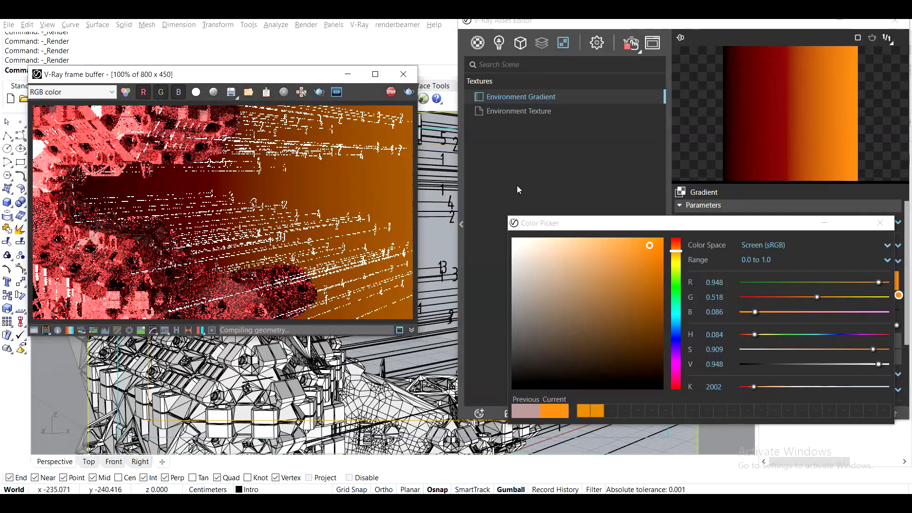
pyautogui.moveTo(676, 252); pyautogui.dragTo(675, 257)
pyautogui.moveTo(651, 223); pyautogui.dragTo(349, 113)
pyautogui.click(577, 112)
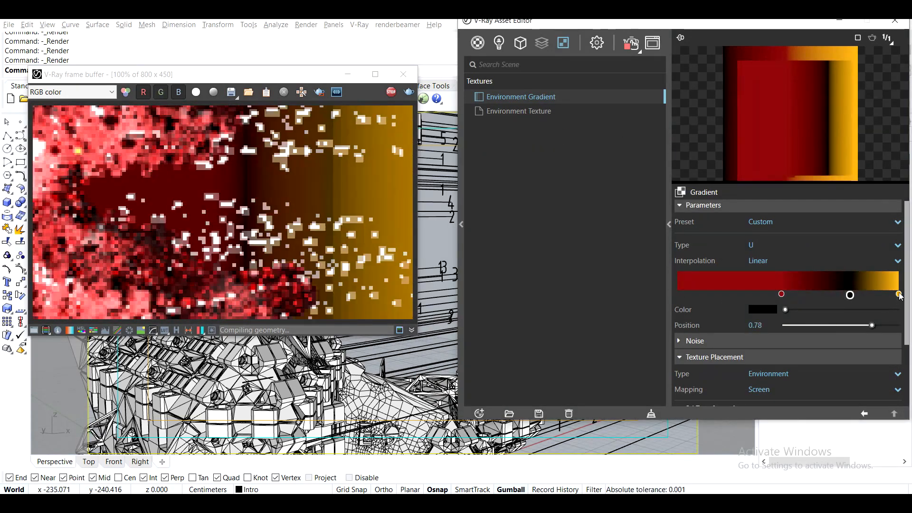
# - Reorder the gradient stops with yellow-orange at position 0, dark red at 0.23 and black at 1
pyautogui.moveTo(898, 294); pyautogui.dragTo(712, 294)
pyautogui.moveTo(850, 295); pyautogui.dragTo(899, 295)
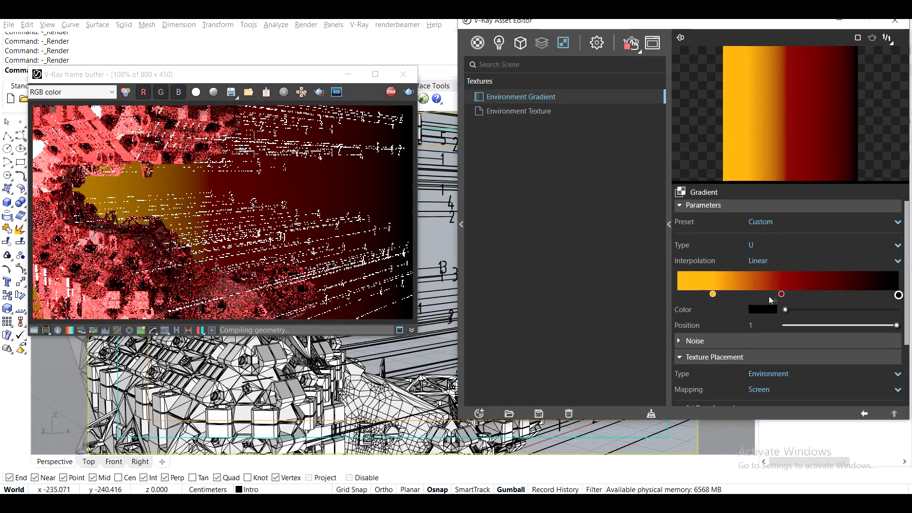
pyautogui.moveTo(781, 294); pyautogui.dragTo(829, 295)
pyautogui.moveTo(714, 295); pyautogui.dragTo(678, 295)
pyautogui.moveTo(830, 295); pyautogui.dragTo(728, 295)
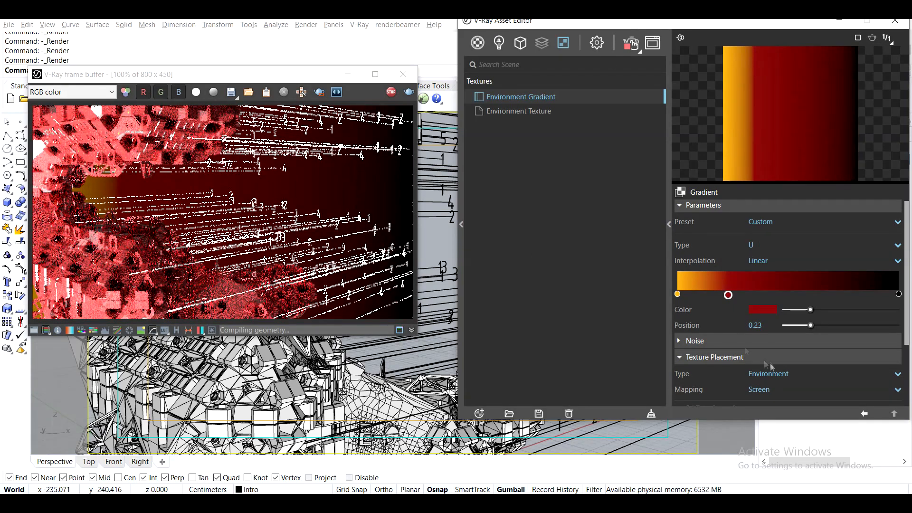
# - Clear the gradient texture from the environment background and set its plain colour to a very dark red
pyautogui.click(863, 414)
pyautogui.rightClick(640, 283)
pyautogui.click(656, 325)
pyautogui.click(574, 283)
pyautogui.moveTo(325, 245); pyautogui.dragTo(328, 252)
pyautogui.moveTo(427, 120); pyautogui.dragTo(601, 75)
pyautogui.click(750, 75)
# - Stop the render, select the aggregation mesh and create a new Toon Material alongside Car Paint
pyautogui.click(478, 43)
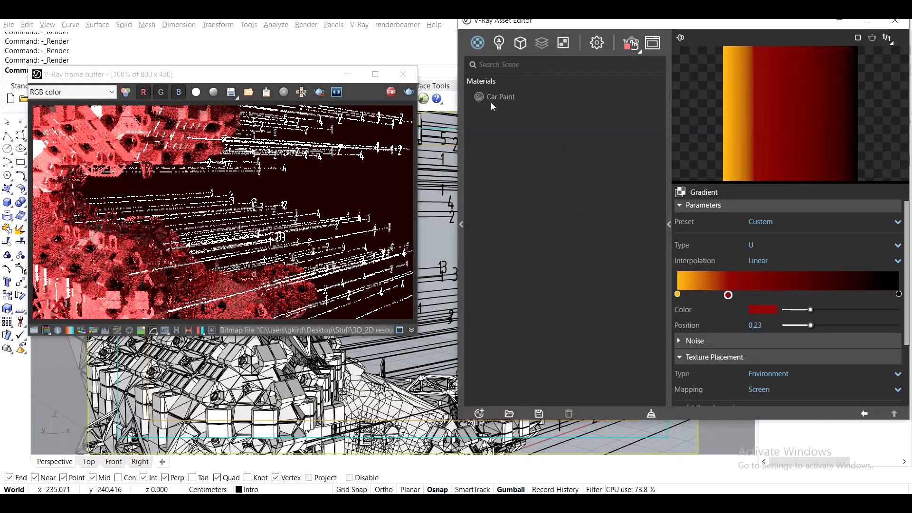
pyautogui.click(491, 97)
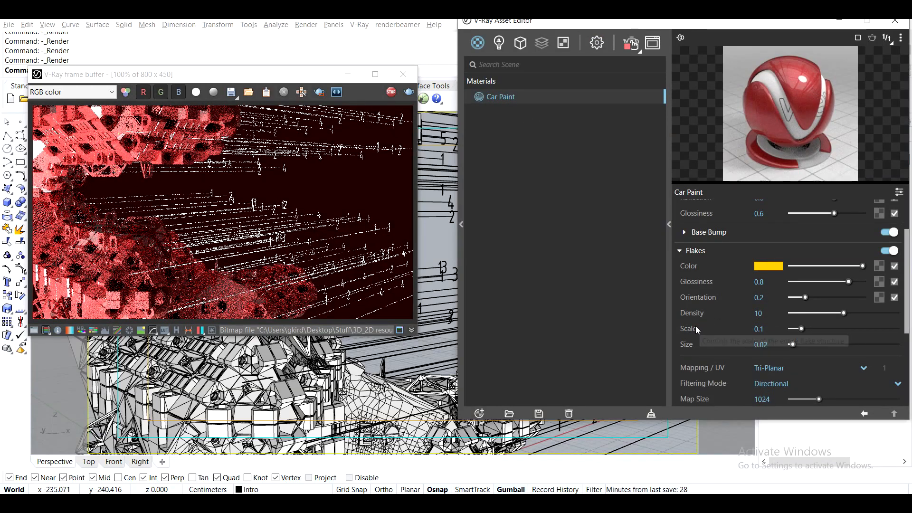
pyautogui.click(478, 413)
pyautogui.moveTo(529, 372)
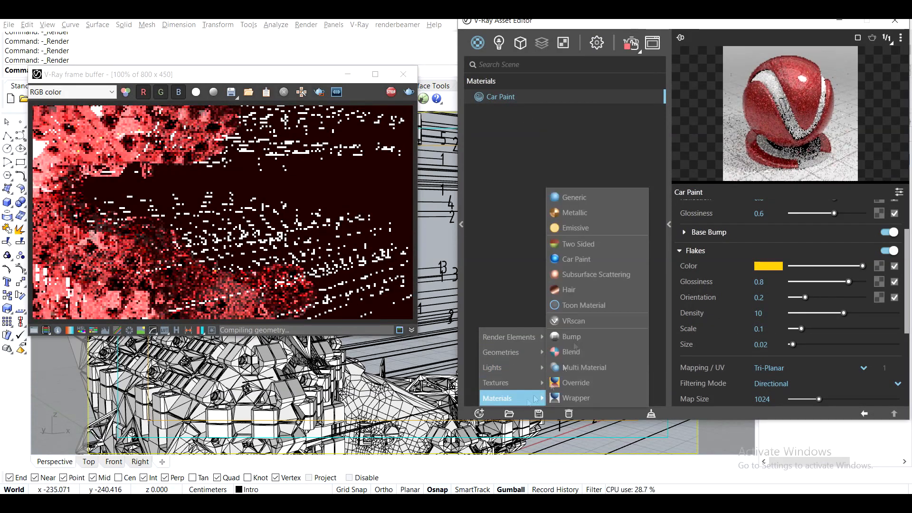
pyautogui.click(391, 92)
pyautogui.click(403, 392)
pyautogui.moveTo(510, 400)
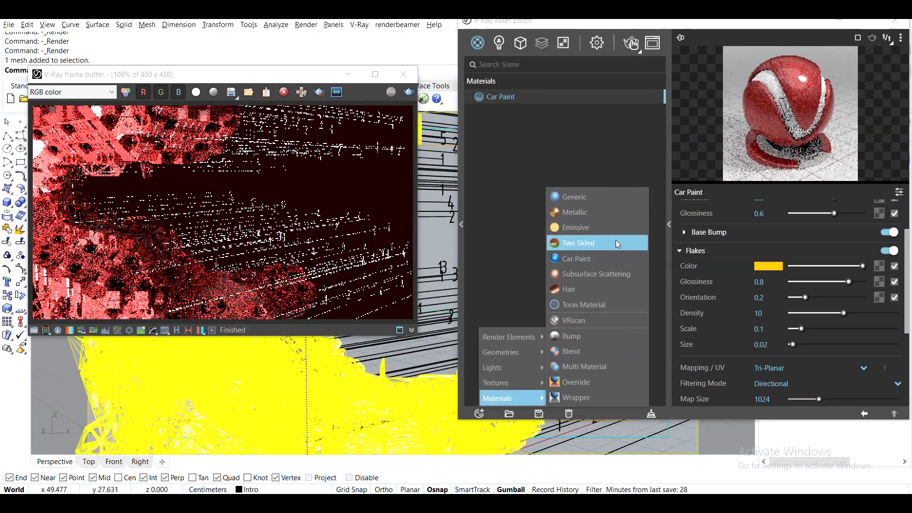
pyautogui.click(599, 305)
# - Configure the toon material with Car Paint as base, a yellow line colour and Multiply Silhouette enabled, and test-render it
pyautogui.click(757, 223)
pyautogui.click(770, 251)
pyautogui.click(763, 247)
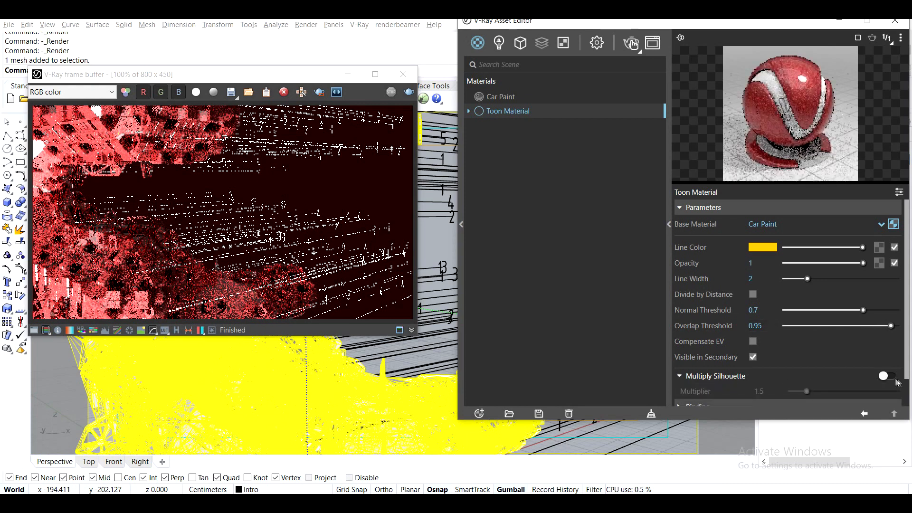
pyautogui.click(889, 376)
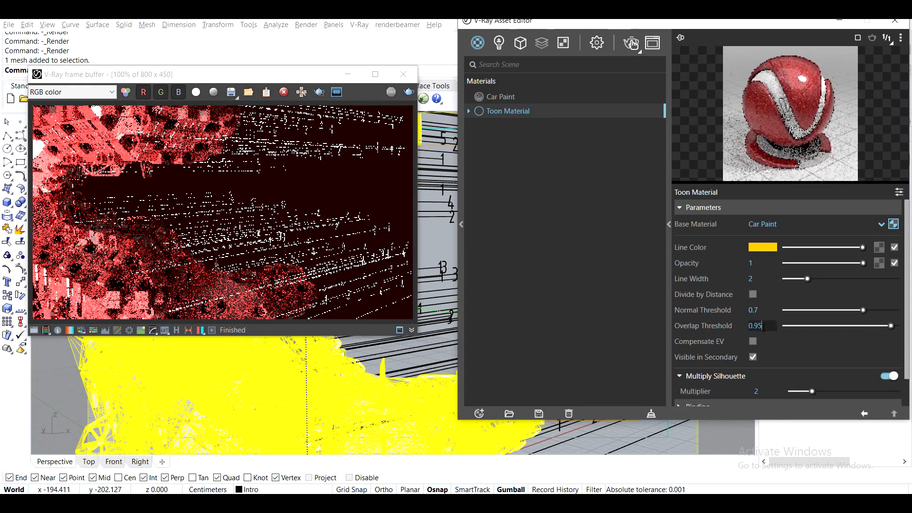
pyautogui.click(630, 42)
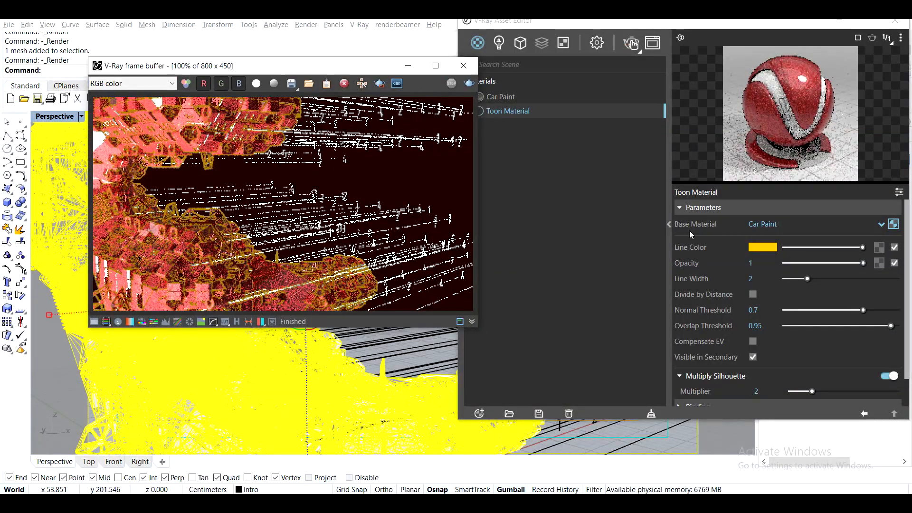
pyautogui.click(762, 247)
pyautogui.moveTo(638, 74); pyautogui.dragTo(536, 69)
pyautogui.click(651, 68)
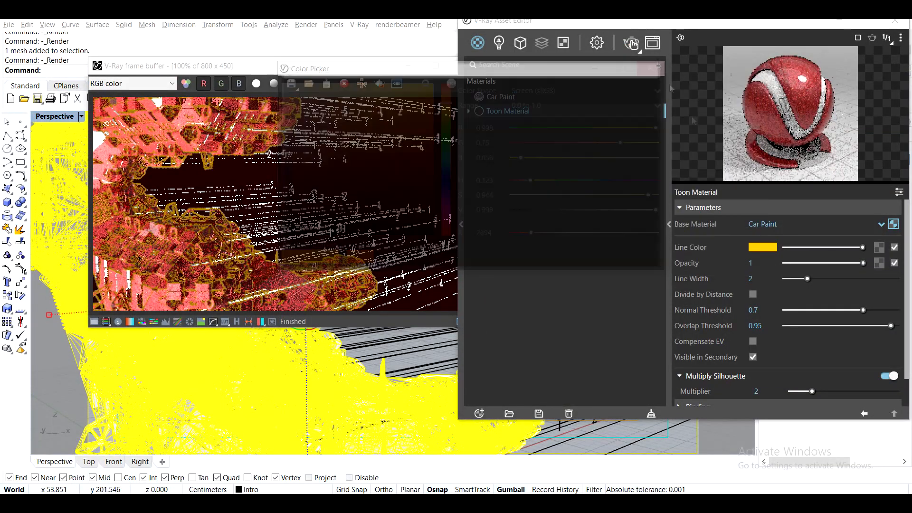
# - Enable Compensate EV on the toon material, set Normal Threshold to 0.95 and Overlap Threshold to 0.7, and check the render
pyautogui.click(753, 341)
pyautogui.click(625, 39)
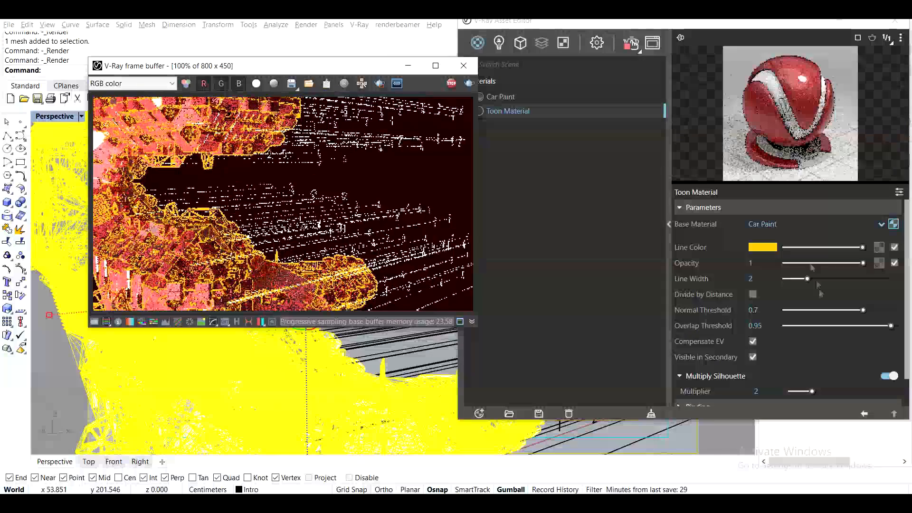
pyautogui.doubleClick(756, 310)
pyautogui.write('95')
pyautogui.press('Return')
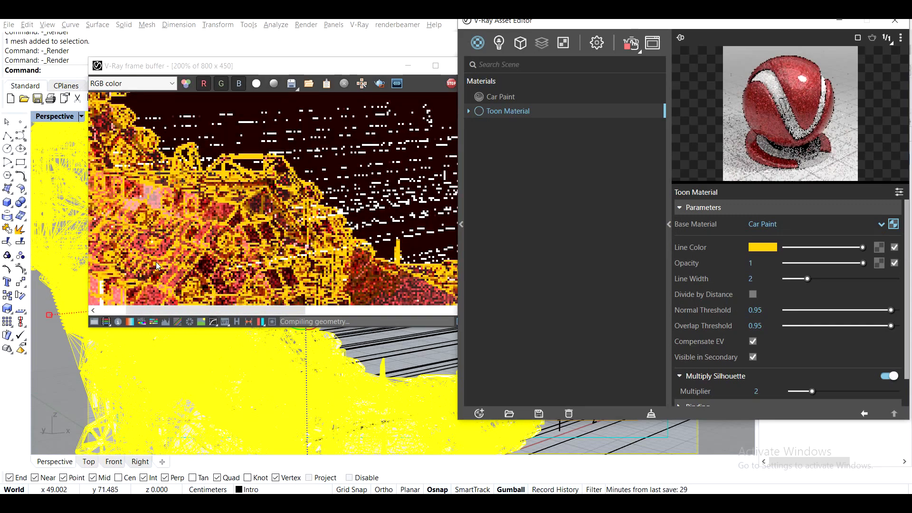
pyautogui.doubleClick(756, 325)
pyautogui.write('7')
pyautogui.press('Return')
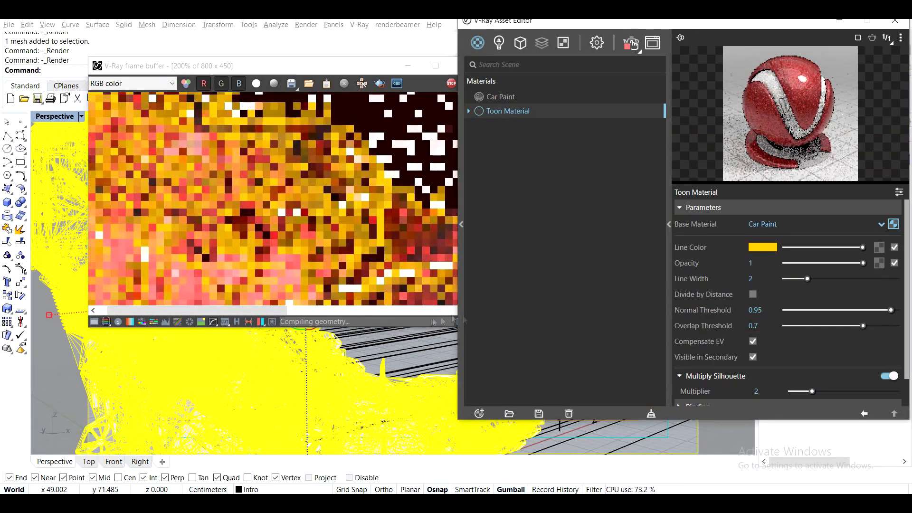
pyautogui.scroll(-2, 262, 199)
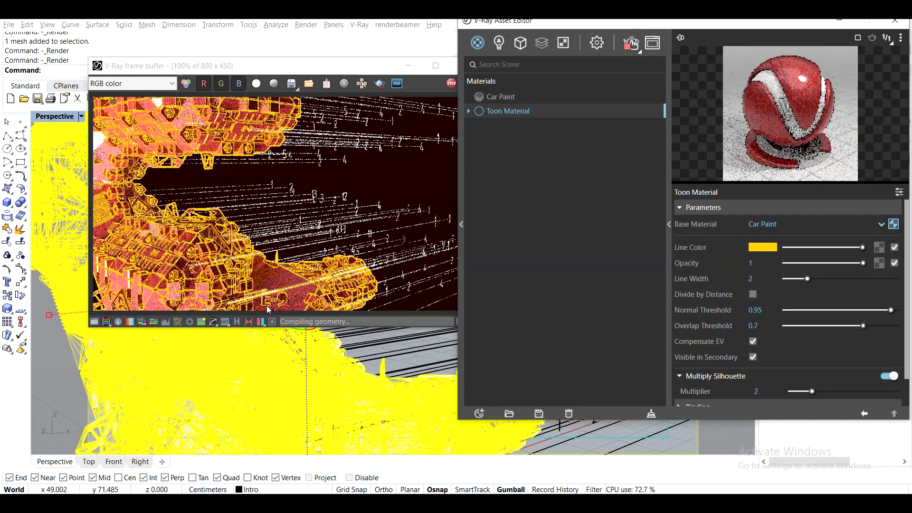
# - Set the render output size to 1920 x 1080 and test-render the scene, stopping it early to inspect the outlines
pyautogui.click(631, 43)
pyautogui.click(596, 43)
pyautogui.click(478, 43)
pyautogui.click(597, 44)
pyautogui.moveTo(592, 219); pyautogui.dragTo(530, 221)
pyautogui.write('1080')
pyautogui.press('Return')
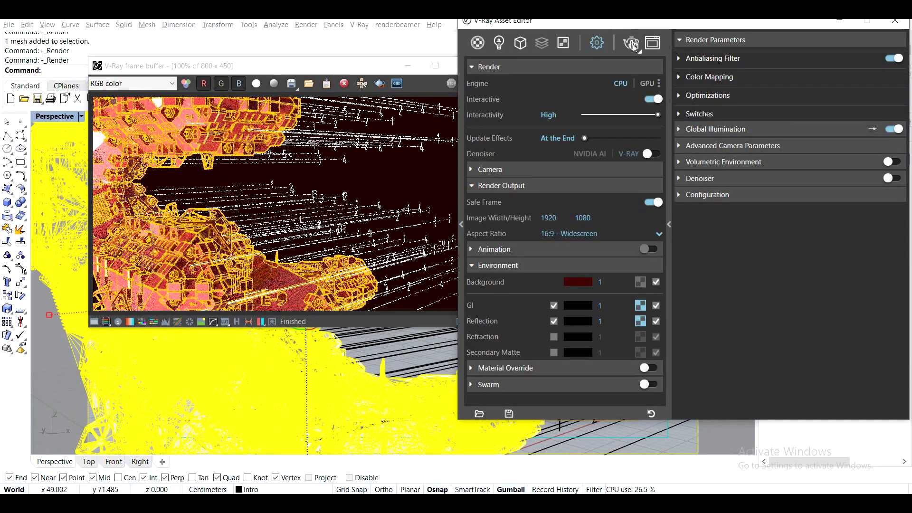
pyautogui.click(632, 44)
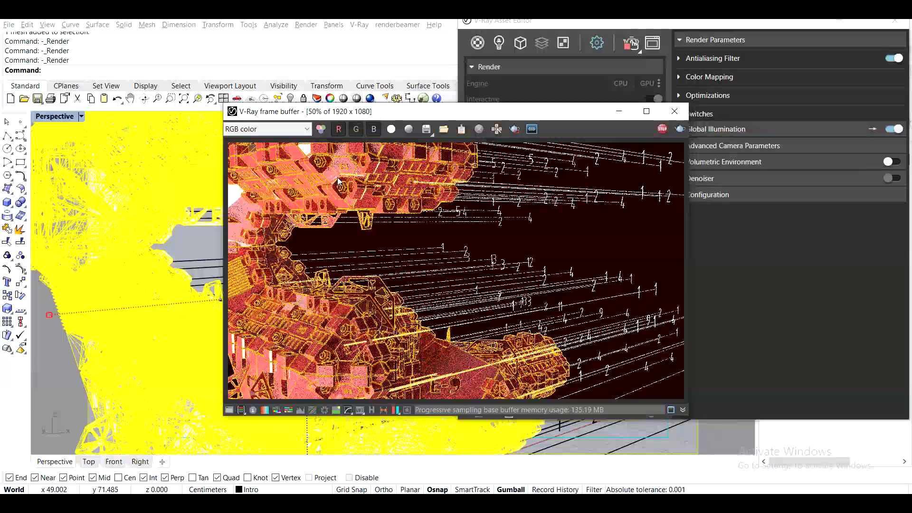
pyautogui.click(663, 129)
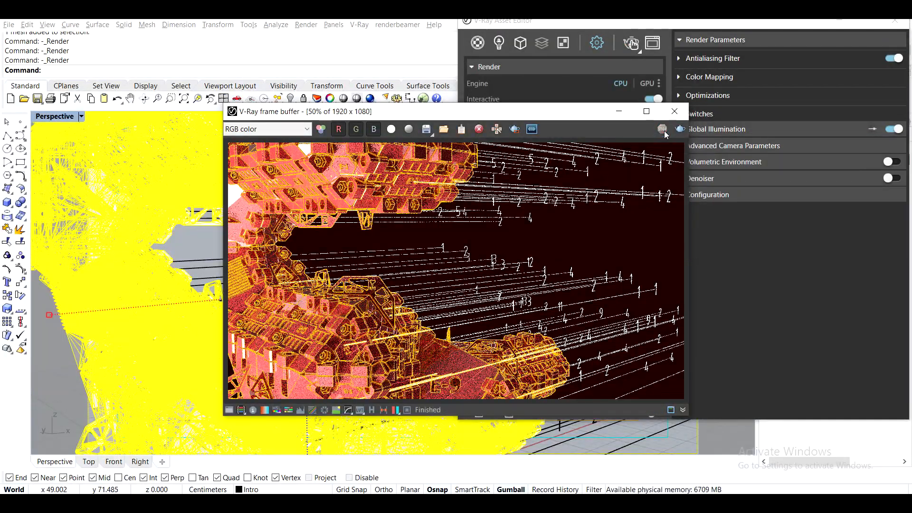
pyautogui.scroll(2, 464, 326)
pyautogui.scroll(-1, 465, 327)
pyautogui.scroll(-1, 465, 328)
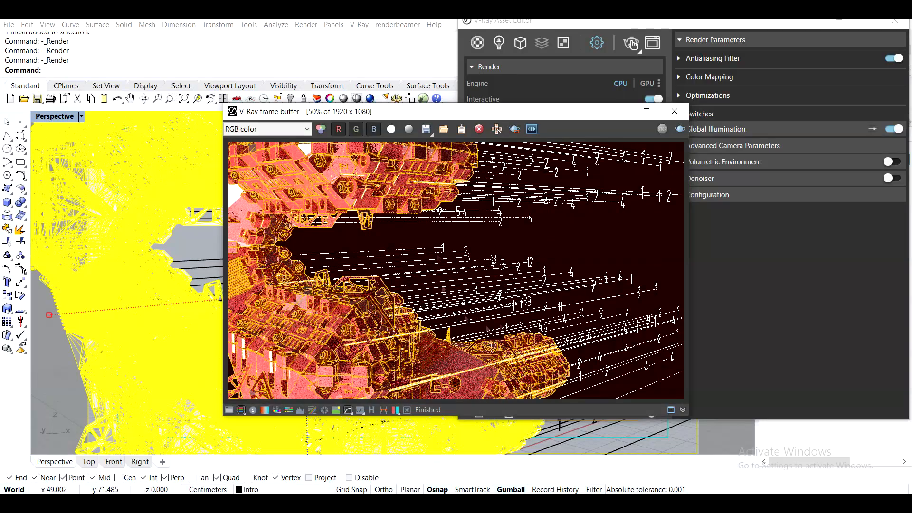
# - Enable exposure correction in the frame buffer with exposure at about -1.4 and contrast at 0.29
pyautogui.click(229, 410)
pyautogui.click(698, 144)
pyautogui.moveTo(783, 171); pyautogui.dragTo(759, 171)
pyautogui.moveTo(783, 212); pyautogui.dragTo(809, 212)
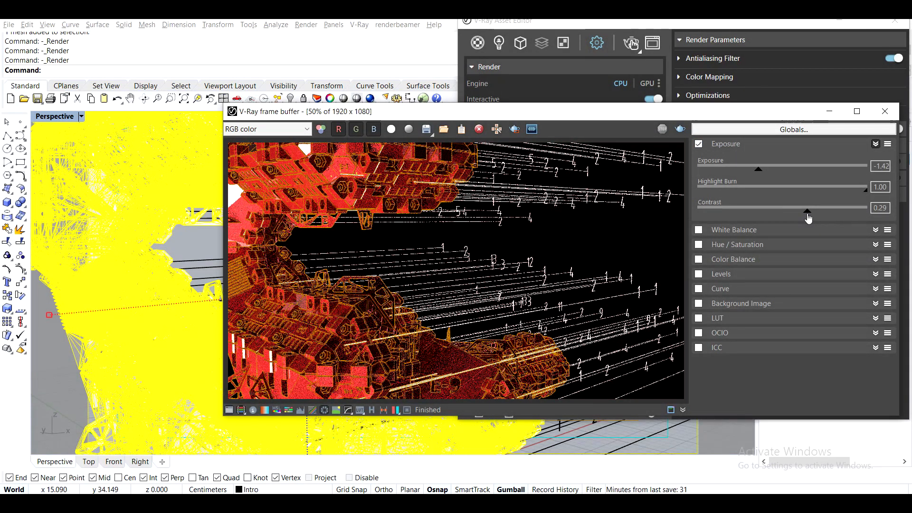
pyautogui.moveTo(758, 169); pyautogui.dragTo(762, 174)
pyautogui.scroll(2, 266, 281)
pyautogui.scroll(-2, 266, 282)
pyautogui.click(229, 410)
pyautogui.click(407, 410)
pyautogui.click(82, 147)
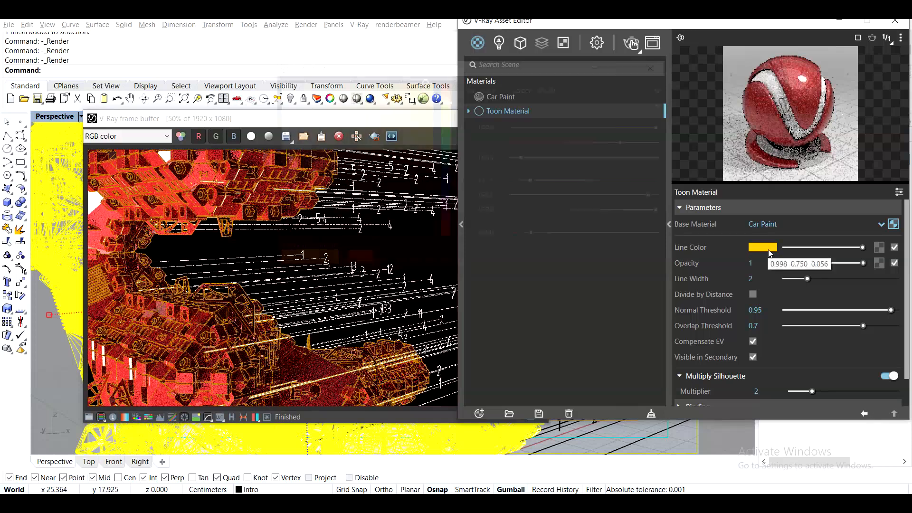
# - Lighten the toon line colour to R 1, G 0.794, B 0.22 and set the line width and silhouette multiplier to 1.5
pyautogui.click(769, 249)
pyautogui.click(400, 83)
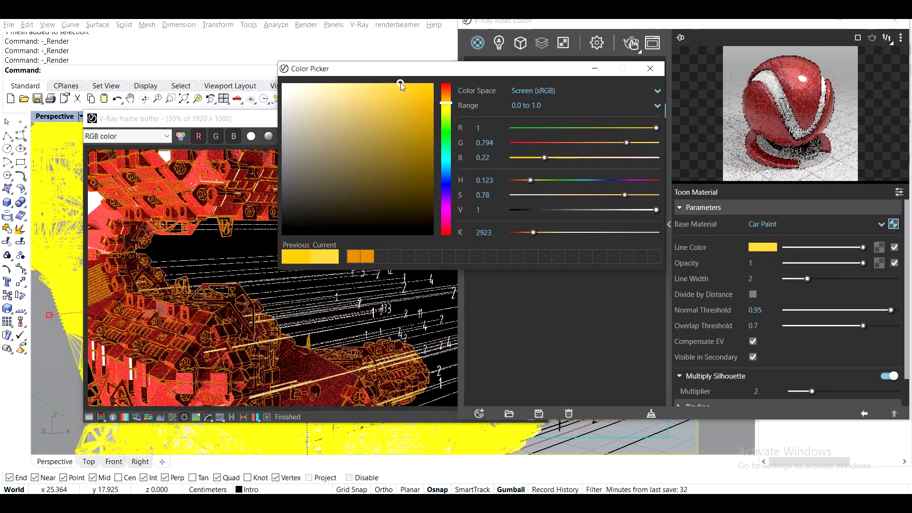
pyautogui.click(657, 71)
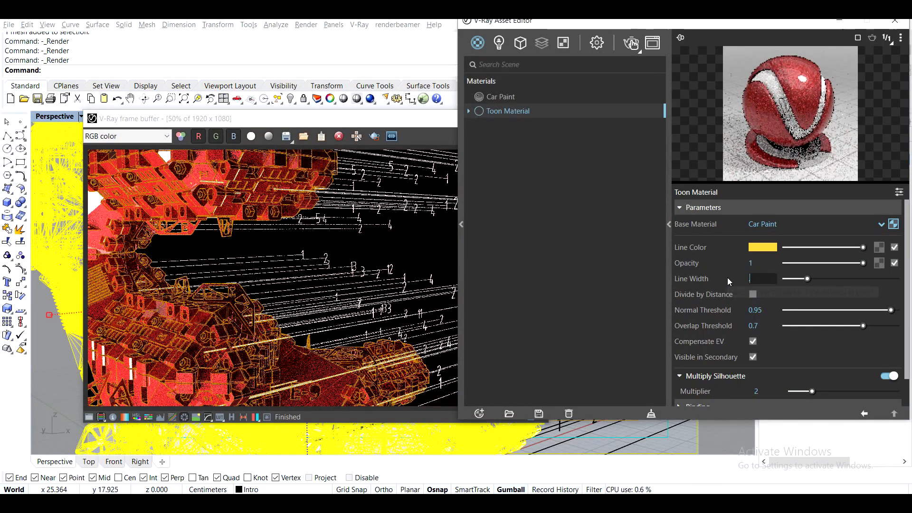
pyautogui.moveTo(761, 279); pyautogui.dragTo(729, 278)
pyautogui.write('1.5')
pyautogui.press('Return')
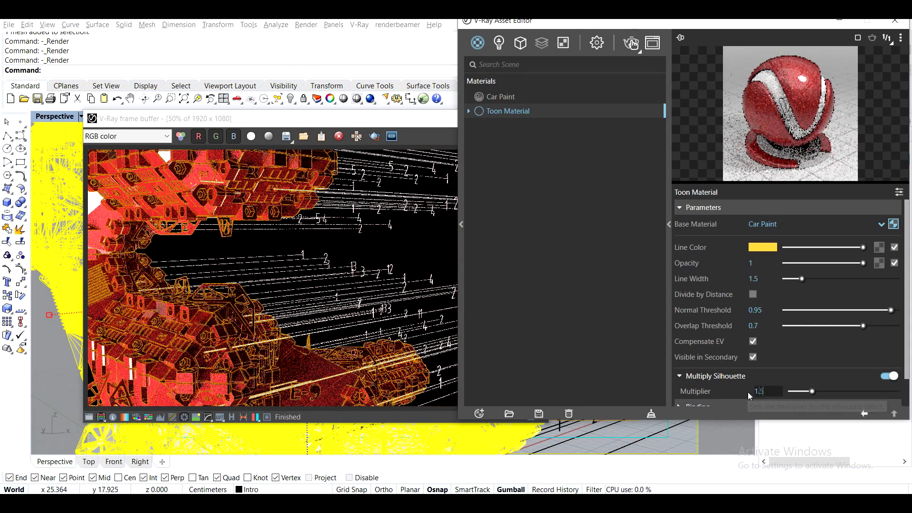
# - Set the Car Paint material's flake size to 0.04 and render the scene
pyautogui.click(522, 97)
pyautogui.moveTo(697, 314)
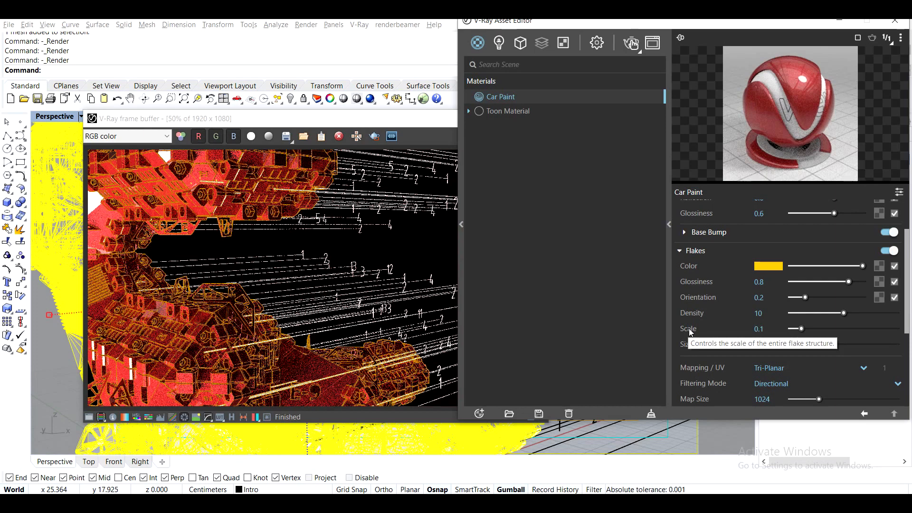
pyautogui.moveTo(695, 350)
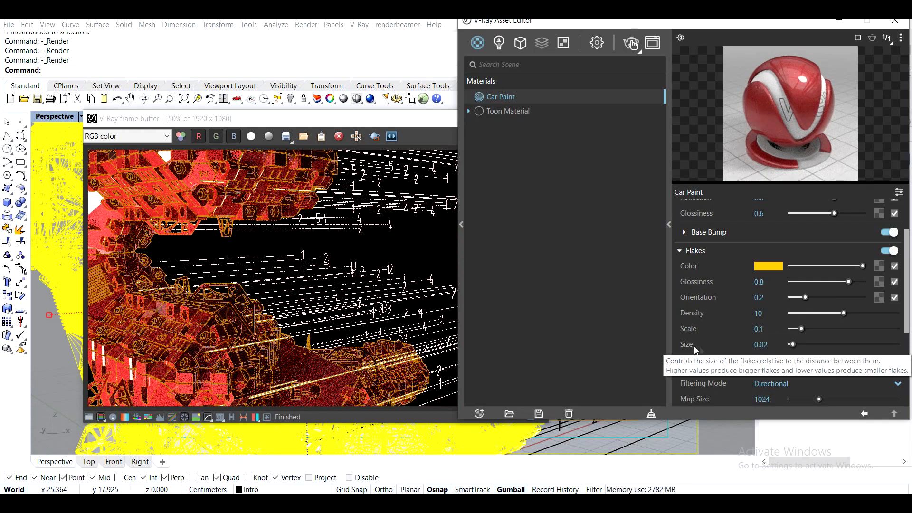
pyautogui.moveTo(753, 346); pyautogui.dragTo(843, 361)
pyautogui.write('0.04')
pyautogui.press('Return')
pyautogui.moveTo(417, 116); pyautogui.dragTo(427, 97)
pyautogui.click(631, 44)
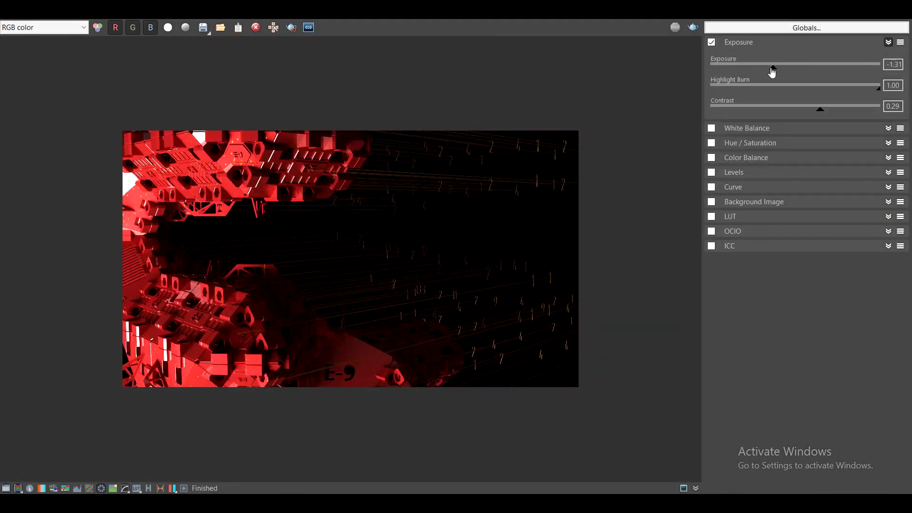
# - Raise the exposure correction to -0.92 and enable the bloom/glare effect with an intensity of about 3.09
pyautogui.moveTo(771, 69); pyautogui.dragTo(789, 70)
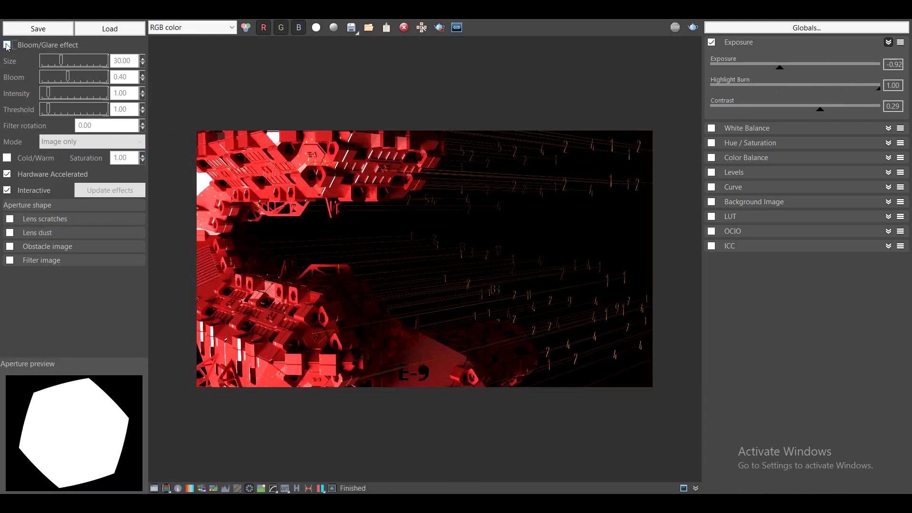
pyautogui.click(7, 46)
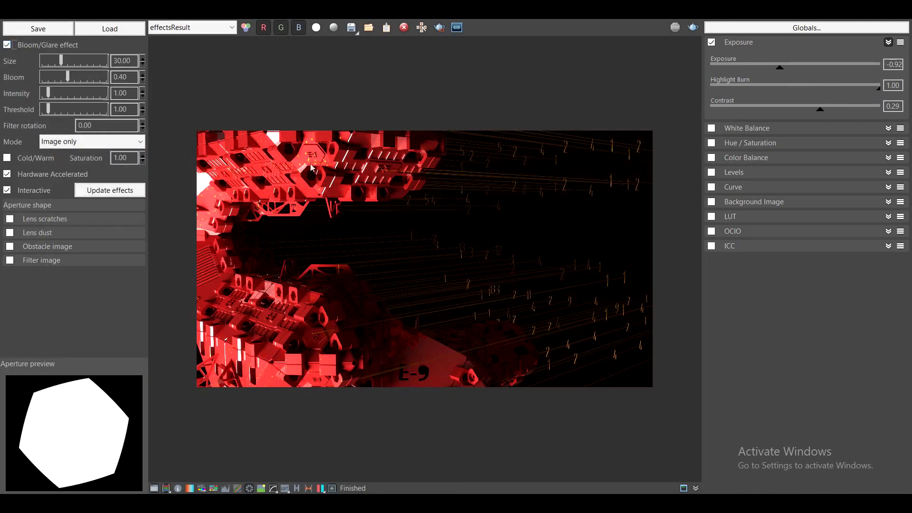
pyautogui.scroll(4, 370, 136)
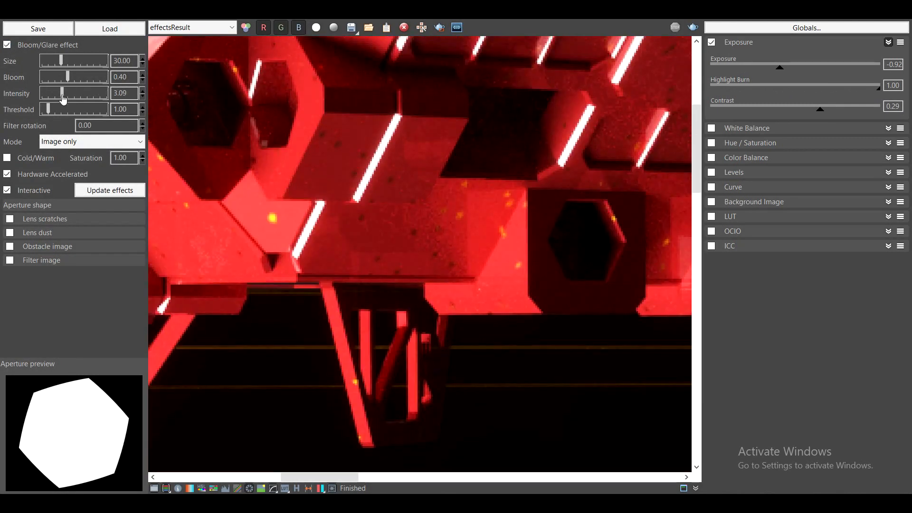
pyautogui.scroll(-3, 474, 211)
# - Lower the bloom/glare threshold to 0.50 and raise its intensity to about 5.81
pyautogui.scroll(3, 587, 354)
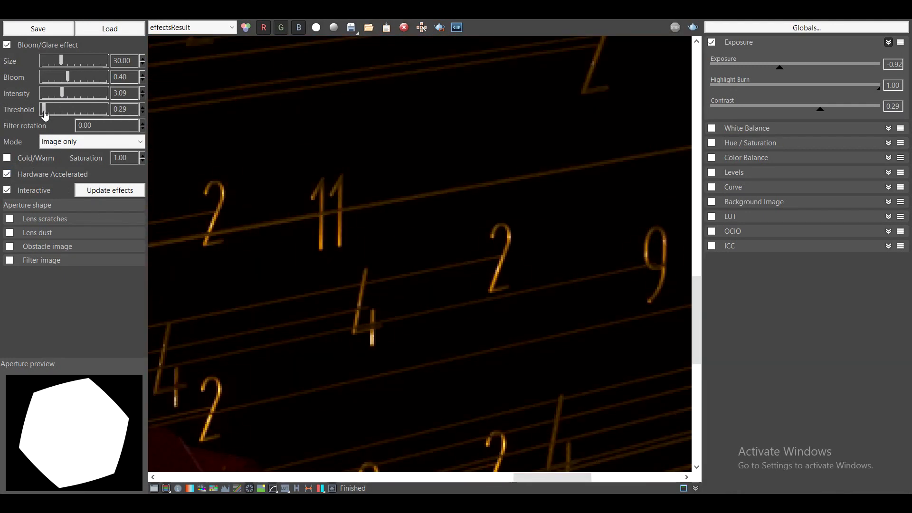
pyautogui.scroll(-3, 461, 236)
pyautogui.scroll(1, 266, 179)
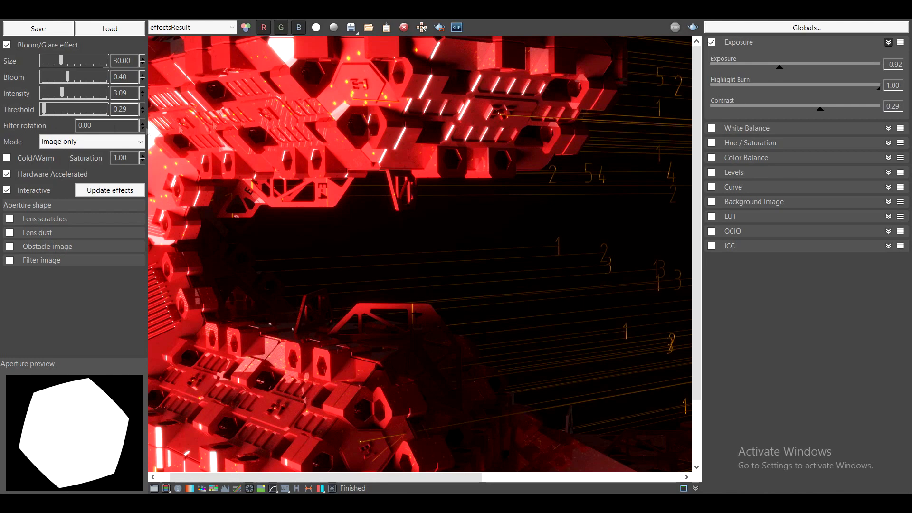
pyautogui.moveTo(266, 179); pyautogui.dragTo(286, 179, button='middle')
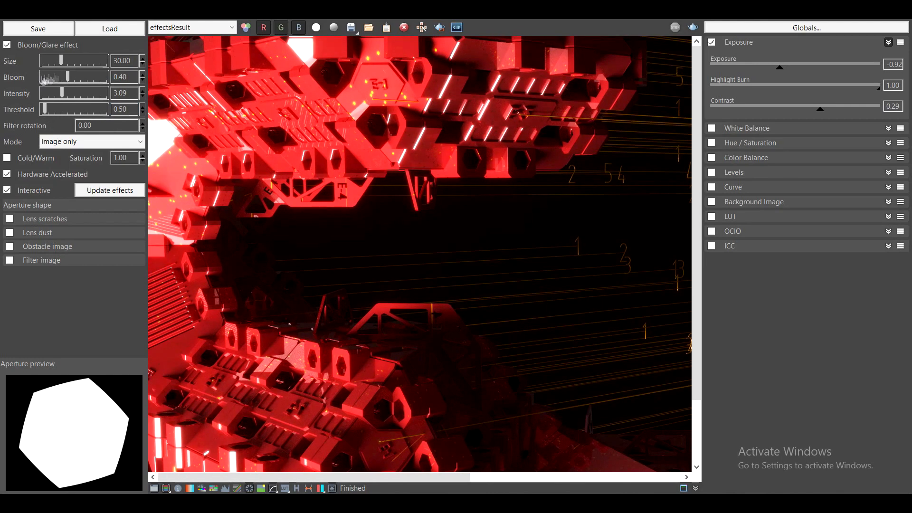
pyautogui.scroll(-3, 353, 226)
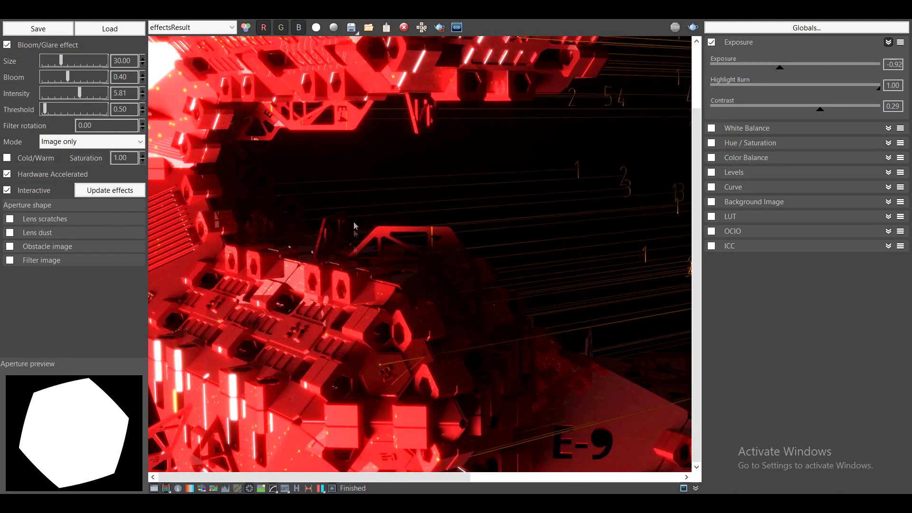
# - Enable lens scratches for the aperture shape with the Random pattern and a scratch length of 20
pyautogui.click(55, 226)
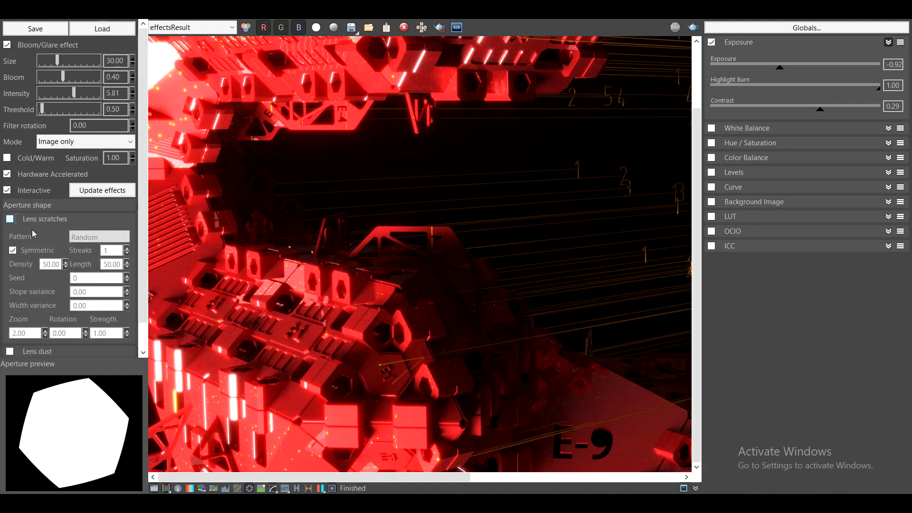
pyautogui.scroll(-2, 357, 290)
pyautogui.scroll(2, 200, 196)
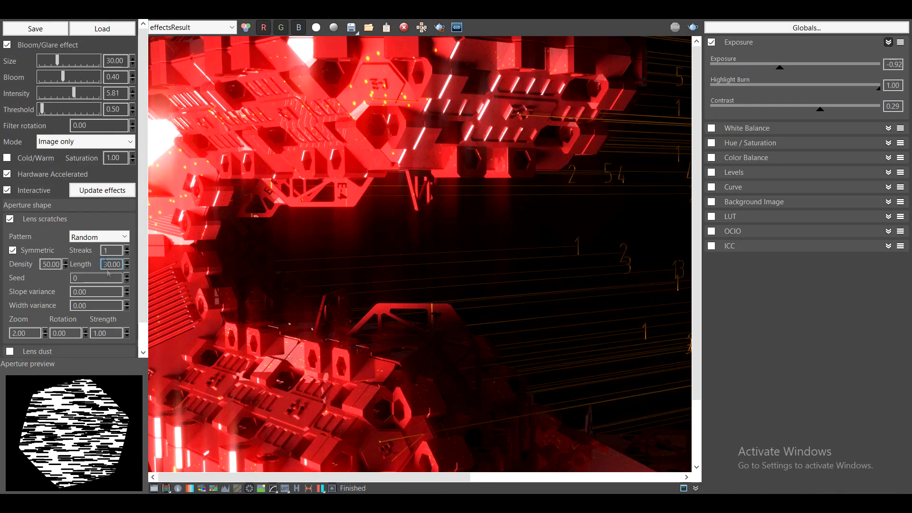
pyautogui.scroll(-2, 311, 269)
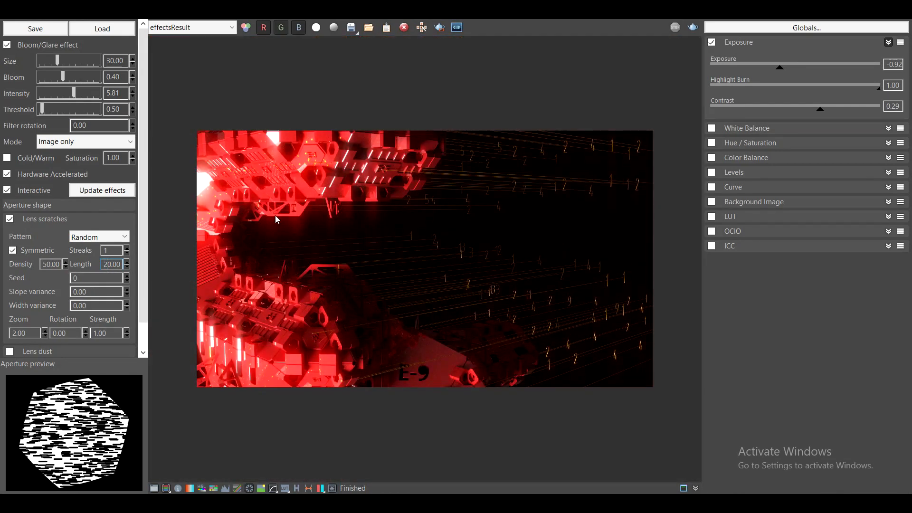
pyautogui.scroll(-1, 346, 252)
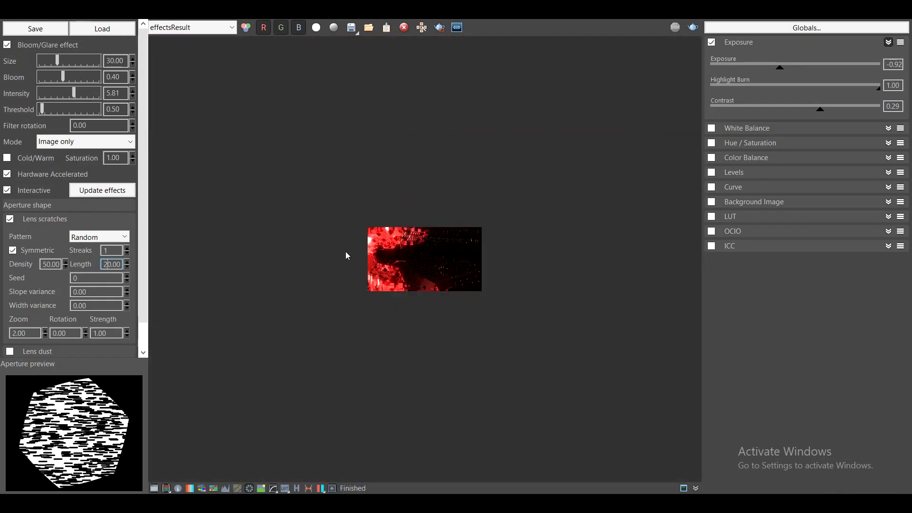
# - Reduce the bloom/glare effect size to 20 and check the whole image
pyautogui.scroll(2, 238, 207)
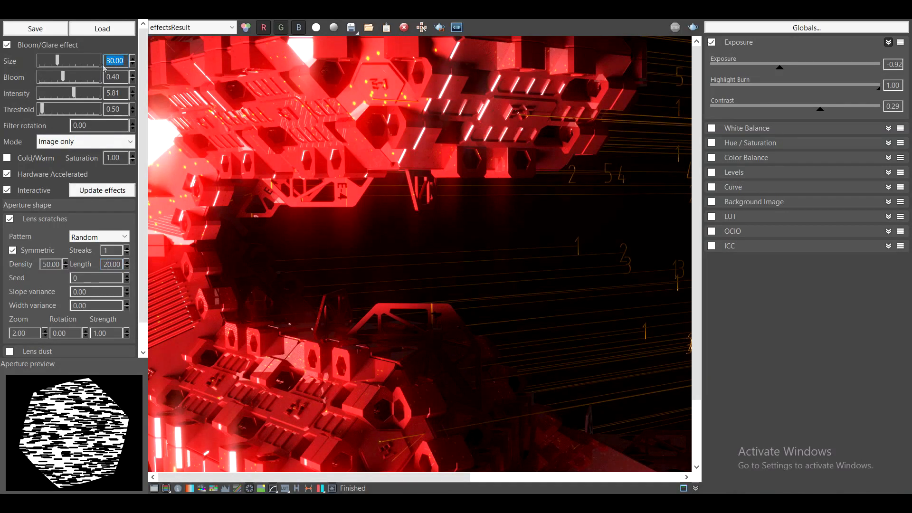
pyautogui.press('Return')
pyautogui.scroll(-2, 374, 222)
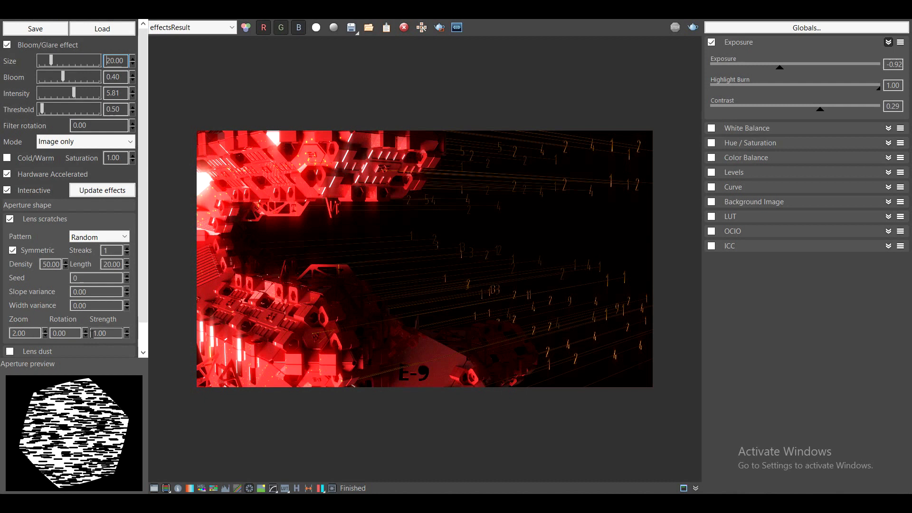
# - Try a lens scratch rotation of 90, and return the rotation to 0
pyautogui.write('90')
pyautogui.press('Return')
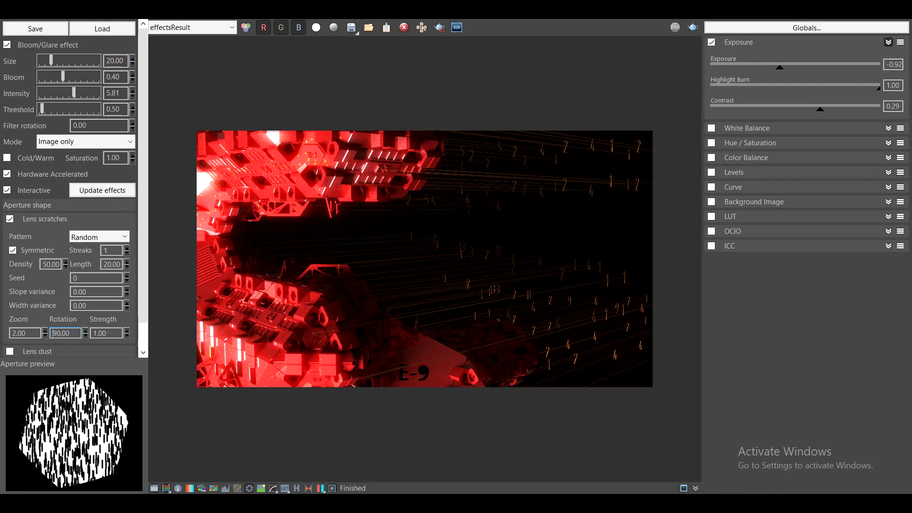
pyautogui.write('0')
pyautogui.press('Return')
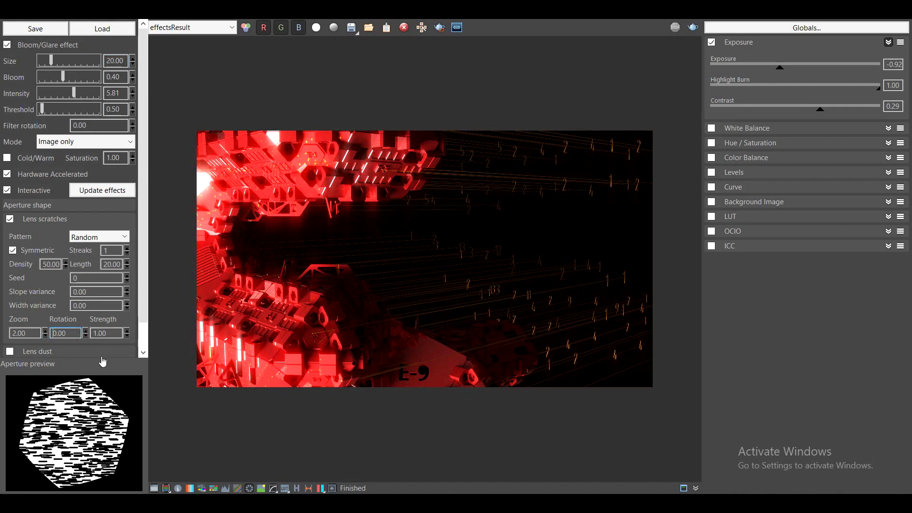
# - Hide the correction and lens effects settings and examine the post-processed render enlarged
pyautogui.doubleClick(405, 333)
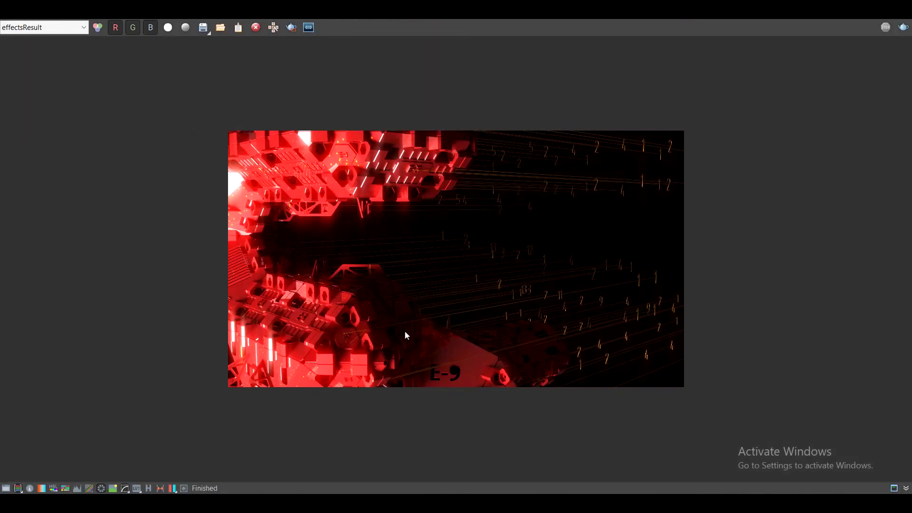
pyautogui.scroll(1, 405, 332)
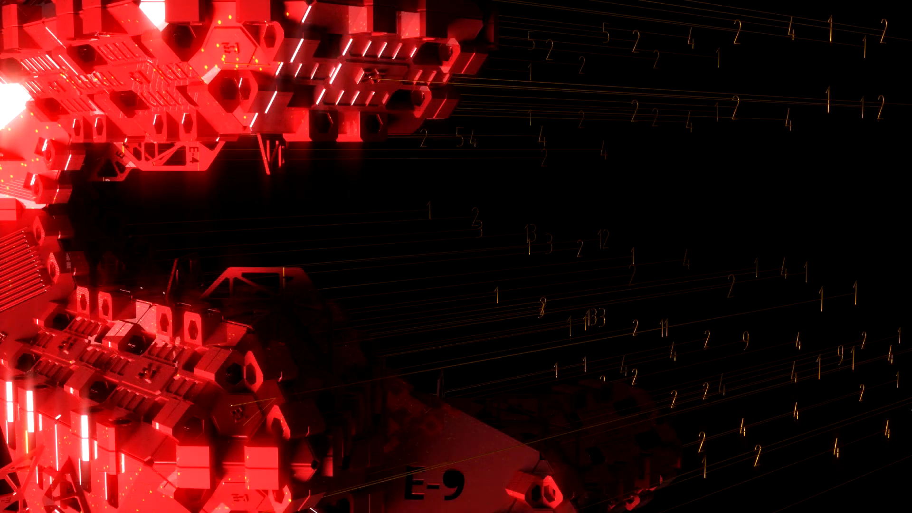